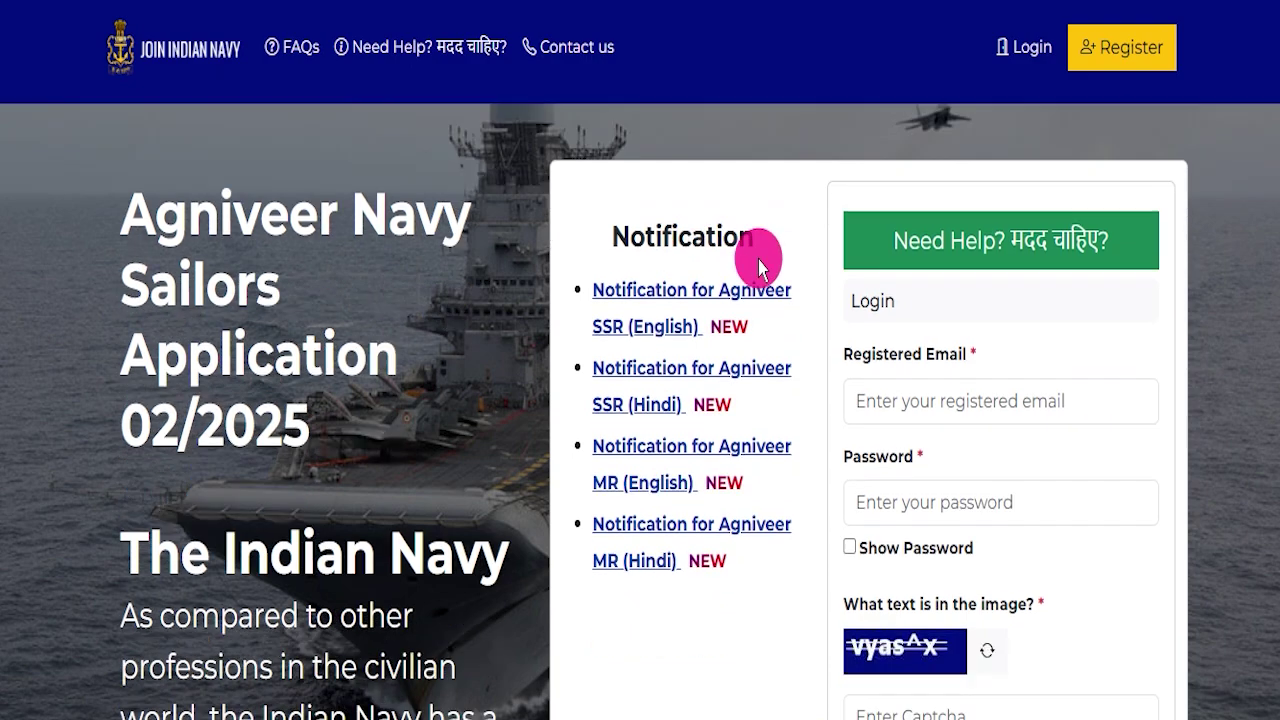
# Step: Review the Agniveer portal's notification list and skim both pages of the Agniveer (MR) English notification PDF
pyautogui.scroll(-2, 790, 275)
pyautogui.scroll(3, 800, 286)
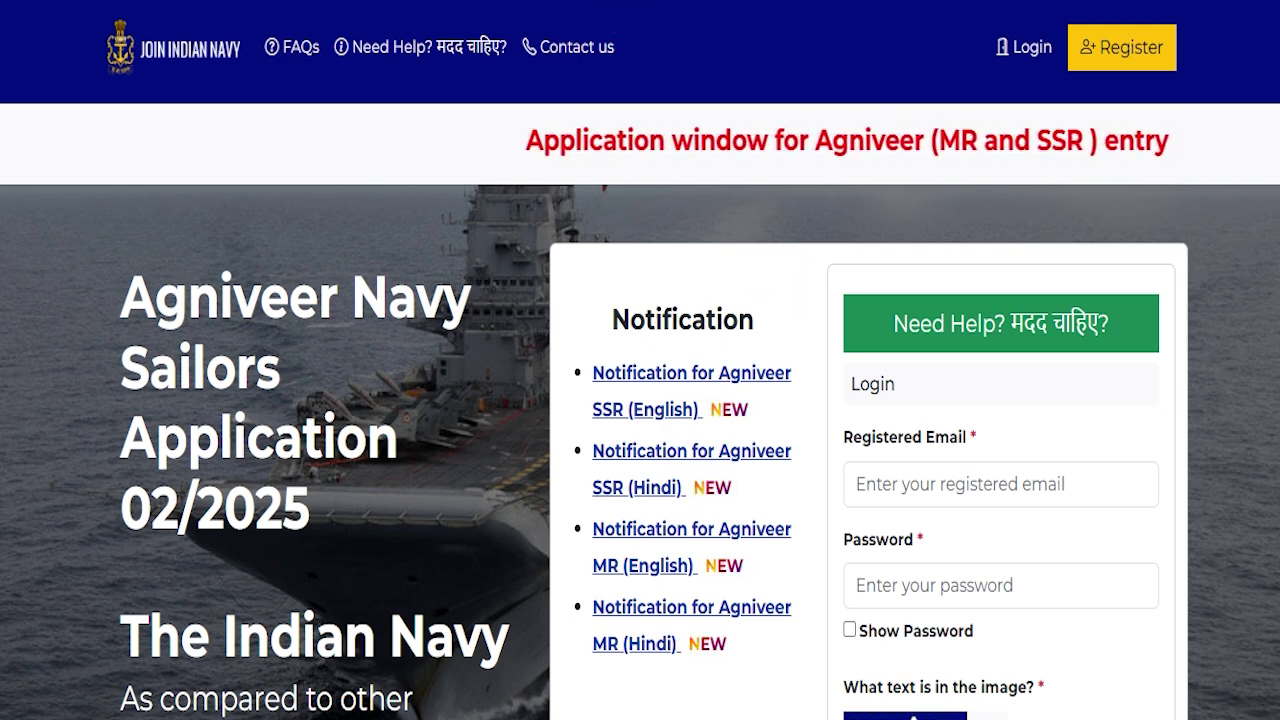
pyautogui.click(615, 372)
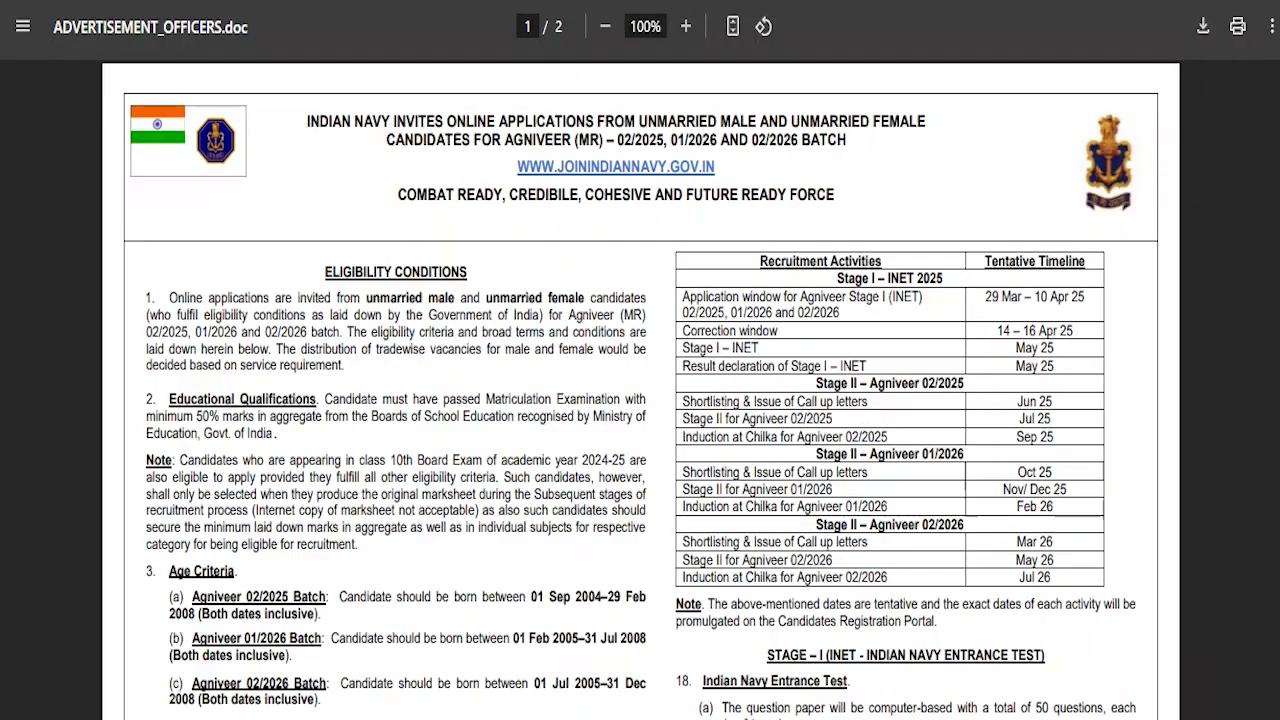
pyautogui.scroll(-15, 530, 455)
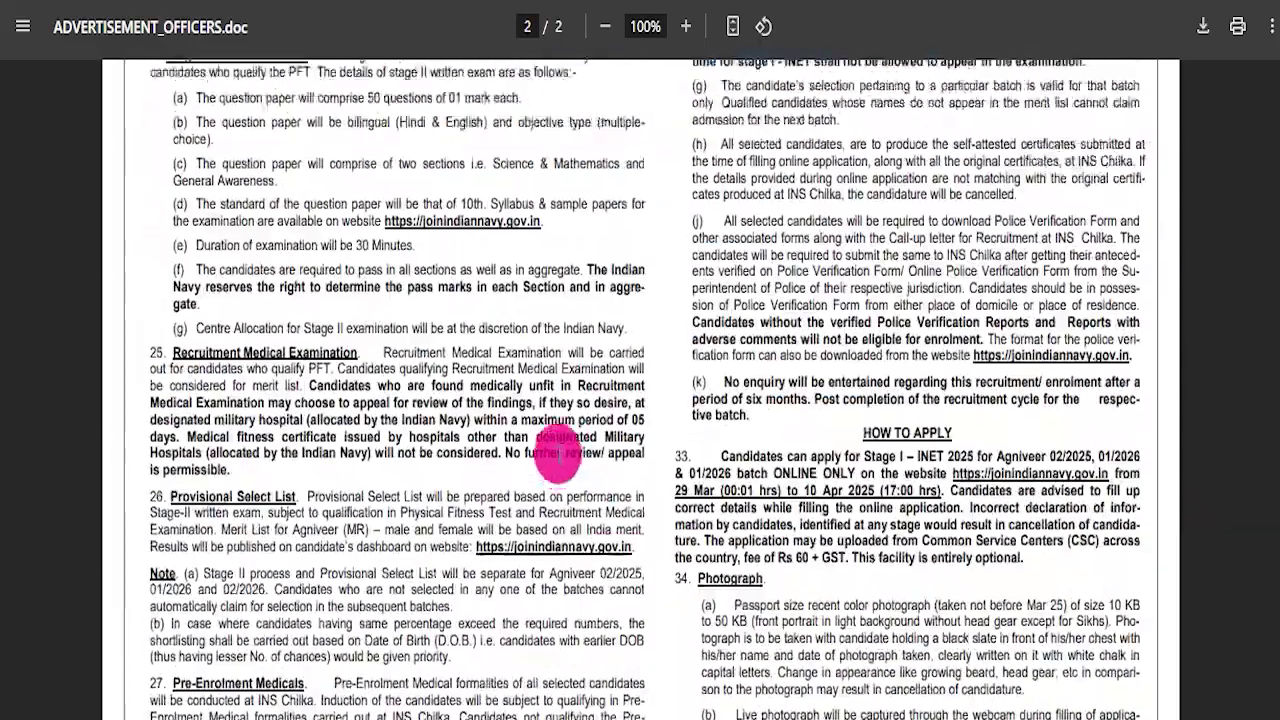
pyautogui.scroll(-10, 556, 452)
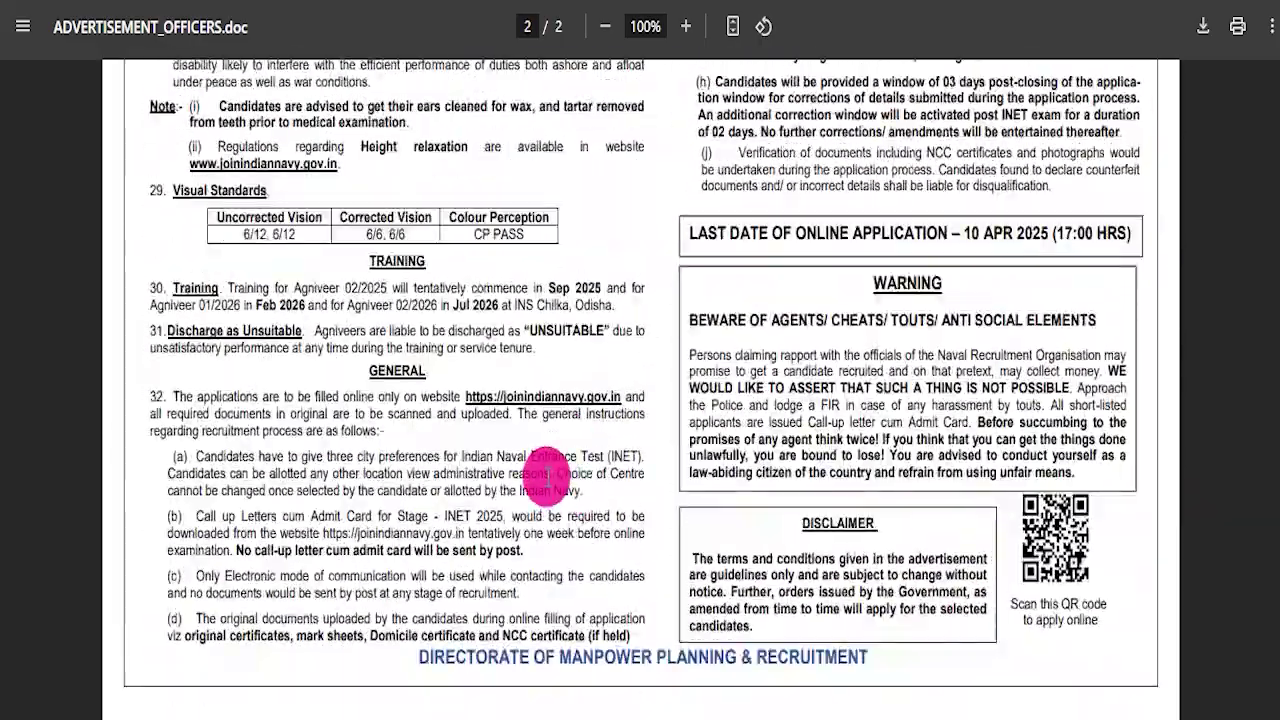
pyautogui.scroll(10, 538, 474)
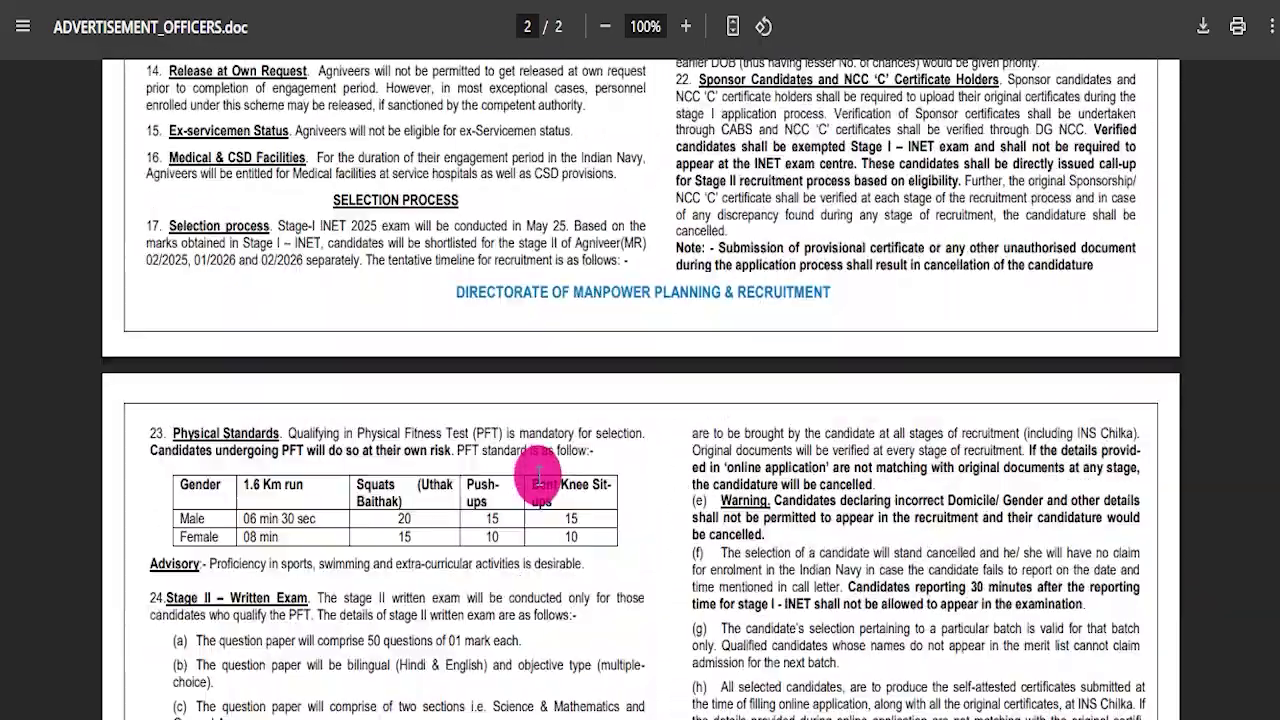
pyautogui.scroll(15, 538, 474)
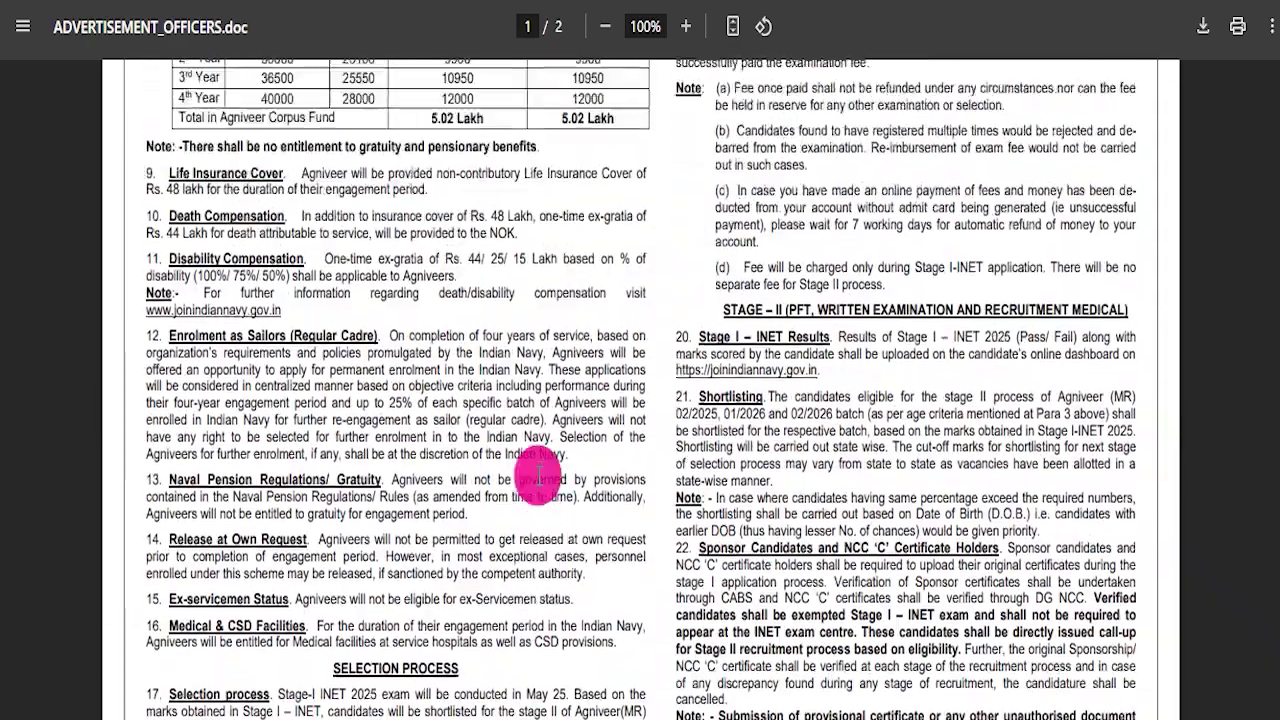
pyautogui.scroll(3, 549, 487)
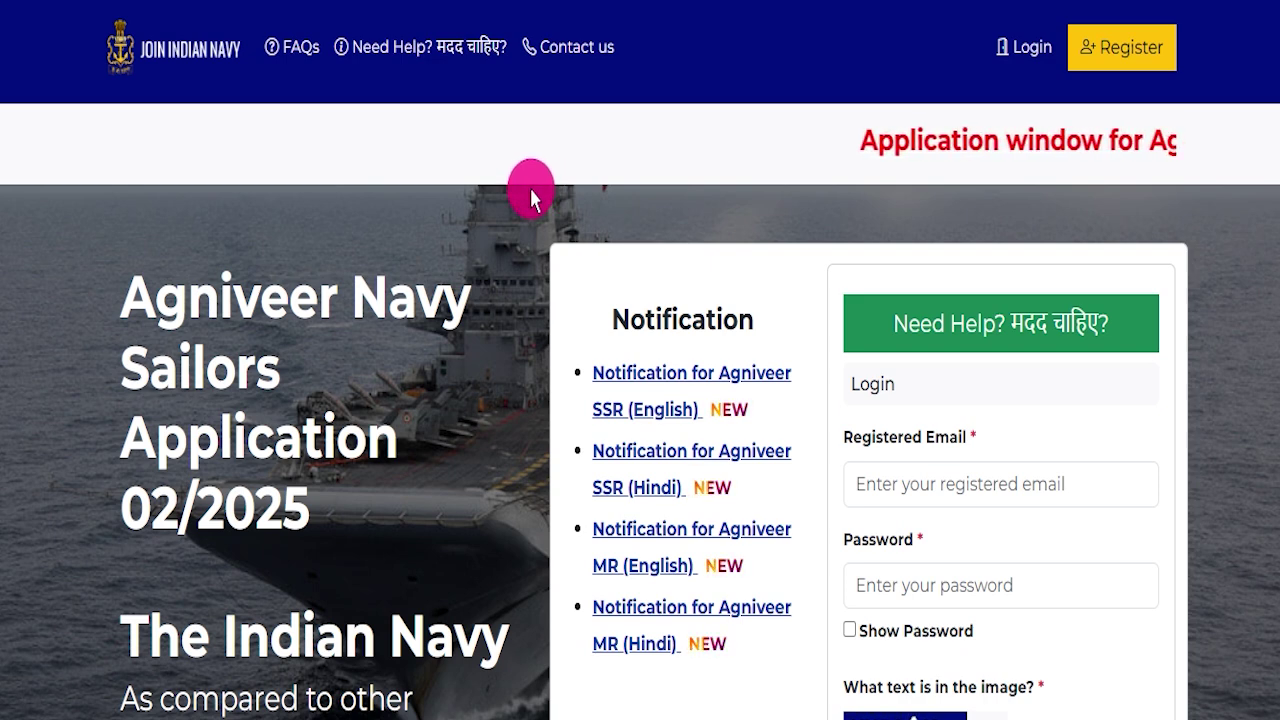
# Step: Look over the Agniveer application portal and browse the banner slideshow on the Join Indian Navy home page
pyautogui.scroll(-10, 523, 329)
pyautogui.scroll(10, 543, 394)
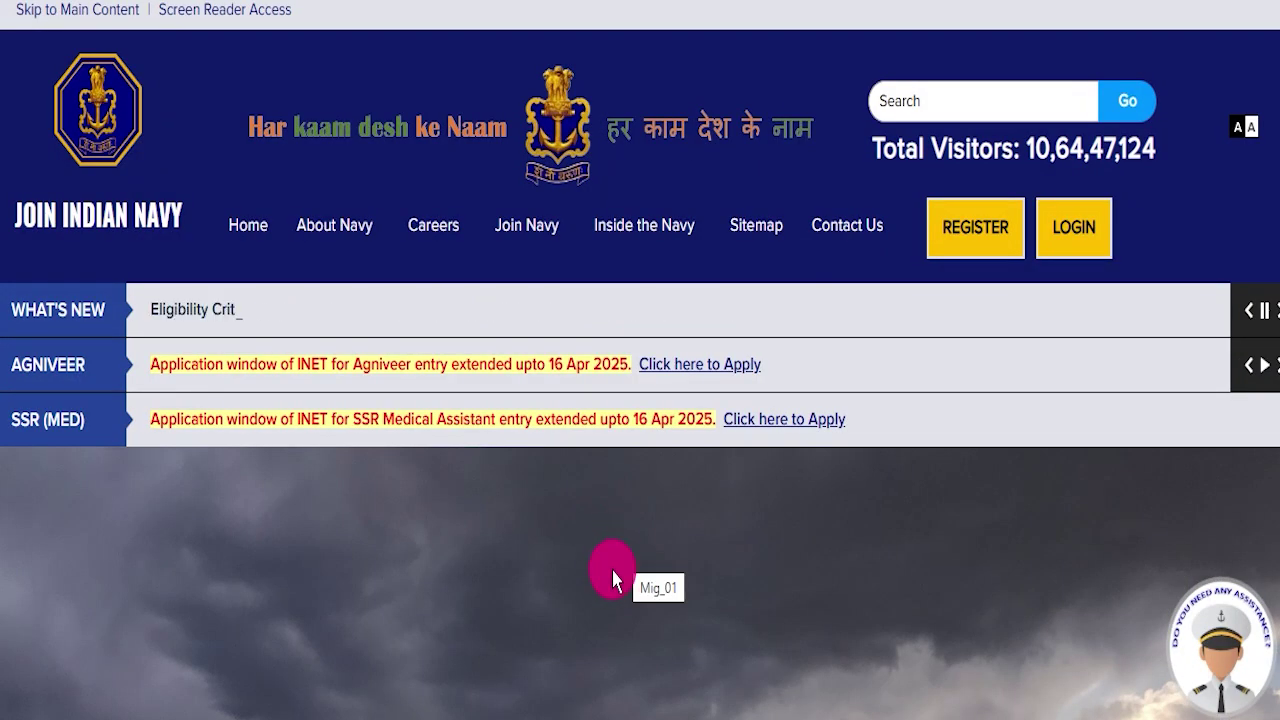
pyautogui.scroll(-3, 587, 553)
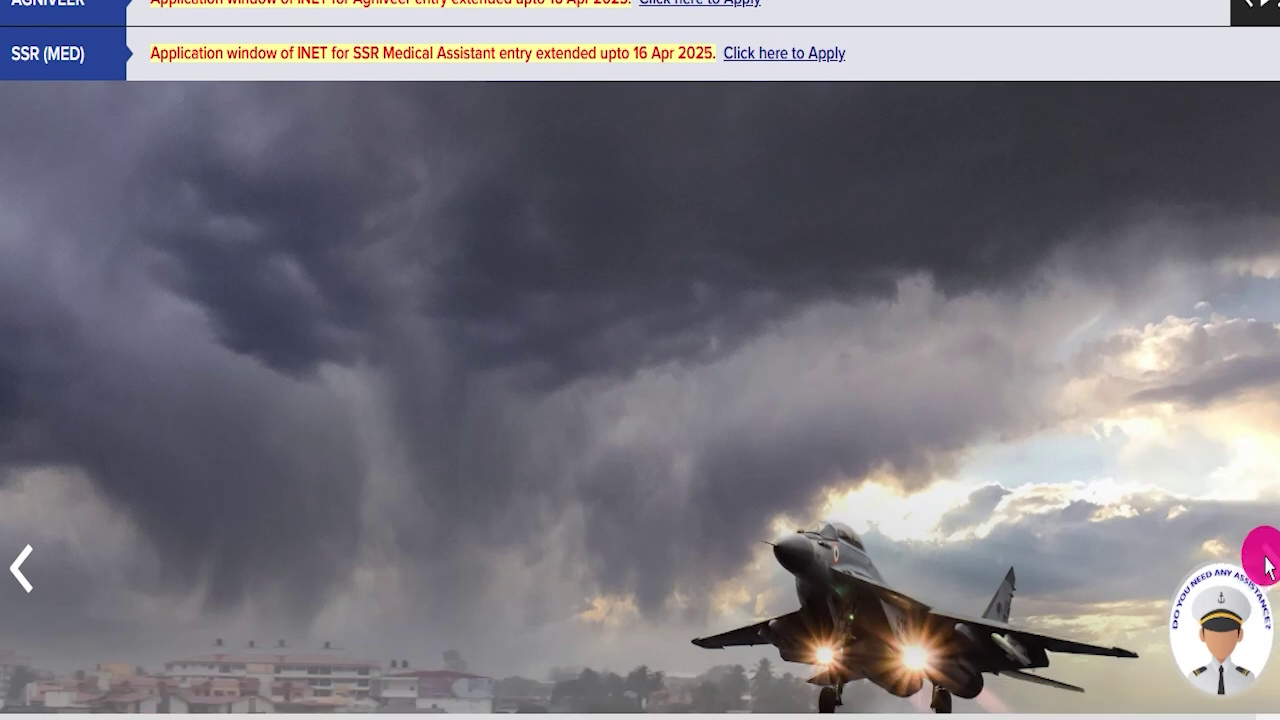
pyautogui.scroll(-1, 1266, 550)
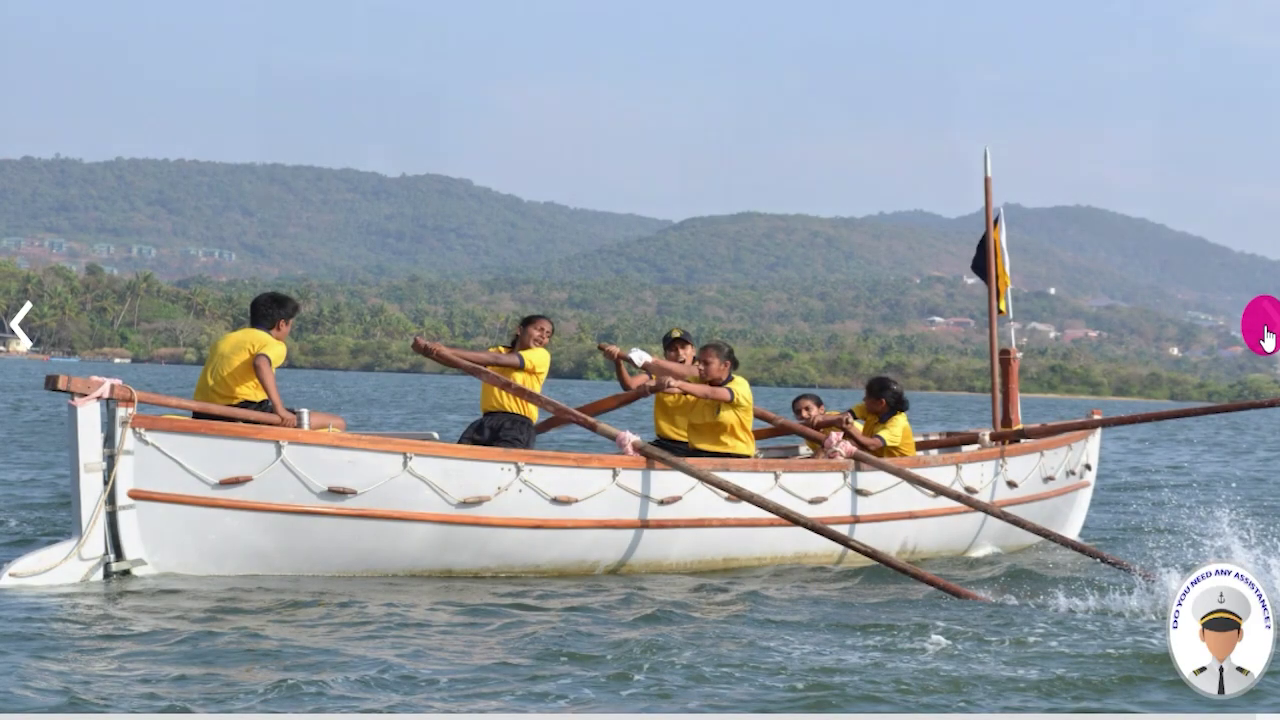
pyautogui.click(1262, 338)
pyautogui.click(1264, 338)
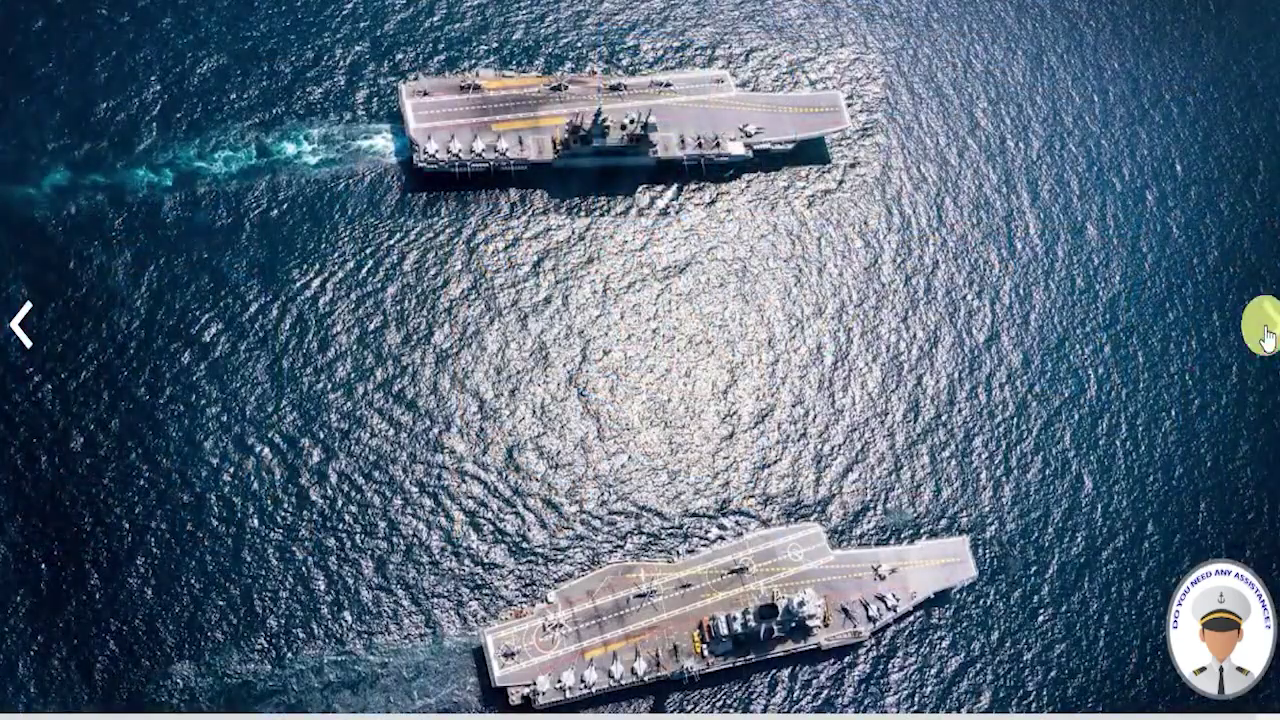
pyautogui.click(1264, 335)
pyautogui.click(1264, 335)
pyautogui.click(1264, 335)
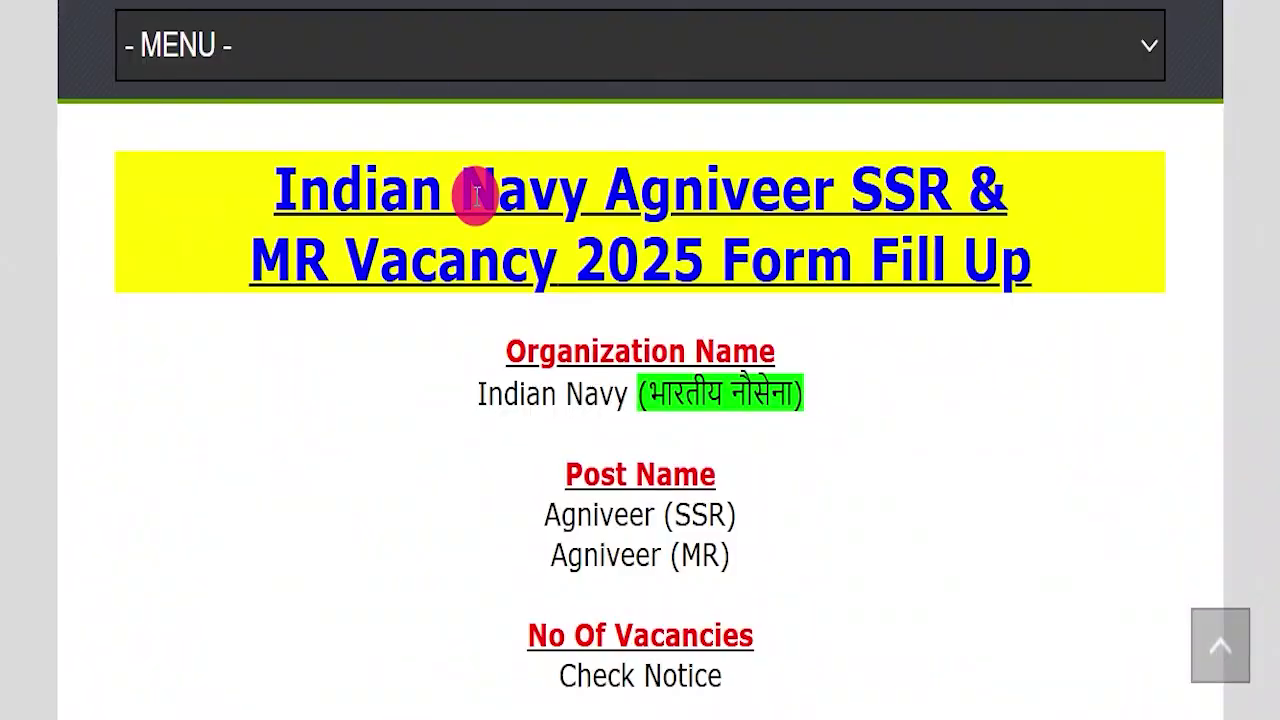
# Step: Read the Indian Navy Agniveer SSR & MR vacancy 2025 article's introduction, organization name and post names
pyautogui.scroll(5, 485, 385)
pyautogui.scroll(-6, 489, 378)
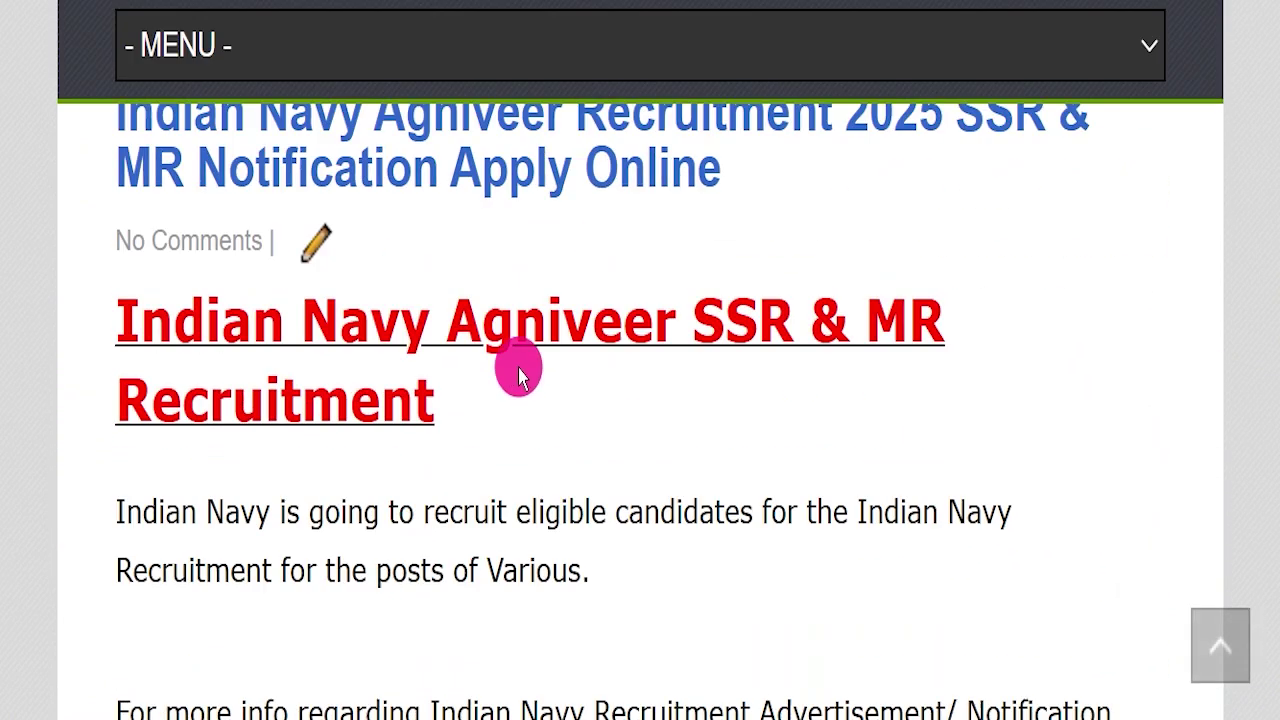
pyautogui.scroll(-3, 528, 378)
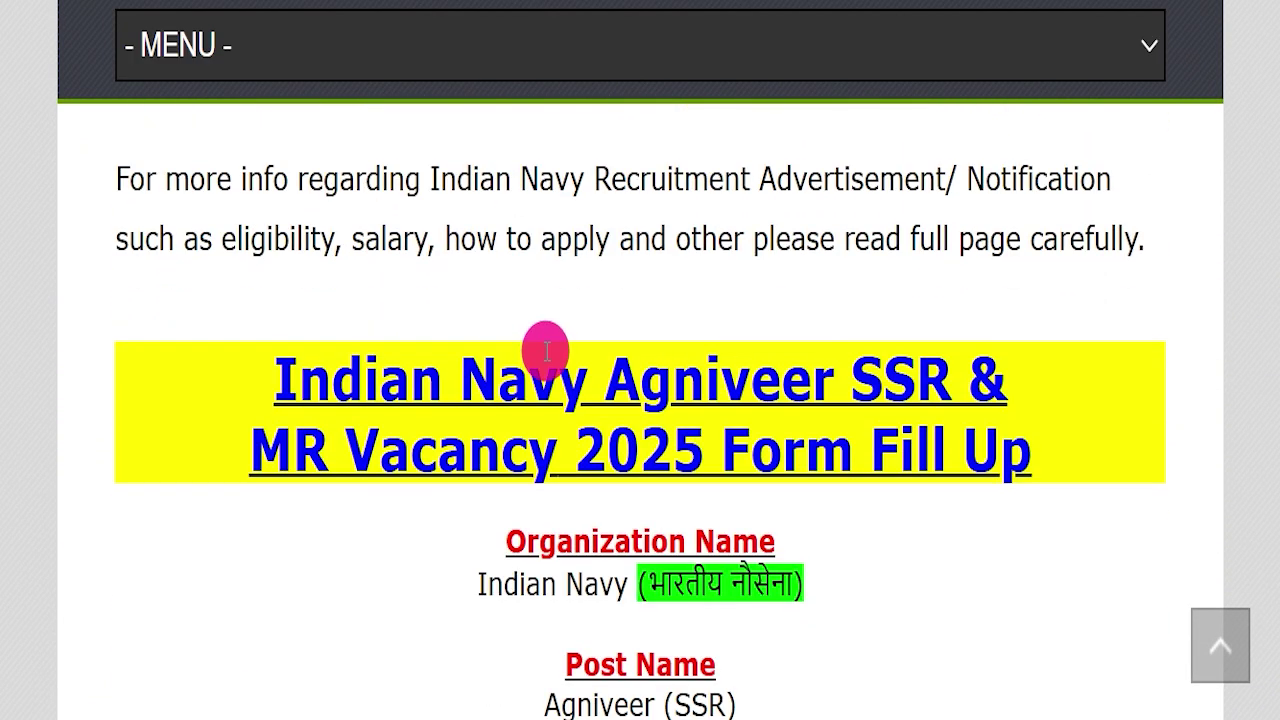
pyautogui.scroll(-2, 547, 350)
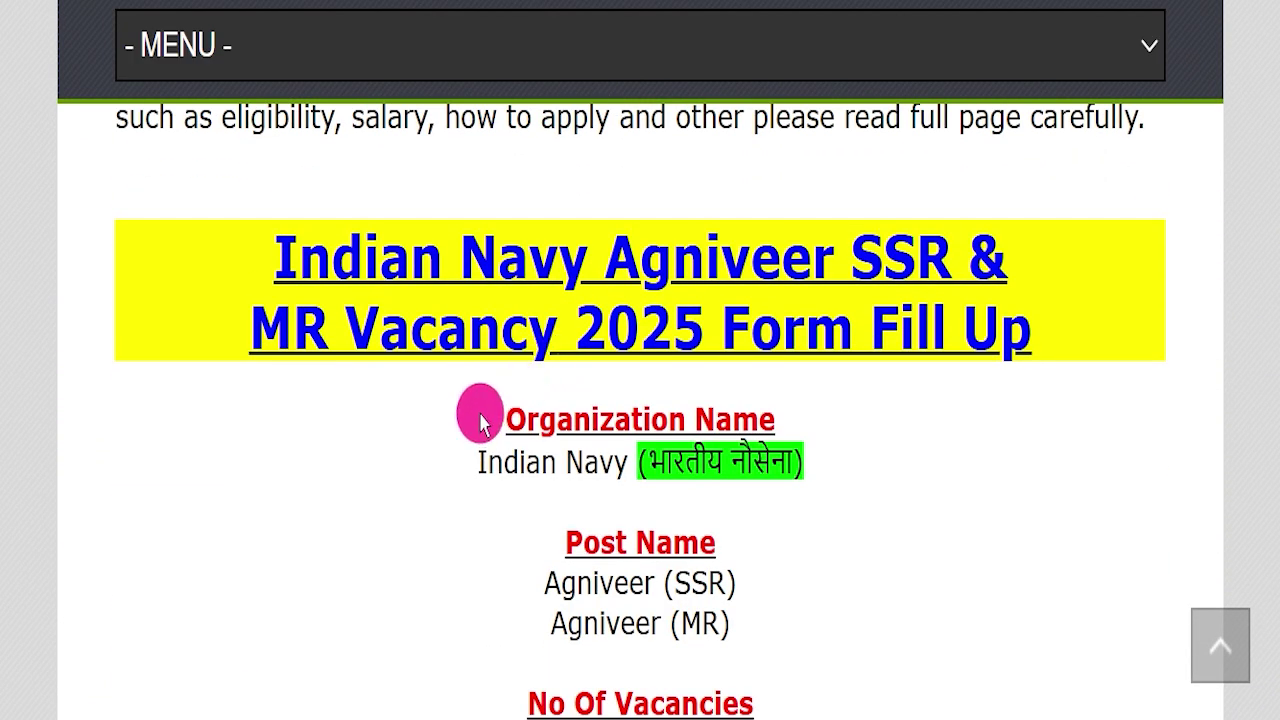
pyautogui.scroll(-1, 486, 414)
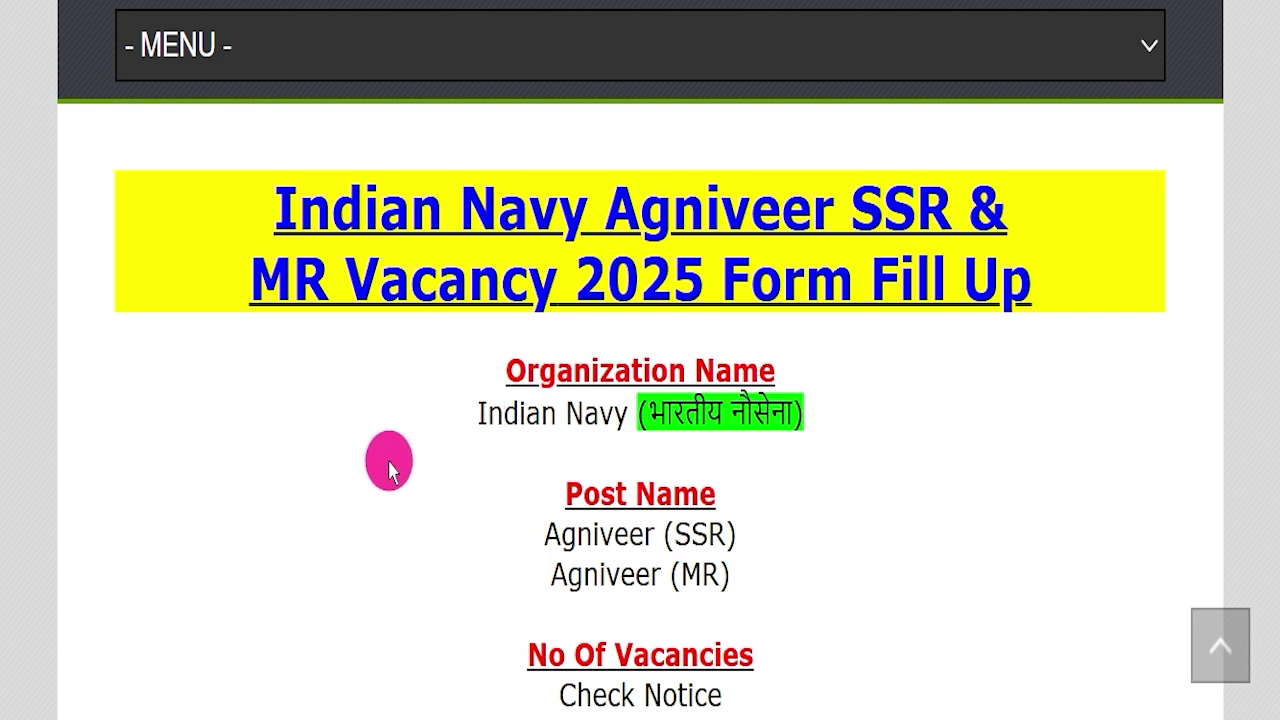
pyautogui.moveTo(189, 180); pyautogui.dragTo(1025, 290)
pyautogui.moveTo(1020, 386); pyautogui.dragTo(471, 434)
pyautogui.moveTo(371, 394); pyautogui.dragTo(868, 425)
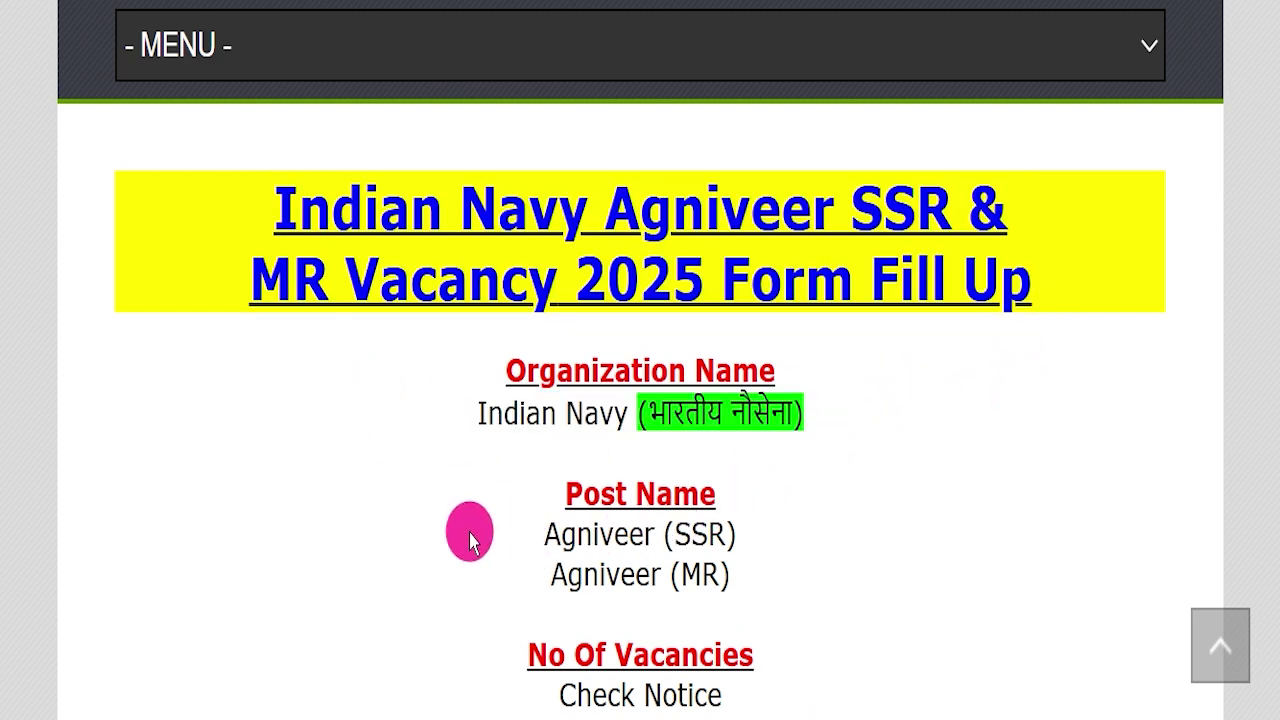
pyautogui.moveTo(698, 497); pyautogui.dragTo(743, 553)
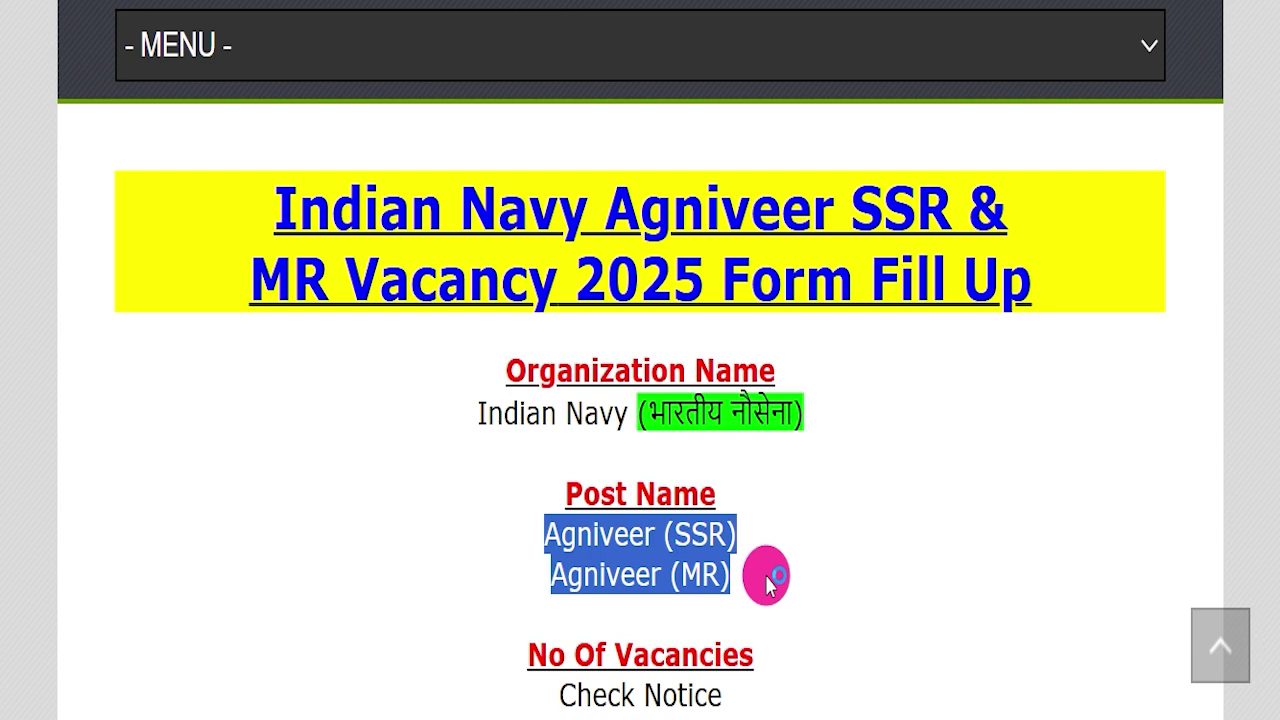
# Step: Review the article's Important Dates and temporarily mark the original and extended last dates for applying online
pyautogui.scroll(-5, 771, 577)
pyautogui.click(757, 66)
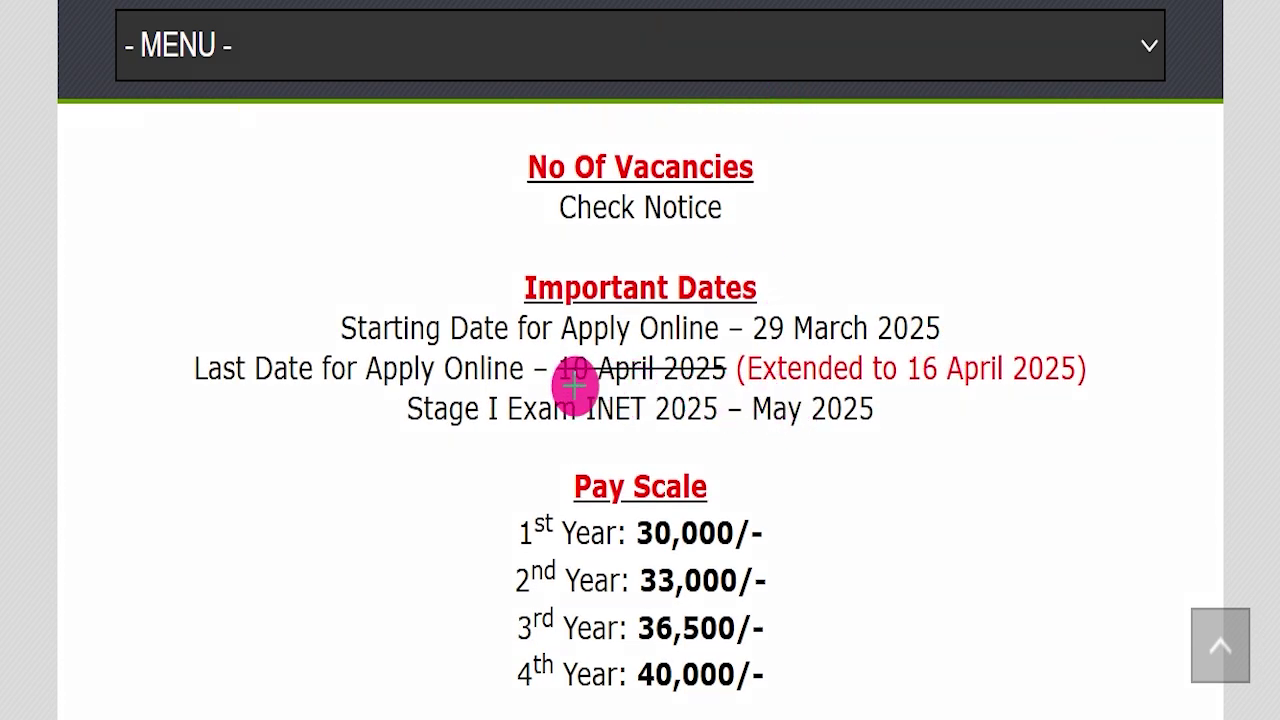
pyautogui.moveTo(545, 372); pyautogui.dragTo(726, 370)
pyautogui.moveTo(882, 372)
pyautogui.mouseDown()
pyautogui.moveTo(1152, 375)
pyautogui.moveTo(1168, 394)
pyautogui.mouseUp()
pyautogui.moveTo(1095, 348); pyautogui.dragTo(1208, 236)
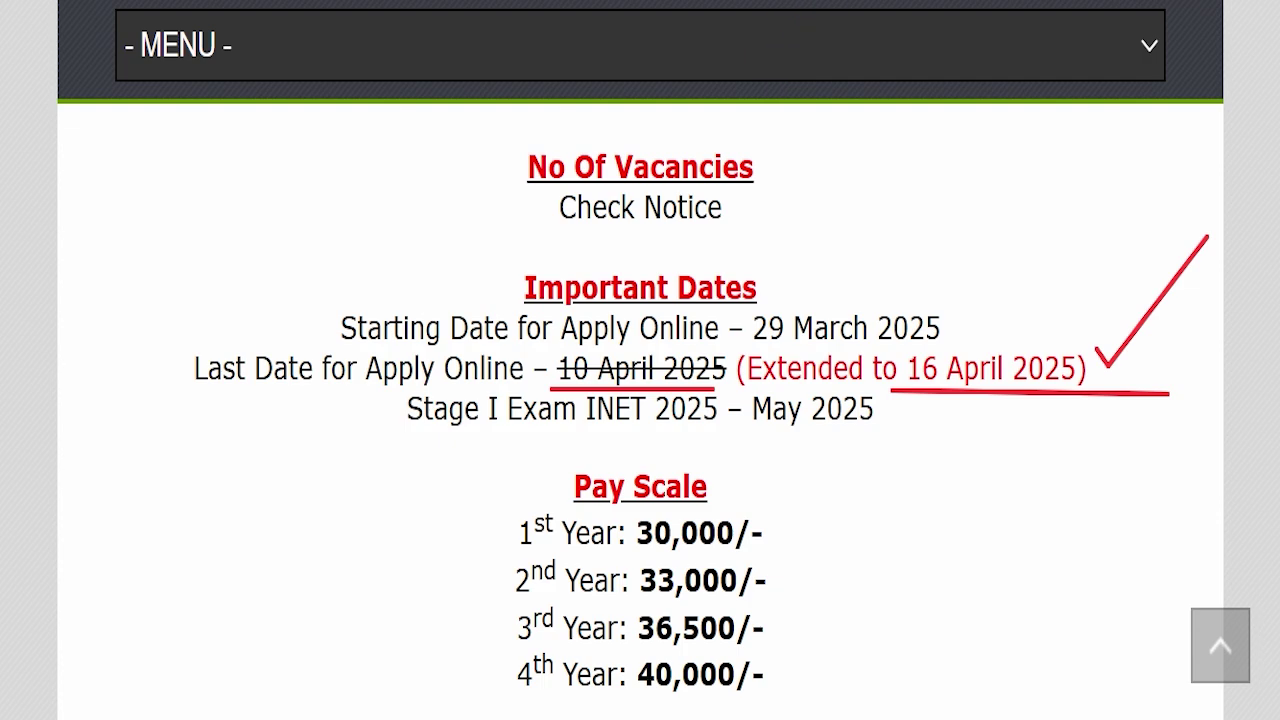
pyautogui.press('Escape')
# Step: Read the article's sections from Educational Qualification, Age Limit and Application Fee down to the Official Website and Important Links
pyautogui.scroll(-5, 754, 363)
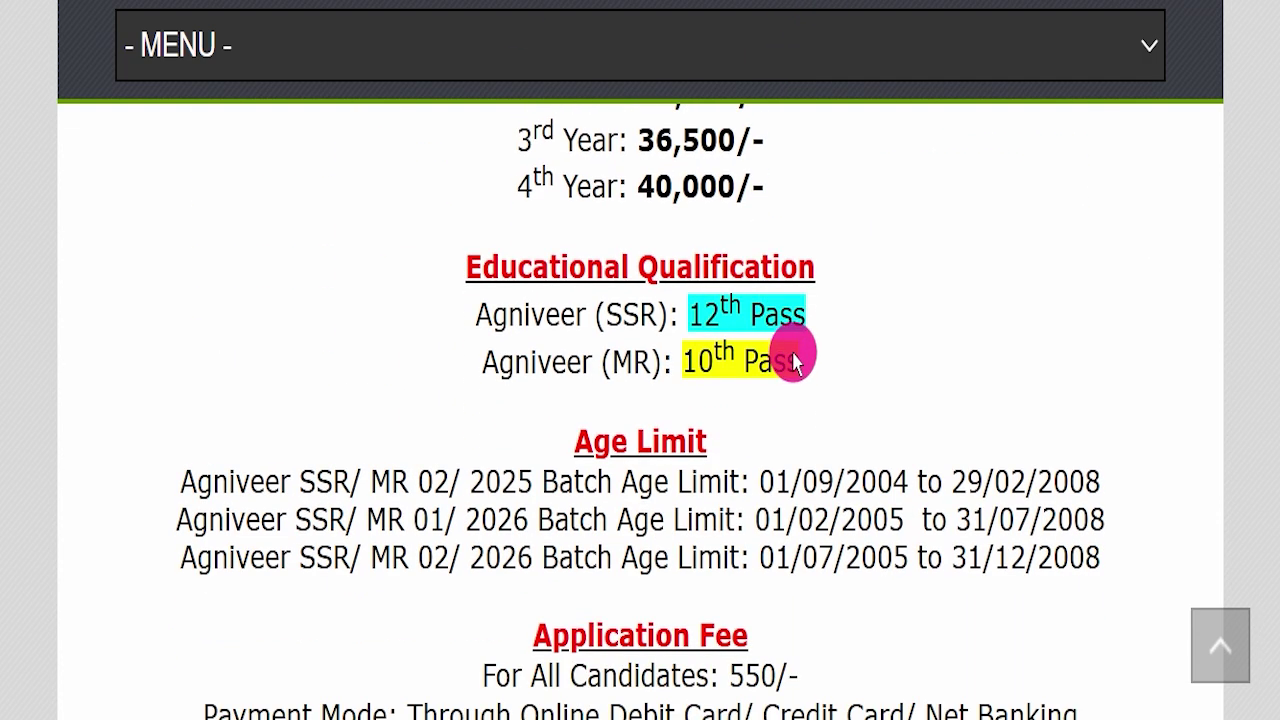
pyautogui.moveTo(429, 297); pyautogui.dragTo(840, 358)
pyautogui.scroll(-4, 840, 352)
pyautogui.moveTo(430, 272); pyautogui.dragTo(832, 290)
pyautogui.scroll(-1, 925, 370)
pyautogui.moveTo(572, 470); pyautogui.dragTo(717, 462)
pyautogui.moveTo(566, 580); pyautogui.dragTo(700, 598)
pyautogui.scroll(-2, 886, 425)
pyautogui.scroll(-1, 886, 425)
pyautogui.moveTo(662, 467)
pyautogui.mouseDown()
pyautogui.moveTo(980, 453)
pyautogui.moveTo(974, 486)
pyautogui.moveTo(714, 449)
pyautogui.moveTo(666, 449)
pyautogui.moveTo(662, 467)
pyautogui.mouseUp()
pyautogui.scroll(-3, 830, 484)
# Step: Highlight the four SSR and MR notification PDF entries in English and Hindi under Important Links
pyautogui.click(646, 251)
pyautogui.moveTo(495, 282); pyautogui.dragTo(889, 526)
pyautogui.moveTo(366, 329); pyautogui.dragTo(894, 471)
pyautogui.click(349, 337)
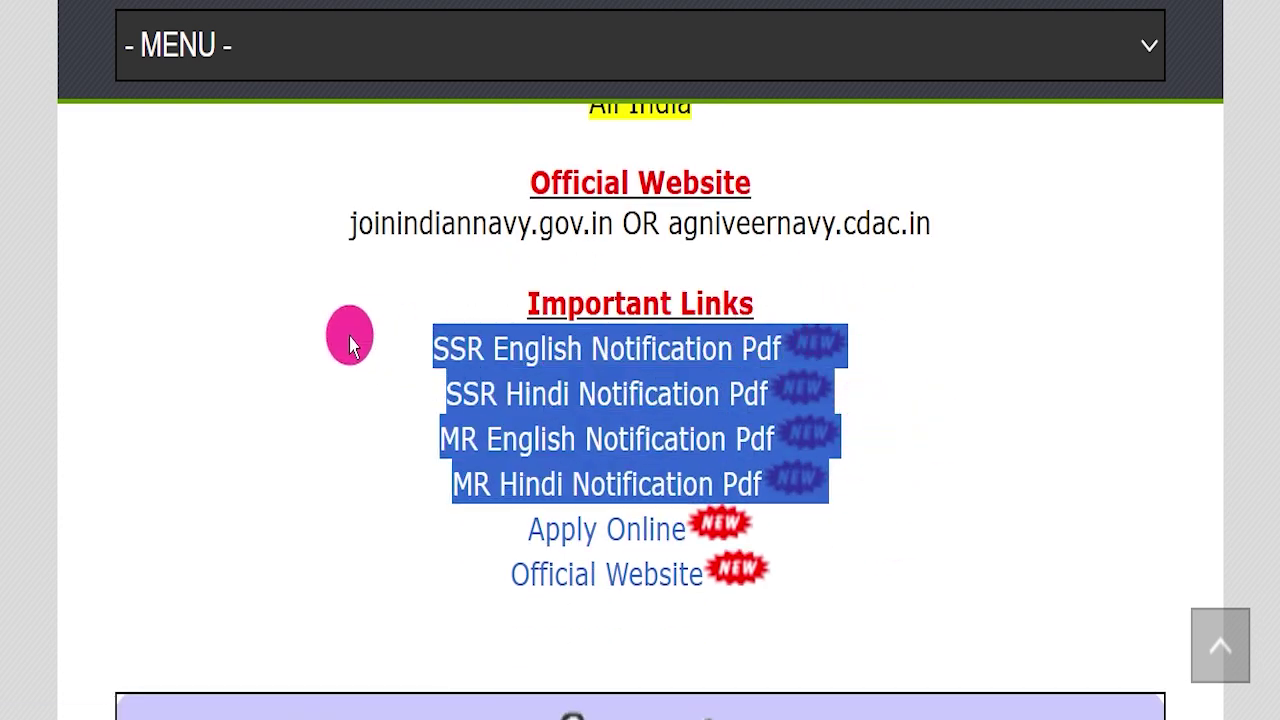
pyautogui.moveTo(391, 329); pyautogui.dragTo(871, 466)
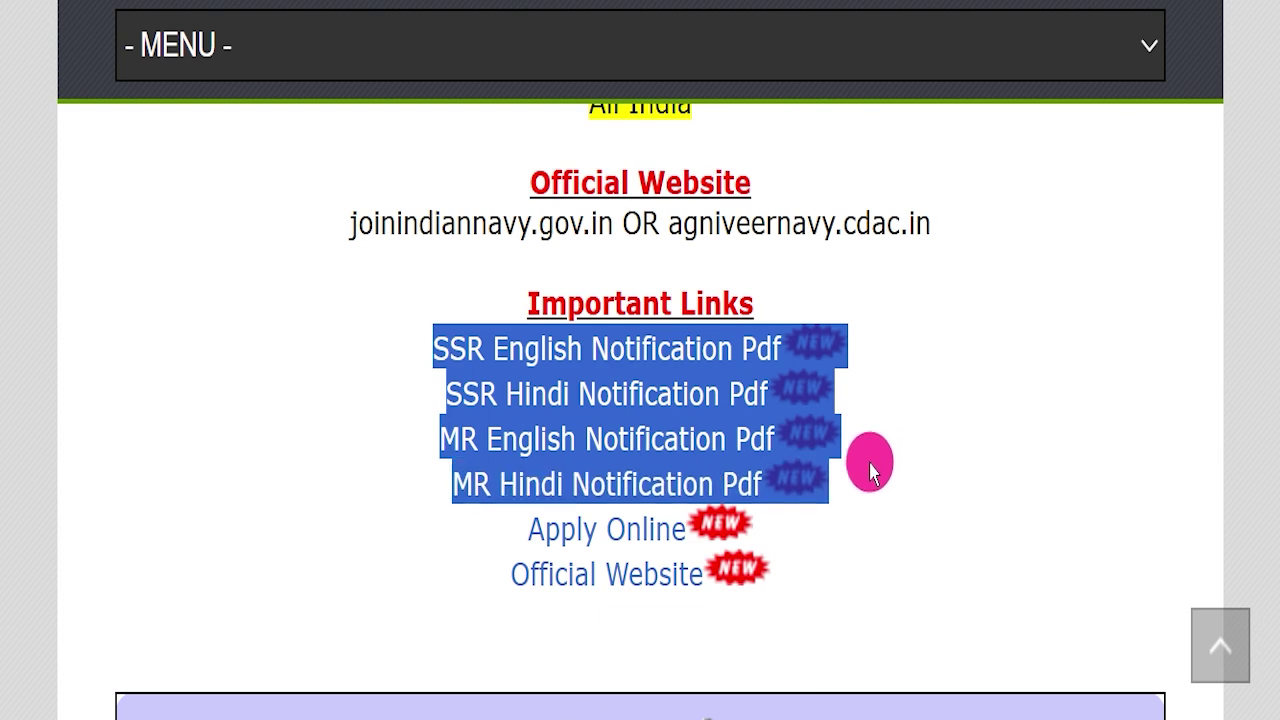
pyautogui.click(869, 466)
pyautogui.moveTo(397, 326); pyautogui.dragTo(897, 476)
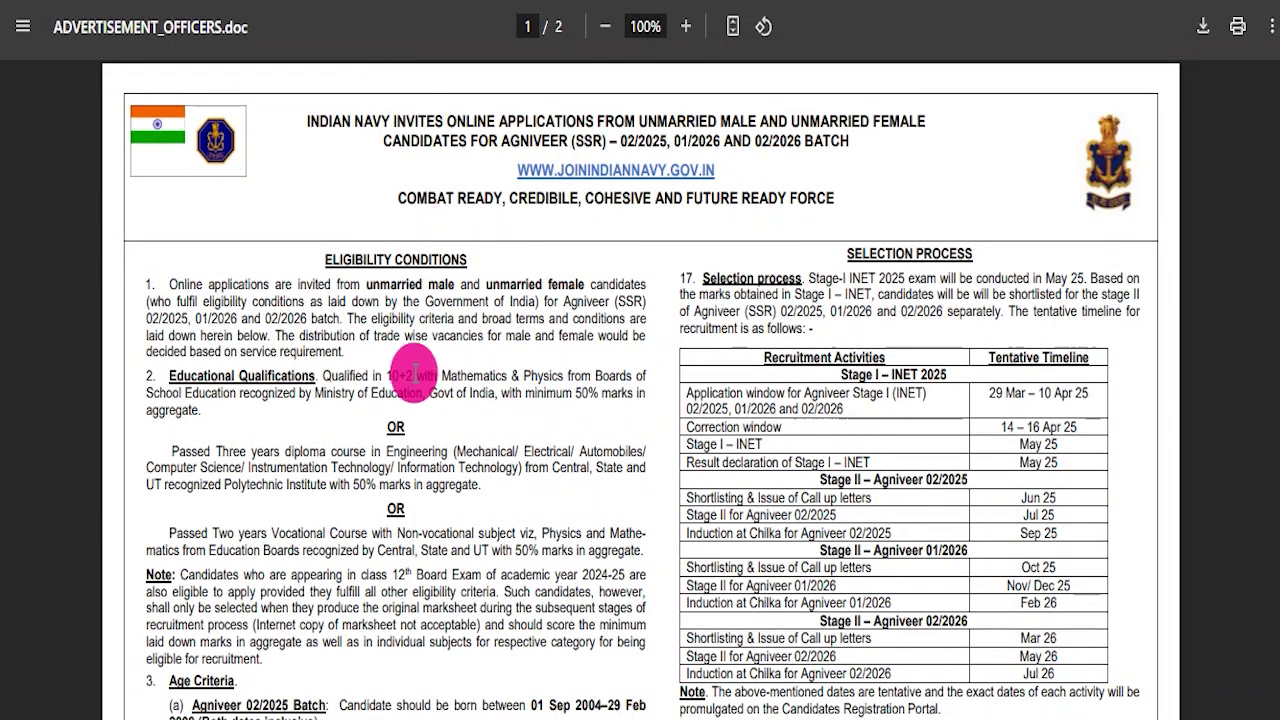
# Step: Check the SSR English notification's educational qualifications and skim both pages of the MR Hindi notification PDF
pyautogui.moveTo(423, 371); pyautogui.dragTo(413, 387)
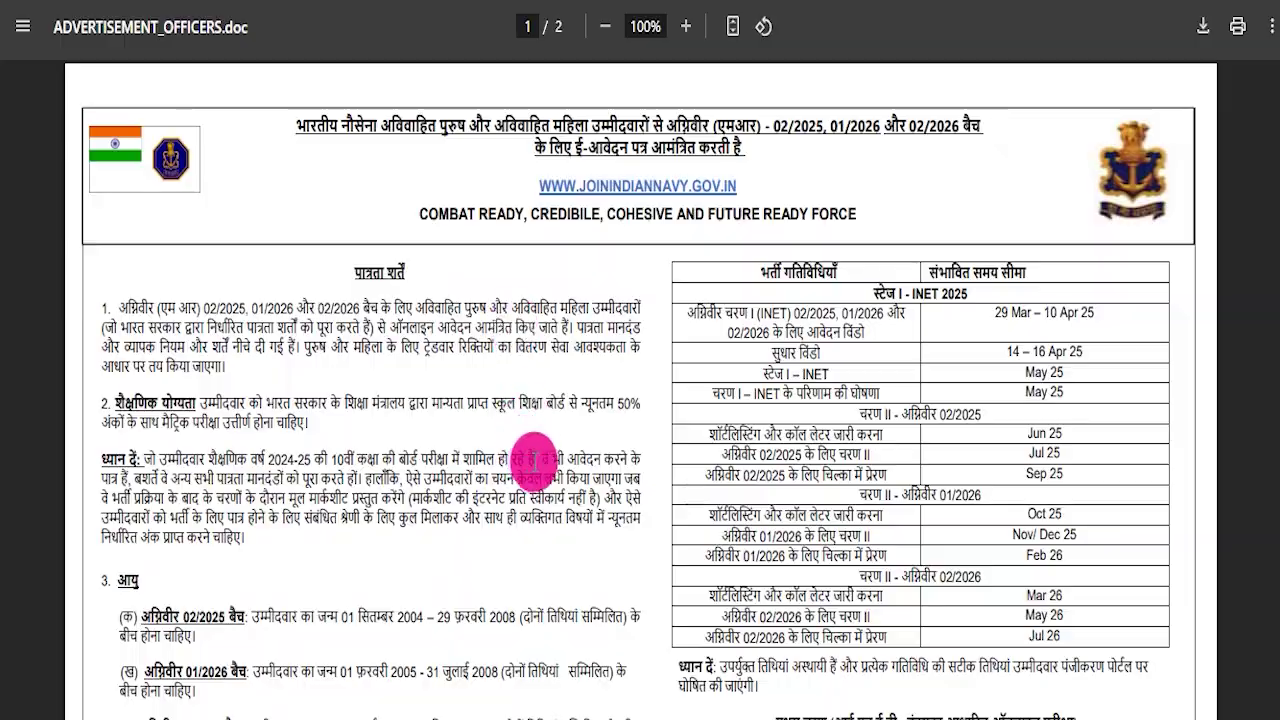
pyautogui.scroll(-10, 530, 475)
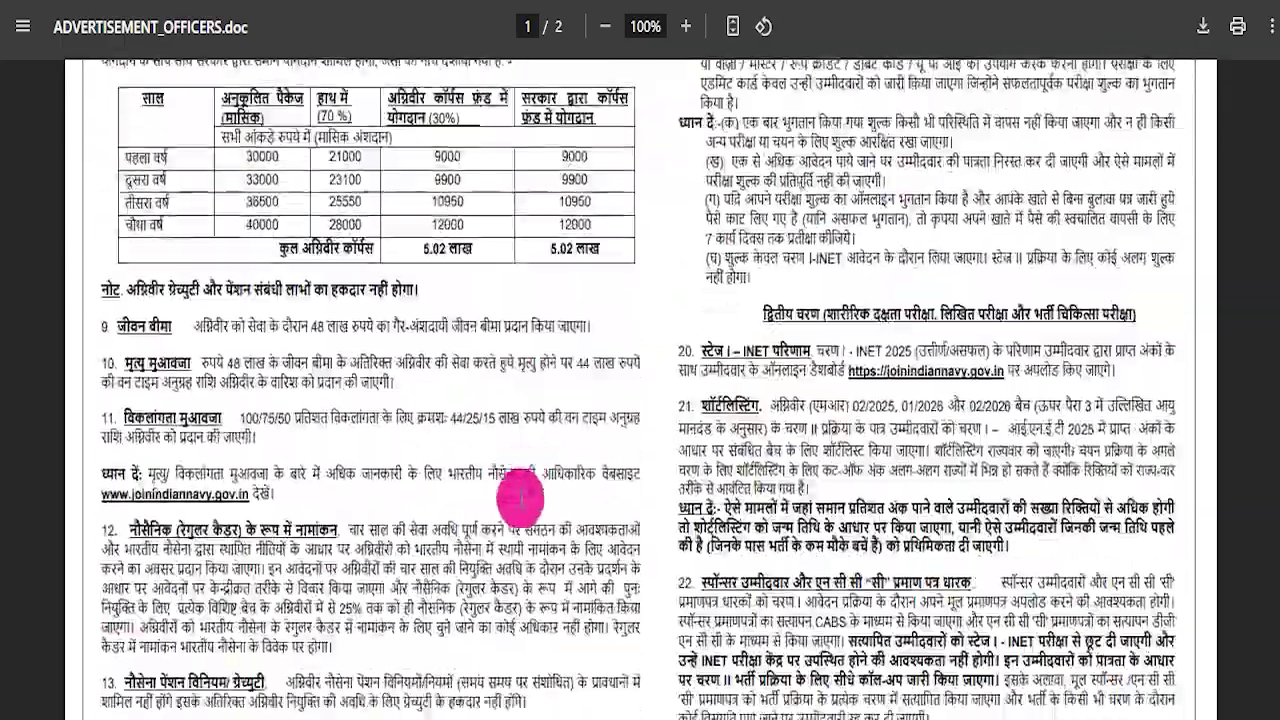
pyautogui.scroll(-15, 521, 497)
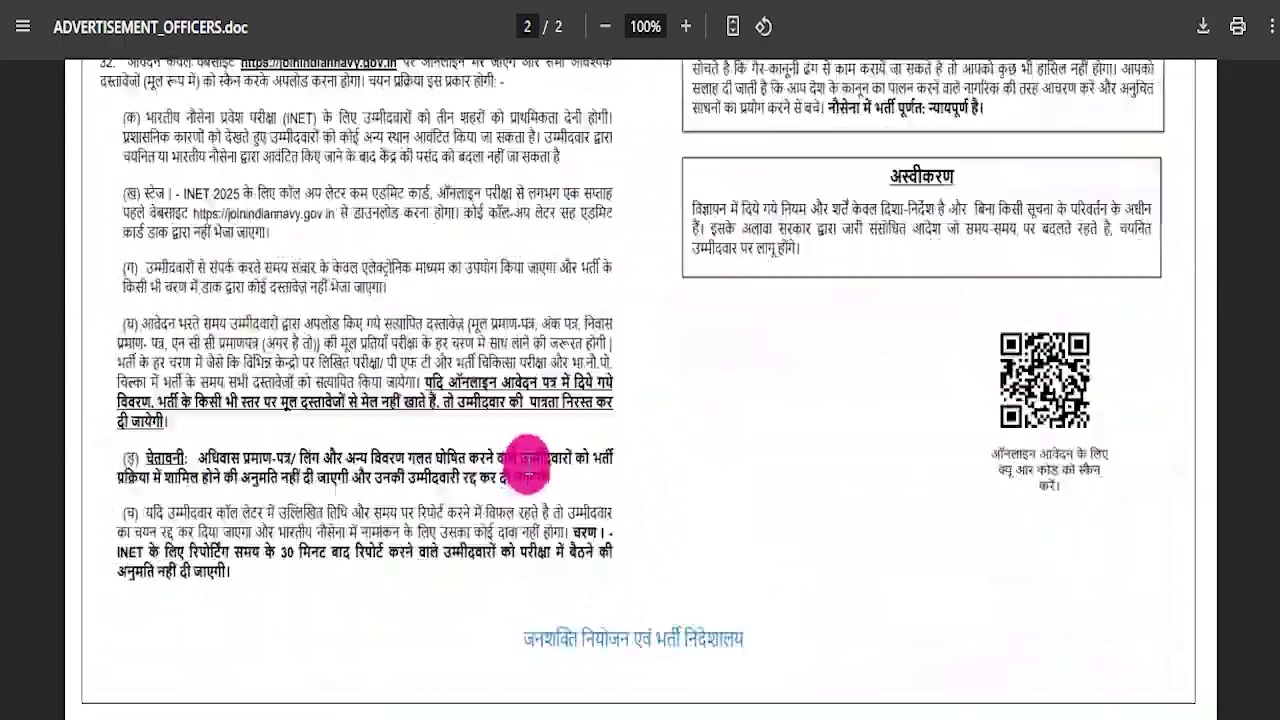
pyautogui.scroll(20, 527, 465)
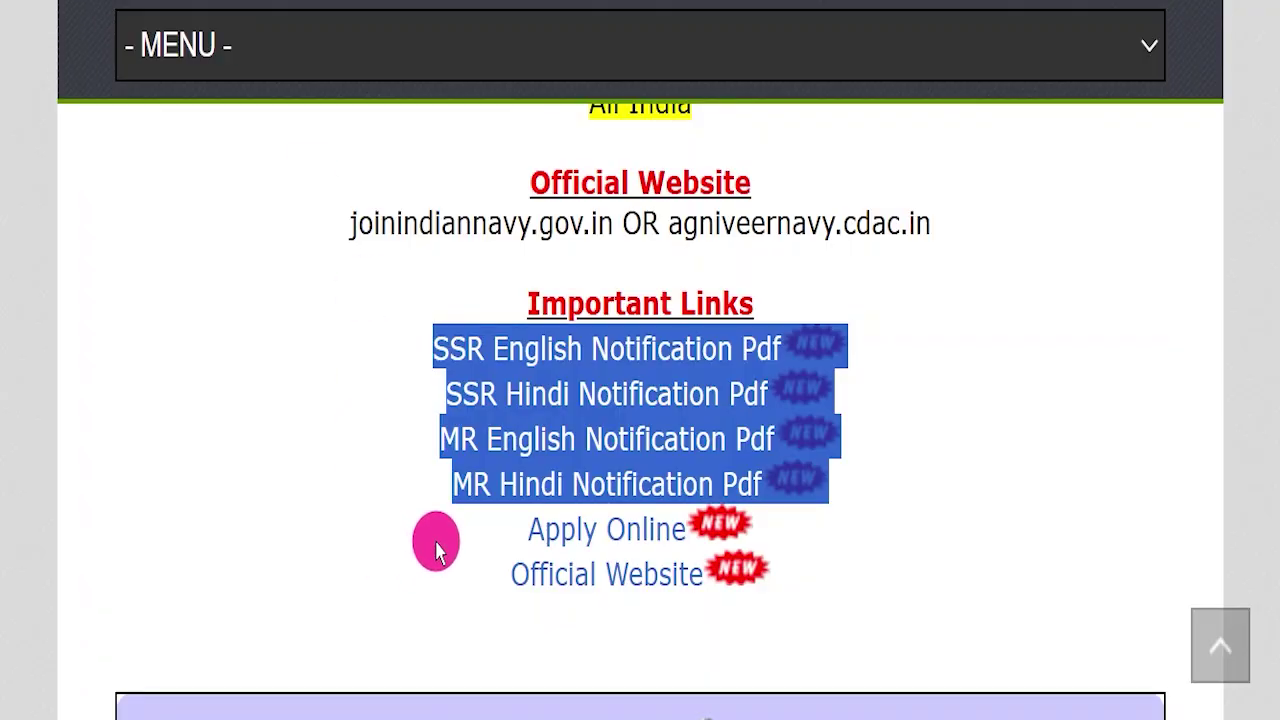
# Step: Locate the article's Apply Online link and temporarily mark the portal's login form, its email, password and captcha fields, and Login
pyautogui.click(435, 546)
pyautogui.moveTo(449, 522); pyautogui.dragTo(668, 512)
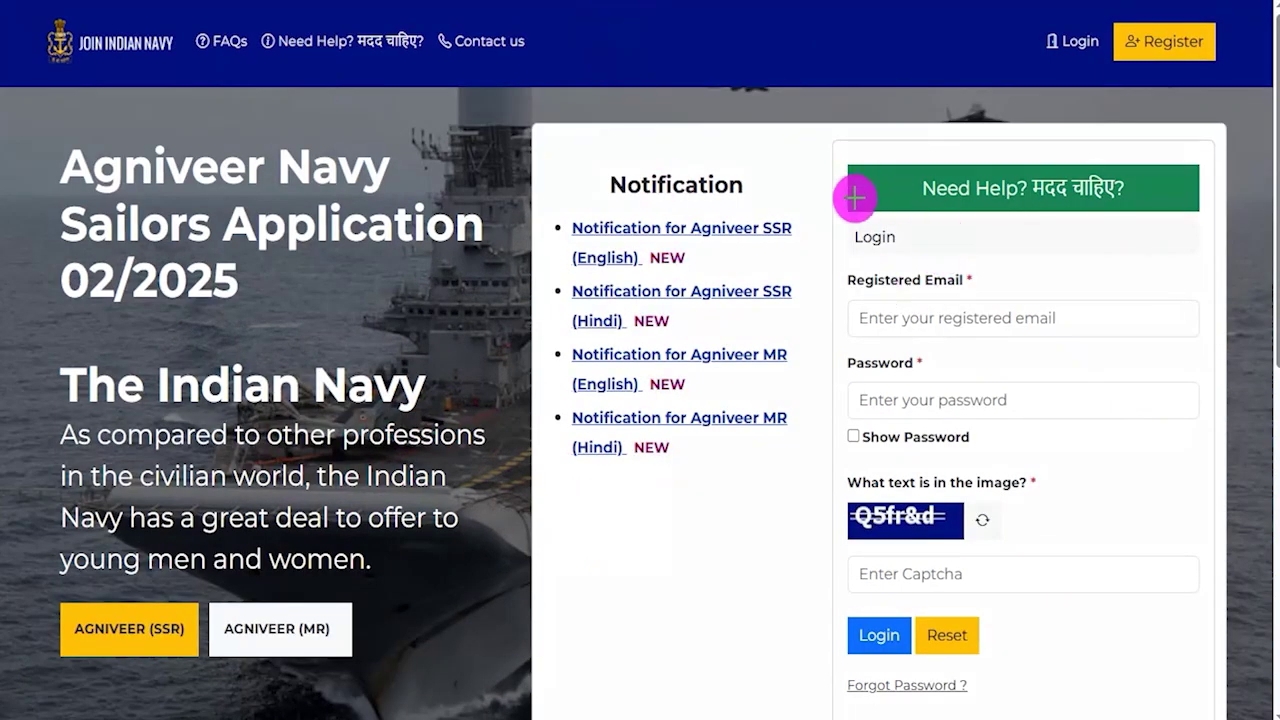
pyautogui.moveTo(812, 131)
pyautogui.mouseDown()
pyautogui.moveTo(1211, 363)
pyautogui.moveTo(1225, 630)
pyautogui.moveTo(1211, 686)
pyautogui.moveTo(1224, 708)
pyautogui.mouseUp()
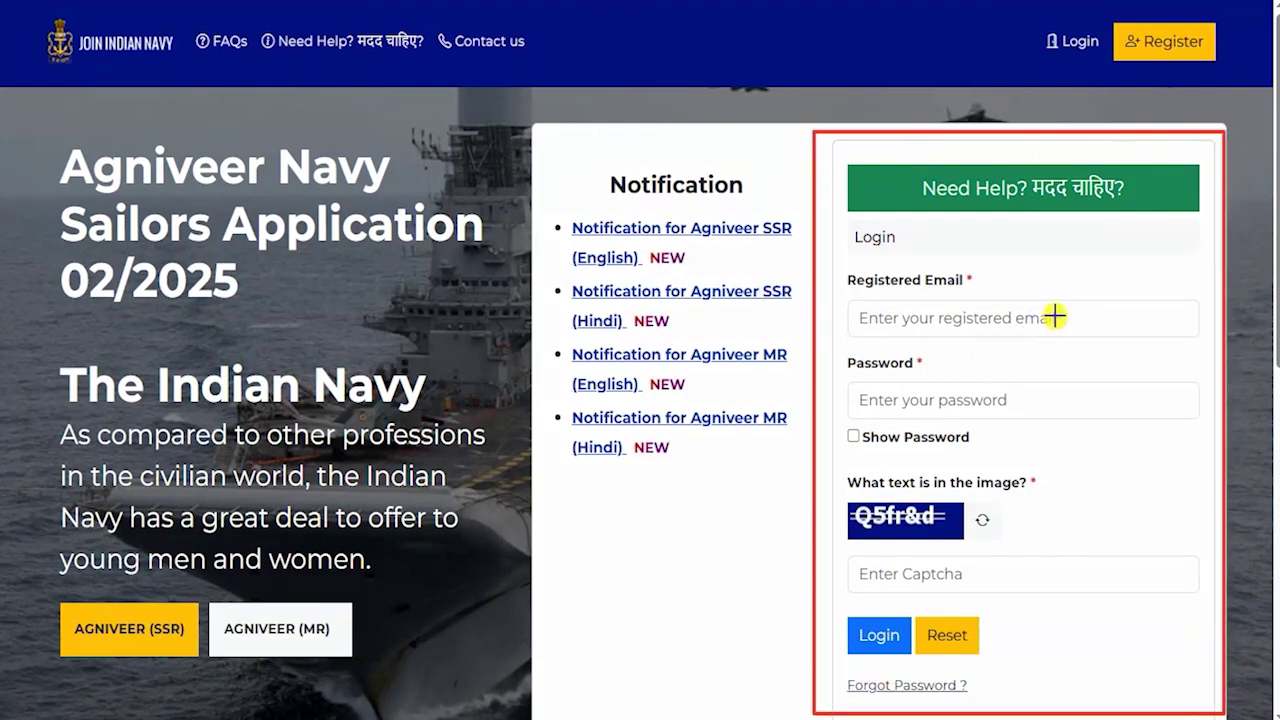
pyautogui.moveTo(1054, 317); pyautogui.dragTo(1123, 277)
pyautogui.moveTo(1057, 397); pyautogui.dragTo(1120, 357)
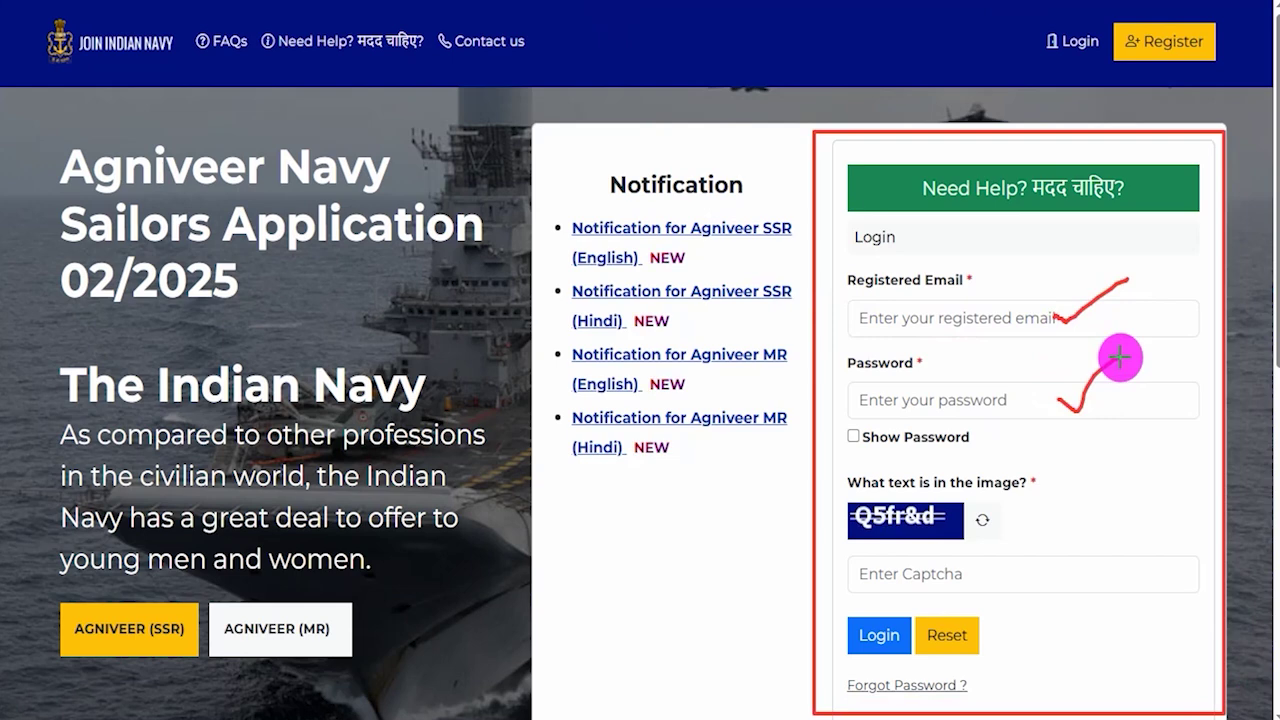
pyautogui.moveTo(868, 531); pyautogui.dragTo(950, 533)
pyautogui.moveTo(995, 573); pyautogui.dragTo(1137, 494)
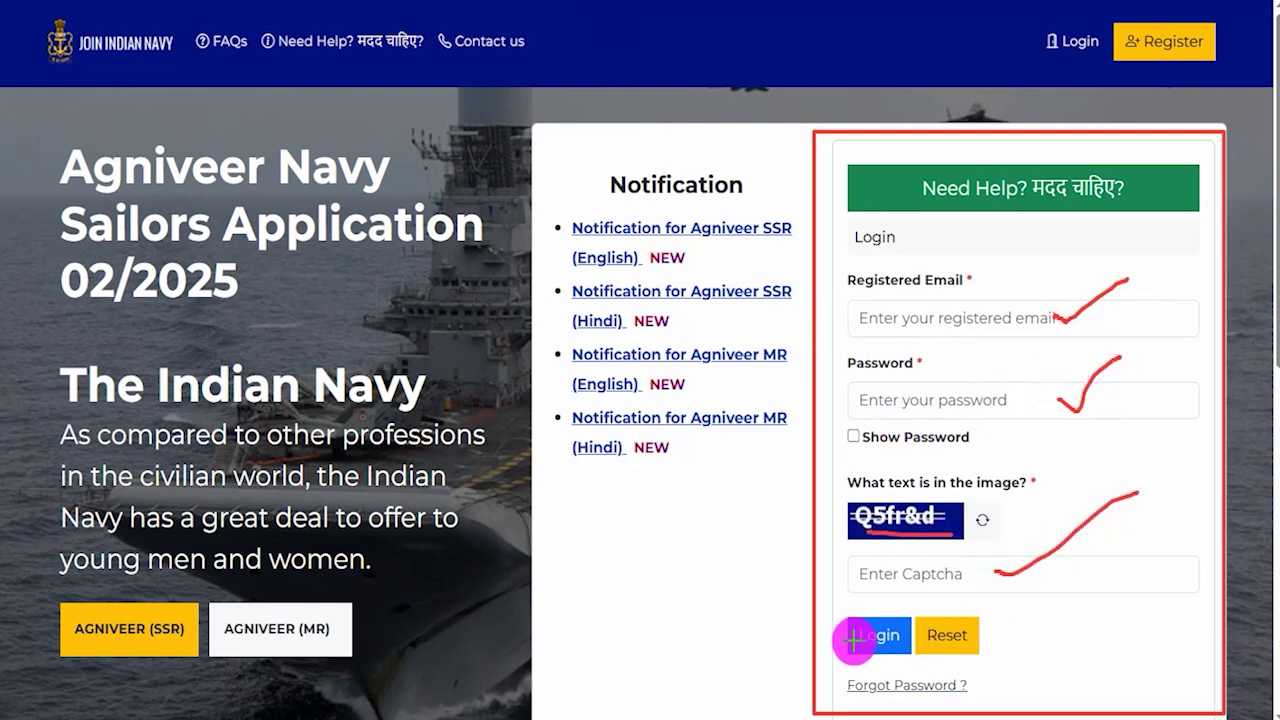
pyautogui.moveTo(843, 631); pyautogui.dragTo(938, 594)
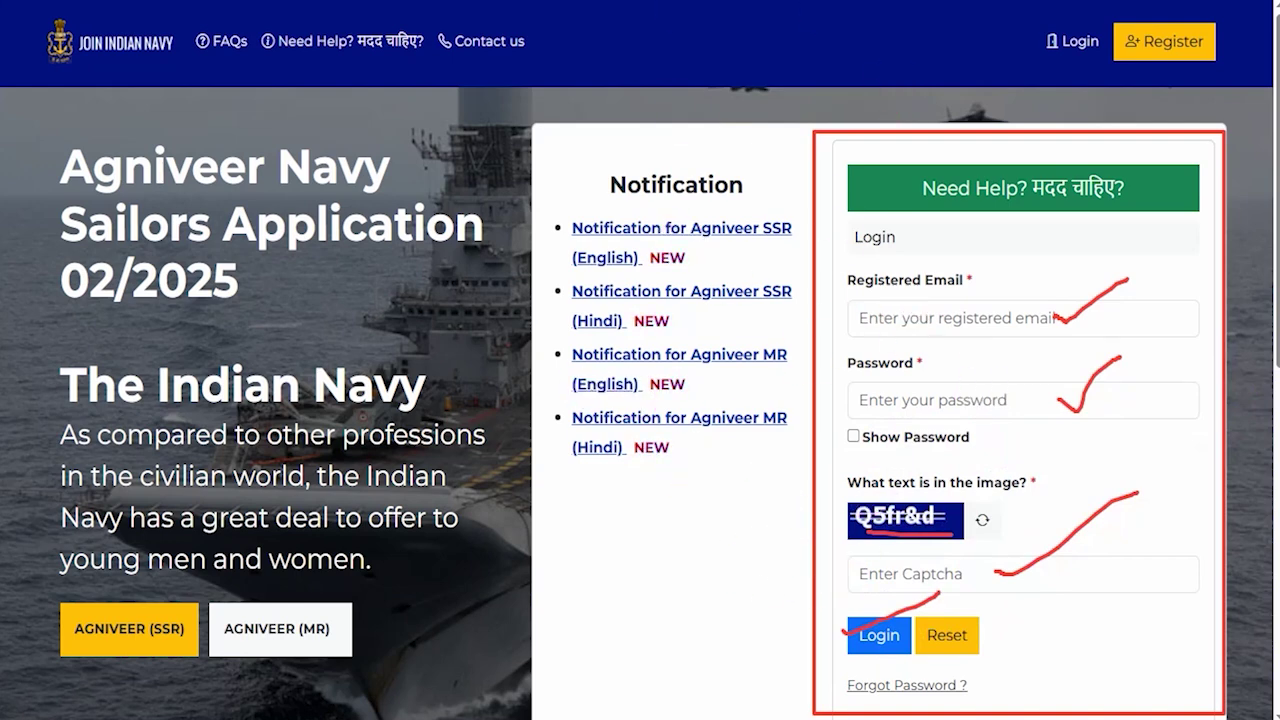
pyautogui.press('Escape')
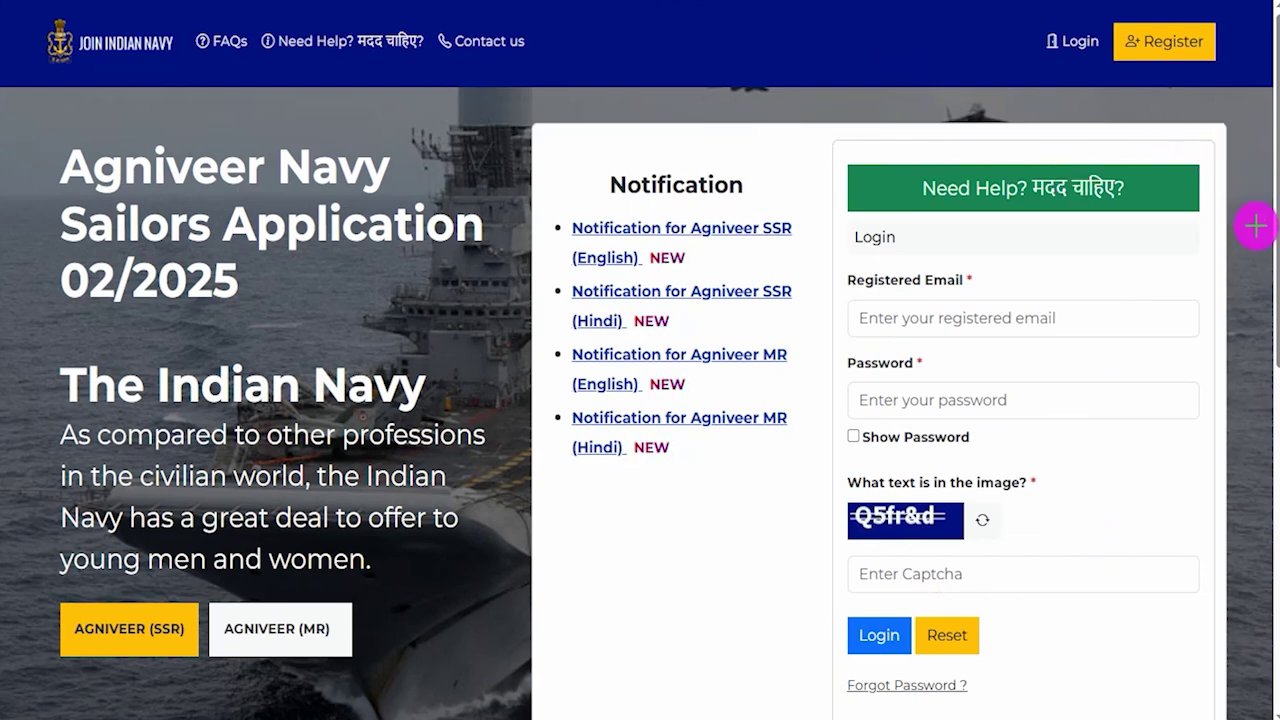
# Step: Open the portal's registration form and mark its email, mobile number and name fields
pyautogui.moveTo(1264, 236); pyautogui.dragTo(1216, 109)
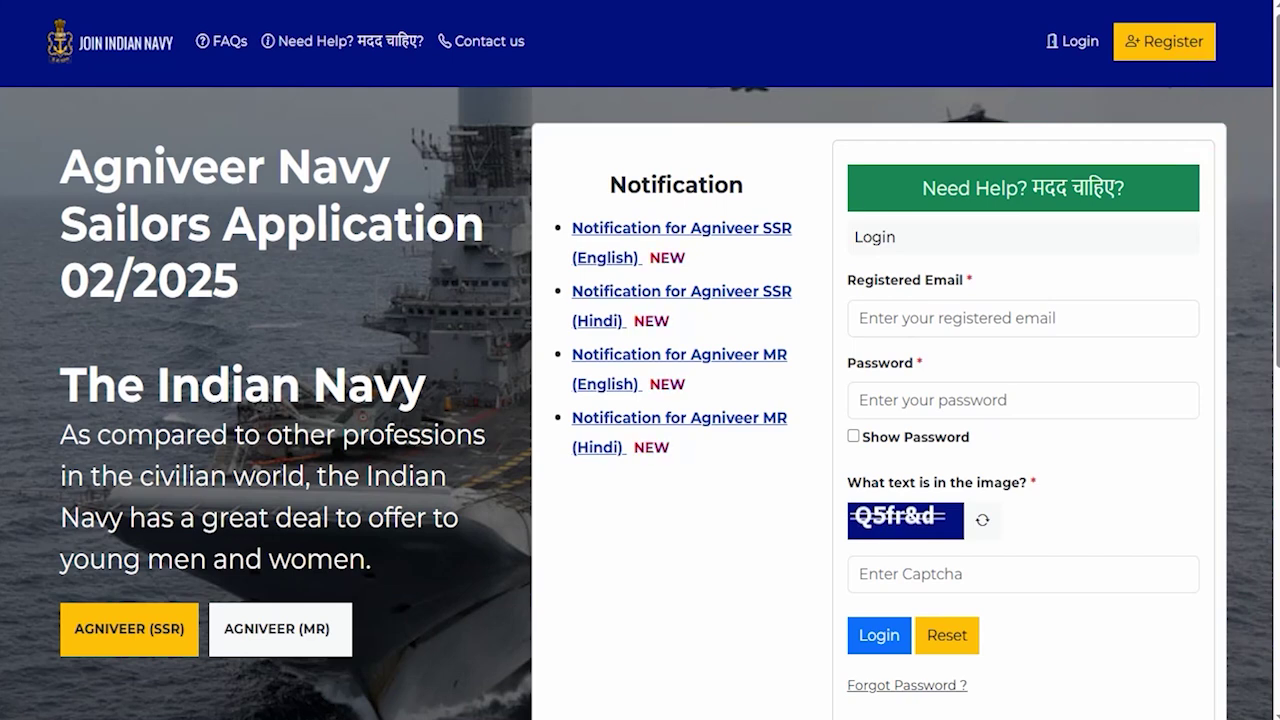
pyautogui.click(1178, 45)
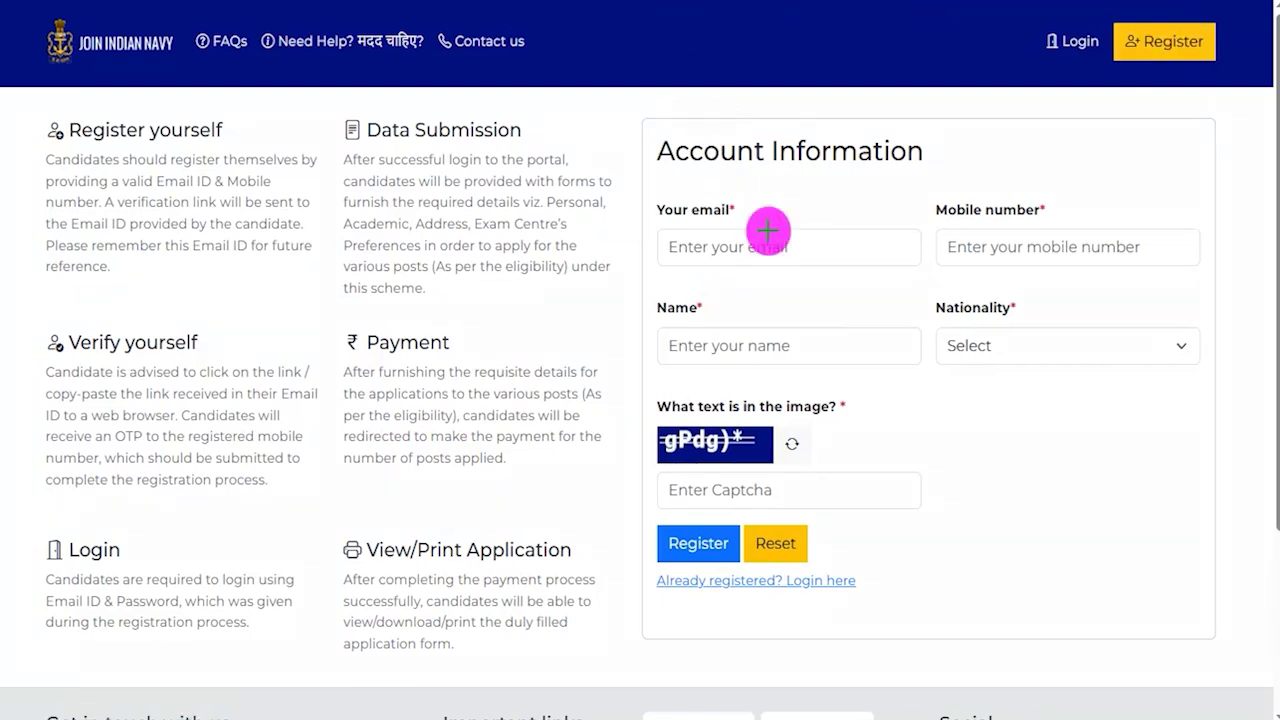
pyautogui.moveTo(822, 241); pyautogui.dragTo(877, 190)
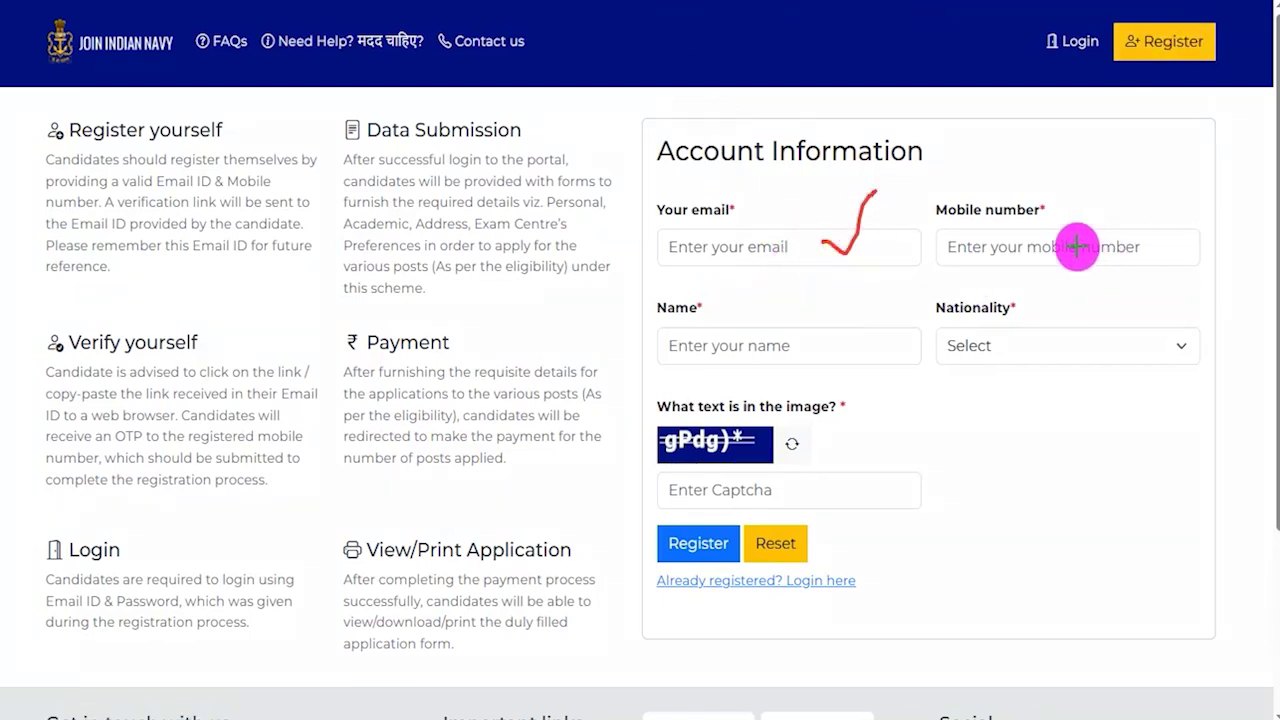
pyautogui.moveTo(1087, 245); pyautogui.dragTo(1150, 193)
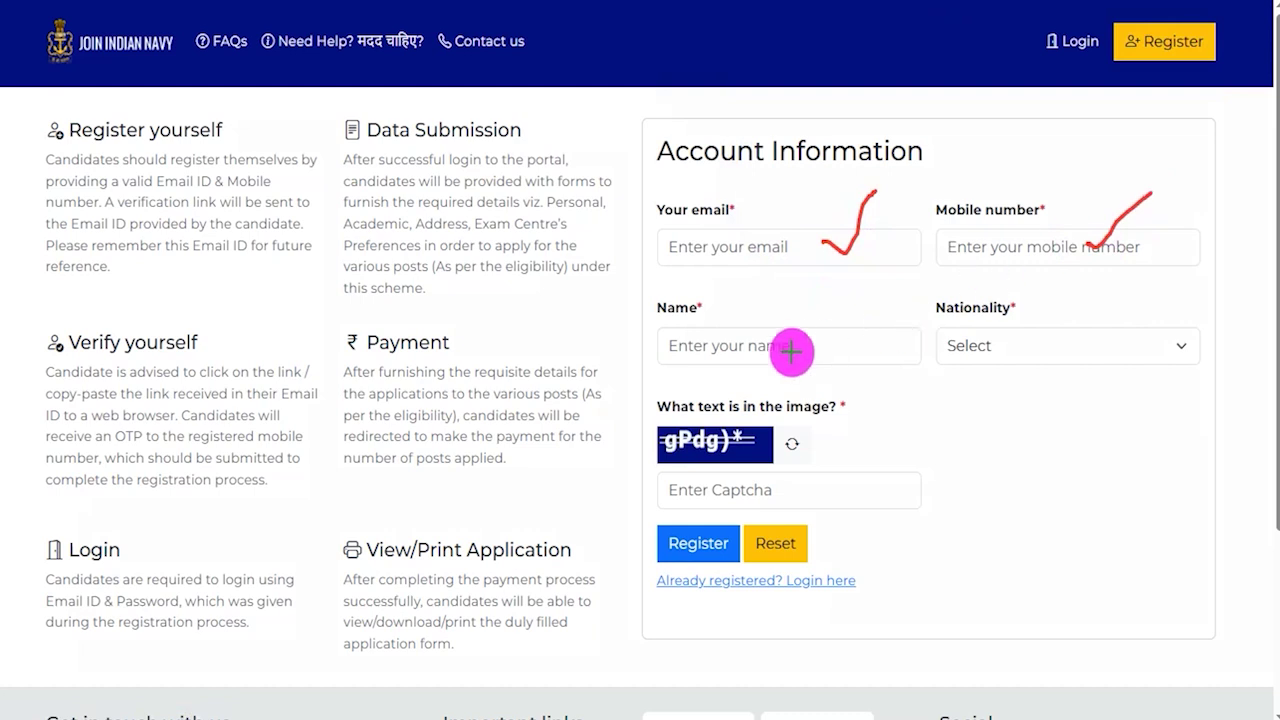
pyautogui.moveTo(794, 349); pyautogui.dragTo(850, 309)
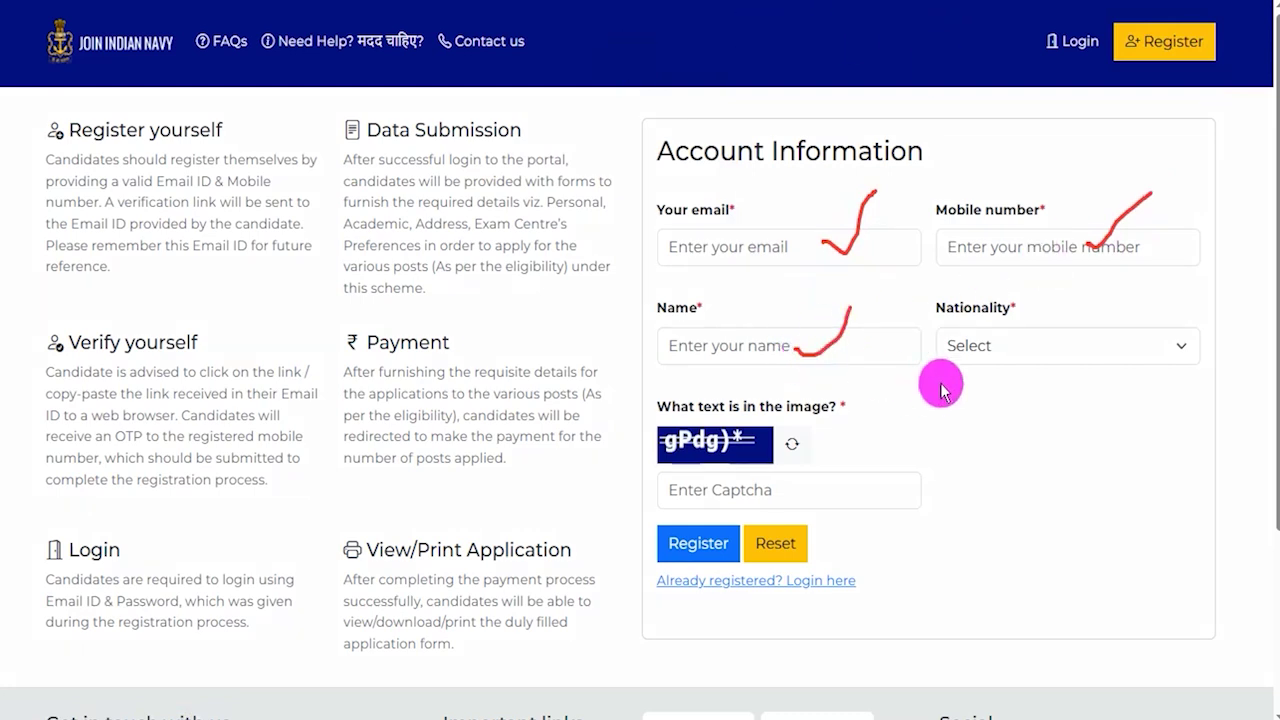
# Step: Set Nationality to Indian and mark the registration form's captcha field and Register
pyautogui.click(977, 350)
pyautogui.click(981, 409)
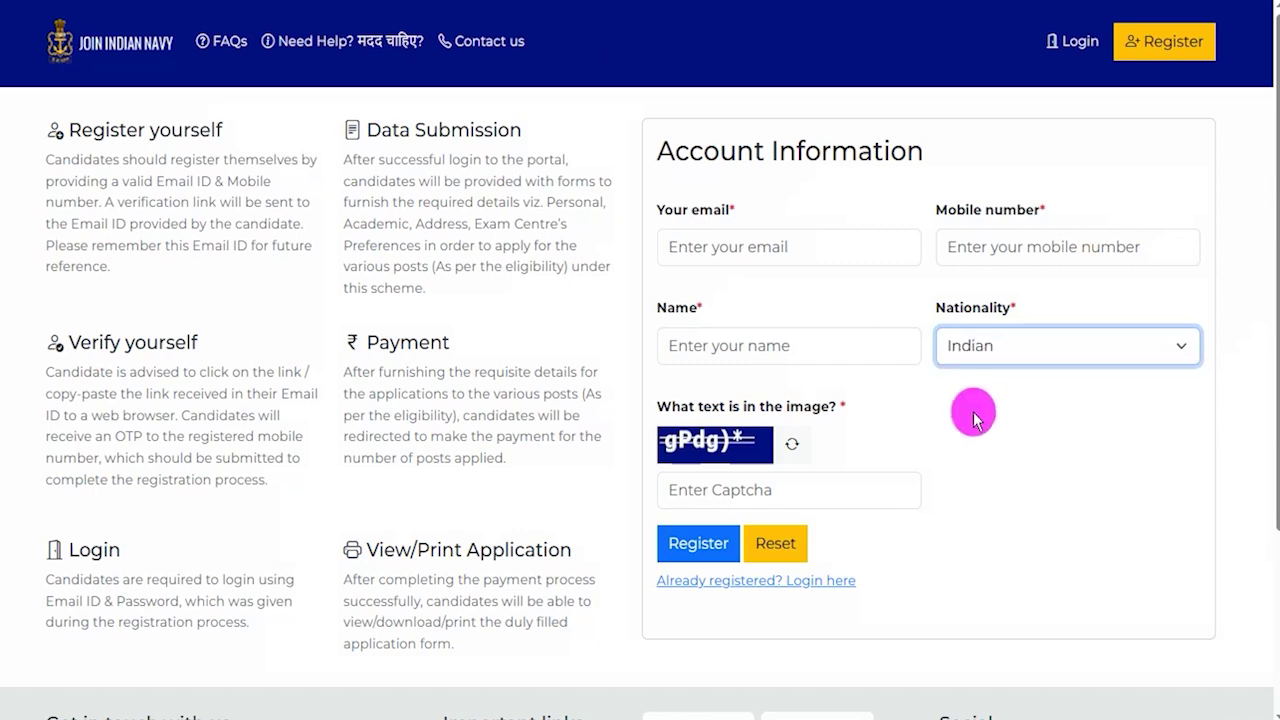
pyautogui.hotkey('ctrl', 'z')
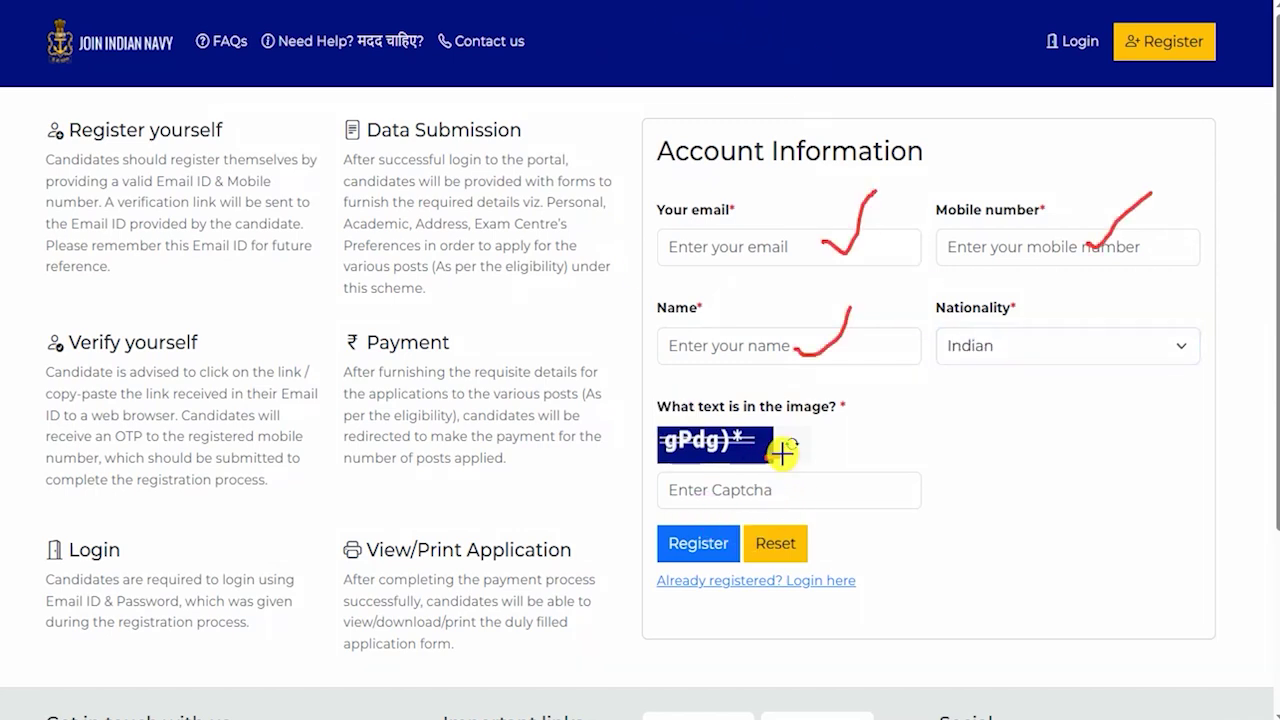
pyautogui.moveTo(849, 494); pyautogui.dragTo(908, 443)
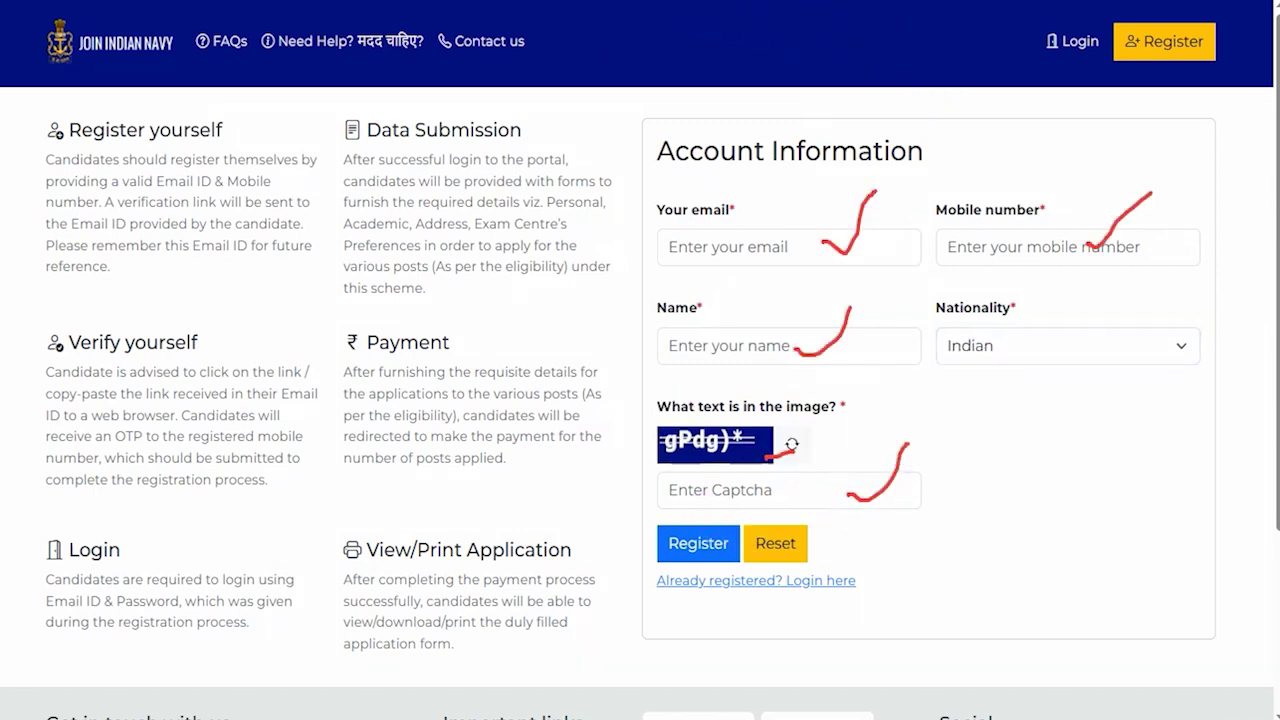
pyautogui.moveTo(648, 516)
pyautogui.mouseDown()
pyautogui.moveTo(734, 534)
pyautogui.moveTo(742, 577)
pyautogui.mouseUp()
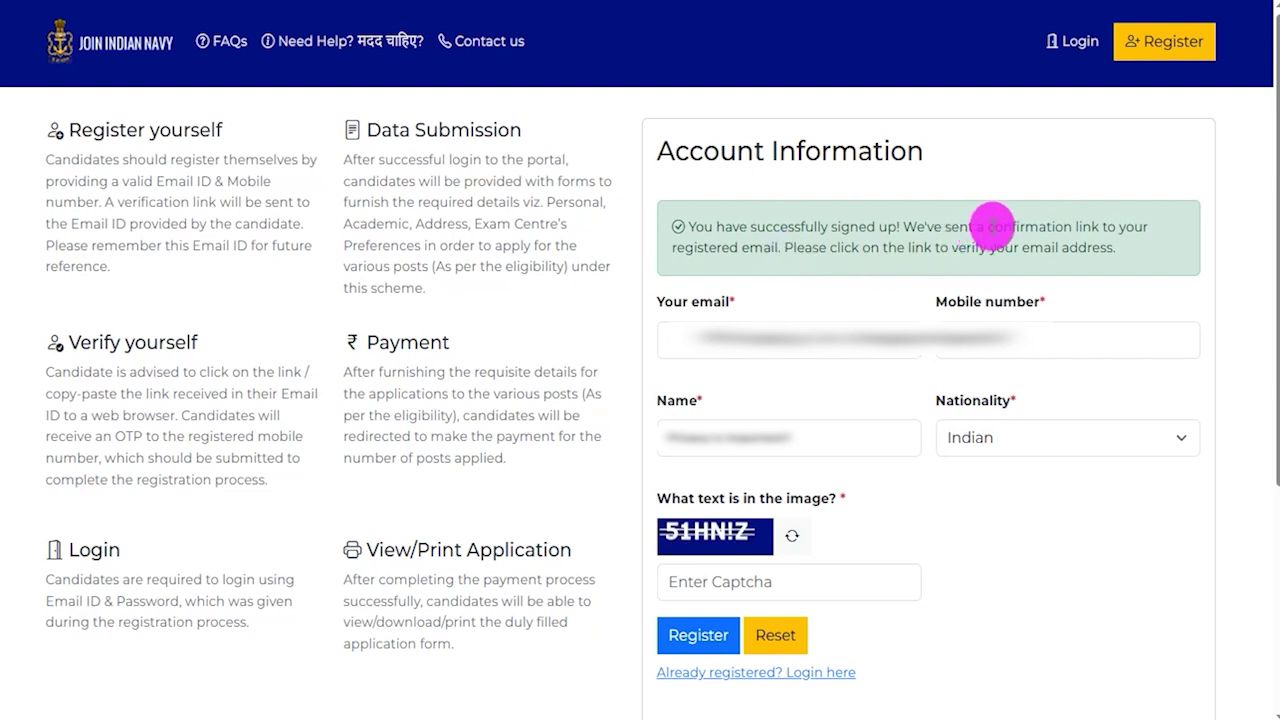
# Step: Highlight the sign-up message's confirmation link and email verification instructions
pyautogui.moveTo(994, 226); pyautogui.dragTo(1073, 226)
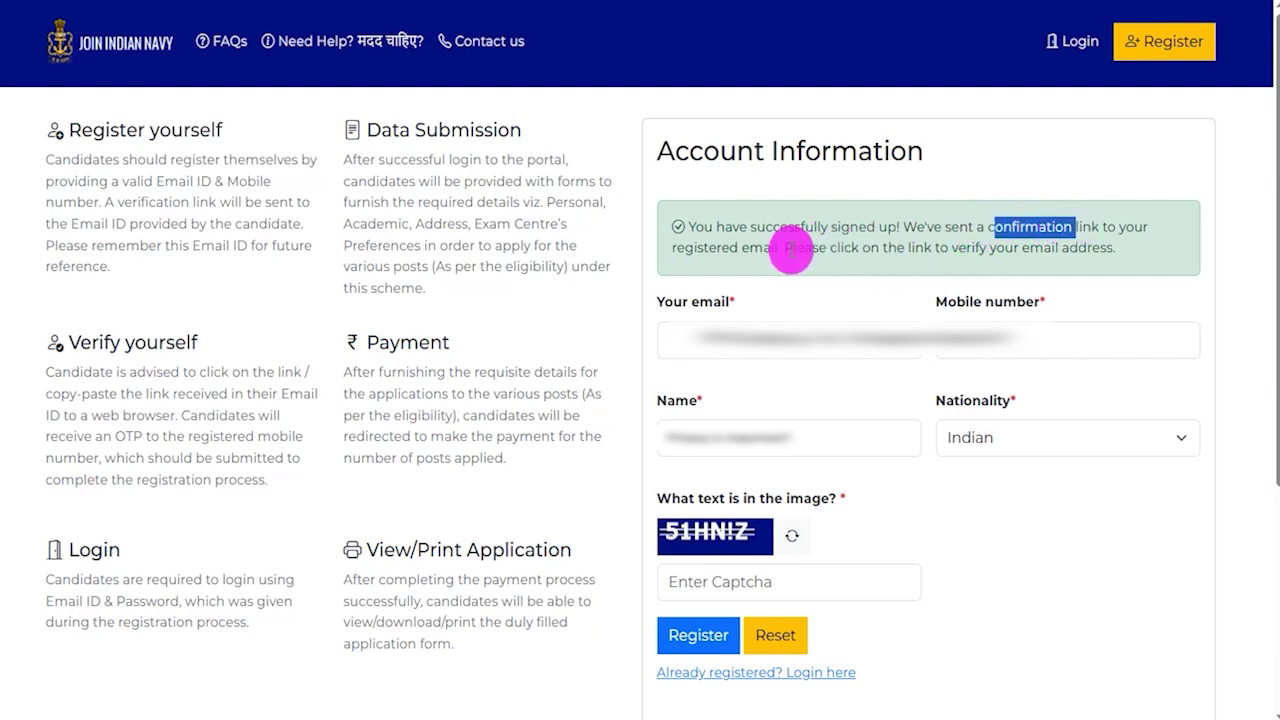
pyautogui.moveTo(784, 247); pyautogui.dragTo(955, 248)
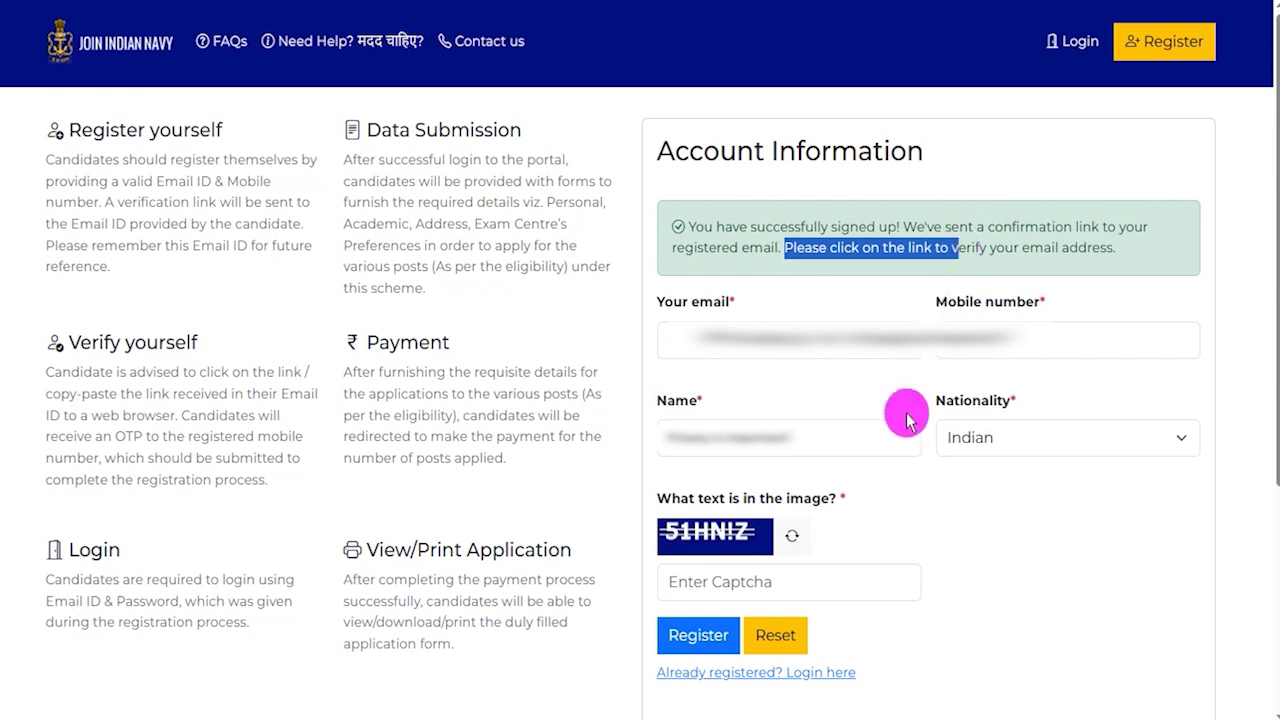
pyautogui.click(973, 553)
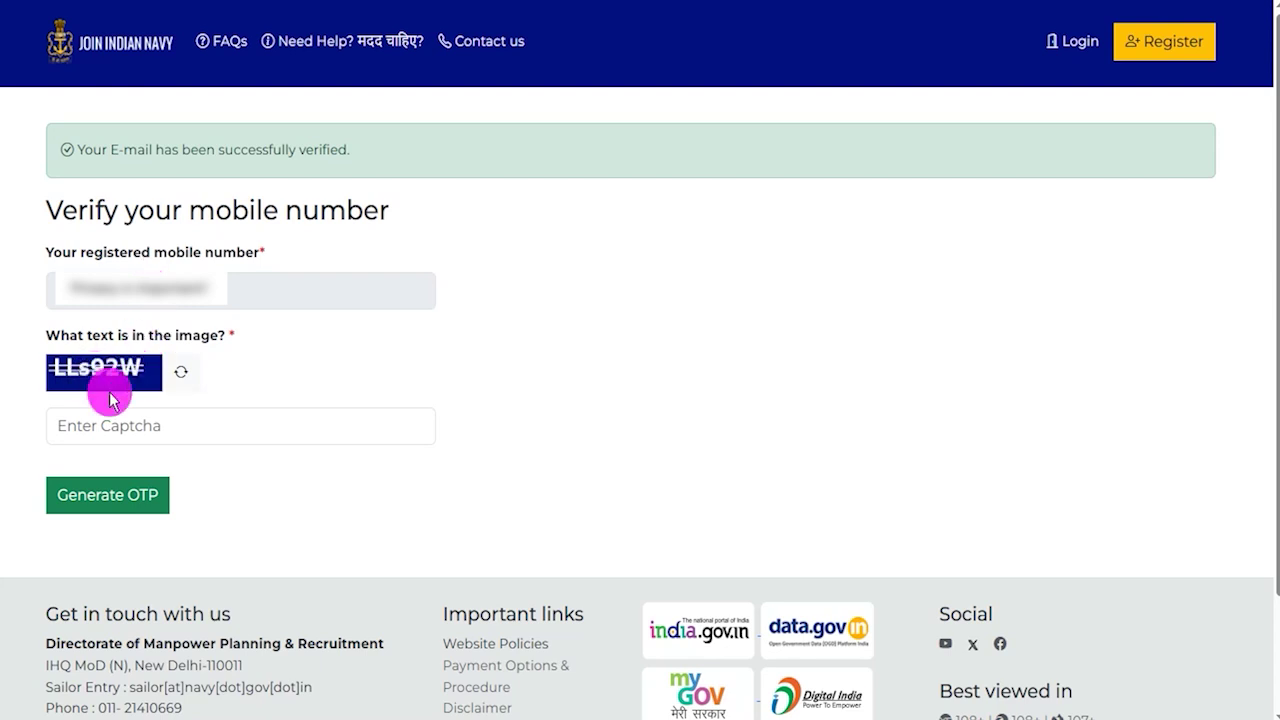
# Step: Go through the mobile verification page's captcha and Generate OTP stage, and locate the OTP and password fields
pyautogui.click(120, 420)
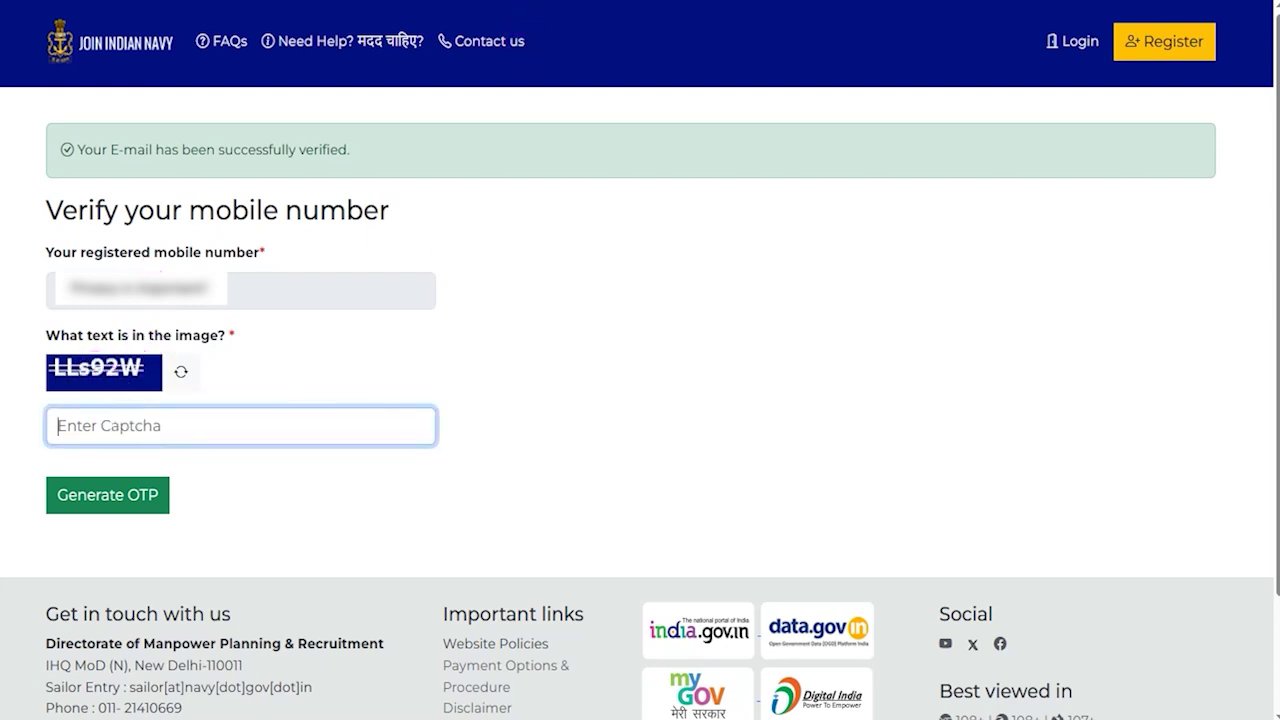
pyautogui.moveTo(433, 487); pyautogui.dragTo(189, 497)
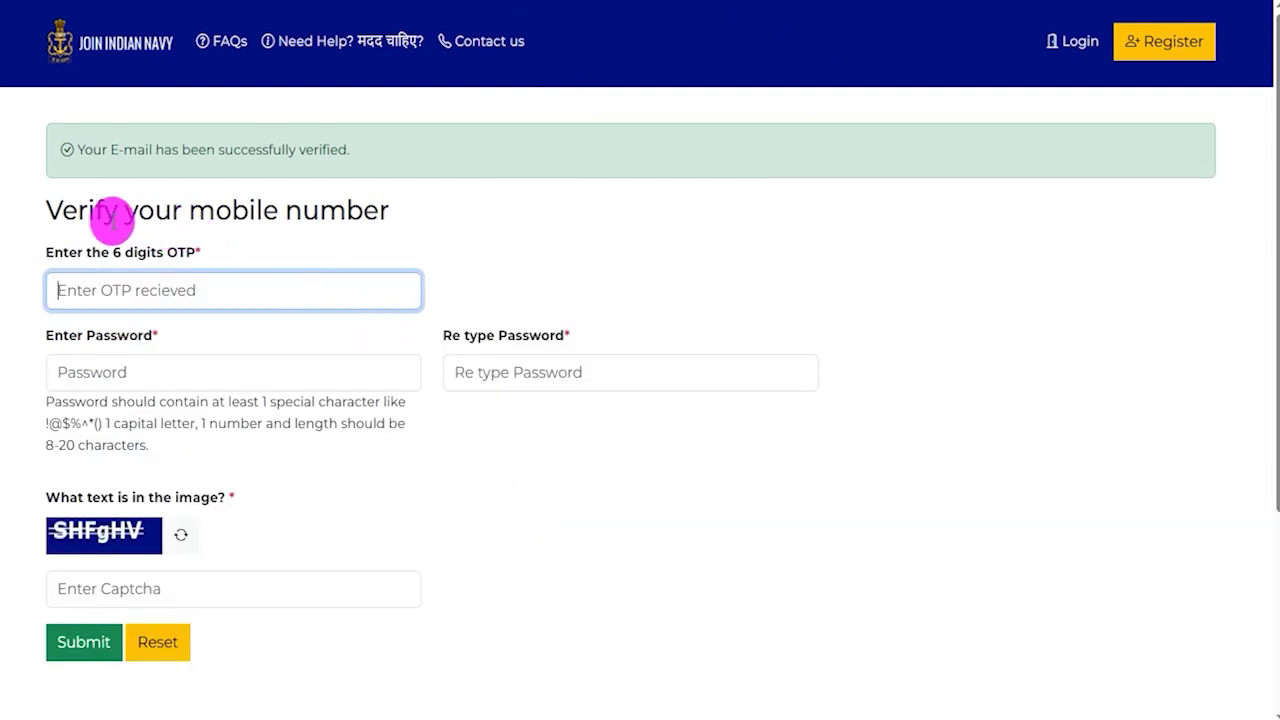
pyautogui.moveTo(63, 209); pyautogui.dragTo(214, 220)
pyautogui.click(194, 289)
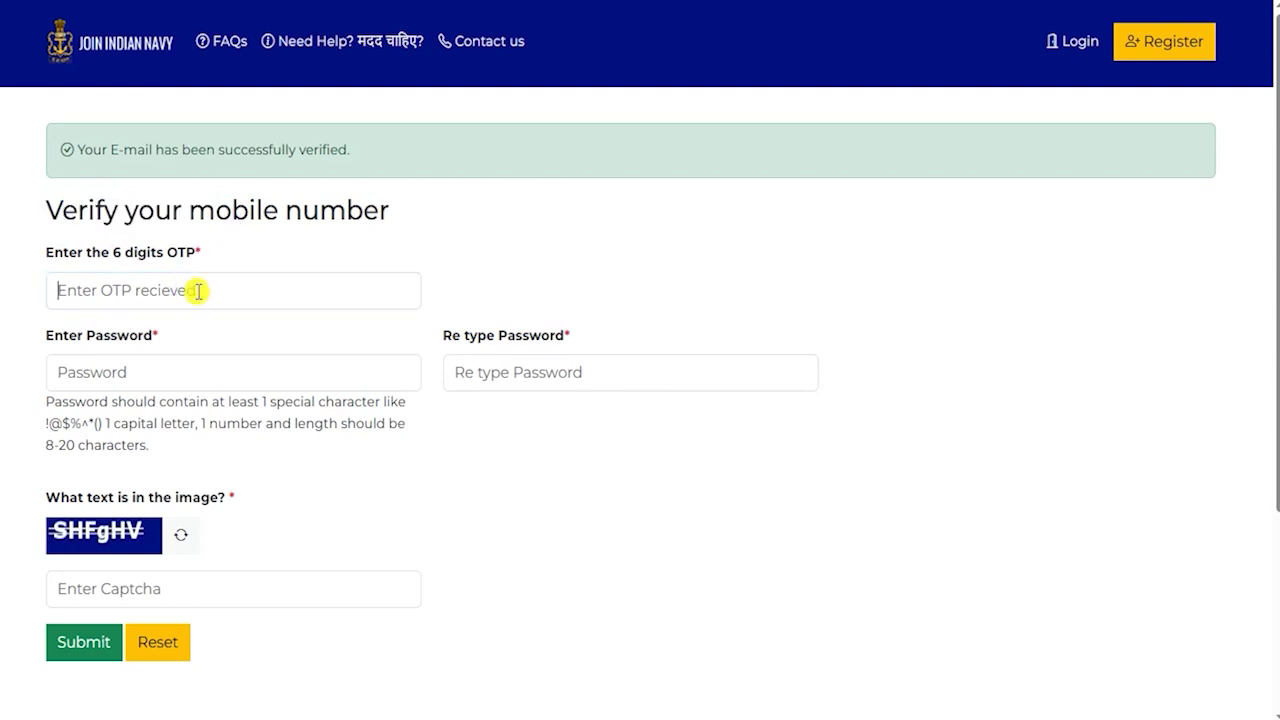
pyautogui.click(193, 372)
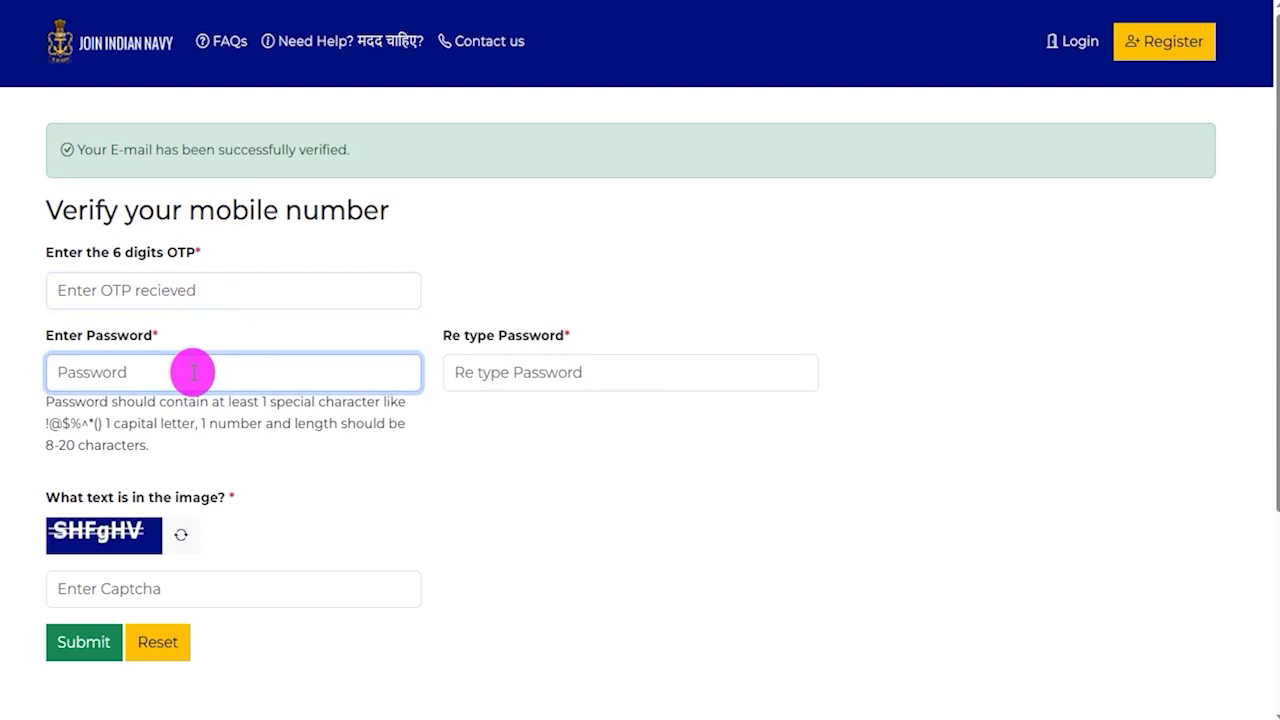
# Step: Highlight the 8-20 character password rule and the sample password in Notepad, and locate the Re type Password field
pyautogui.moveTo(46, 445); pyautogui.dragTo(136, 447)
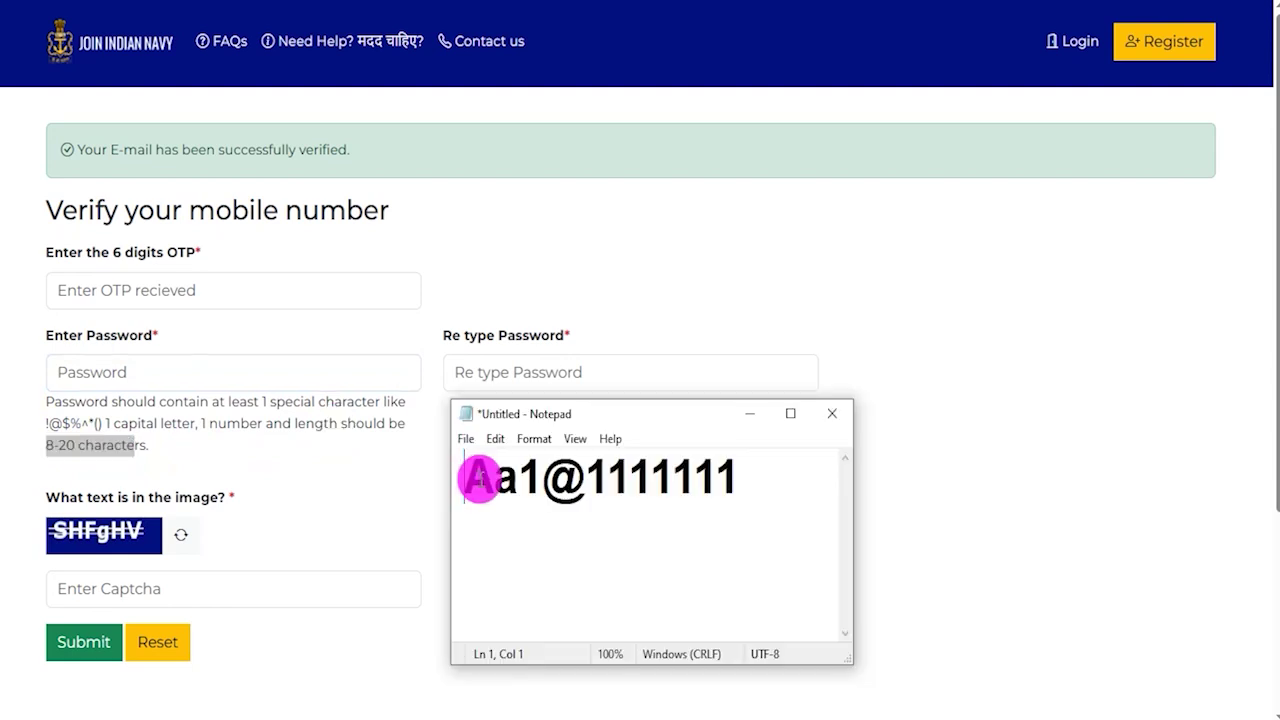
pyautogui.moveTo(477, 480); pyautogui.dragTo(740, 474)
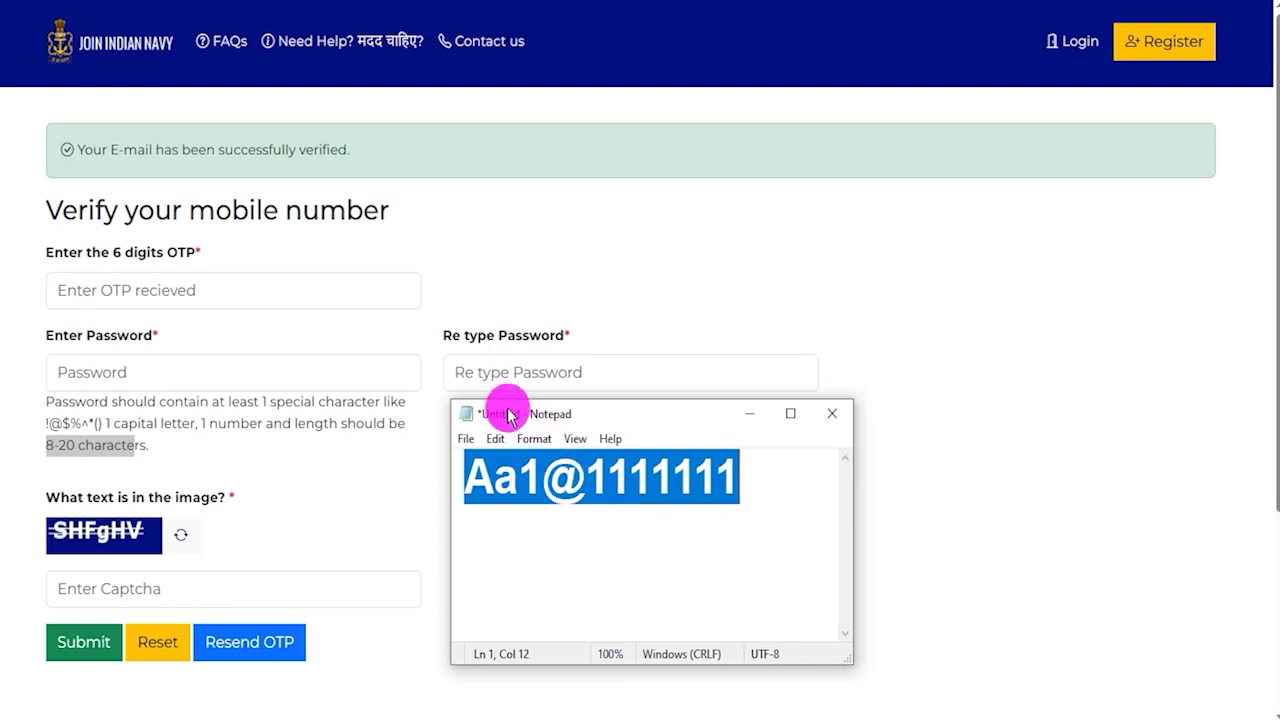
pyautogui.click(491, 371)
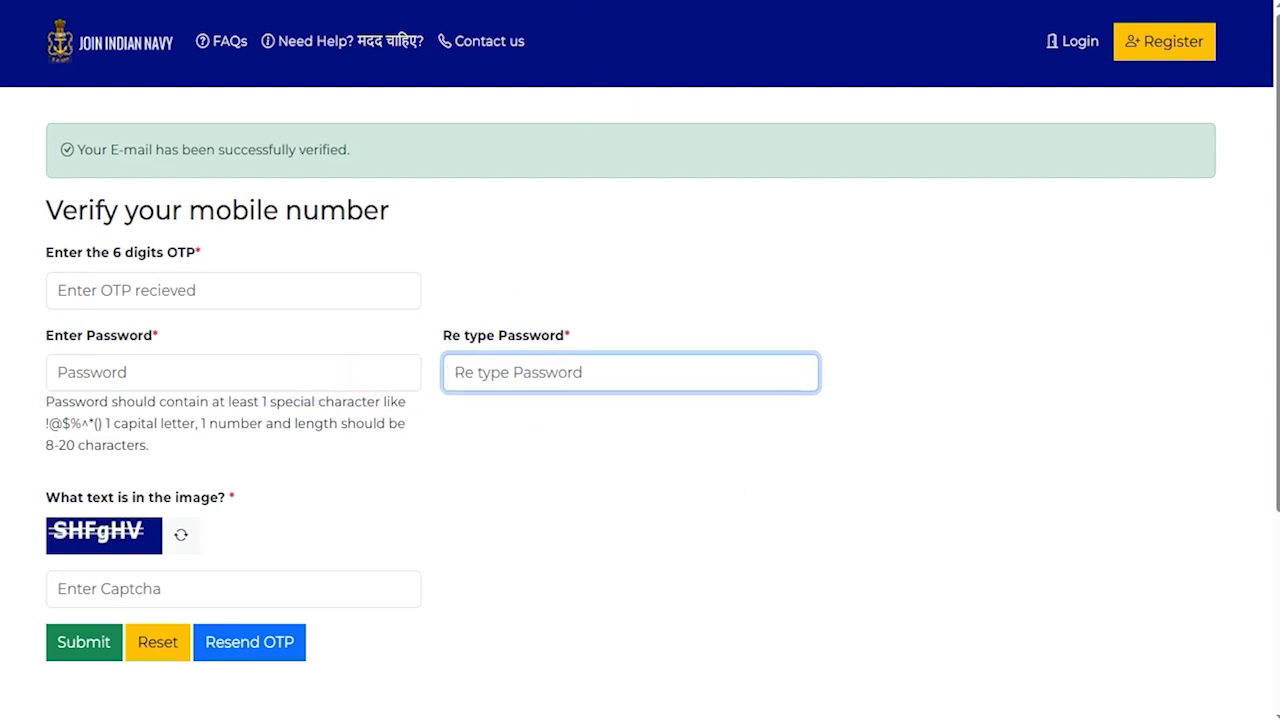
# Step: Mark the captcha image, its entry field and Submit on the mobile number verification page
pyautogui.moveTo(166, 522); pyautogui.dragTo(240, 522)
pyautogui.moveTo(294, 595); pyautogui.dragTo(425, 546)
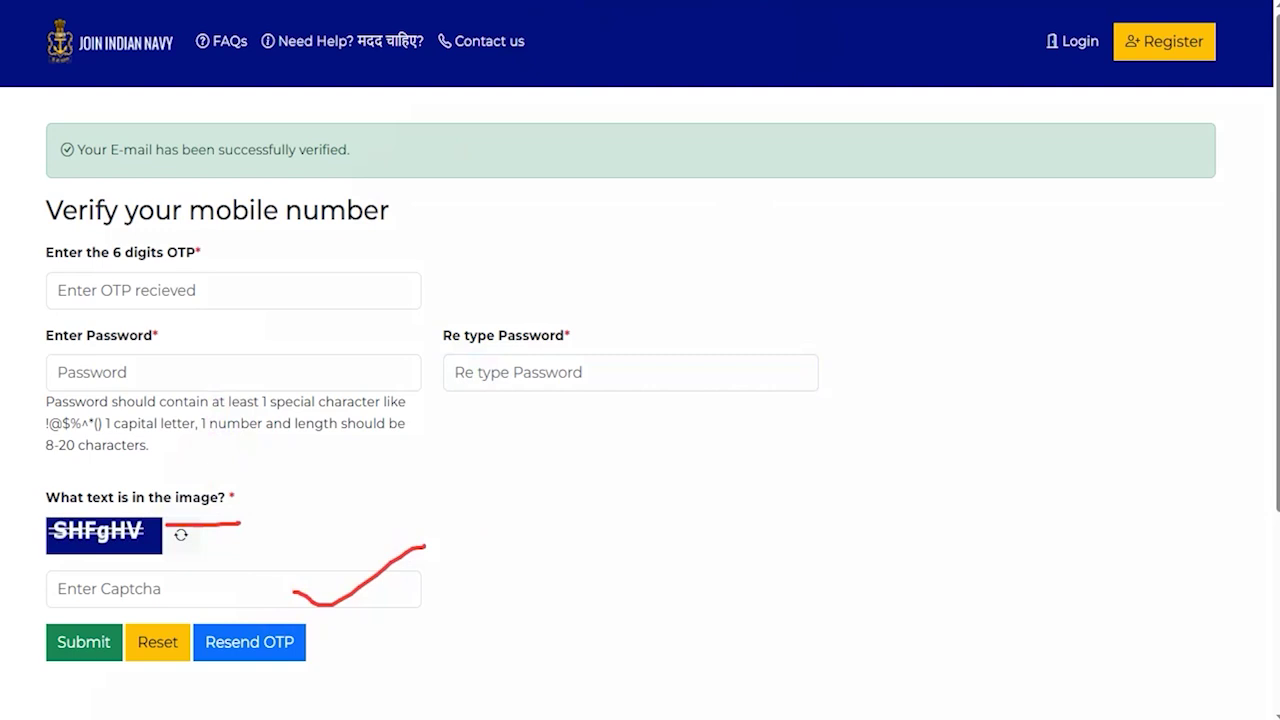
pyautogui.moveTo(30, 620)
pyautogui.mouseDown()
pyautogui.moveTo(118, 621)
pyautogui.moveTo(126, 666)
pyautogui.mouseUp()
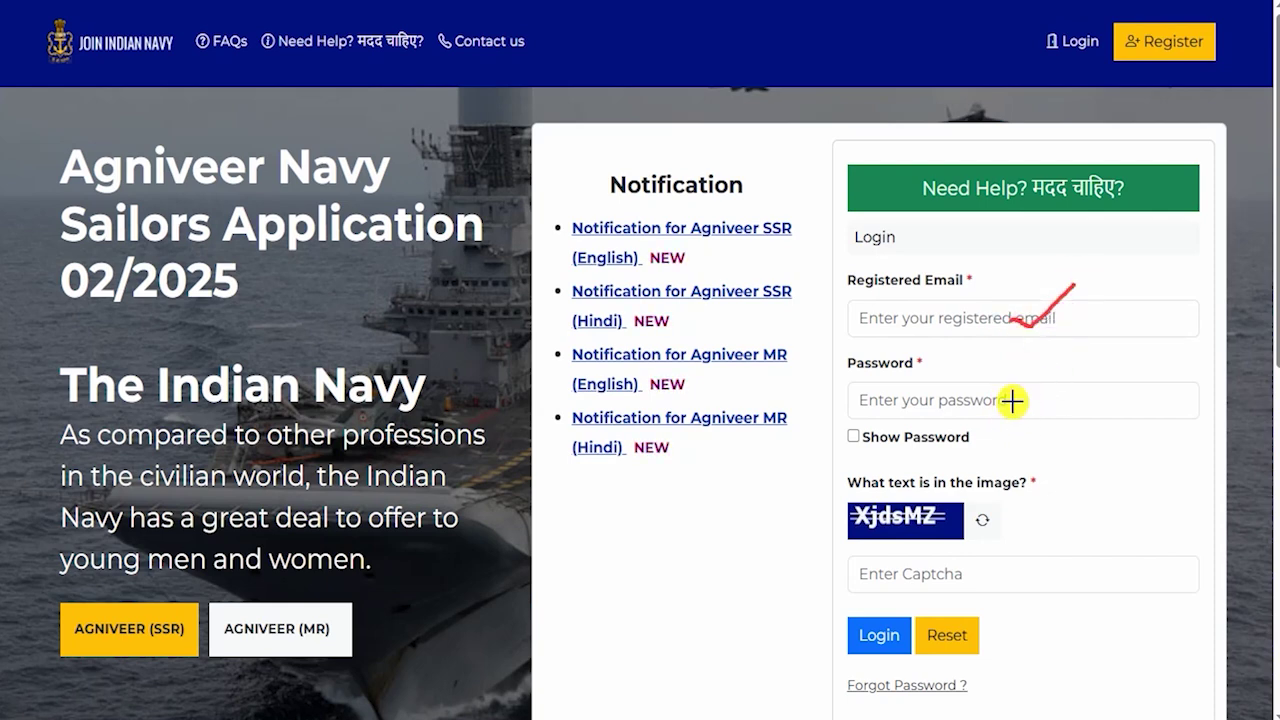
# Step: Mark the login form's password field, captcha and Login for signing in to the Agniveer portal
pyautogui.moveTo(1009, 403); pyautogui.dragTo(1084, 352)
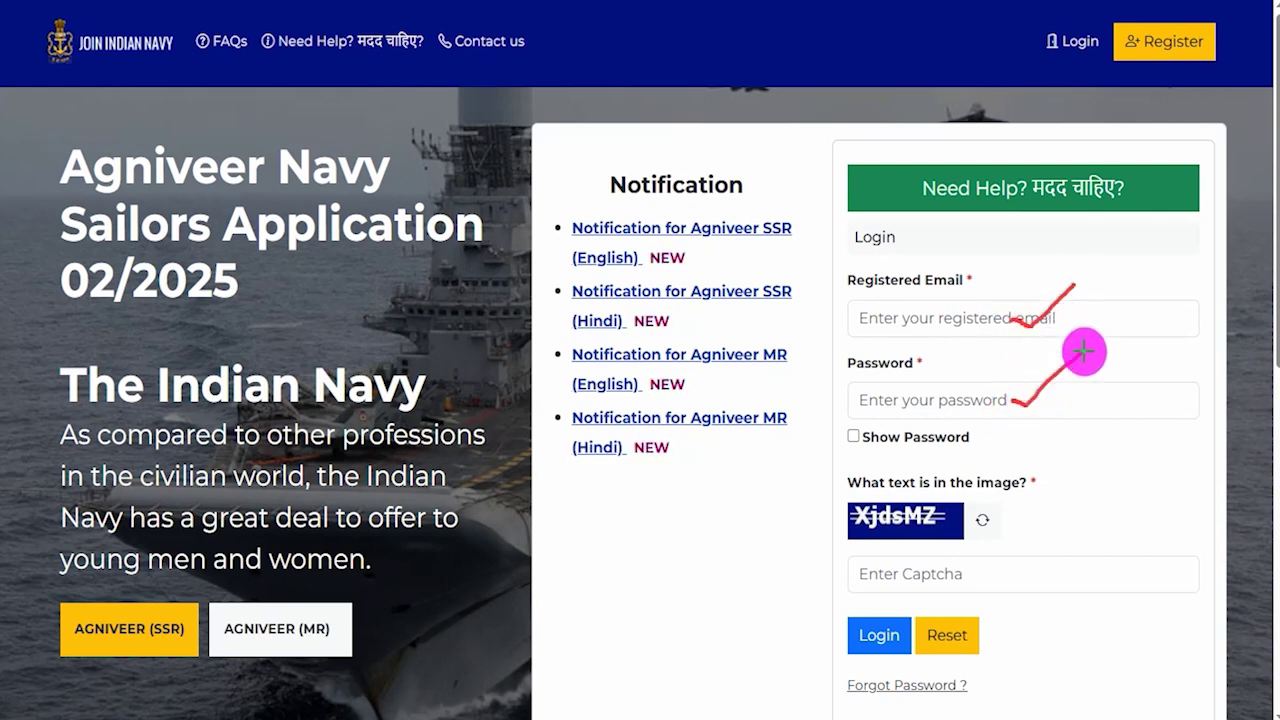
pyautogui.moveTo(882, 535)
pyautogui.mouseDown()
pyautogui.moveTo(967, 536)
pyautogui.moveTo(1100, 492)
pyautogui.mouseUp()
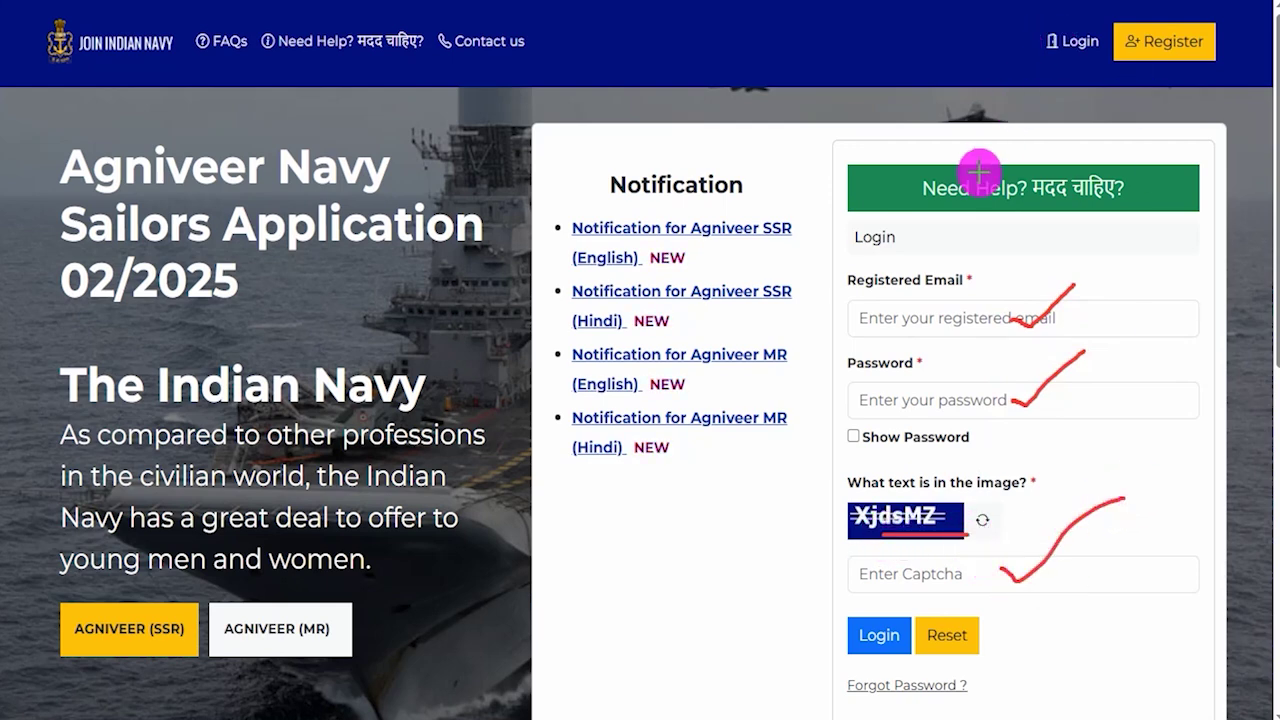
pyautogui.moveTo(757, 503)
pyautogui.mouseDown()
pyautogui.moveTo(826, 606)
pyautogui.moveTo(850, 615)
pyautogui.mouseUp()
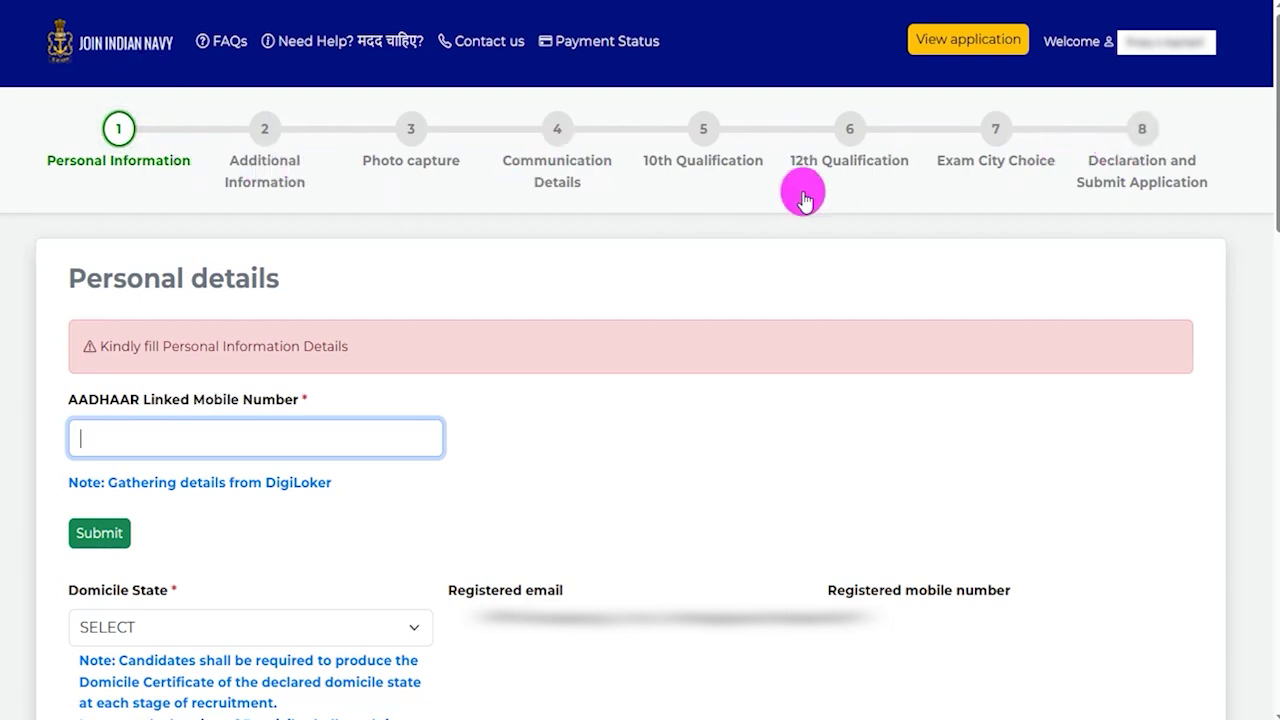
# Step: Provide the AADHAAR-linked mobile number in Personal details to gather the applicant's details from DigiLocker
pyautogui.moveTo(99, 401); pyautogui.dragTo(220, 420)
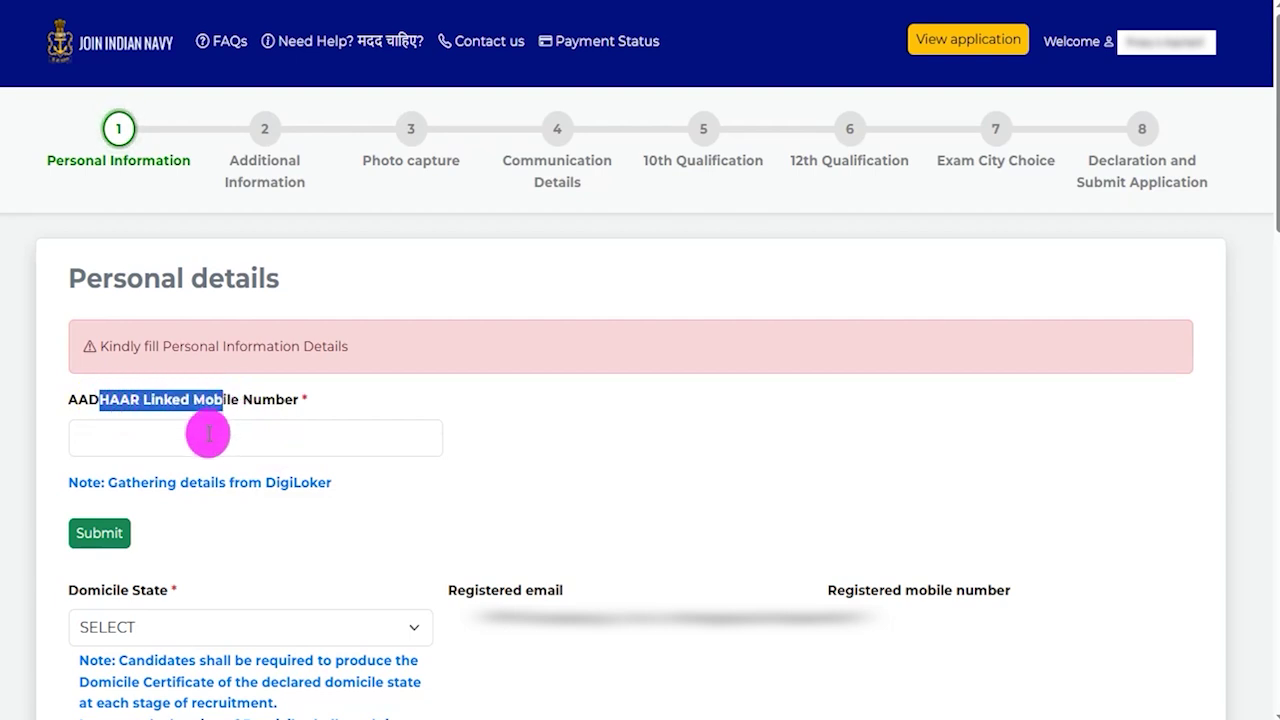
pyautogui.click(208, 435)
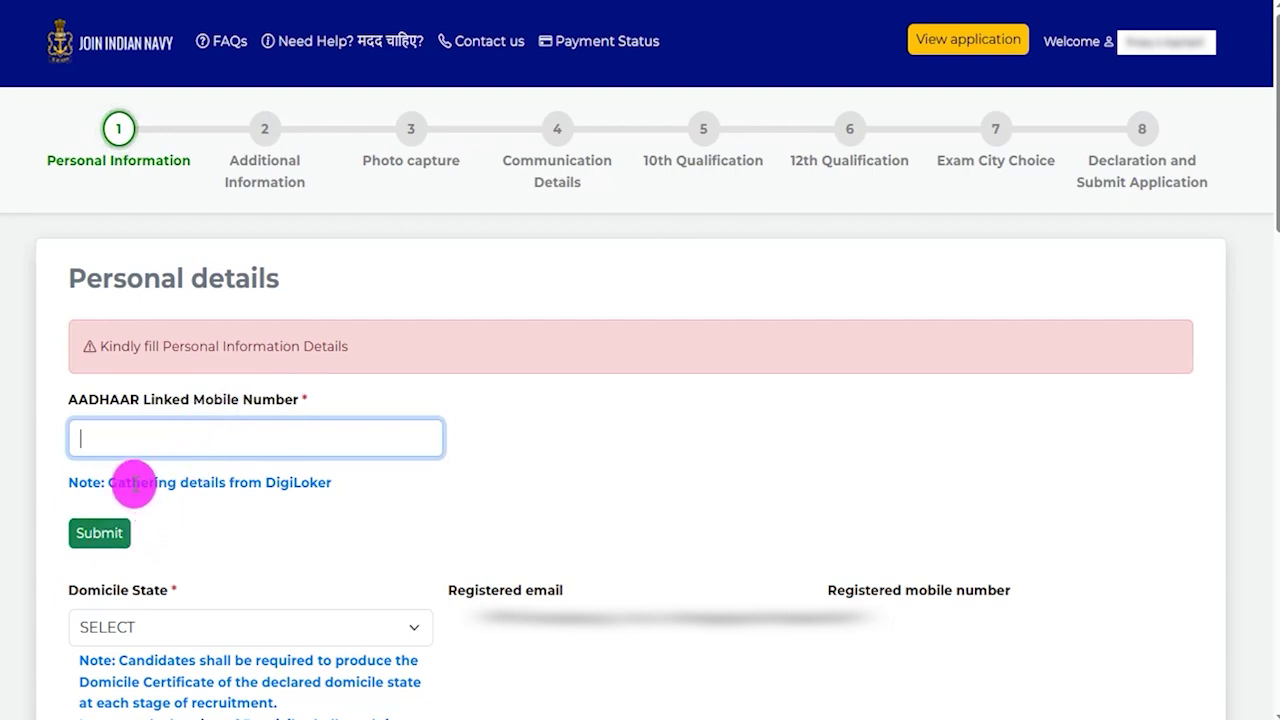
pyautogui.moveTo(135, 484); pyautogui.dragTo(294, 483)
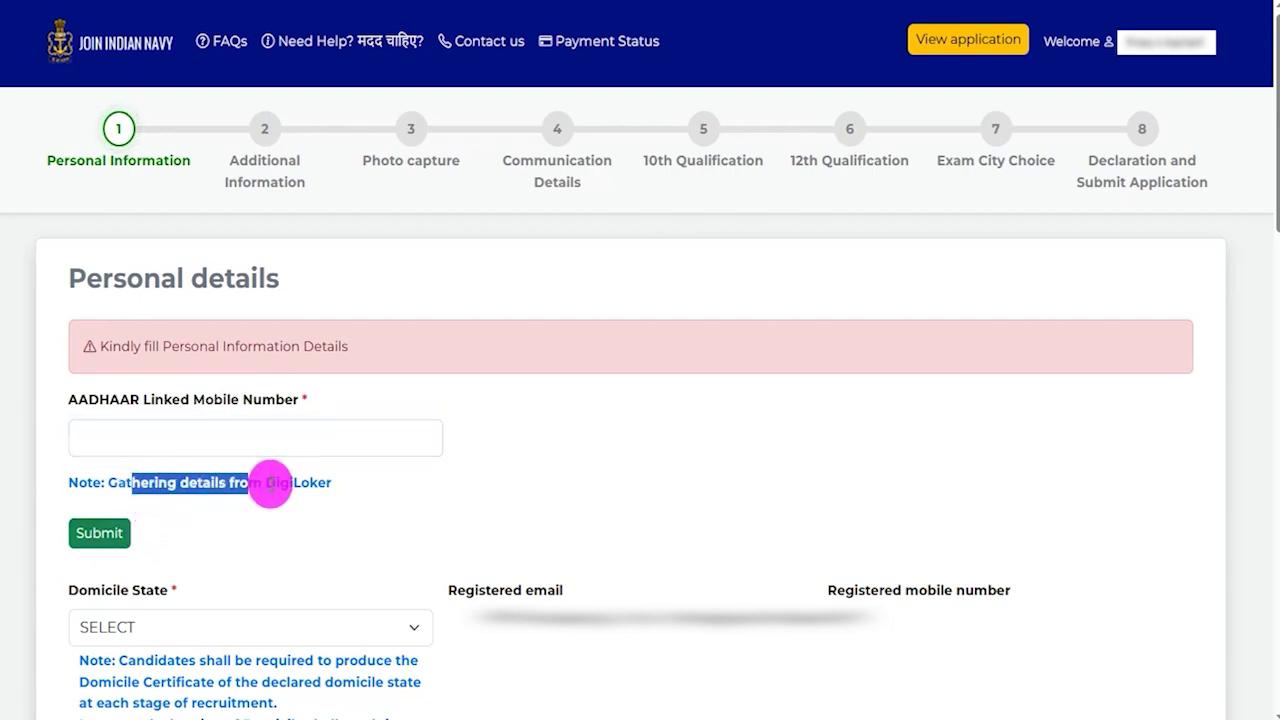
pyautogui.click(207, 438)
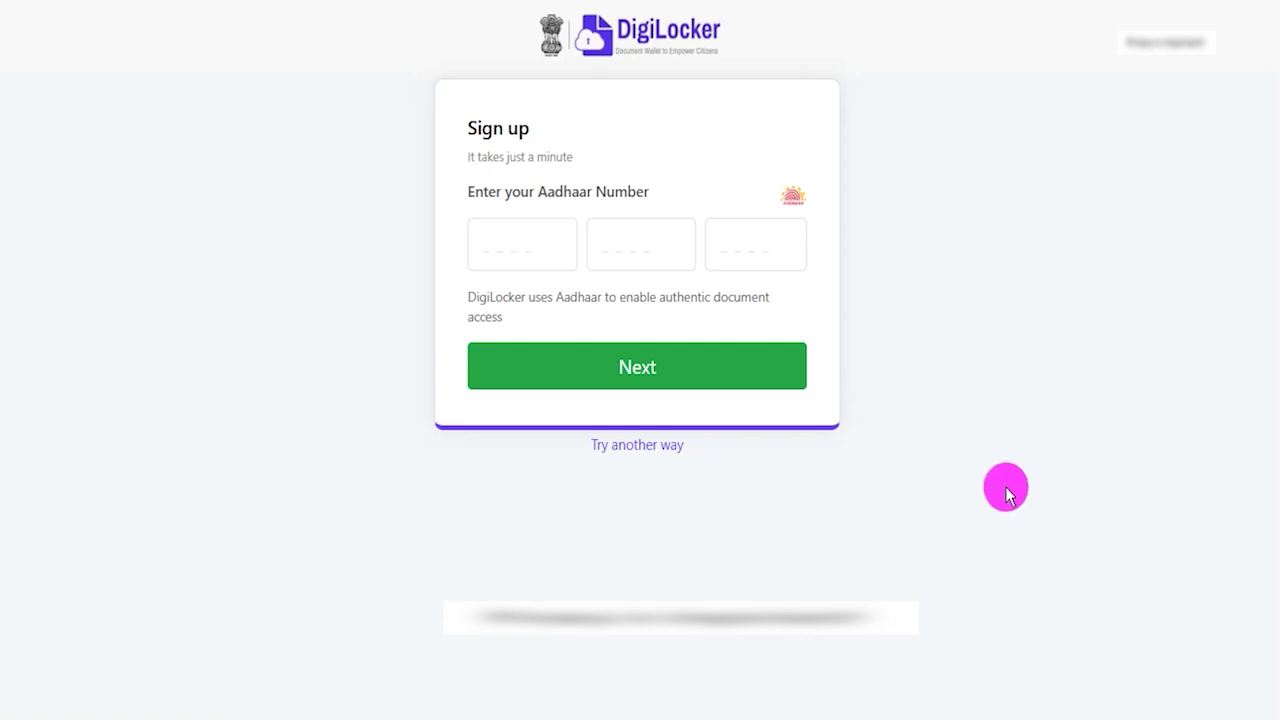
# Step: Complete the DigiLocker sign-up with the Aadhaar number and submit the Aadhaar OTP for verification
pyautogui.moveTo(487, 191); pyautogui.dragTo(587, 191)
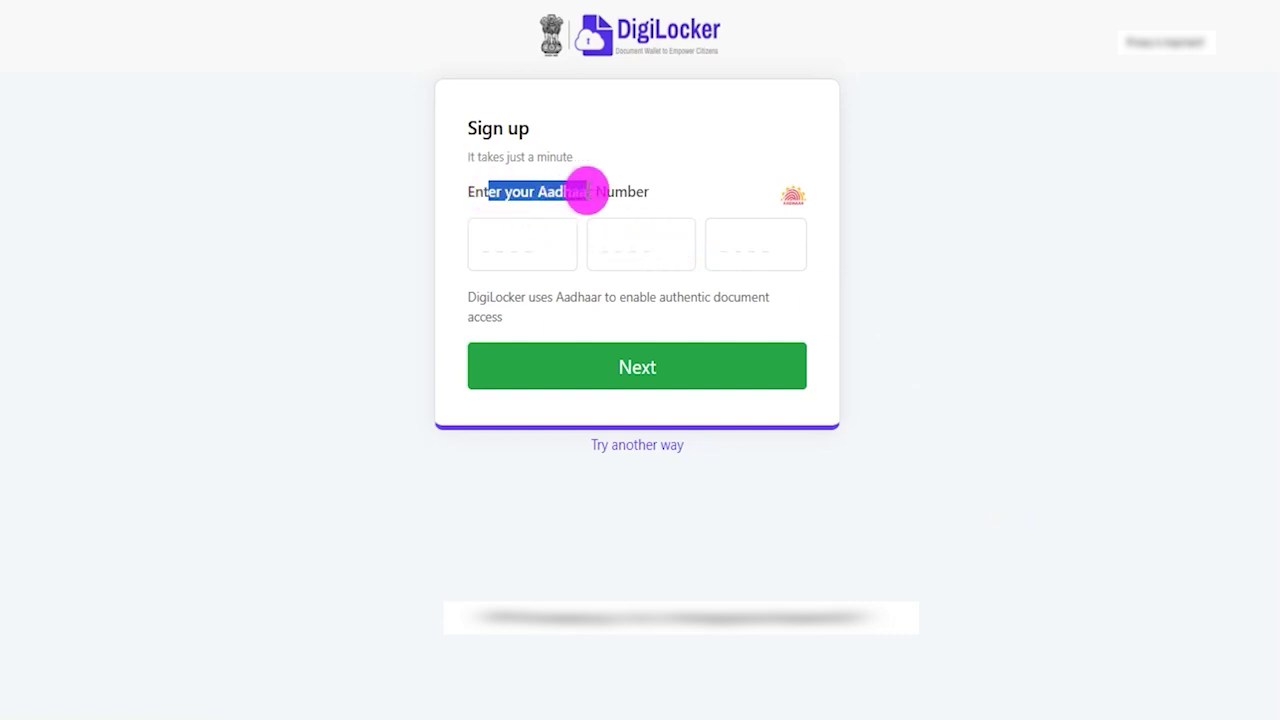
pyautogui.click(617, 378)
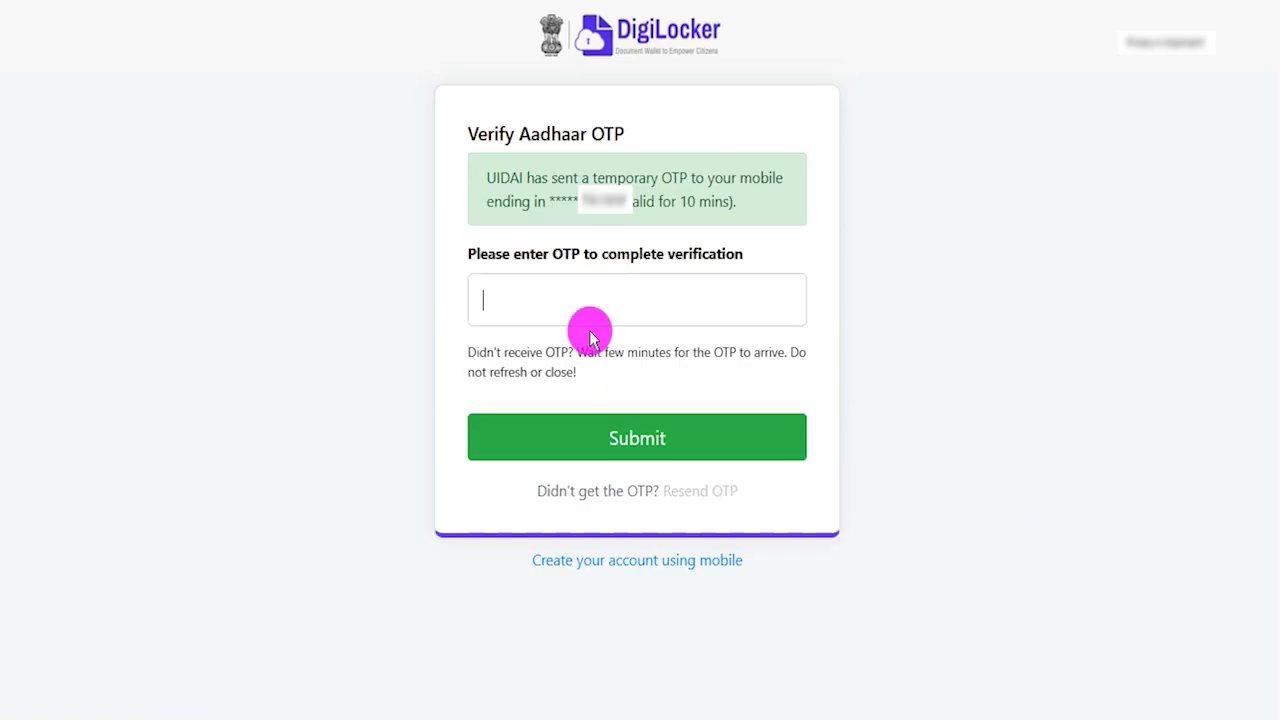
pyautogui.click(570, 295)
pyautogui.moveTo(553, 254); pyautogui.dragTo(664, 254)
pyautogui.click(566, 296)
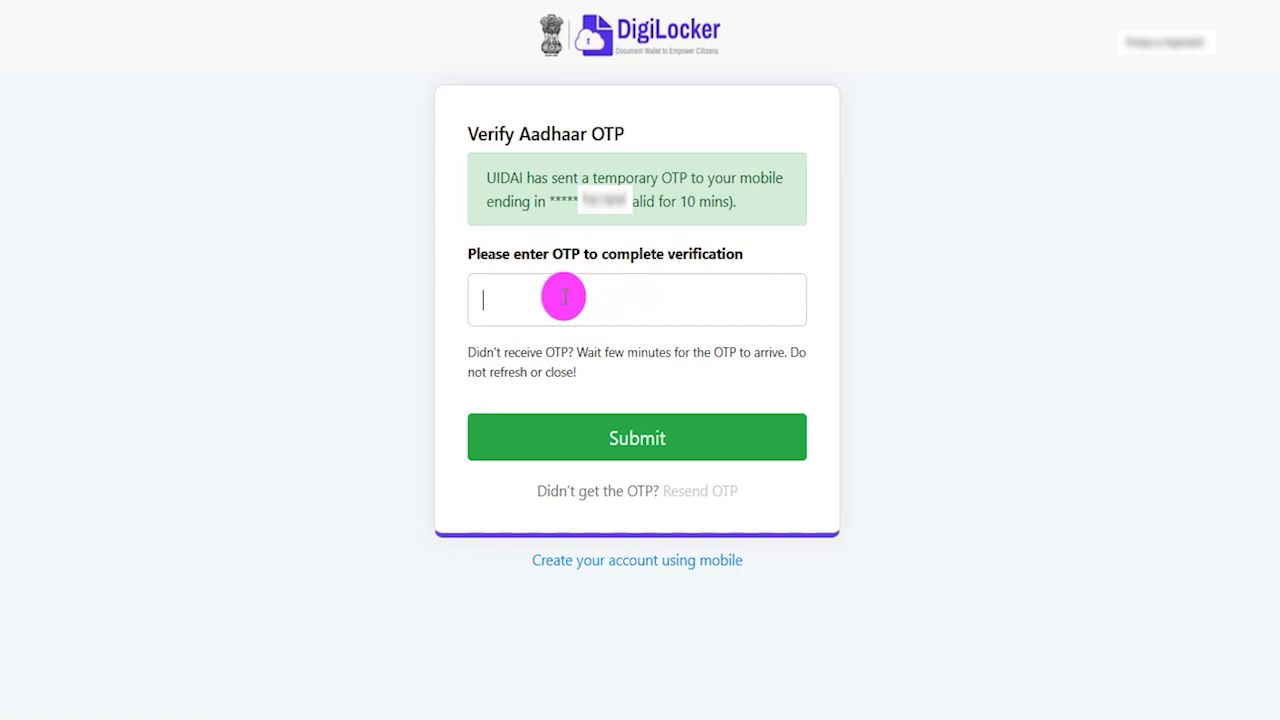
pyautogui.click(684, 443)
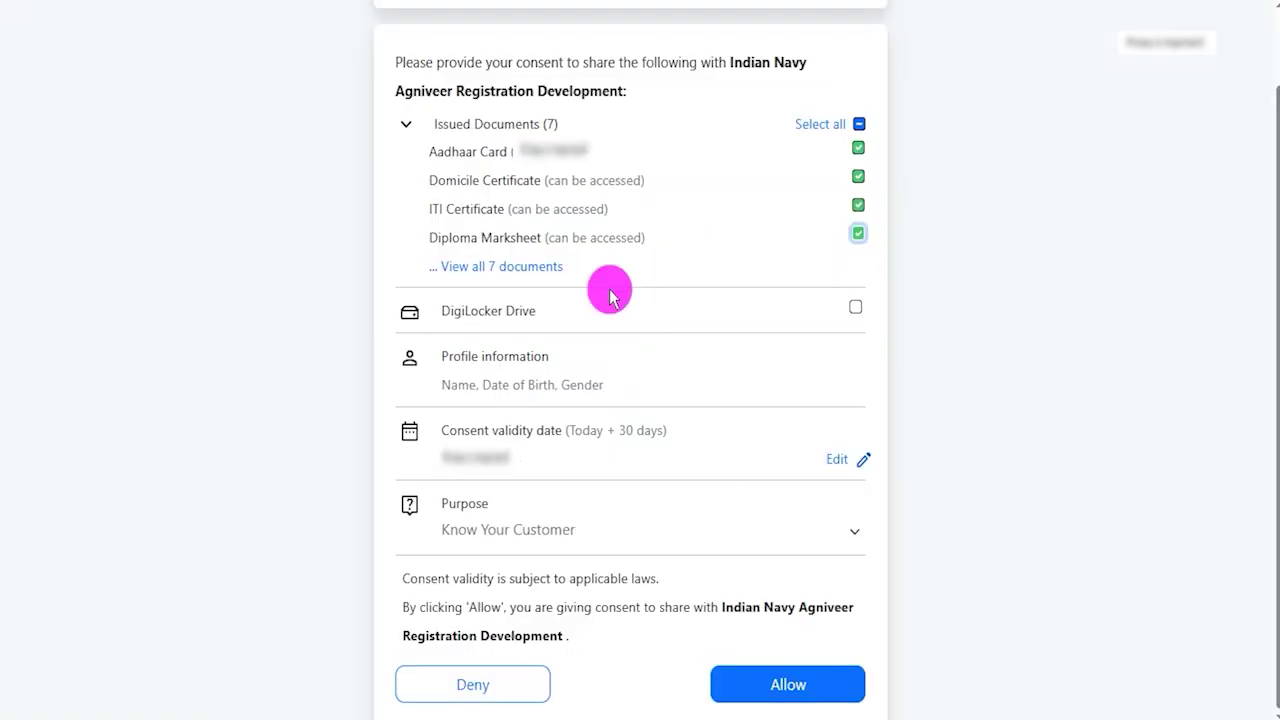
# Step: Allow DigiLocker to share the selected documents with Indian Navy Agniveer Registration Development and review the AADHAAR Linked Mobile Number field
pyautogui.click(830, 688)
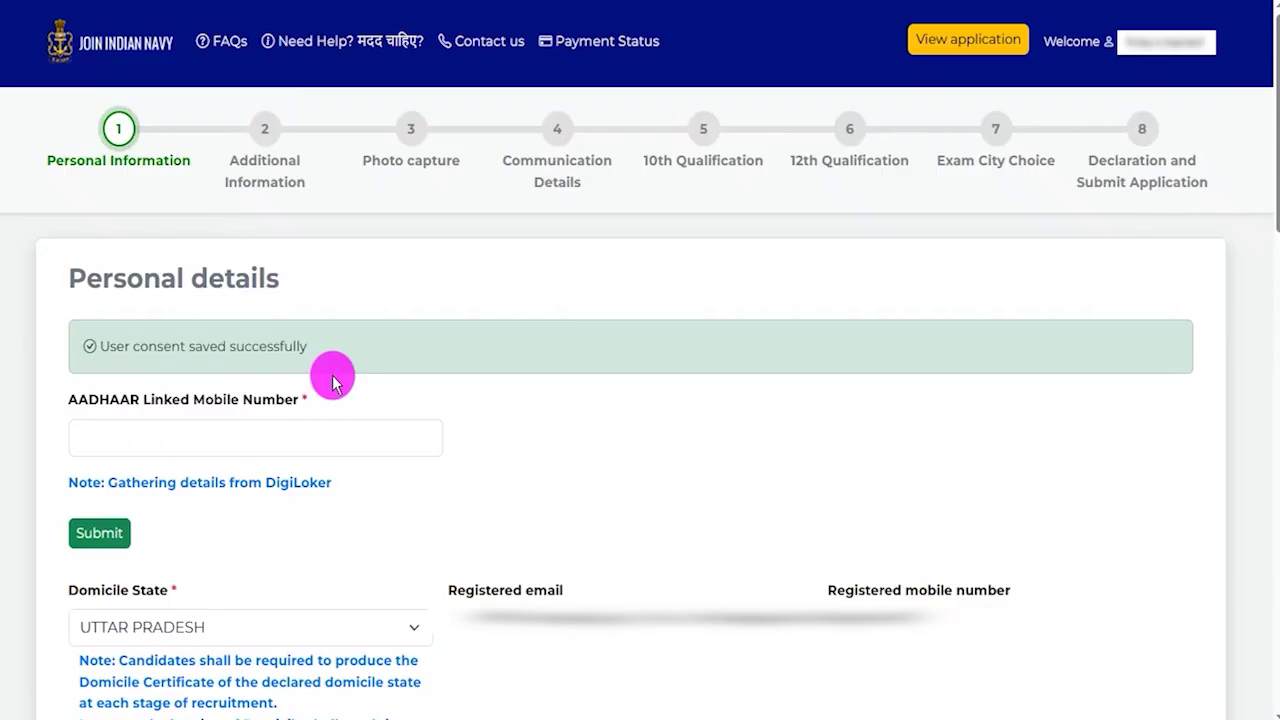
pyautogui.moveTo(108, 405); pyautogui.dragTo(257, 443)
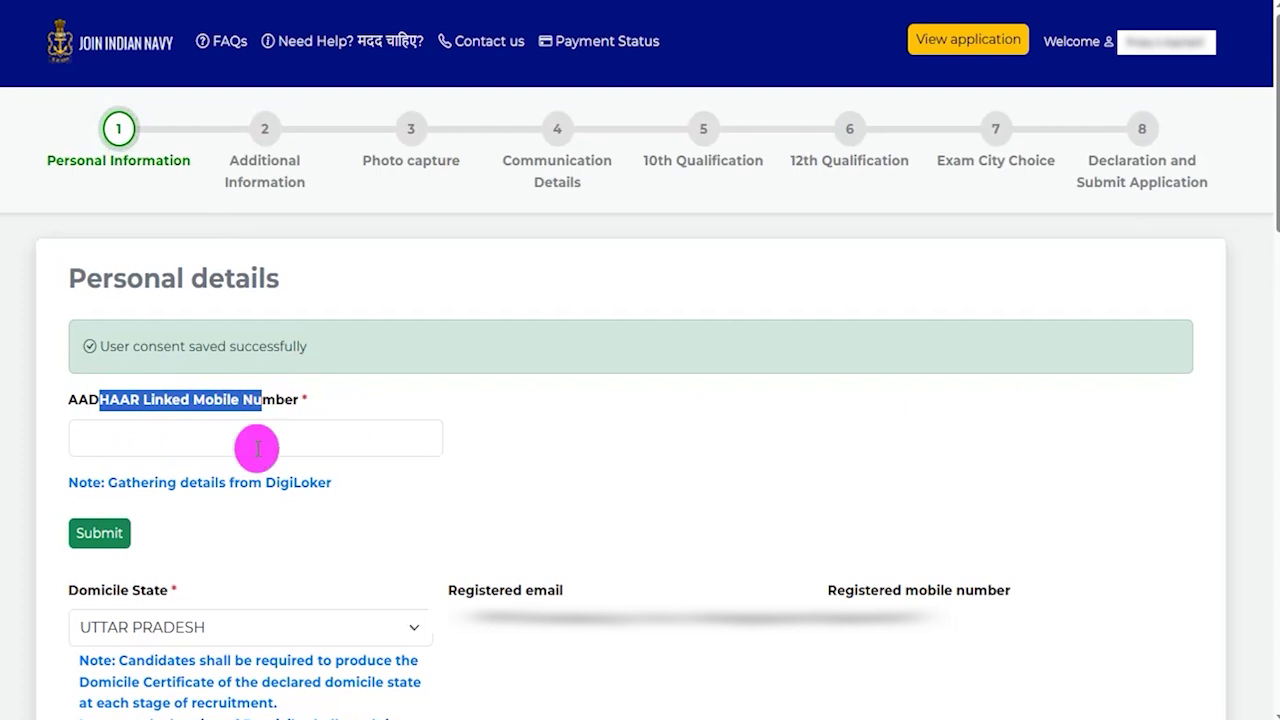
pyautogui.click(424, 532)
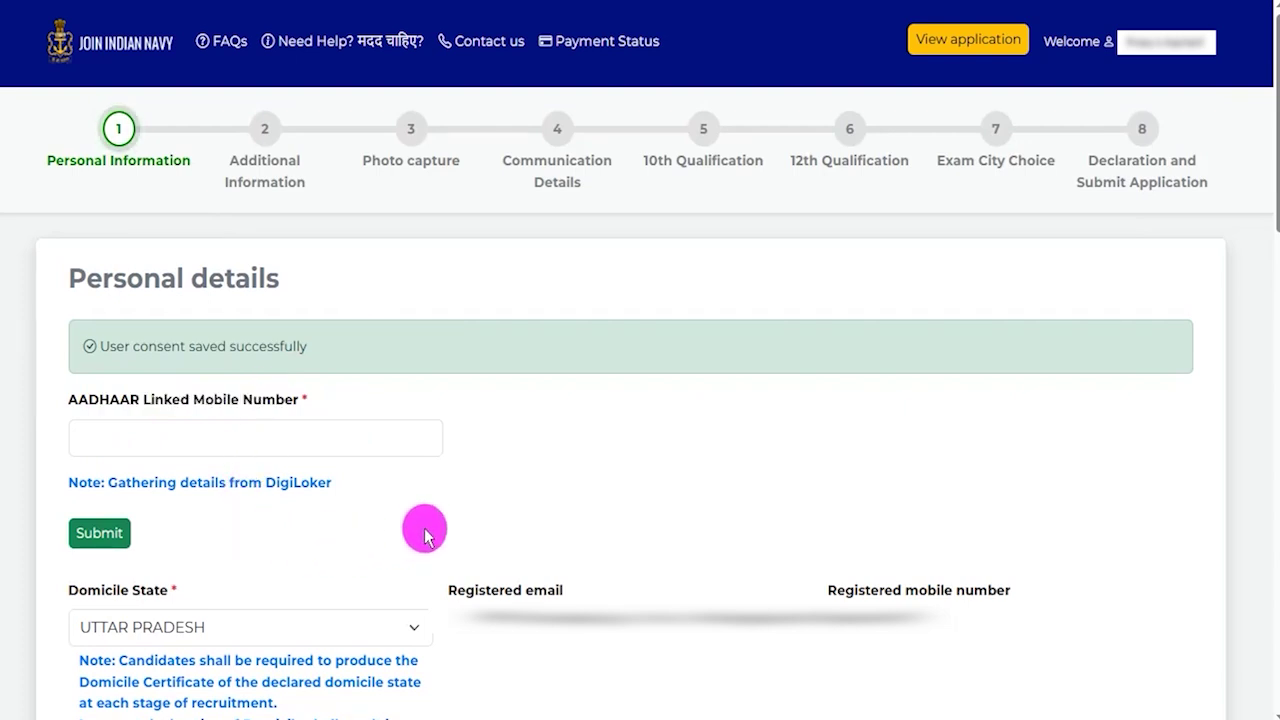
# Step: Review the AADHAAR Number, Alternate Mobile Number and DoB fields of the Personal details form, including the date-of-birth calendar
pyautogui.scroll(-5, 424, 532)
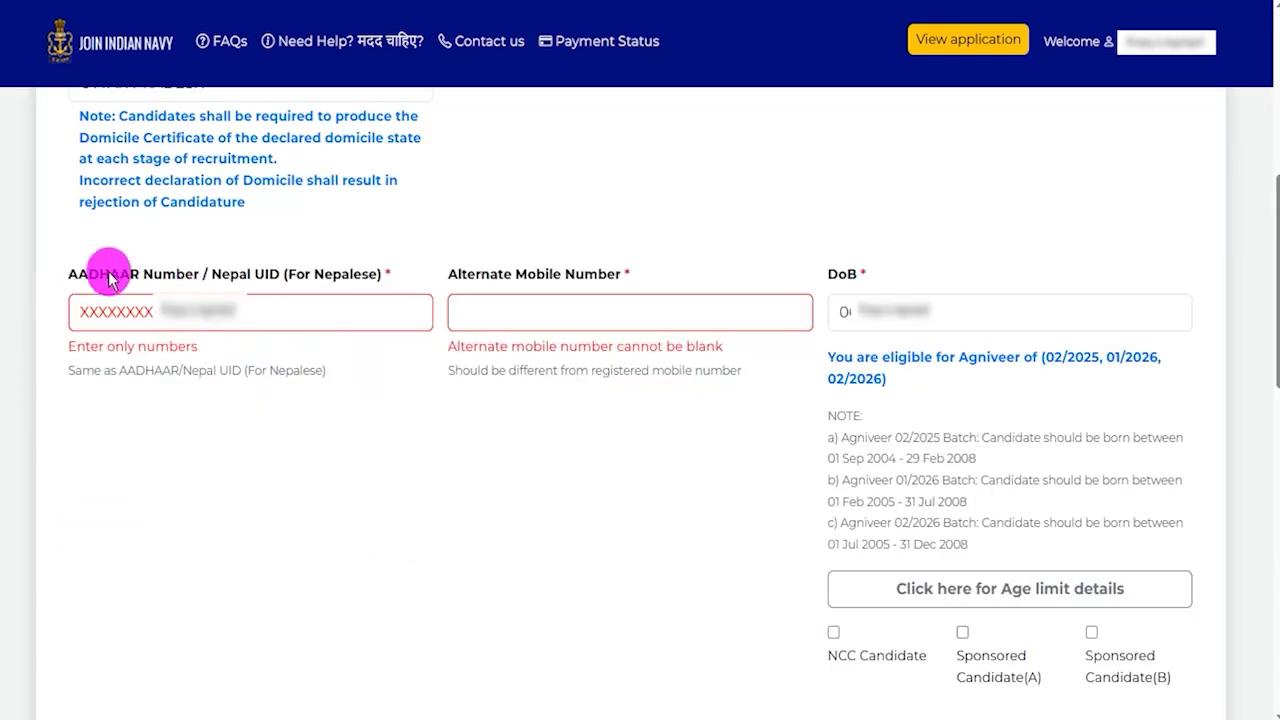
pyautogui.moveTo(78, 273); pyautogui.dragTo(283, 274)
pyautogui.click(205, 311)
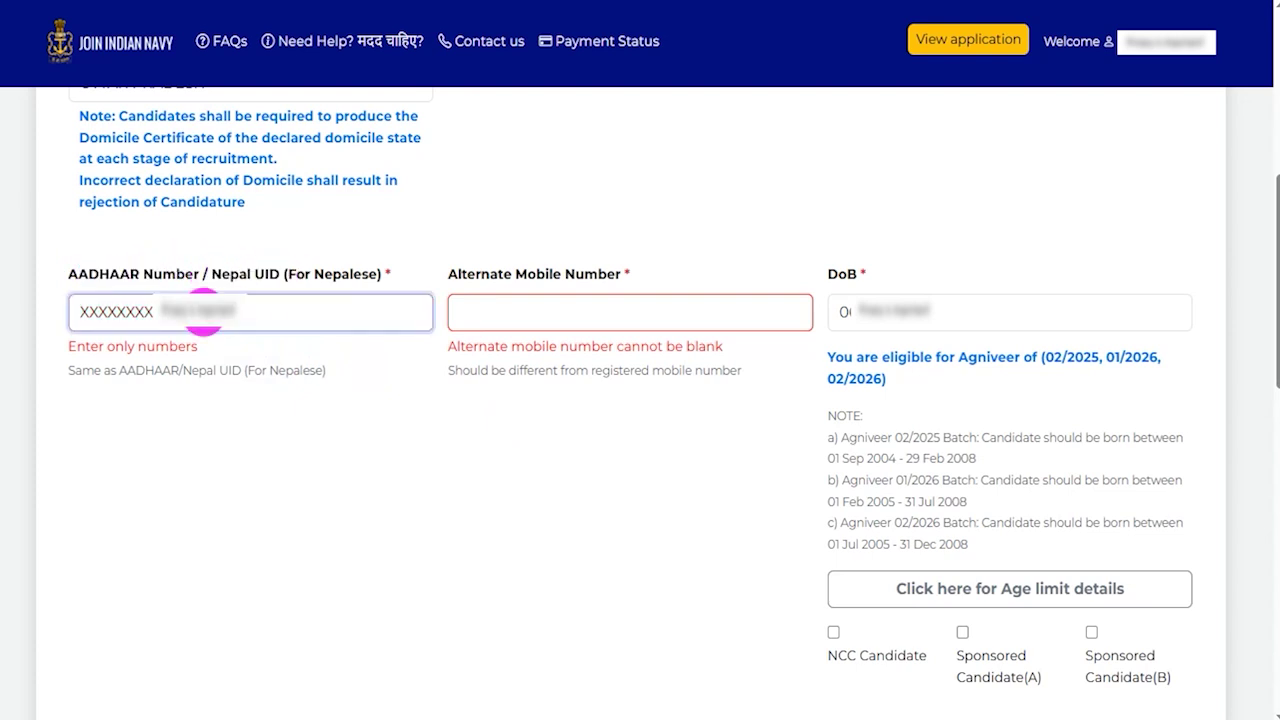
pyautogui.moveTo(462, 272); pyautogui.dragTo(576, 275)
pyautogui.click(541, 321)
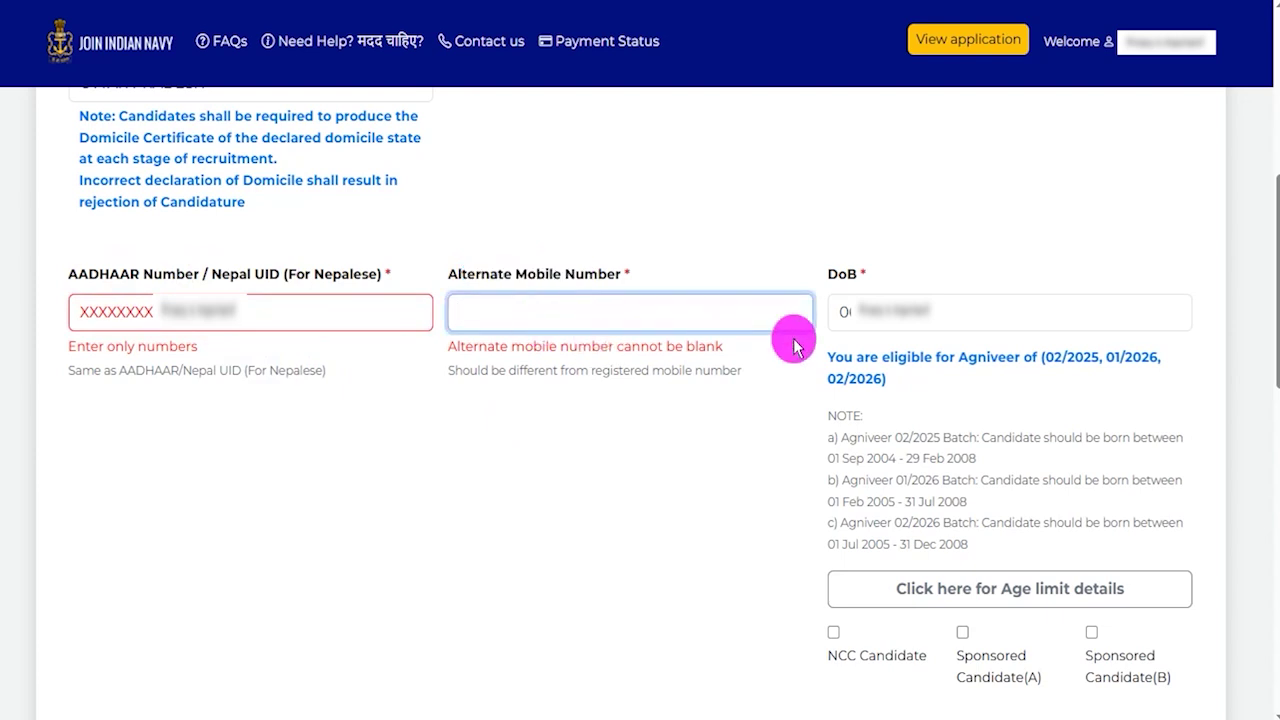
pyautogui.click(914, 325)
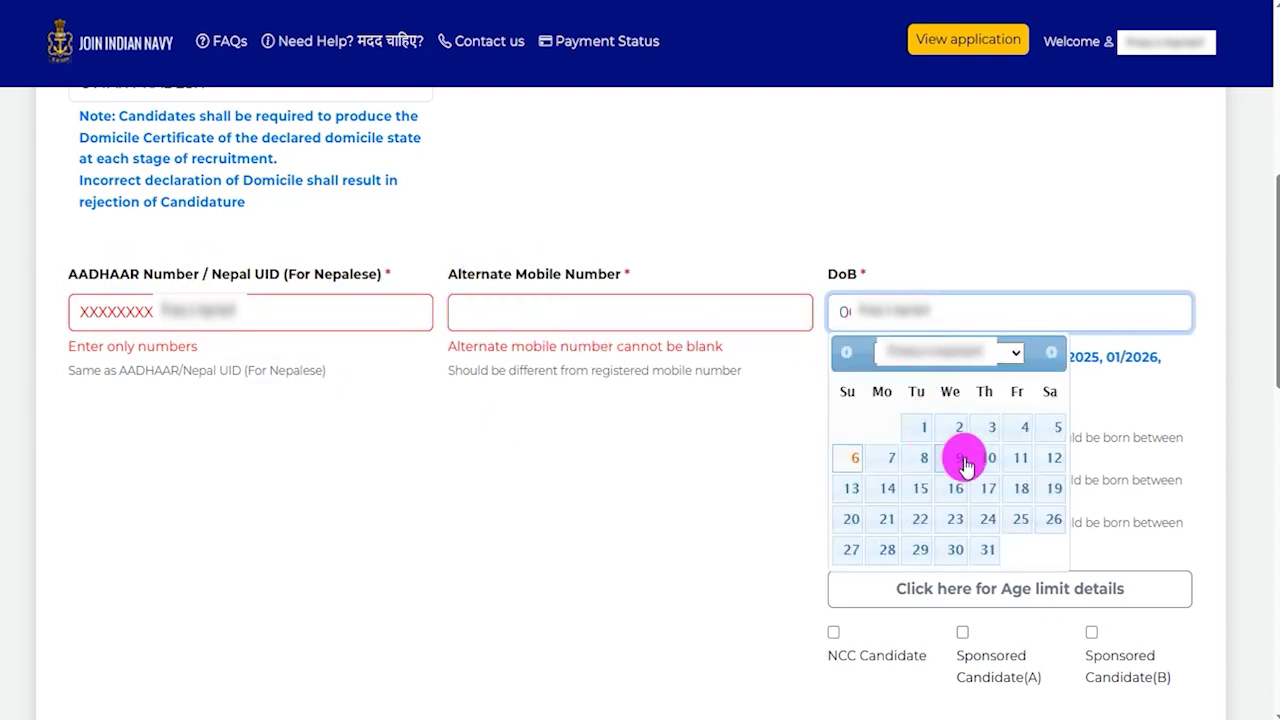
pyautogui.click(1131, 437)
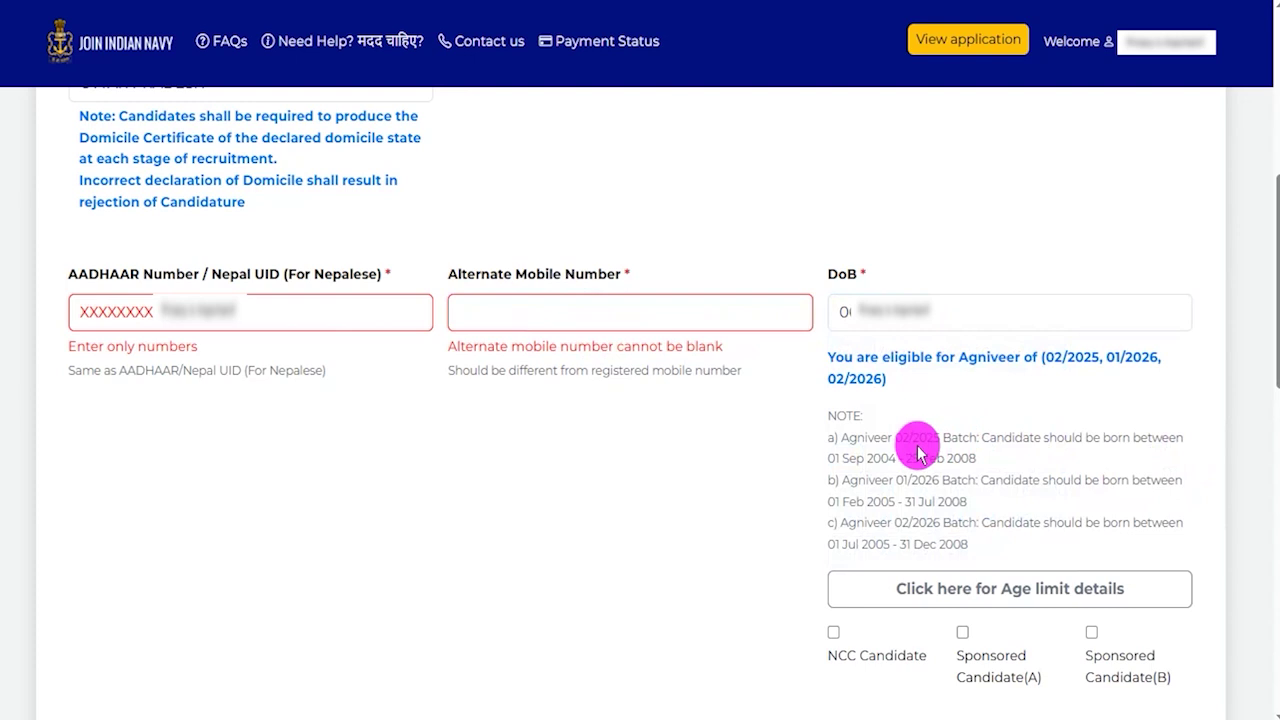
# Step: Examine the permitted birth-date ranges for the Agniveer 02/2025, 01/2026 and 02/2026 batches and the eligibility statement for the DoB
pyautogui.moveTo(897, 437); pyautogui.dragTo(933, 440)
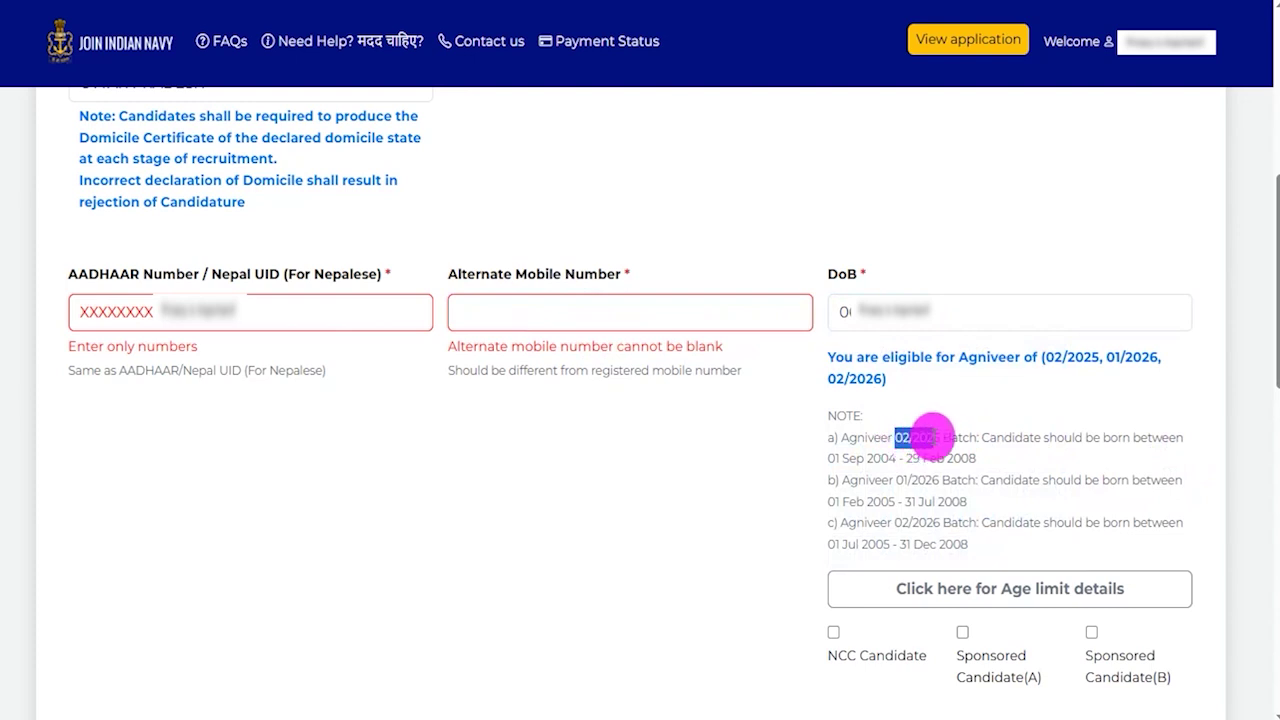
pyautogui.moveTo(838, 457); pyautogui.dragTo(955, 457)
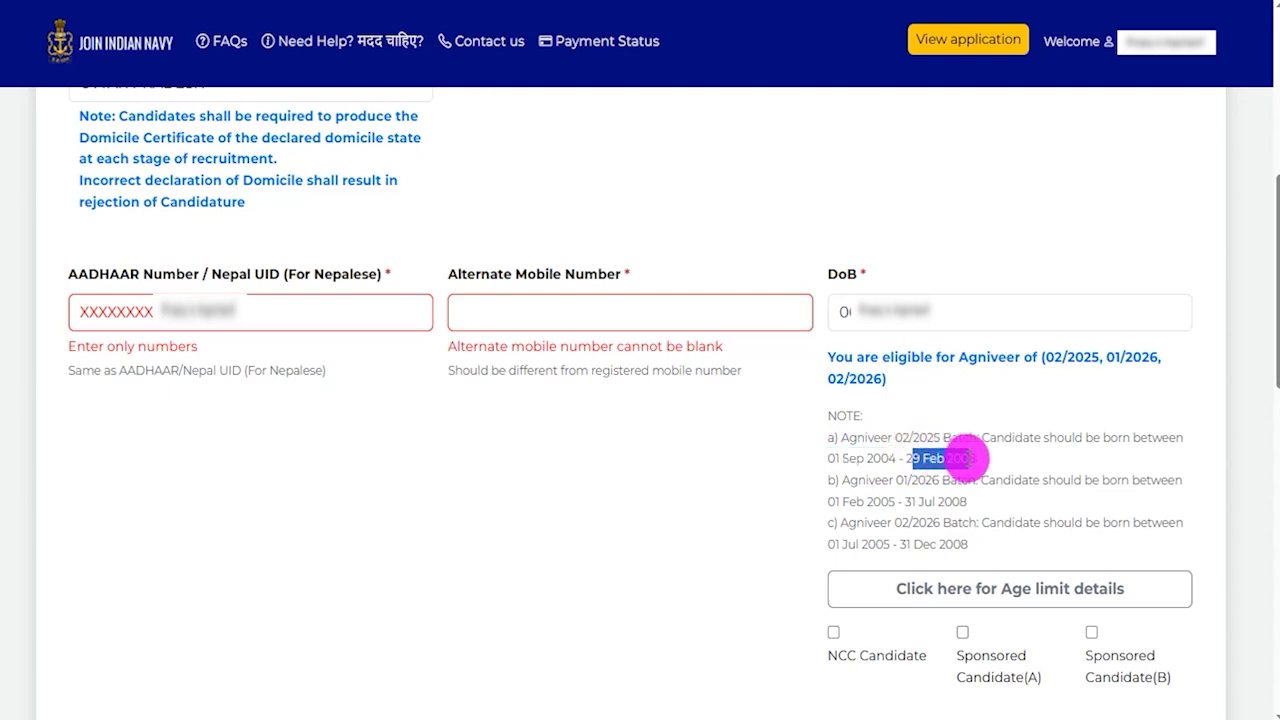
pyautogui.moveTo(835, 457); pyautogui.dragTo(968, 457)
pyautogui.moveTo(855, 480); pyautogui.dragTo(960, 483)
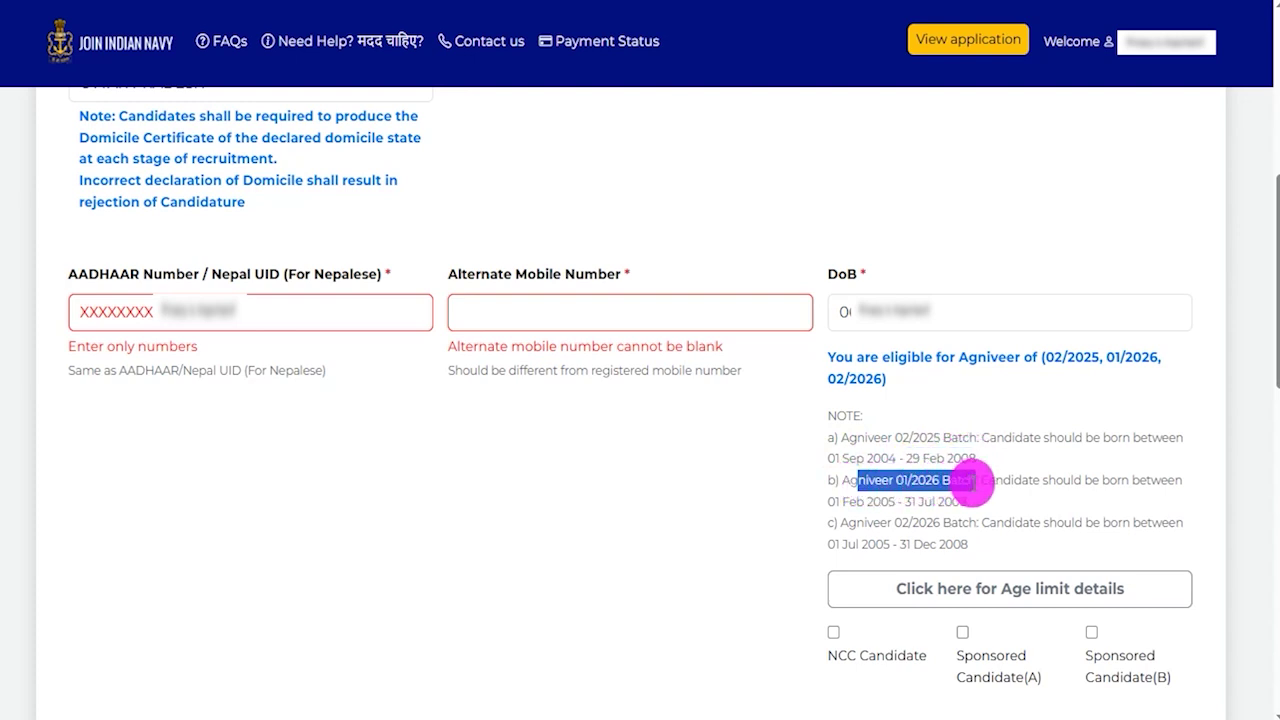
pyautogui.moveTo(829, 502); pyautogui.dragTo(955, 521)
pyautogui.click(857, 522)
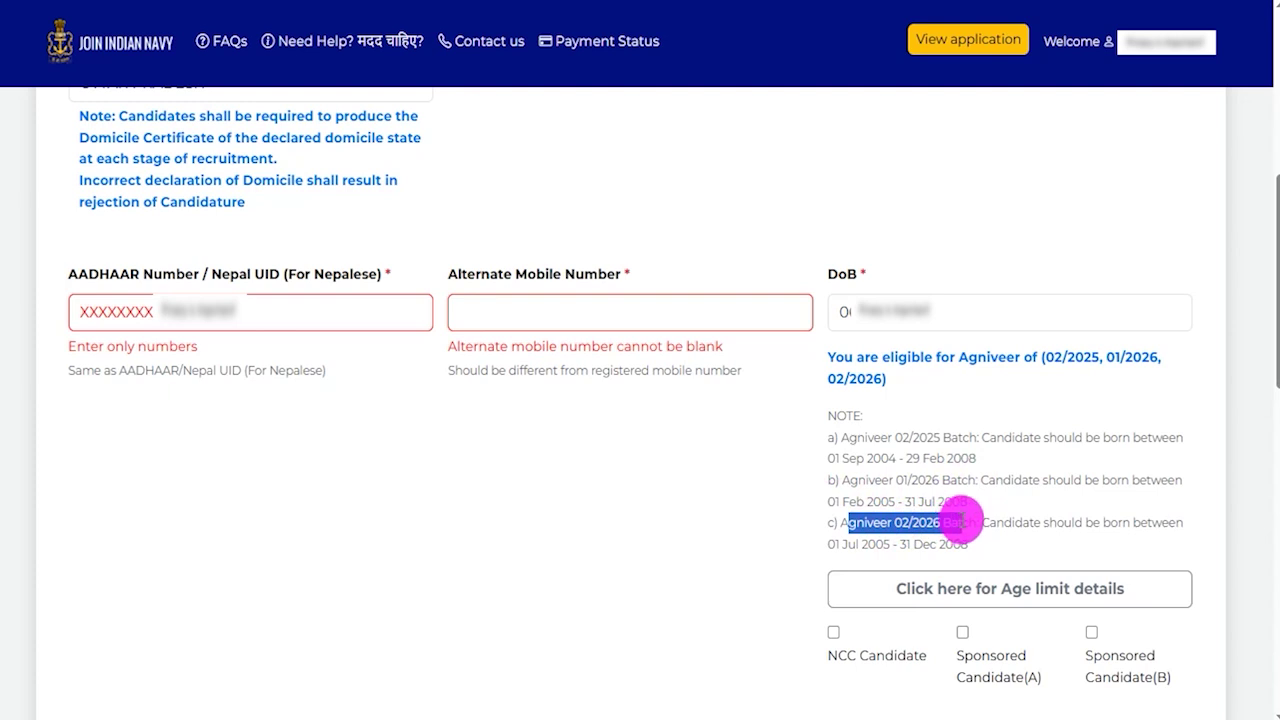
pyautogui.moveTo(826, 540); pyautogui.dragTo(943, 544)
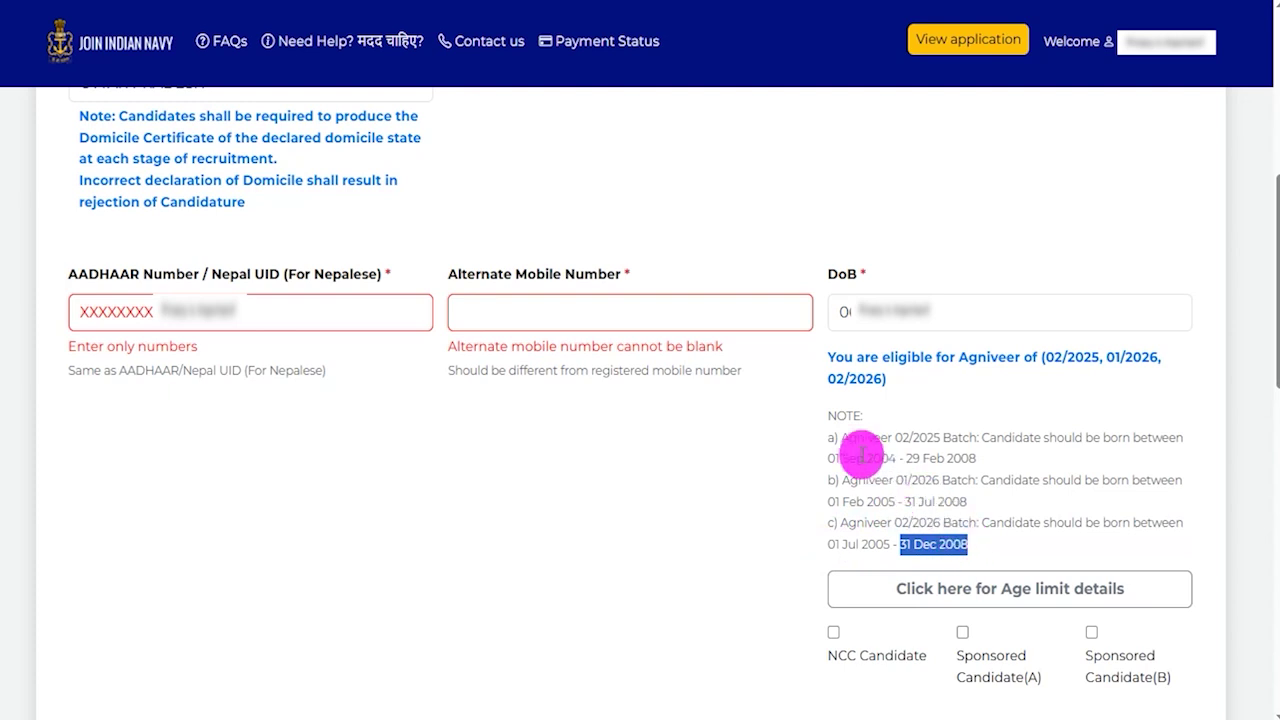
pyautogui.click(946, 311)
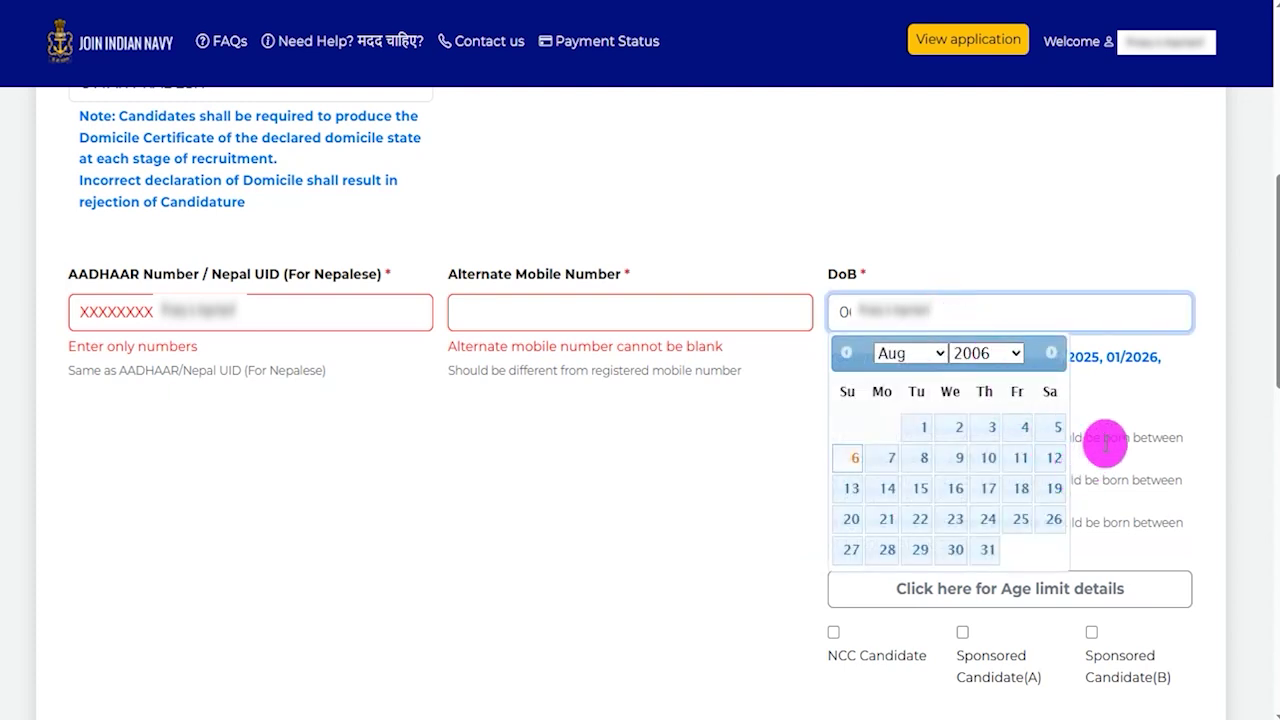
pyautogui.click(1108, 440)
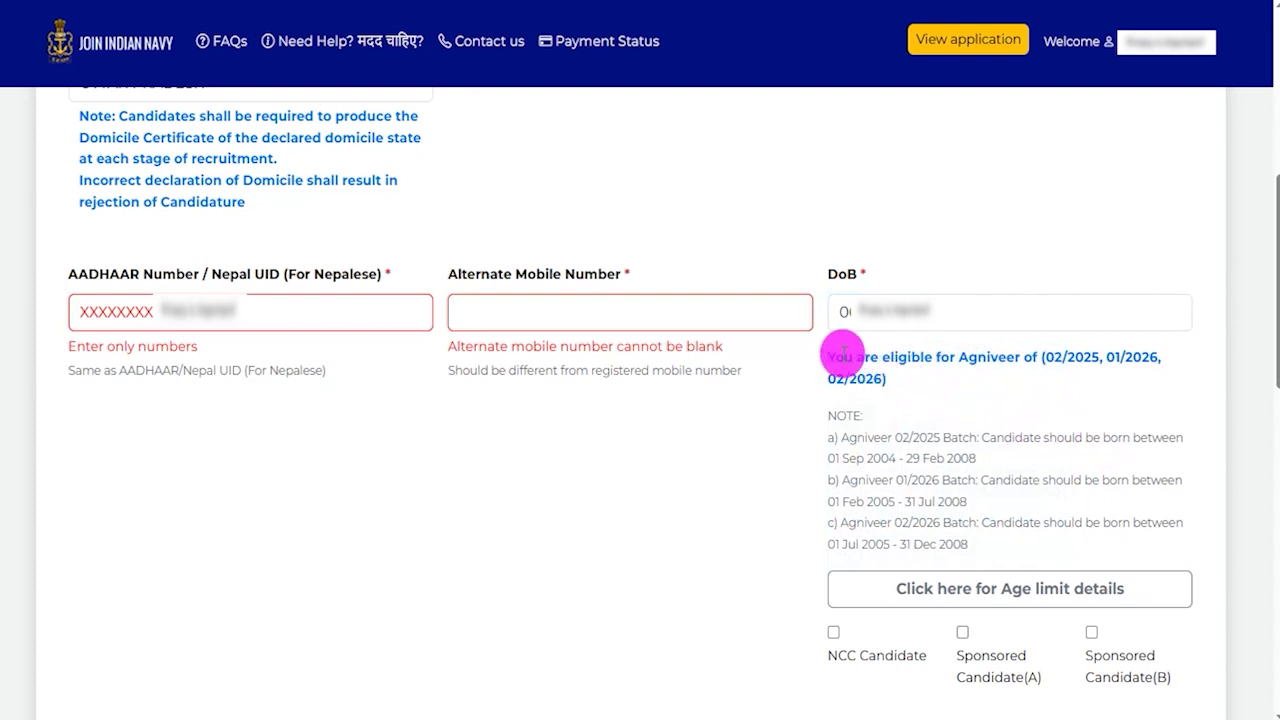
pyautogui.moveTo(838, 352); pyautogui.dragTo(933, 380)
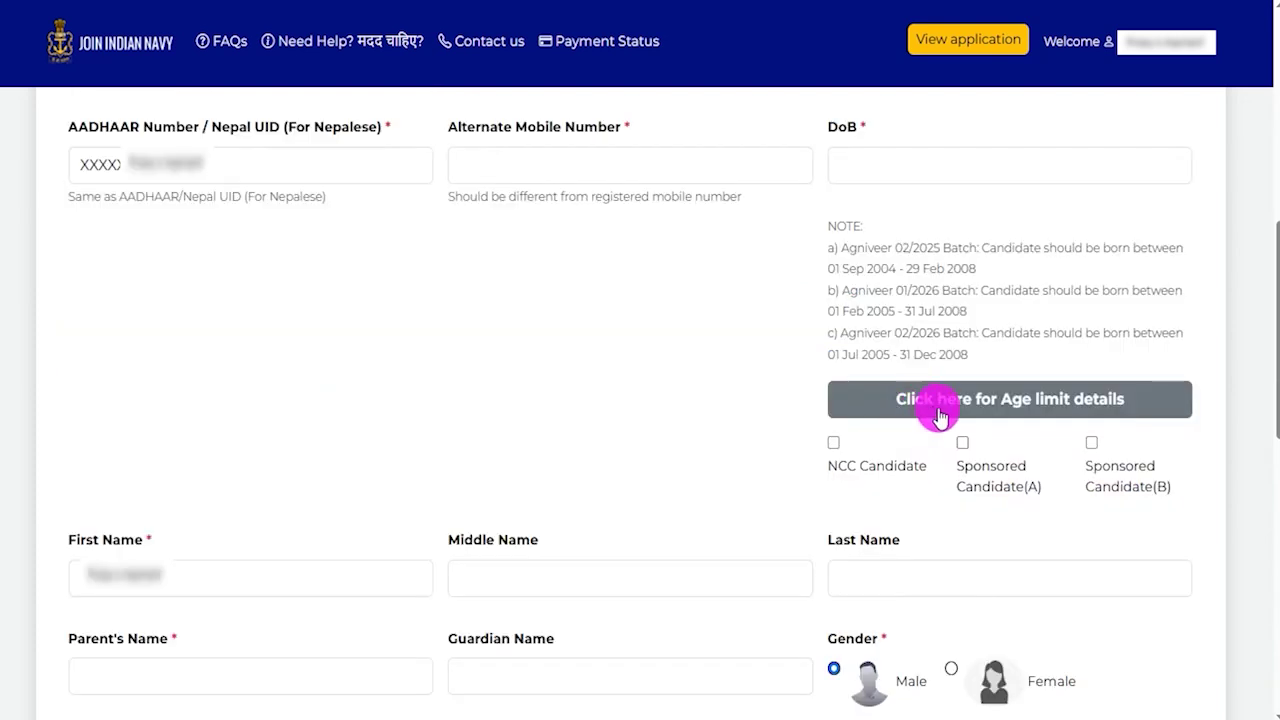
# Step: Examine the NCC and sponsored candidate options and the applicant's name, parent's name, guardian name and gender fields
pyautogui.doubleClick(846, 469)
pyautogui.moveTo(960, 472); pyautogui.dragTo(1008, 484)
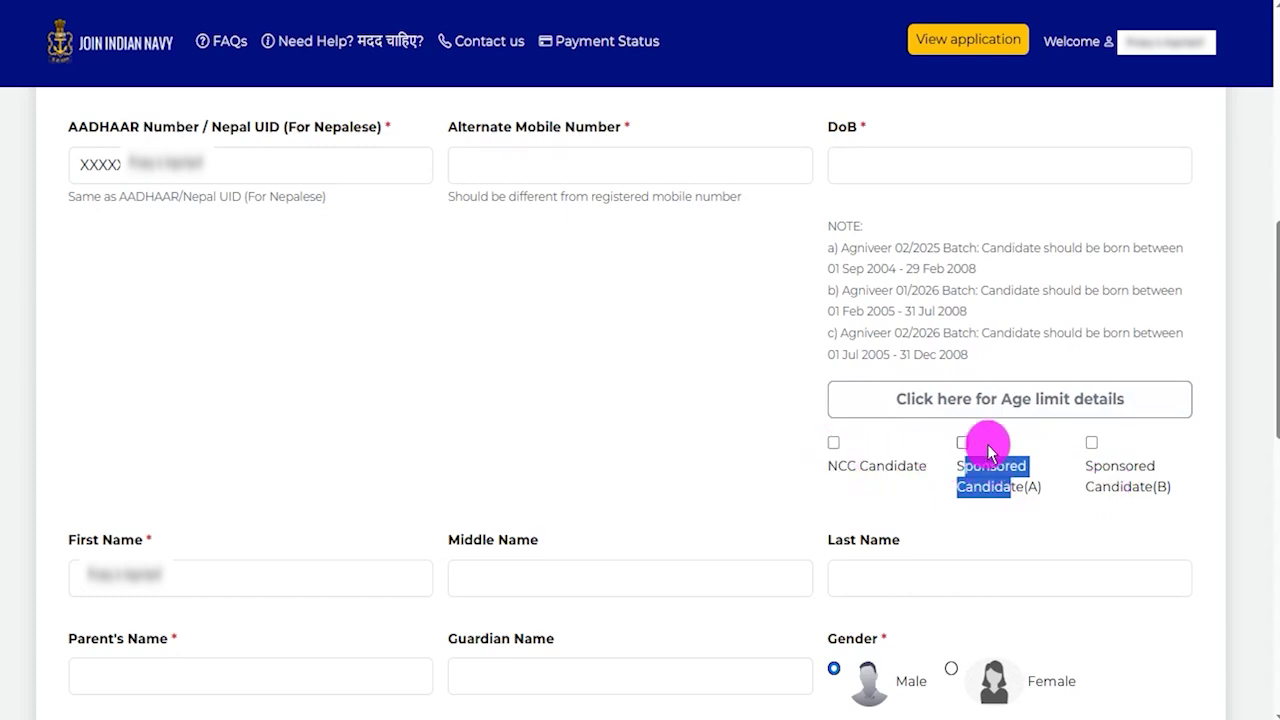
pyautogui.click(514, 431)
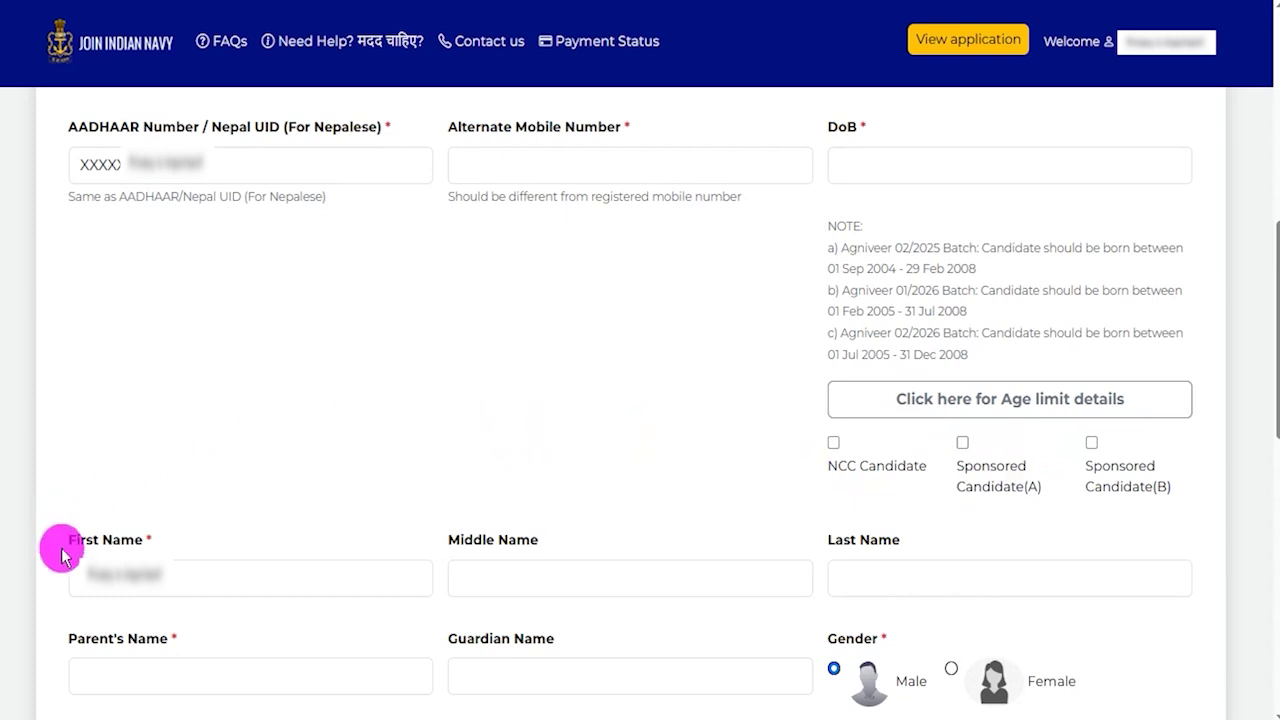
pyautogui.moveTo(76, 540); pyautogui.dragTo(127, 545)
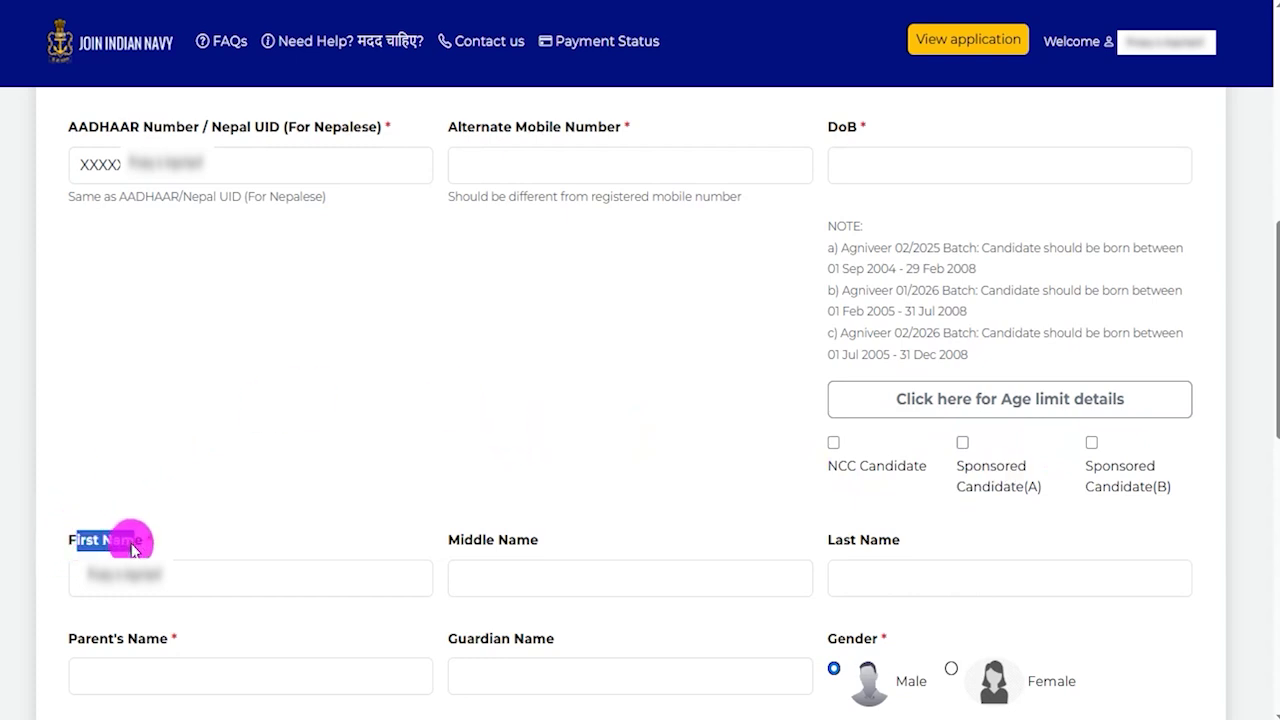
pyautogui.moveTo(474, 540); pyautogui.dragTo(550, 535)
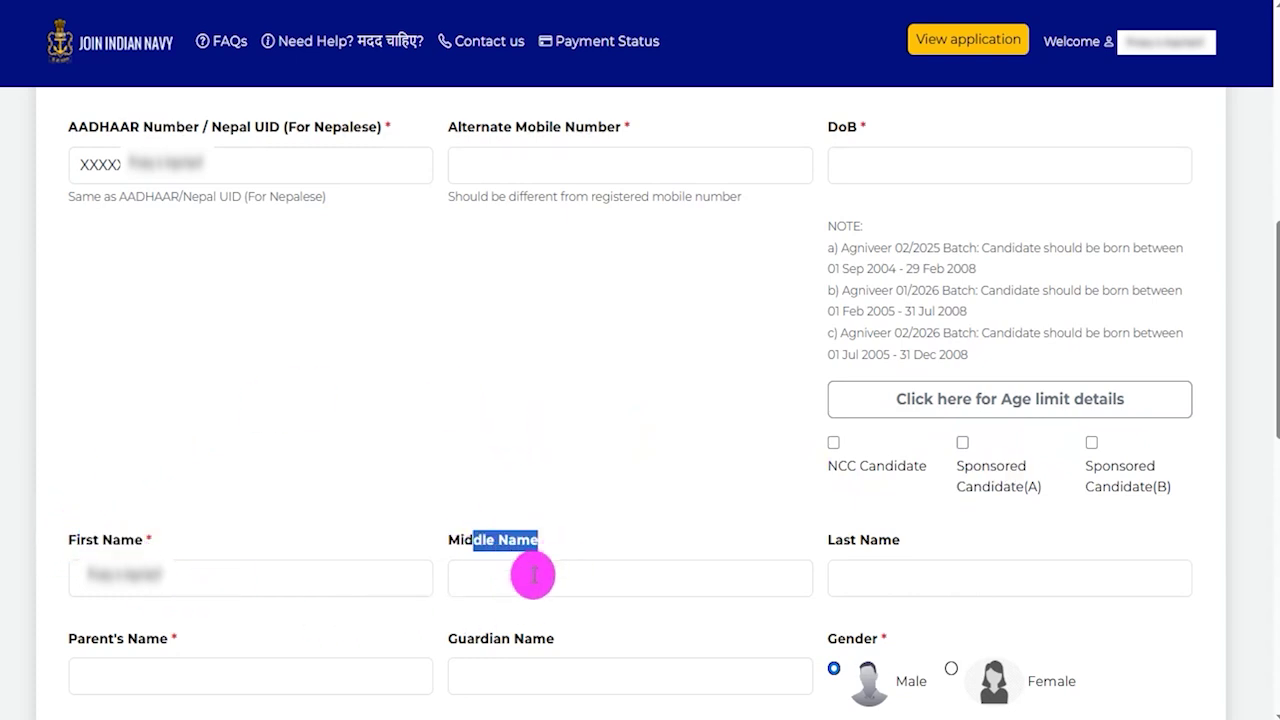
pyautogui.click(533, 575)
pyautogui.click(860, 574)
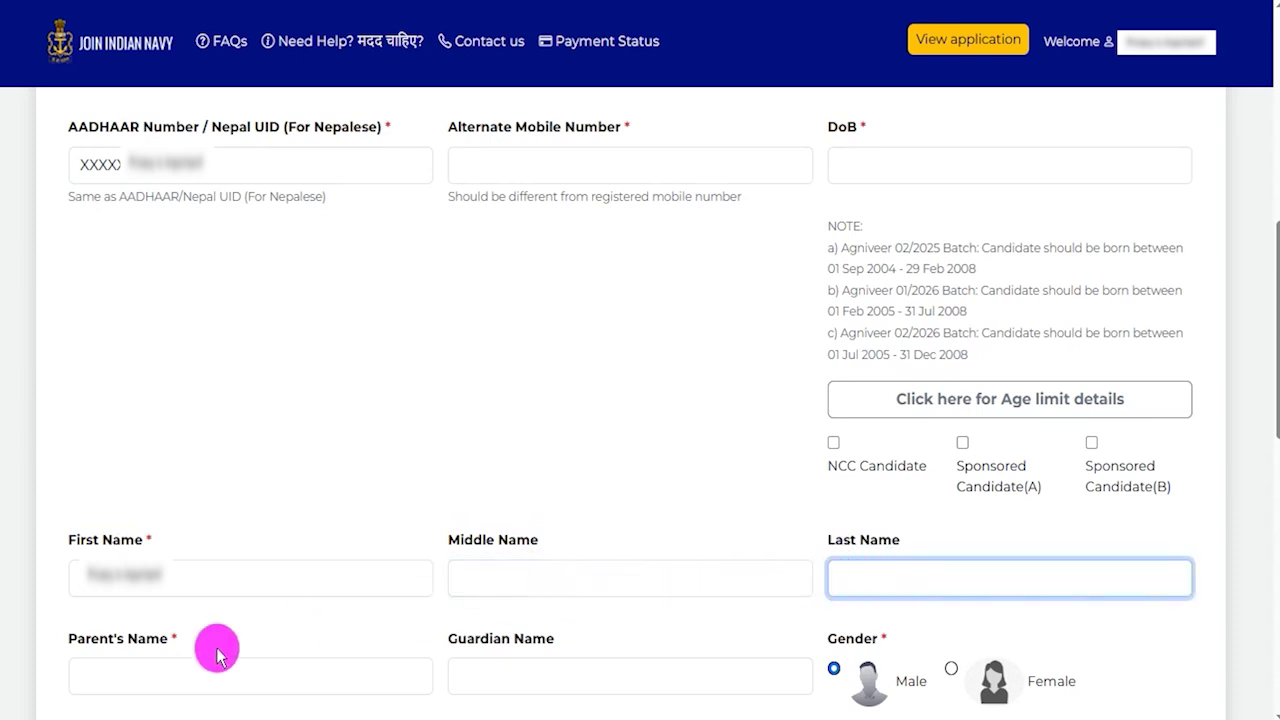
pyautogui.click(153, 679)
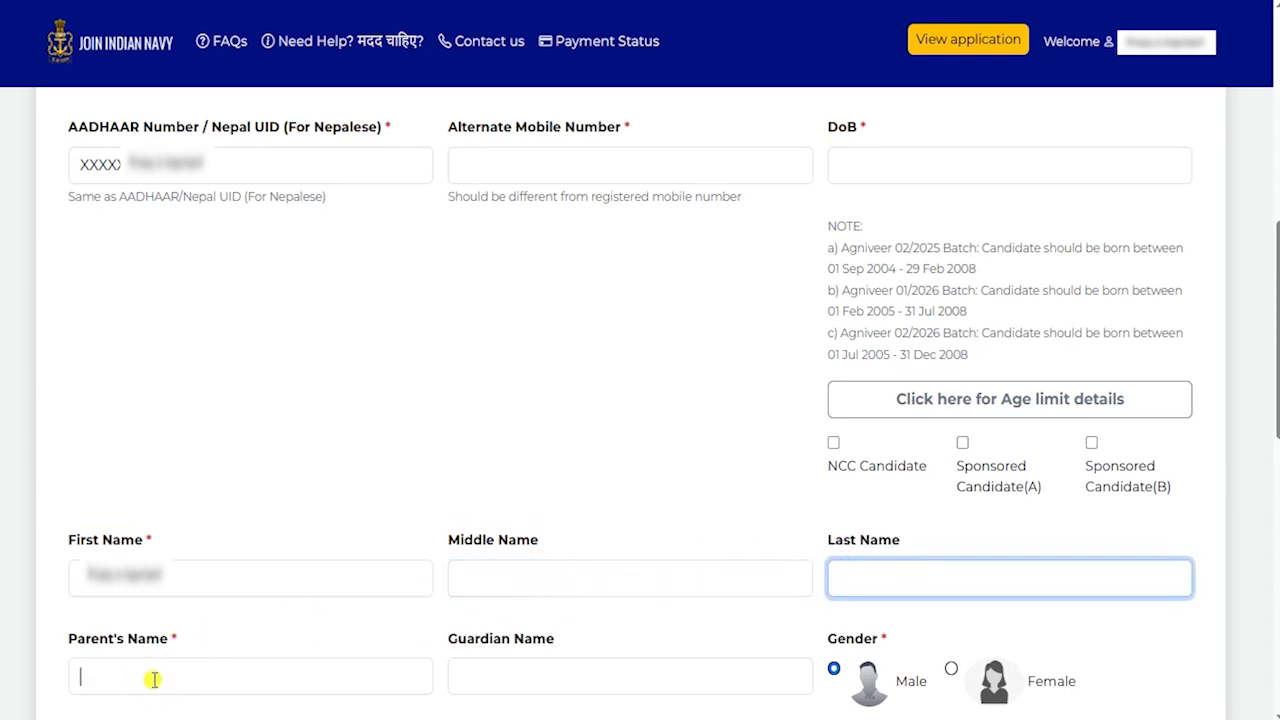
pyautogui.click(632, 674)
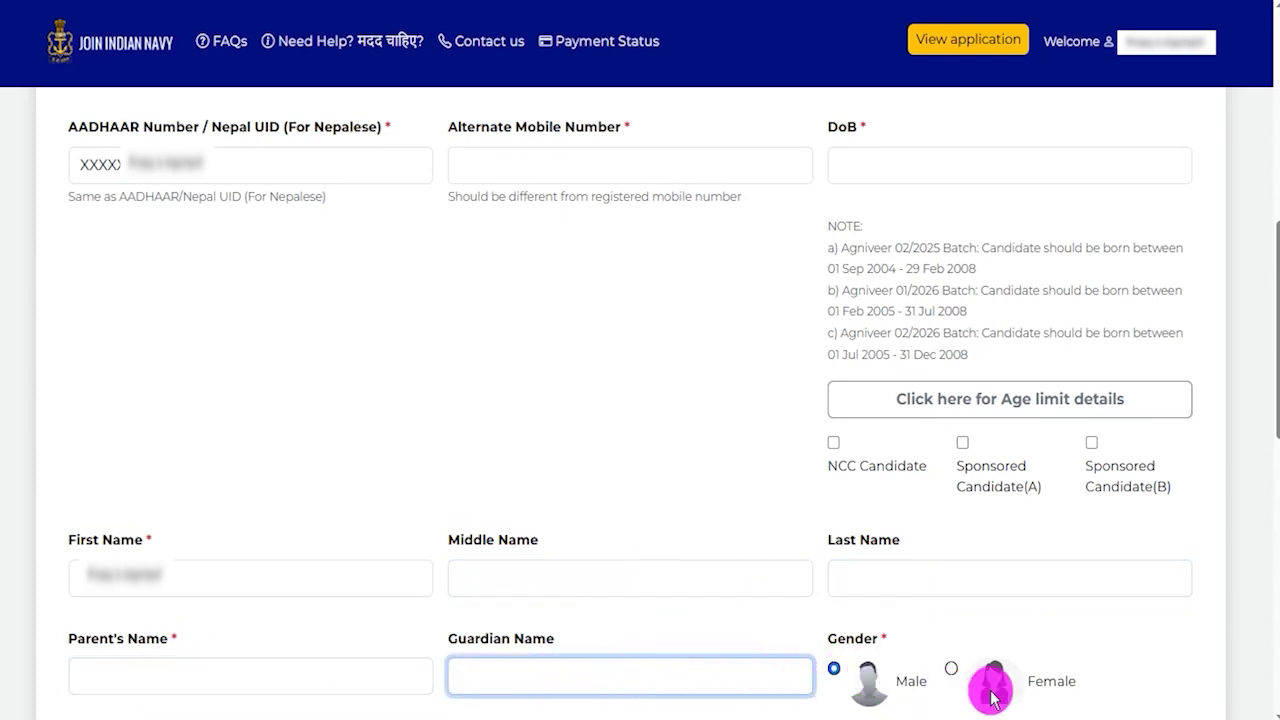
pyautogui.scroll(-5, 990, 698)
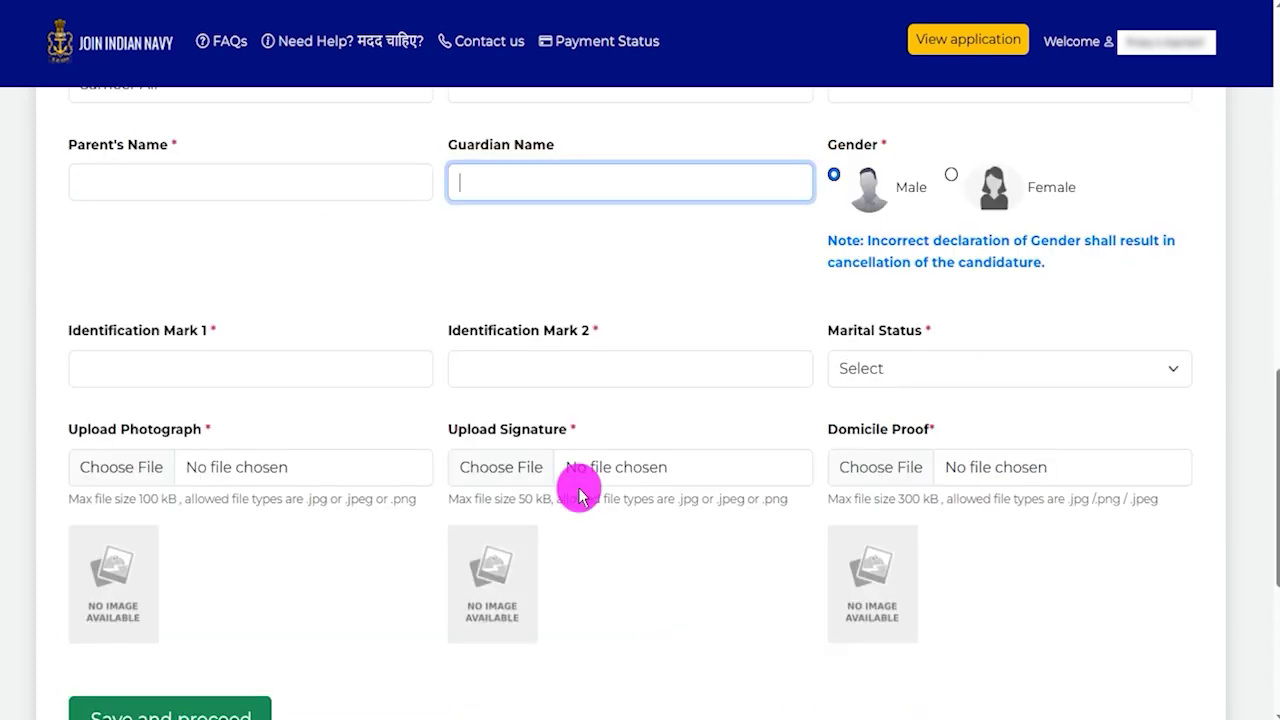
# Step: Fill in Identification Mark 1 with "Neckx" and Identification Mark 2 with "No Mark", and set Marital Status to Unmarried
pyautogui.click(218, 373)
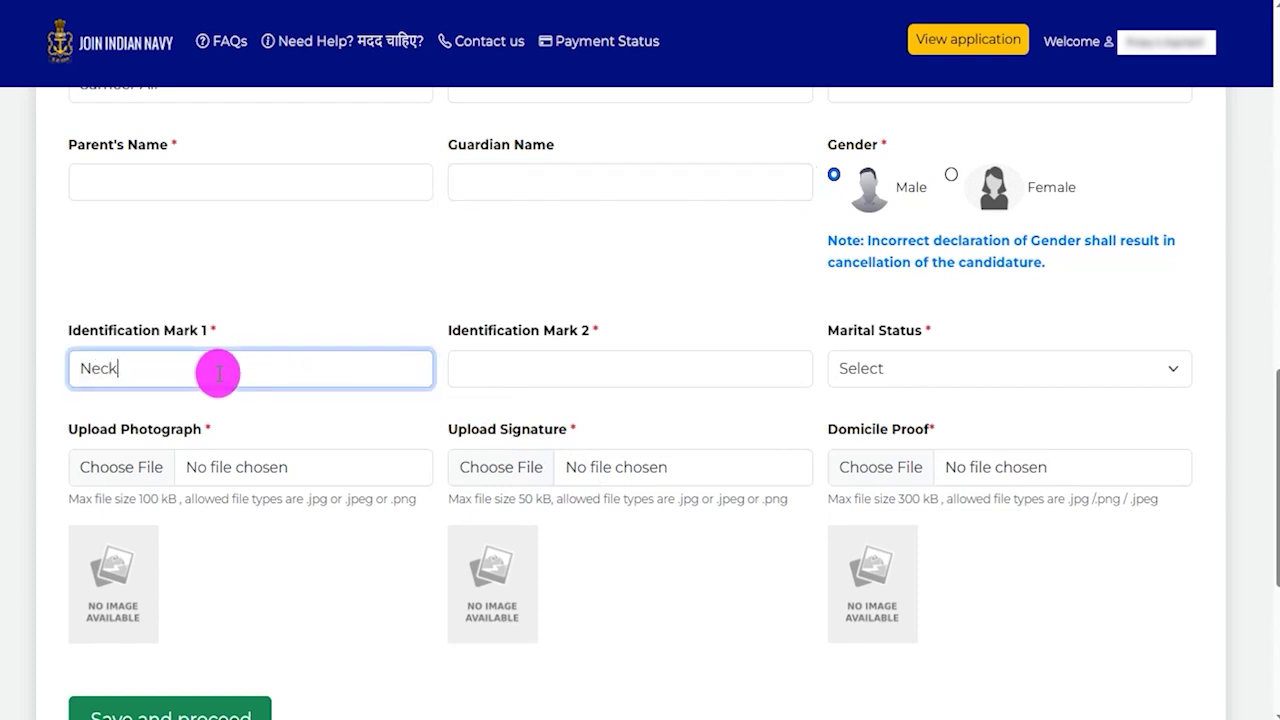
pyautogui.click(531, 366)
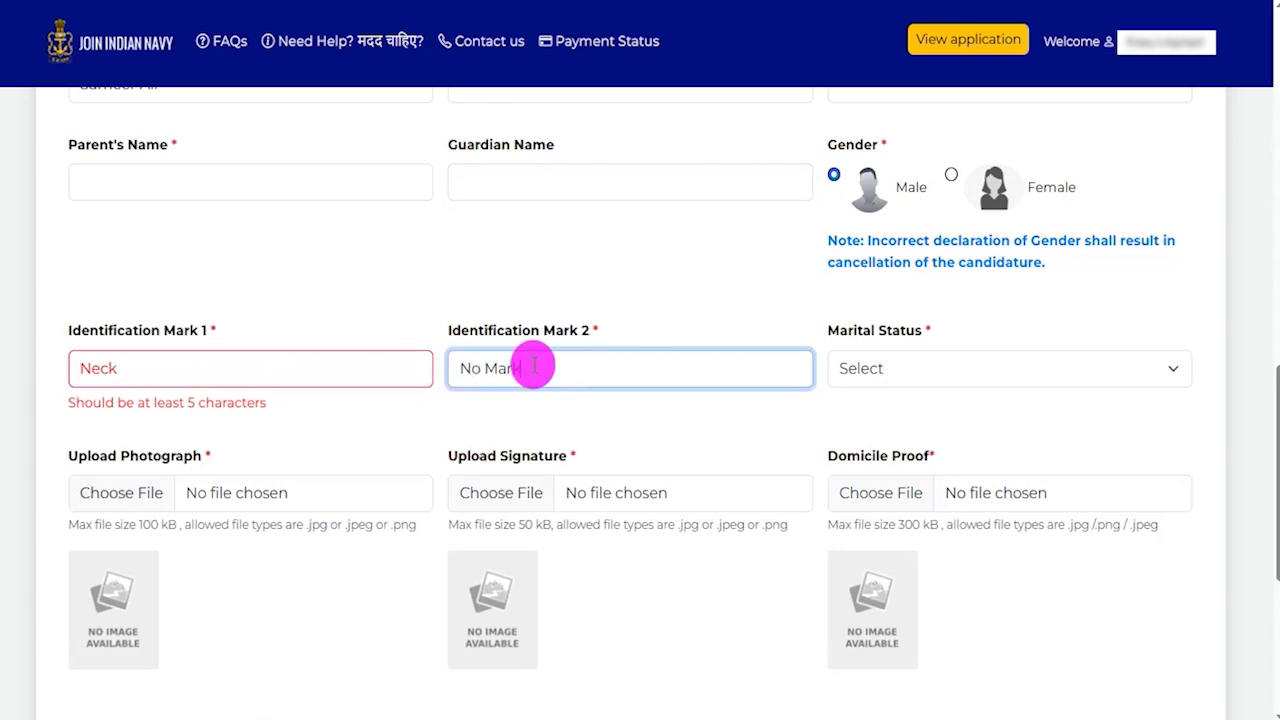
pyautogui.click(191, 372)
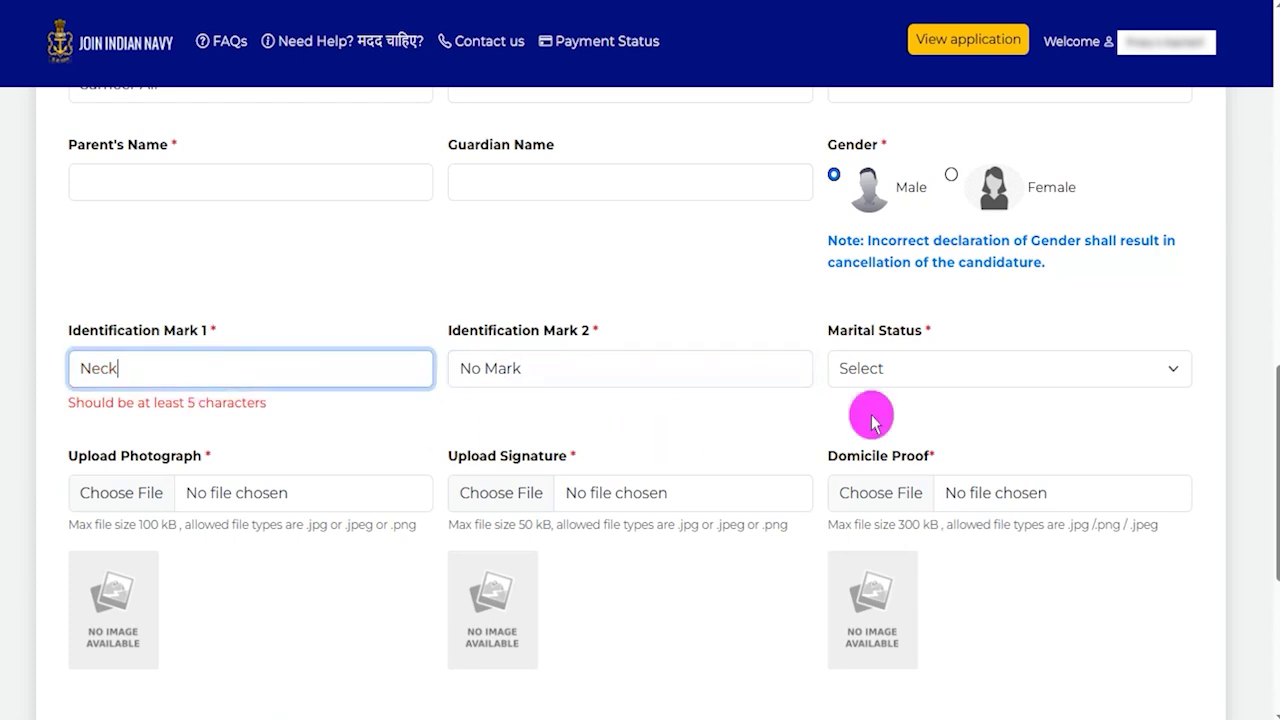
pyautogui.write('x')
pyautogui.click(960, 378)
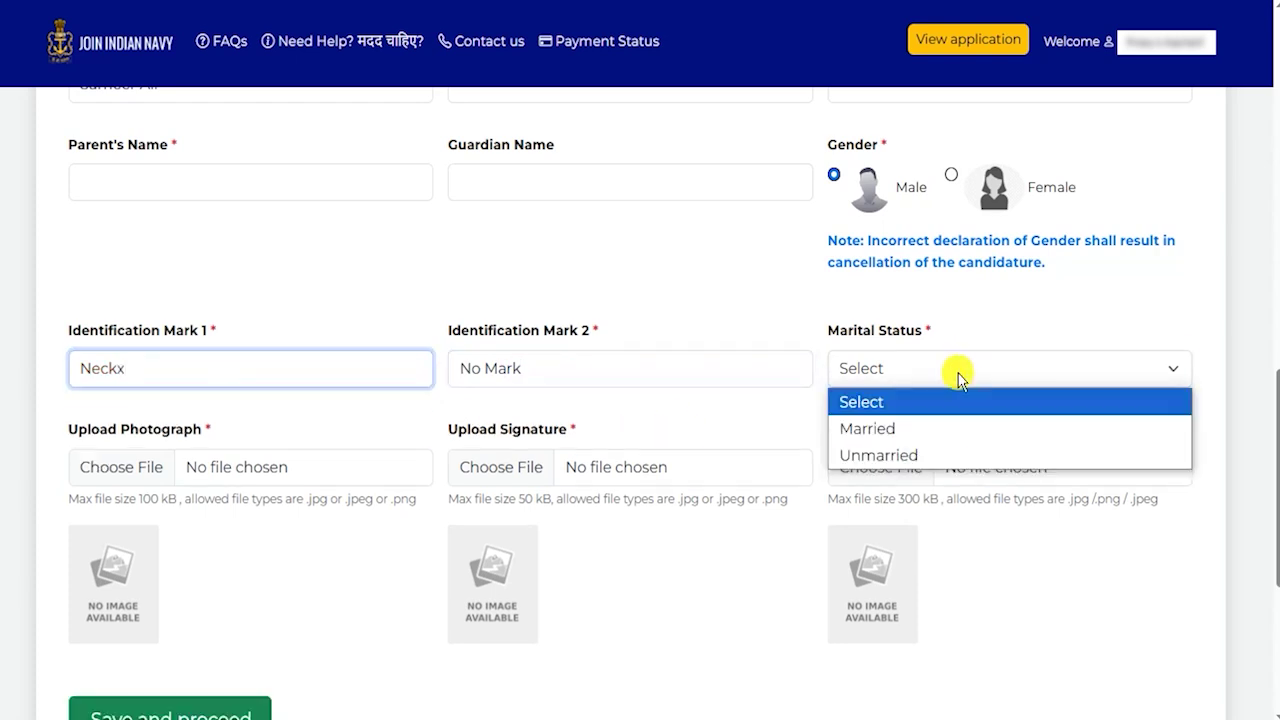
pyautogui.click(905, 458)
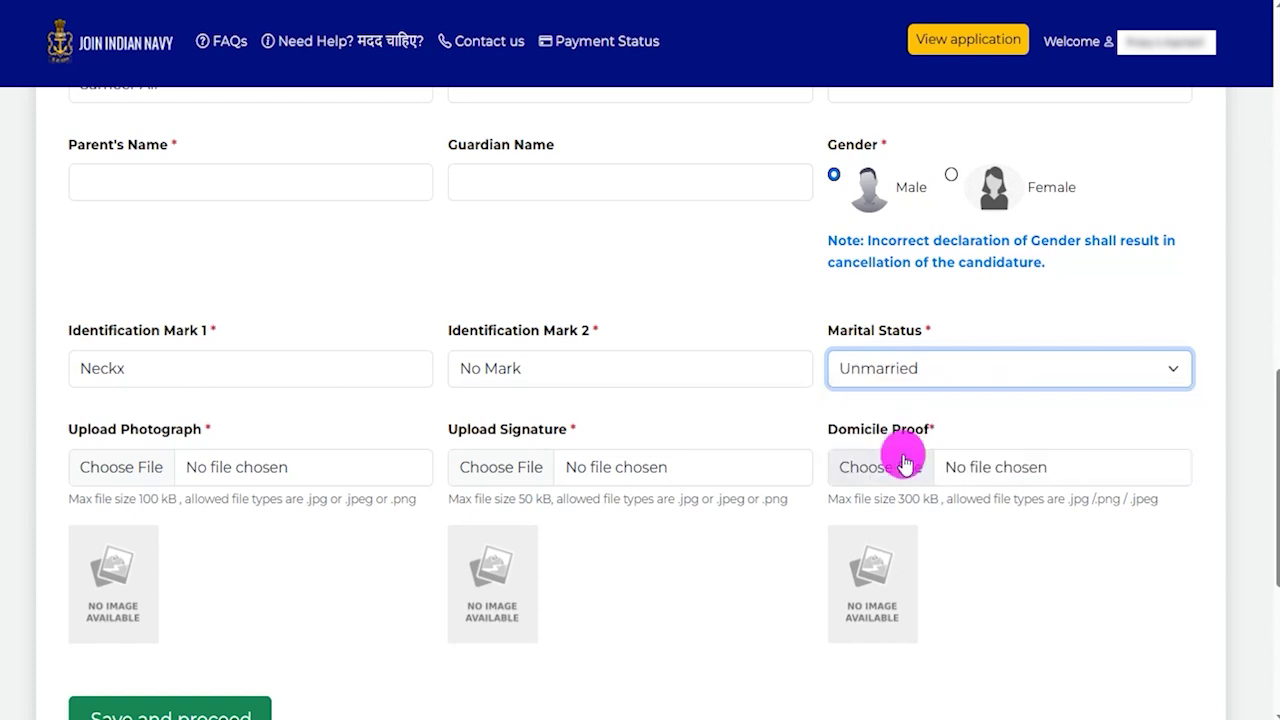
# Step: Check the file size limits and allowed file types for the photograph, signature and domicile proof uploads
pyautogui.moveTo(100, 430); pyautogui.dragTo(229, 429)
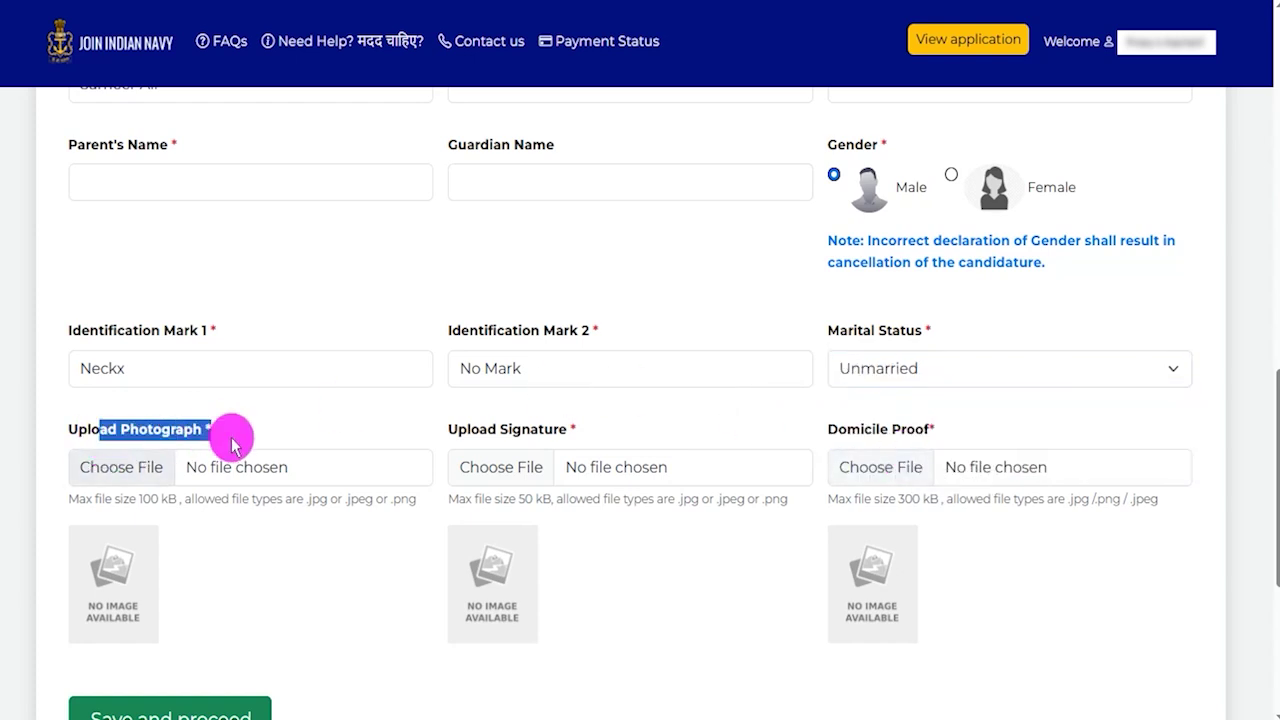
pyautogui.moveTo(500, 430); pyautogui.dragTo(535, 428)
pyautogui.moveTo(860, 430); pyautogui.dragTo(900, 432)
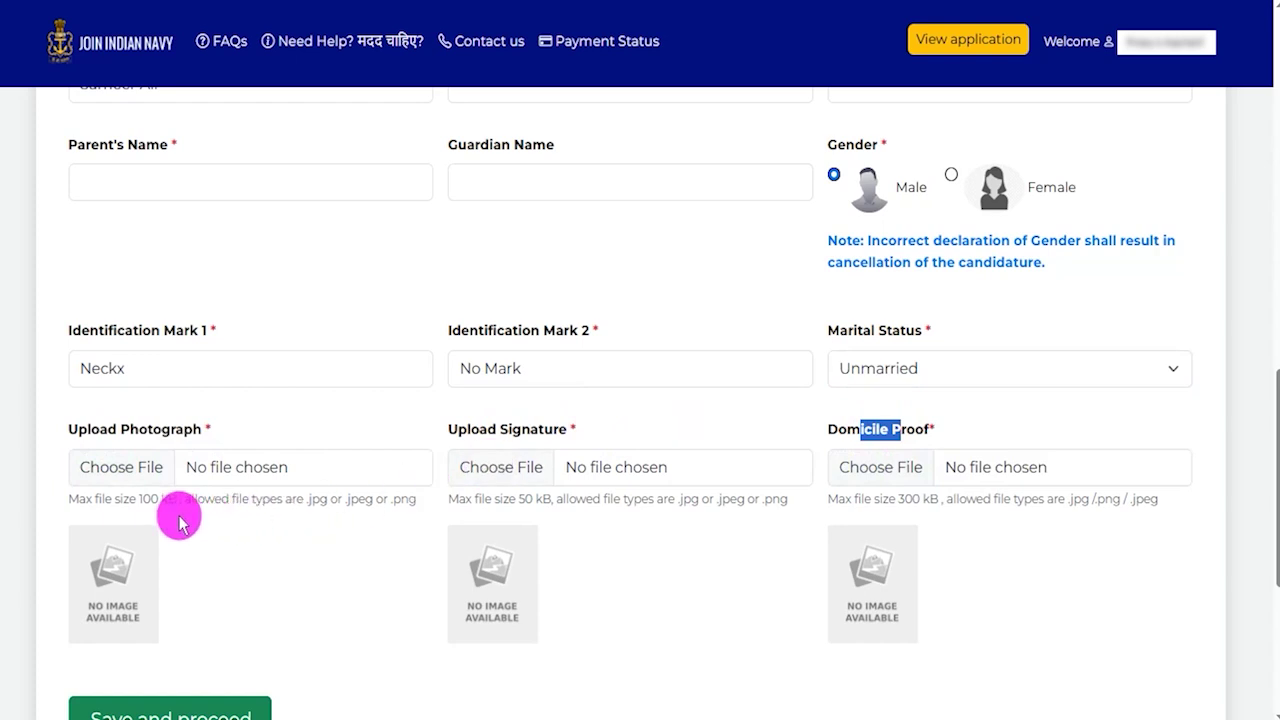
pyautogui.moveTo(143, 500); pyautogui.dragTo(421, 541)
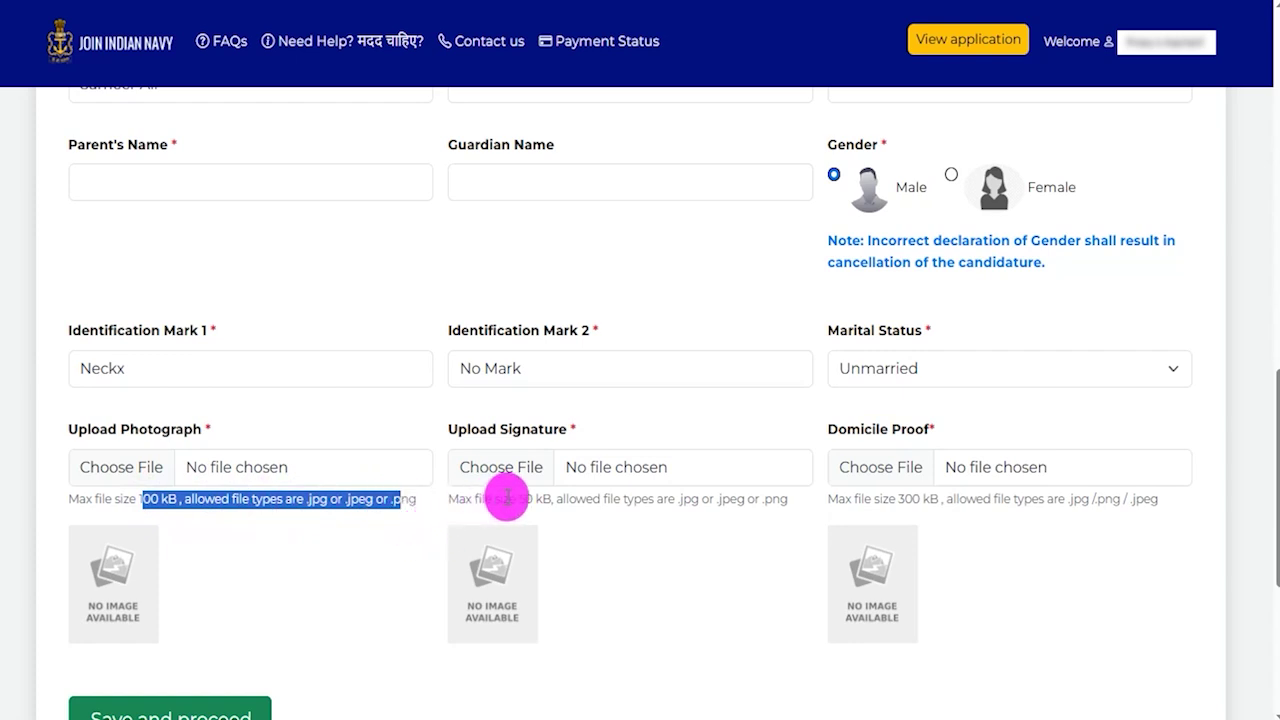
pyautogui.moveTo(517, 498); pyautogui.dragTo(680, 500)
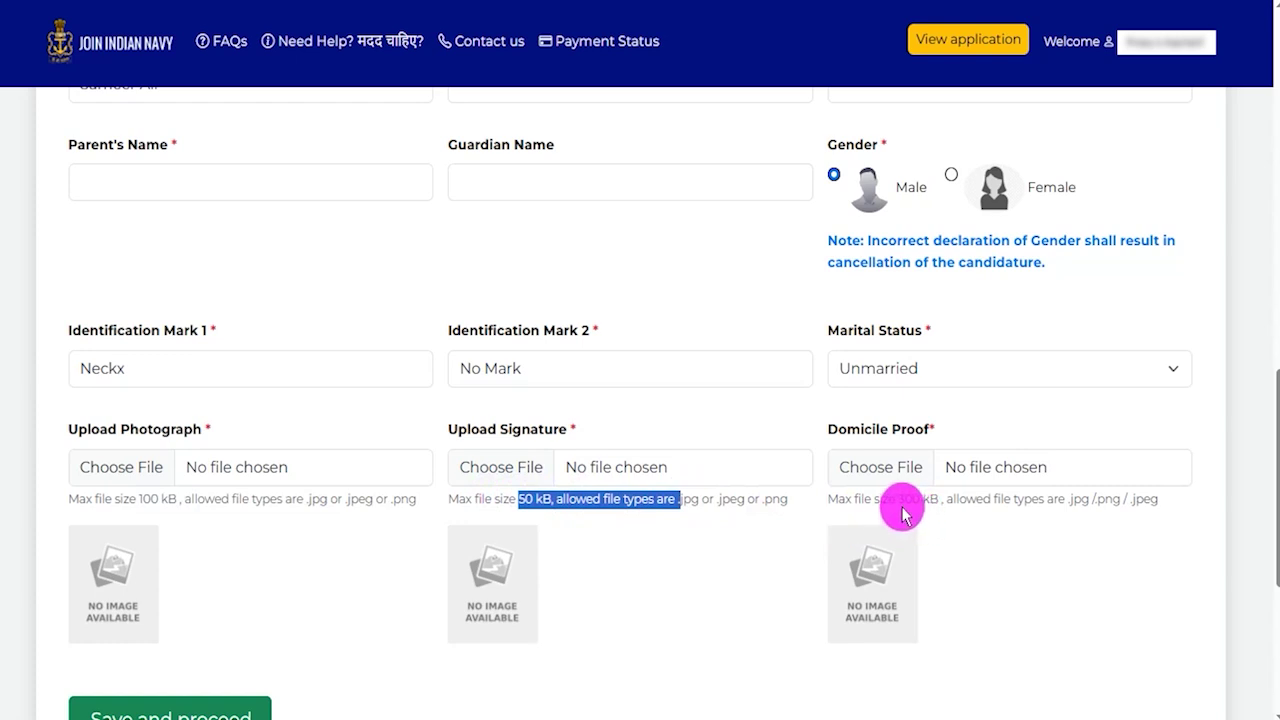
pyautogui.moveTo(897, 500); pyautogui.dragTo(1057, 503)
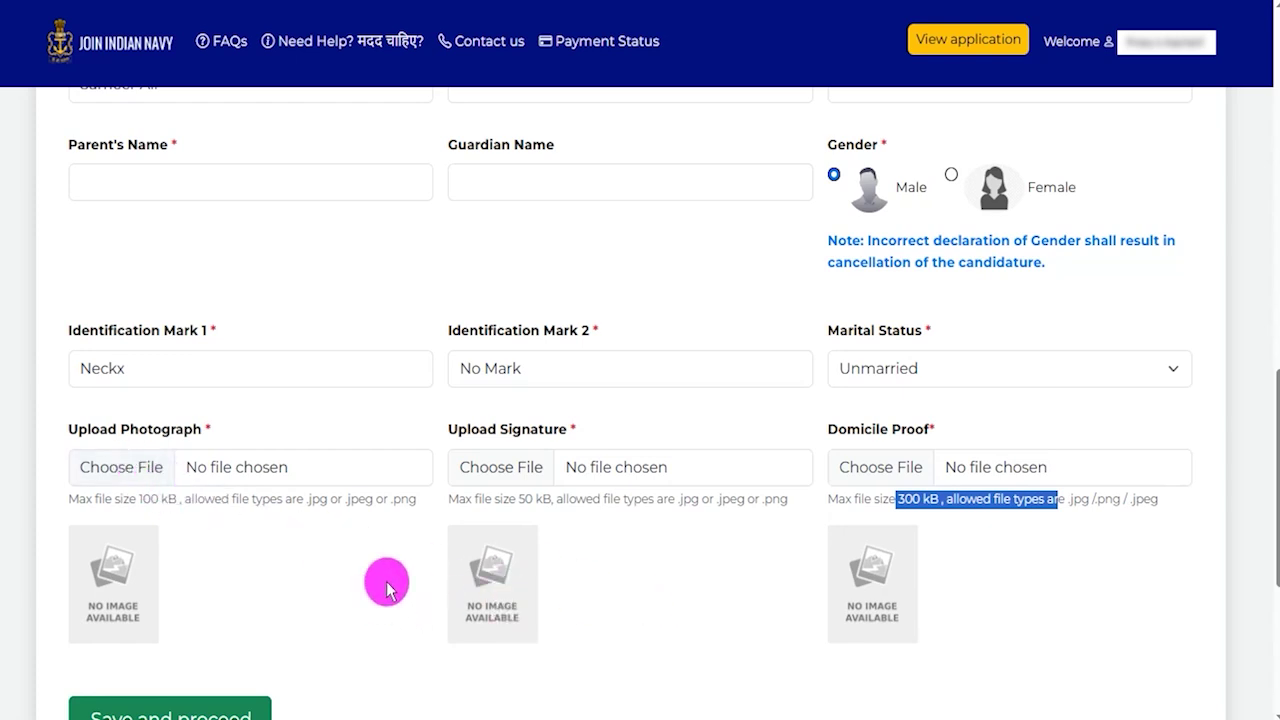
pyautogui.scroll(-2, 387, 590)
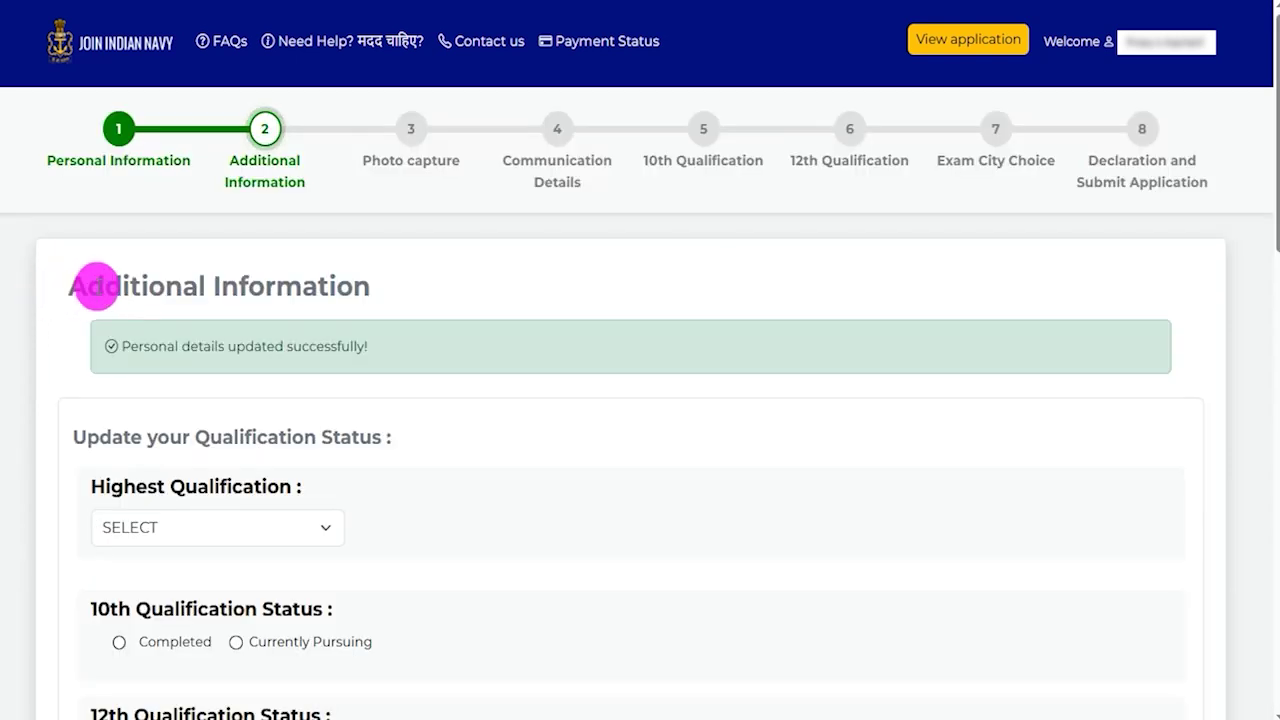
# Step: Set the Highest Qualification to Graduation in the Additional Information section
pyautogui.moveTo(103, 287); pyautogui.dragTo(270, 288)
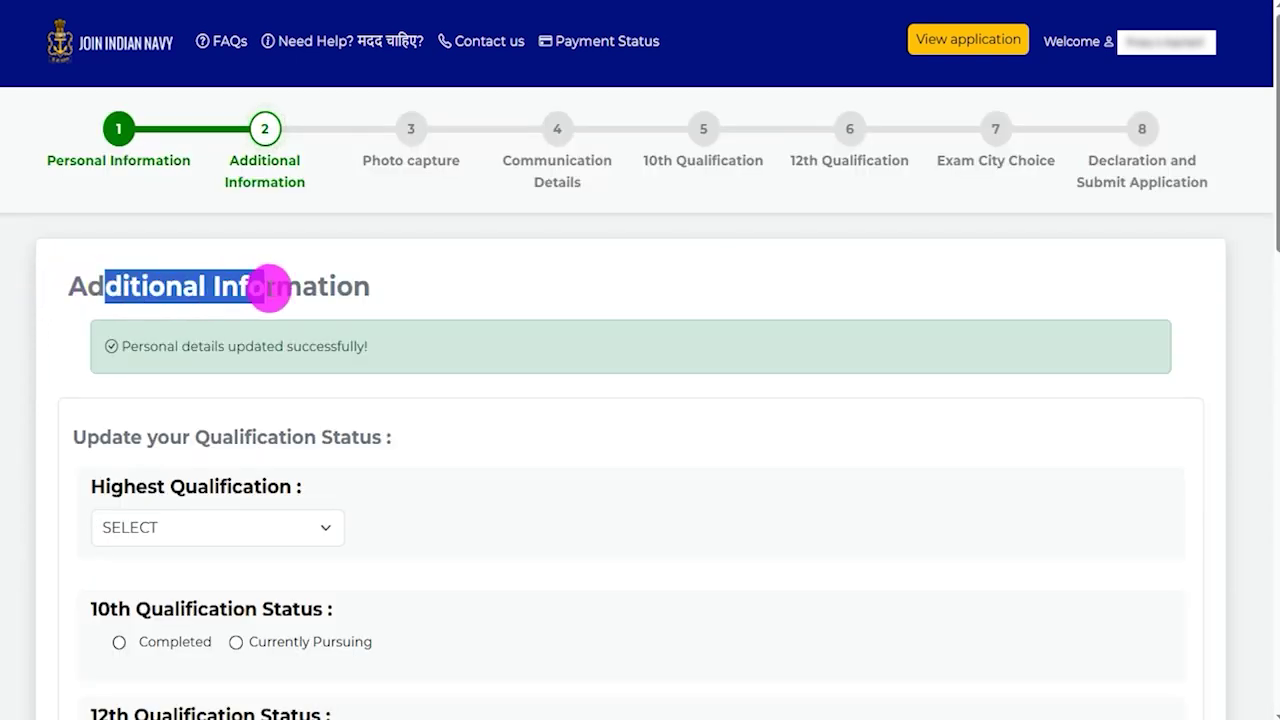
pyautogui.moveTo(104, 487); pyautogui.dragTo(253, 487)
pyautogui.click(240, 527)
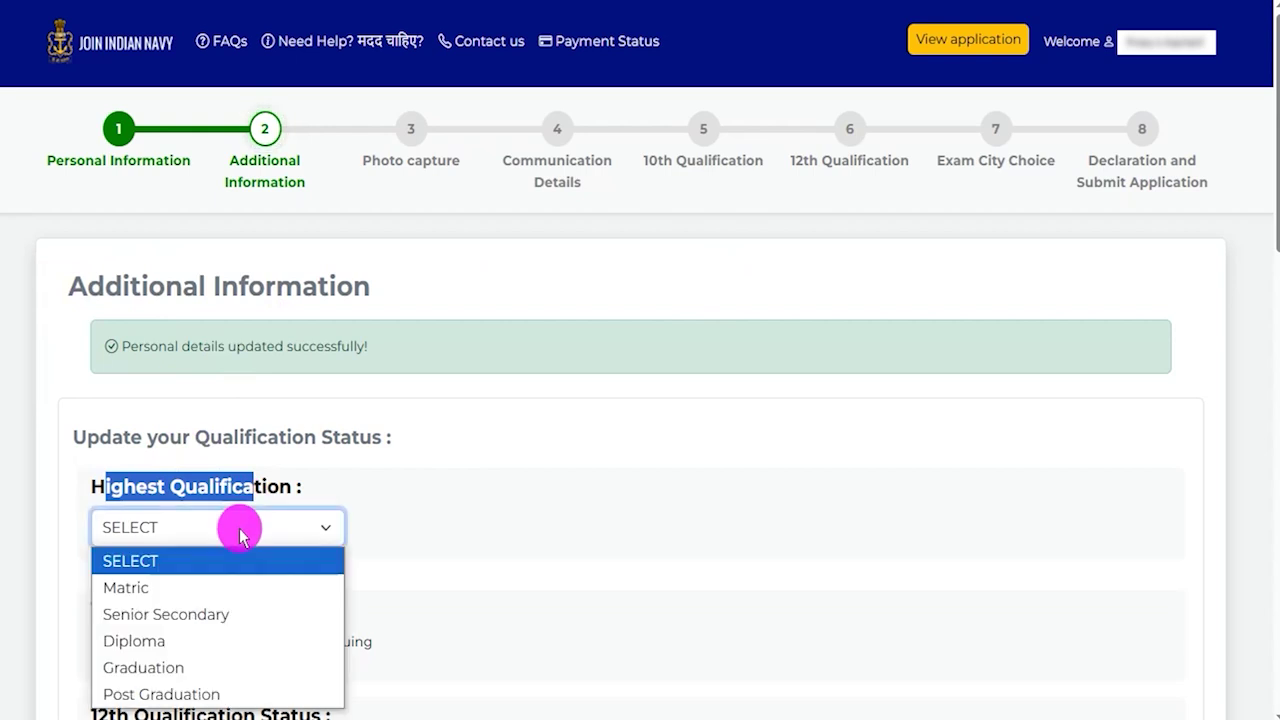
pyautogui.click(183, 668)
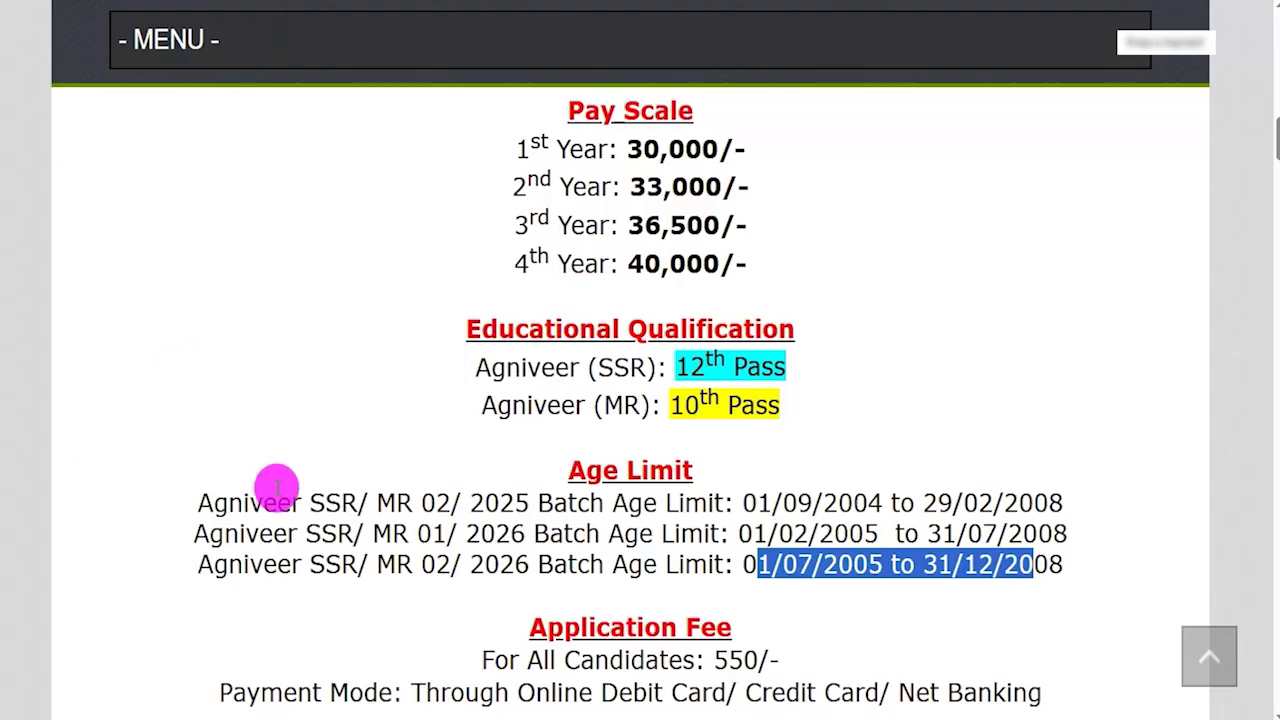
# Step: Check the educational qualifications required for Agniveer SSR and MR and review the Highest Qualification options, keeping Graduation
pyautogui.moveTo(505, 366); pyautogui.dragTo(790, 365)
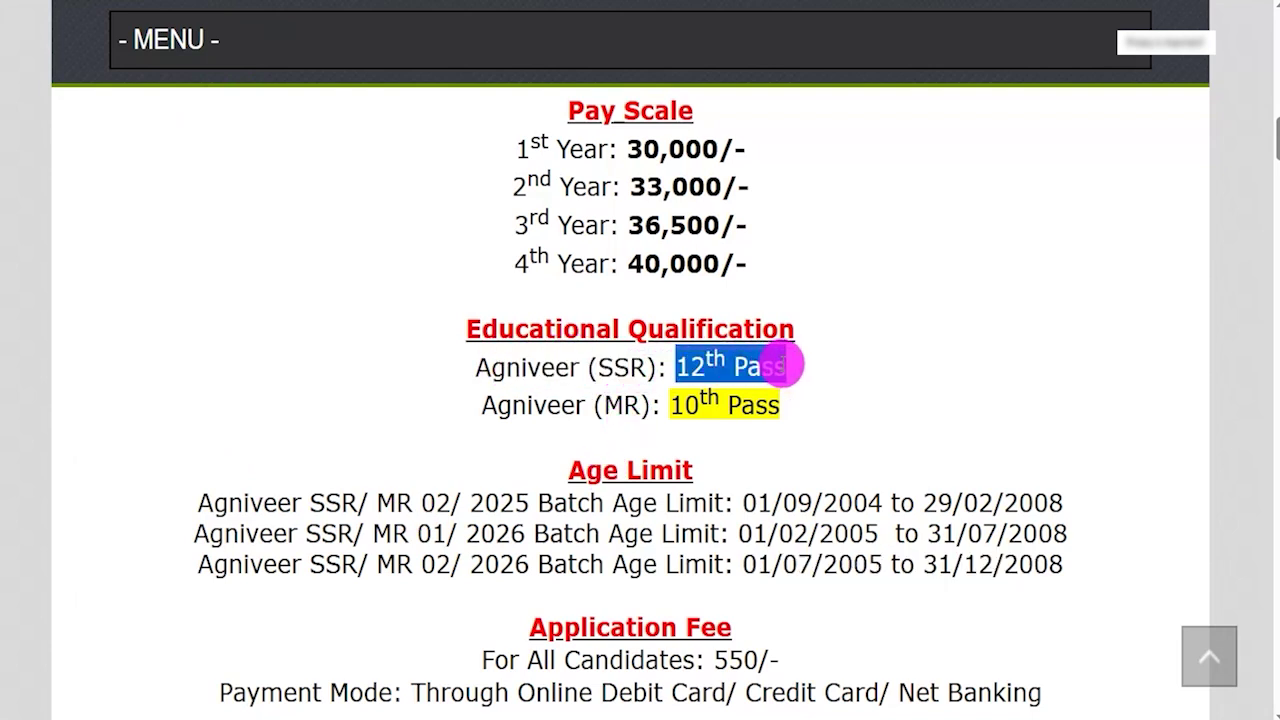
pyautogui.moveTo(513, 406); pyautogui.dragTo(770, 404)
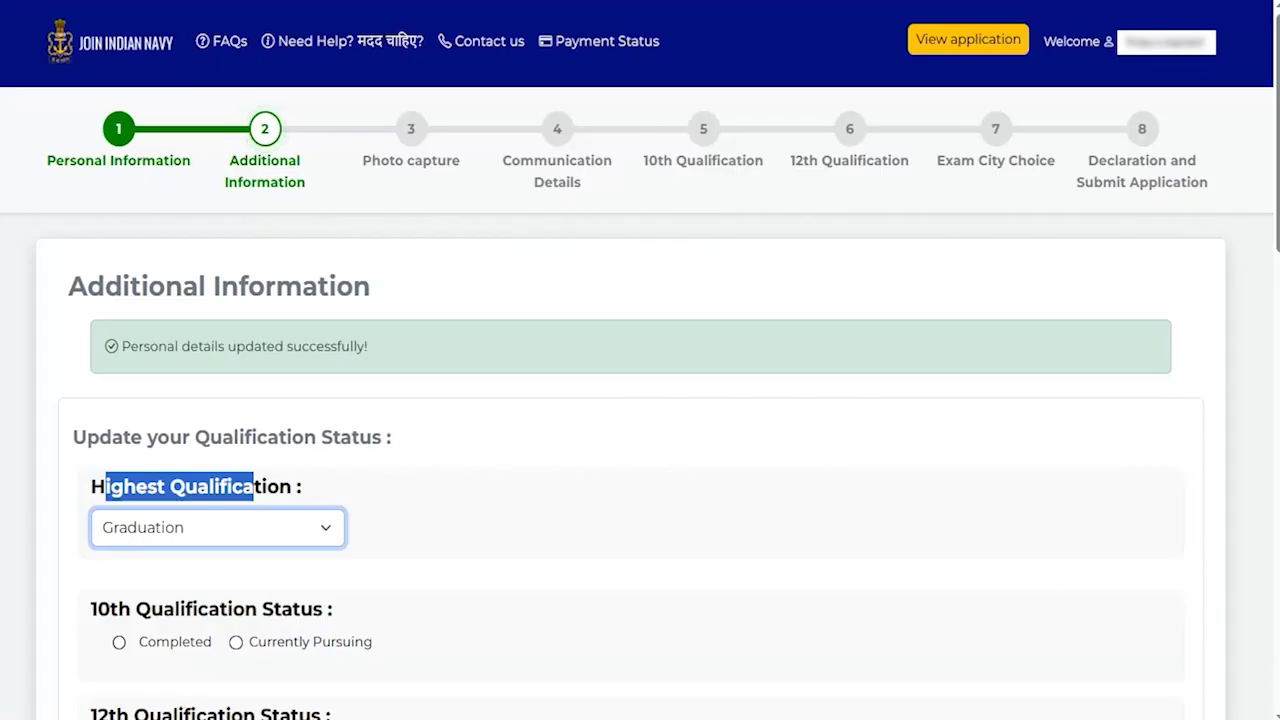
pyautogui.click(497, 481)
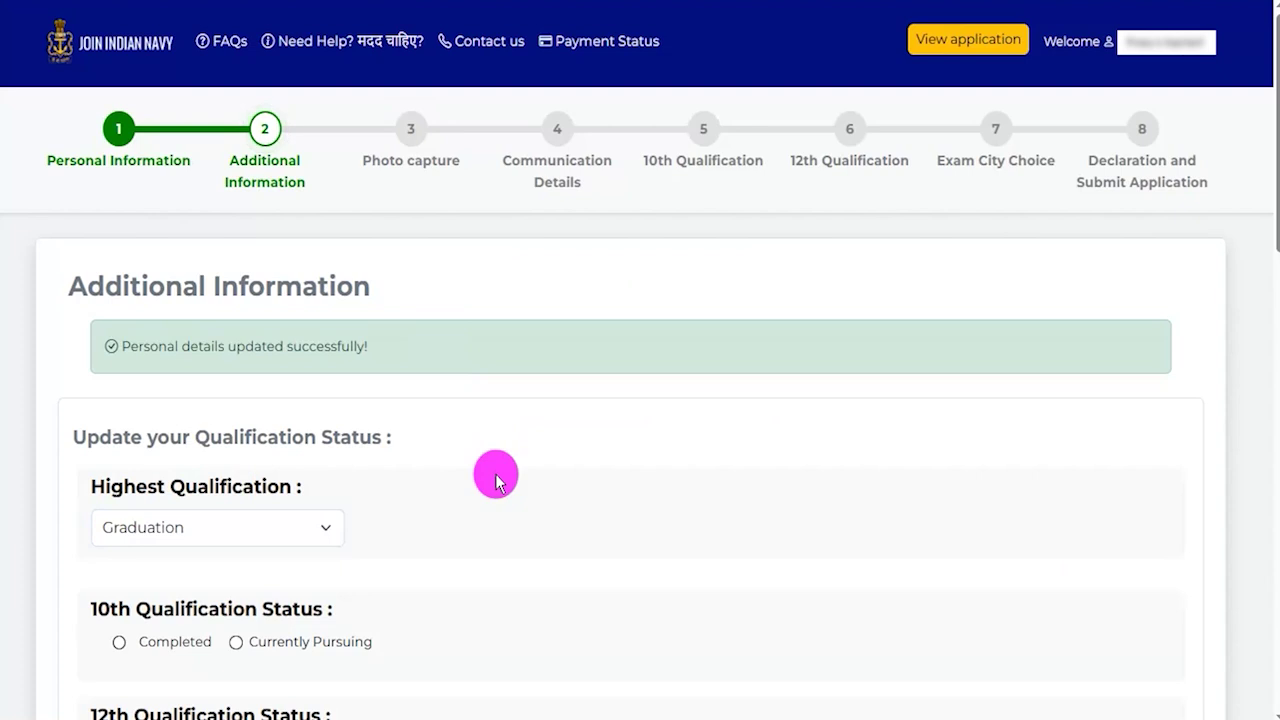
pyautogui.click(237, 518)
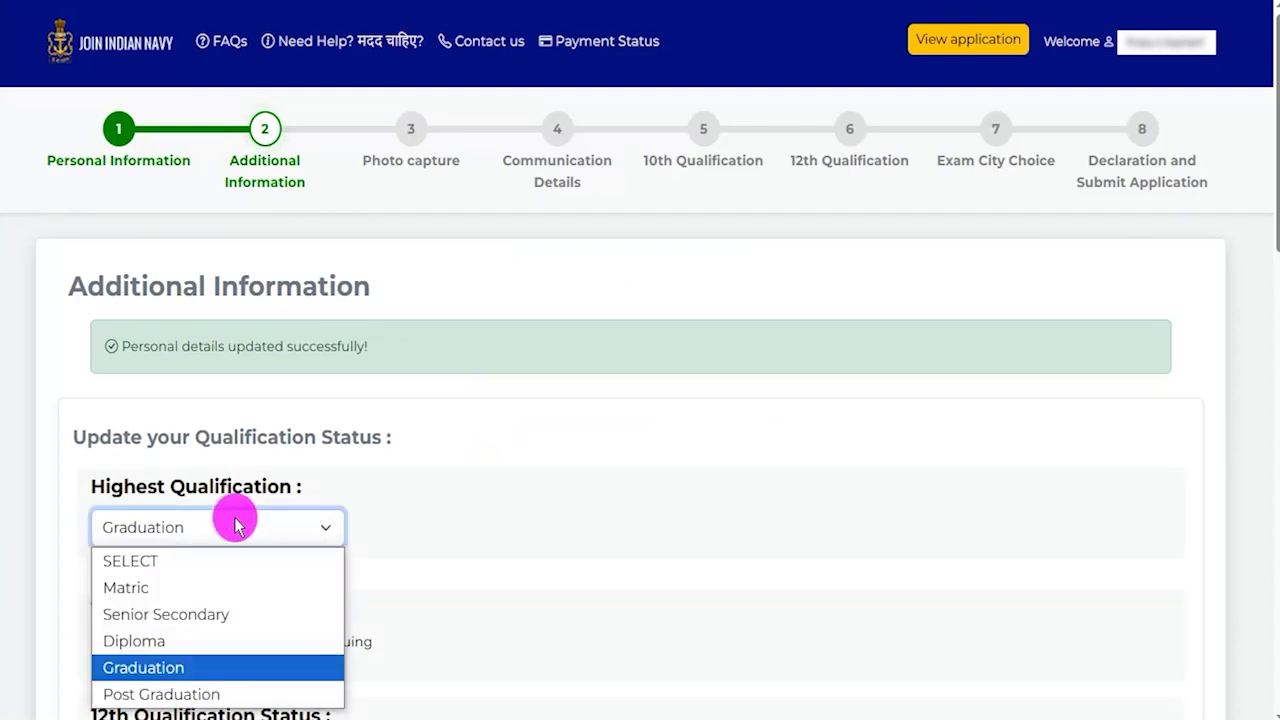
pyautogui.click(486, 545)
# Step: Try Currently Pursuing with its declaration for the 10th Qualification Status, and set the status to Completed
pyautogui.scroll(-2, 486, 543)
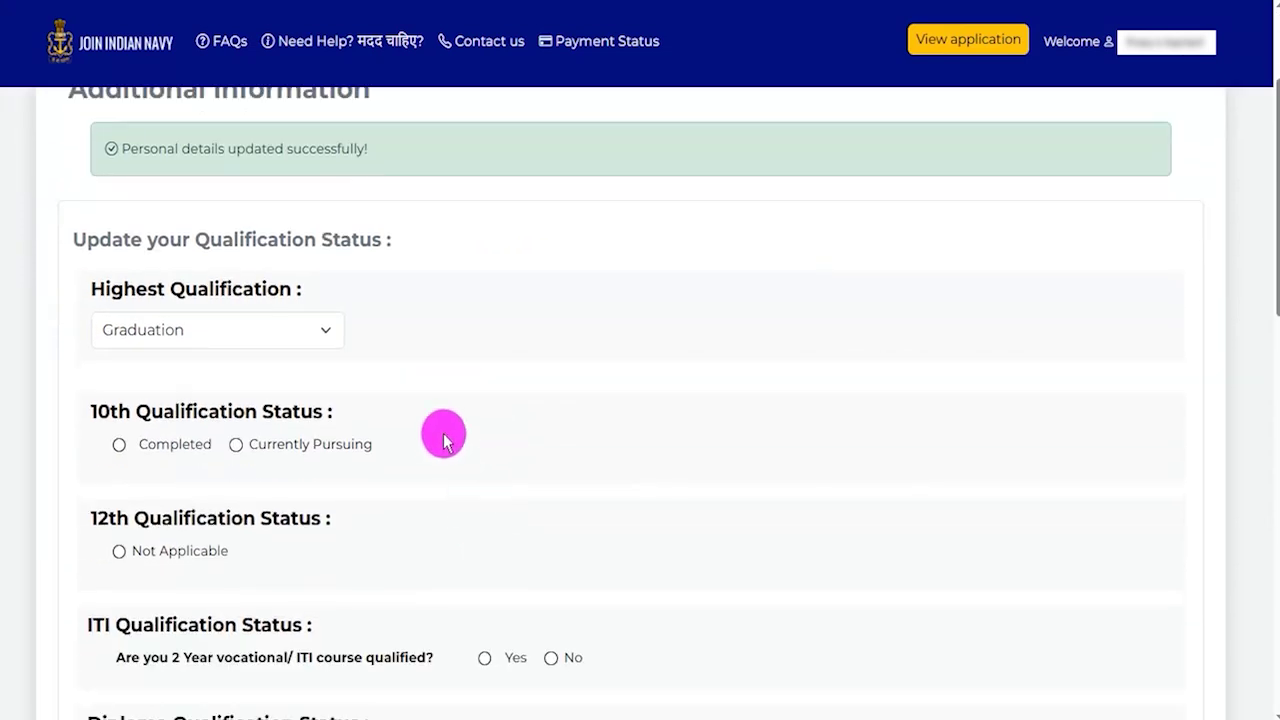
pyautogui.moveTo(96, 411); pyautogui.dragTo(300, 415)
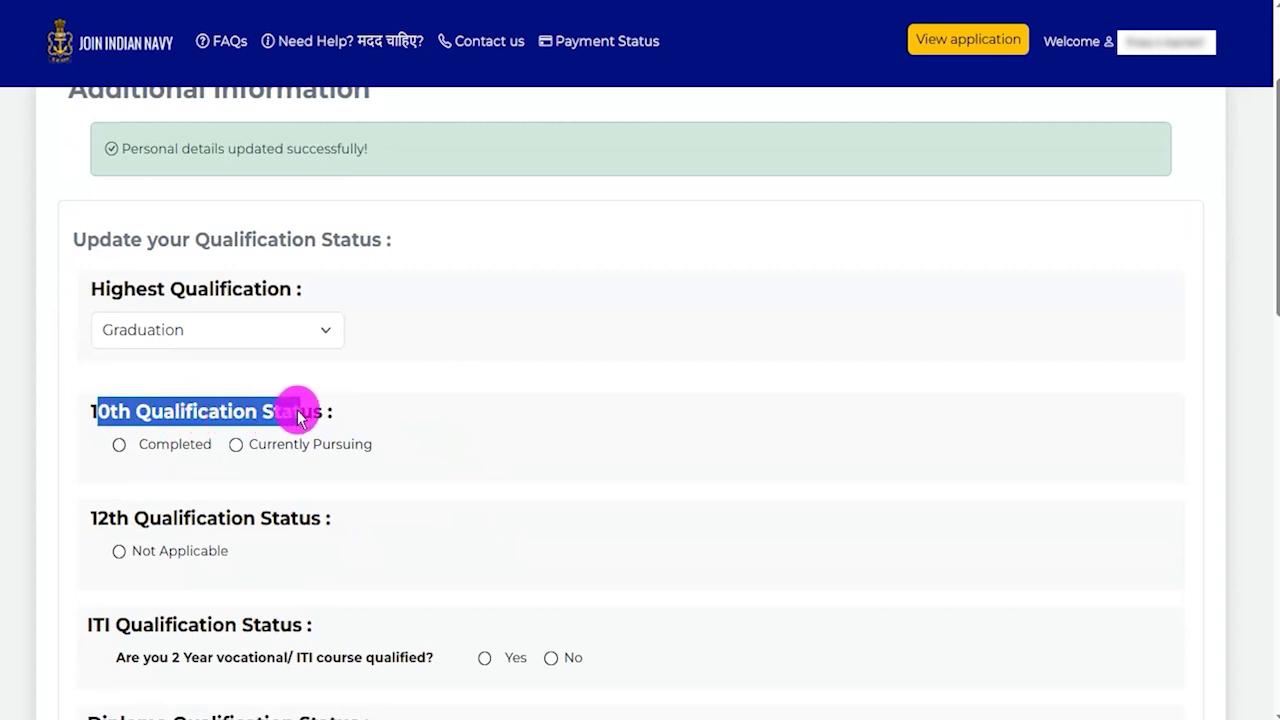
pyautogui.click(238, 448)
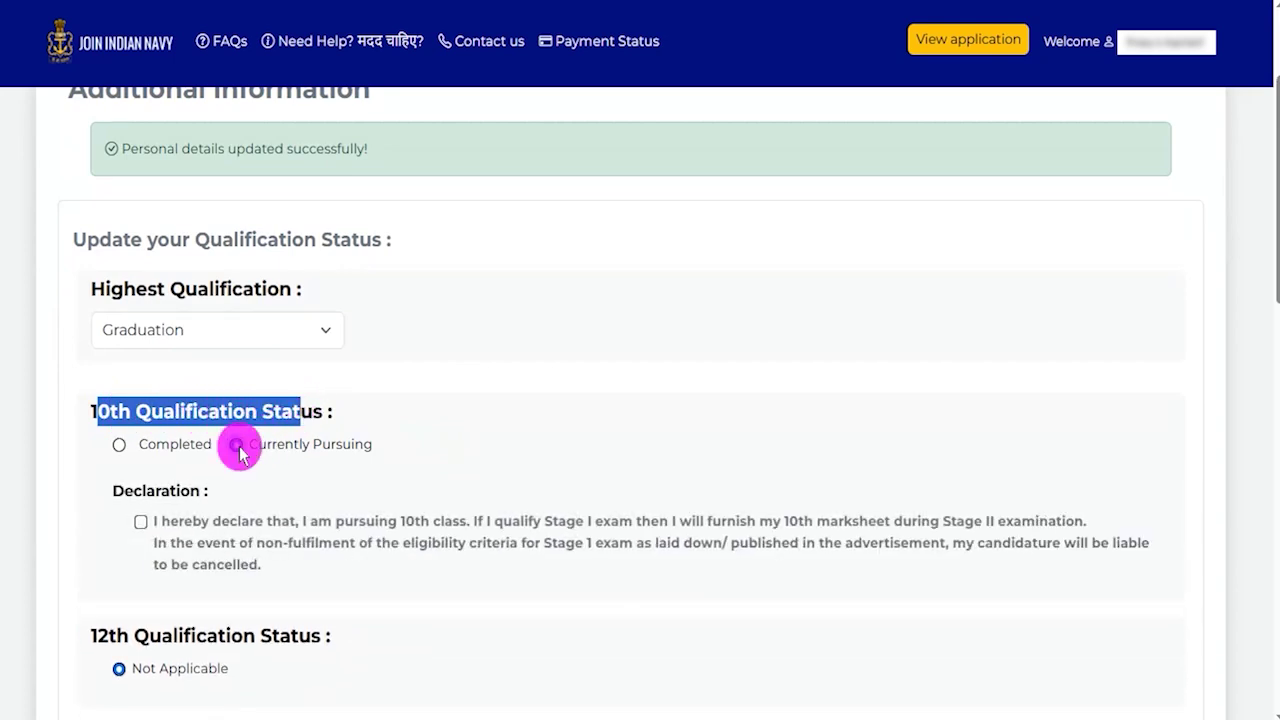
pyautogui.click(121, 447)
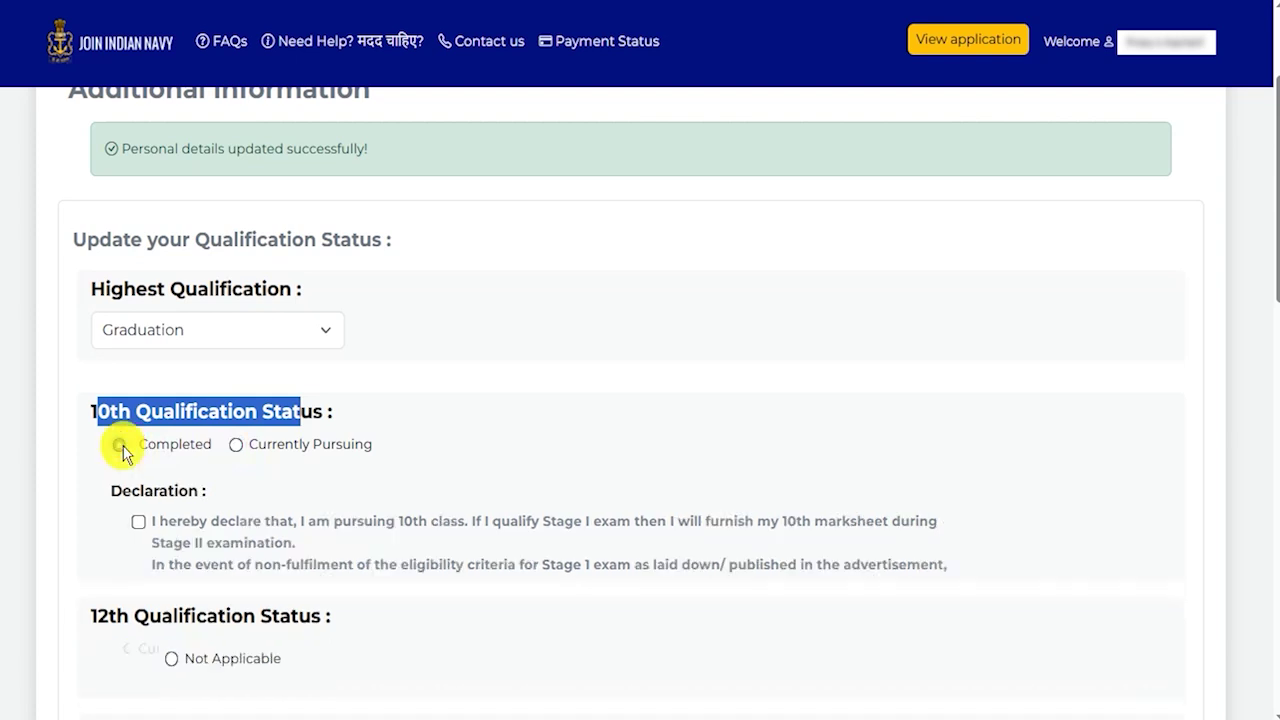
pyautogui.click(236, 447)
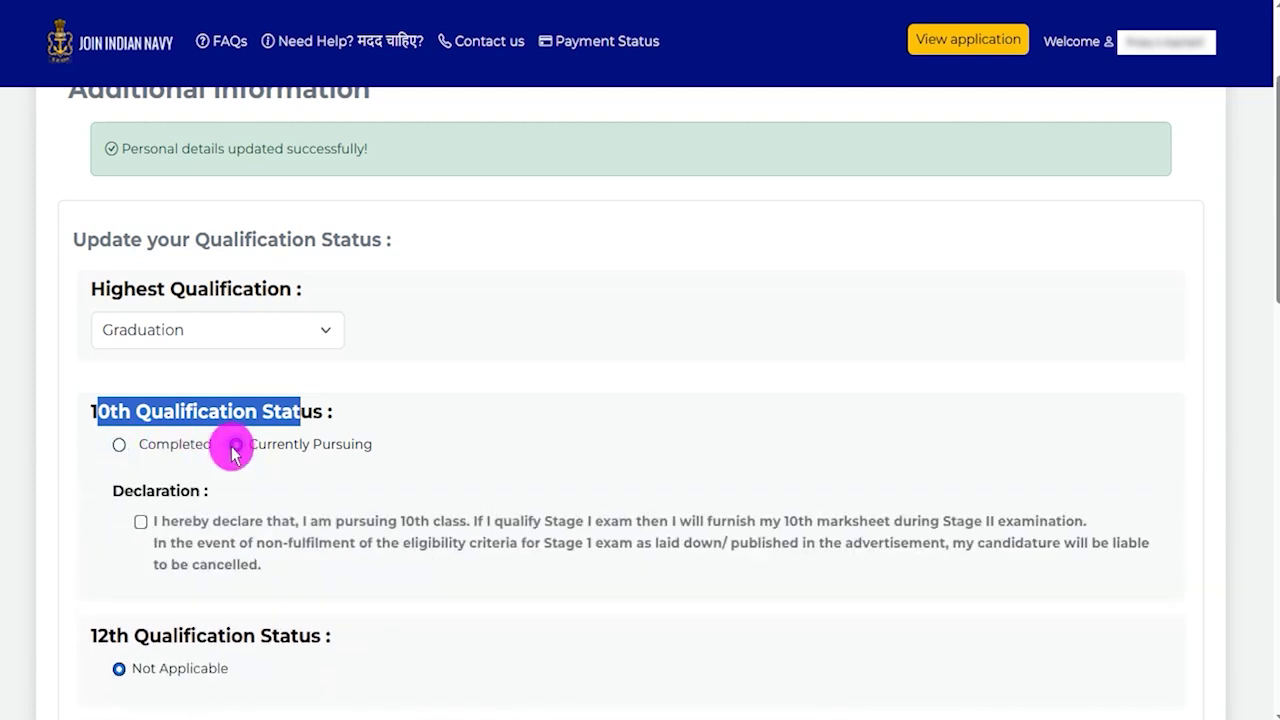
pyautogui.click(141, 522)
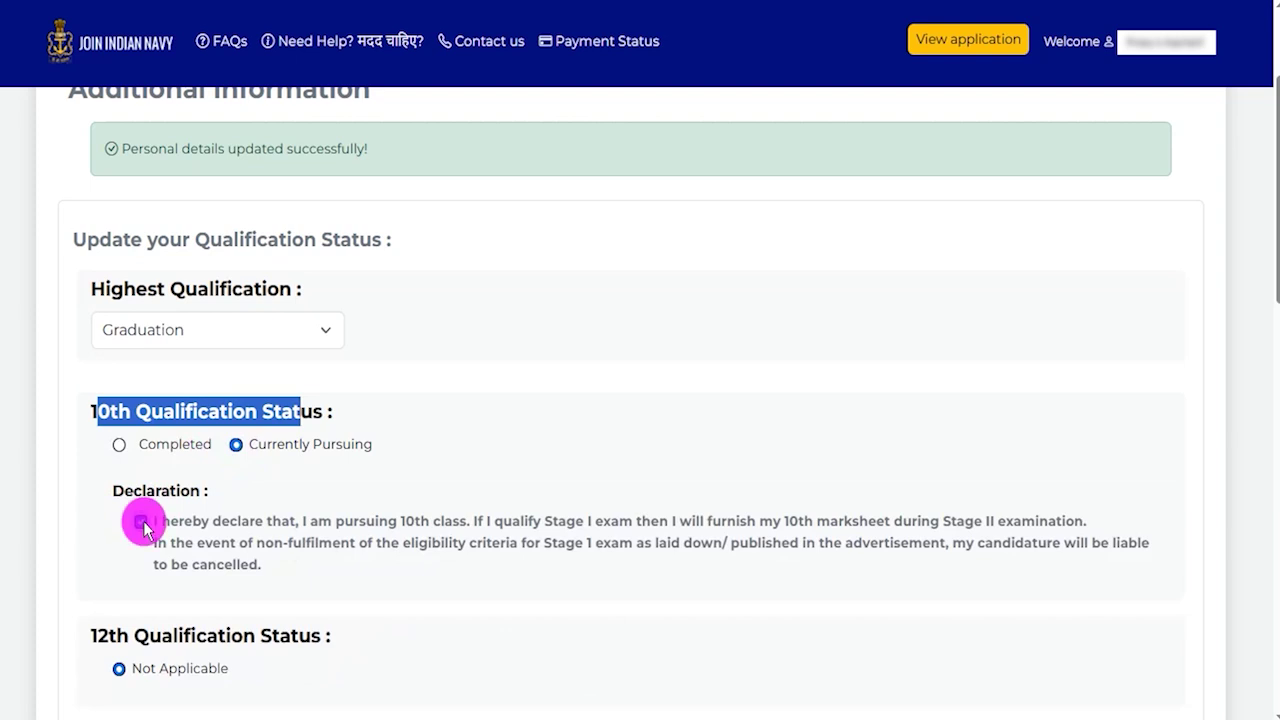
pyautogui.click(120, 446)
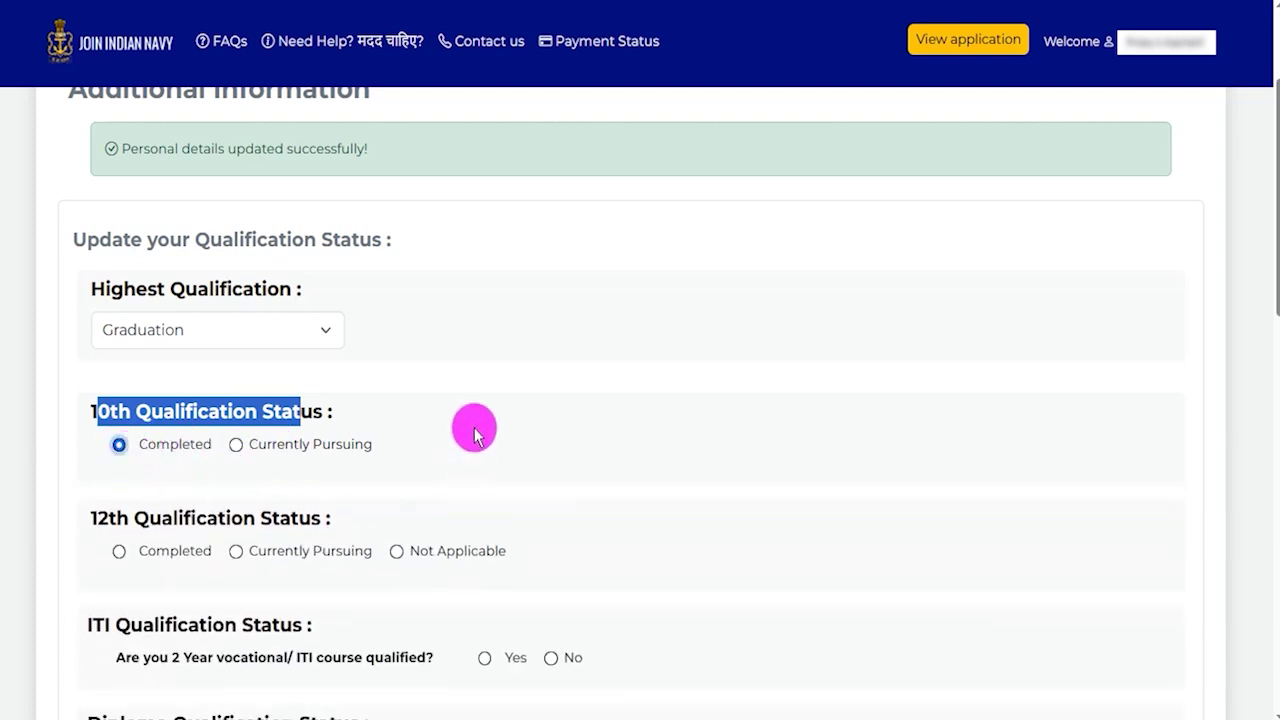
# Step: Compare the 12th Qualification Status options, set the status to Completed and read its subject and marks eligibility note
pyautogui.scroll(-3, 474, 426)
pyautogui.moveTo(107, 222); pyautogui.dragTo(300, 225)
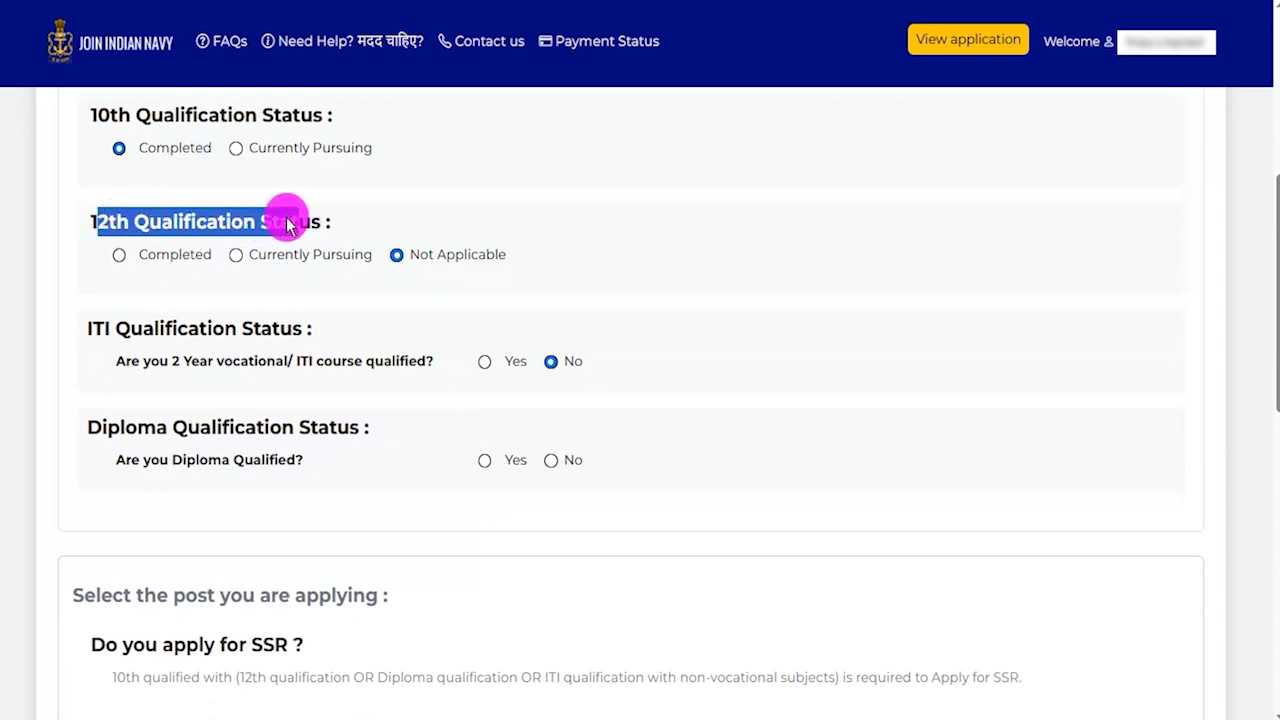
pyautogui.click(120, 255)
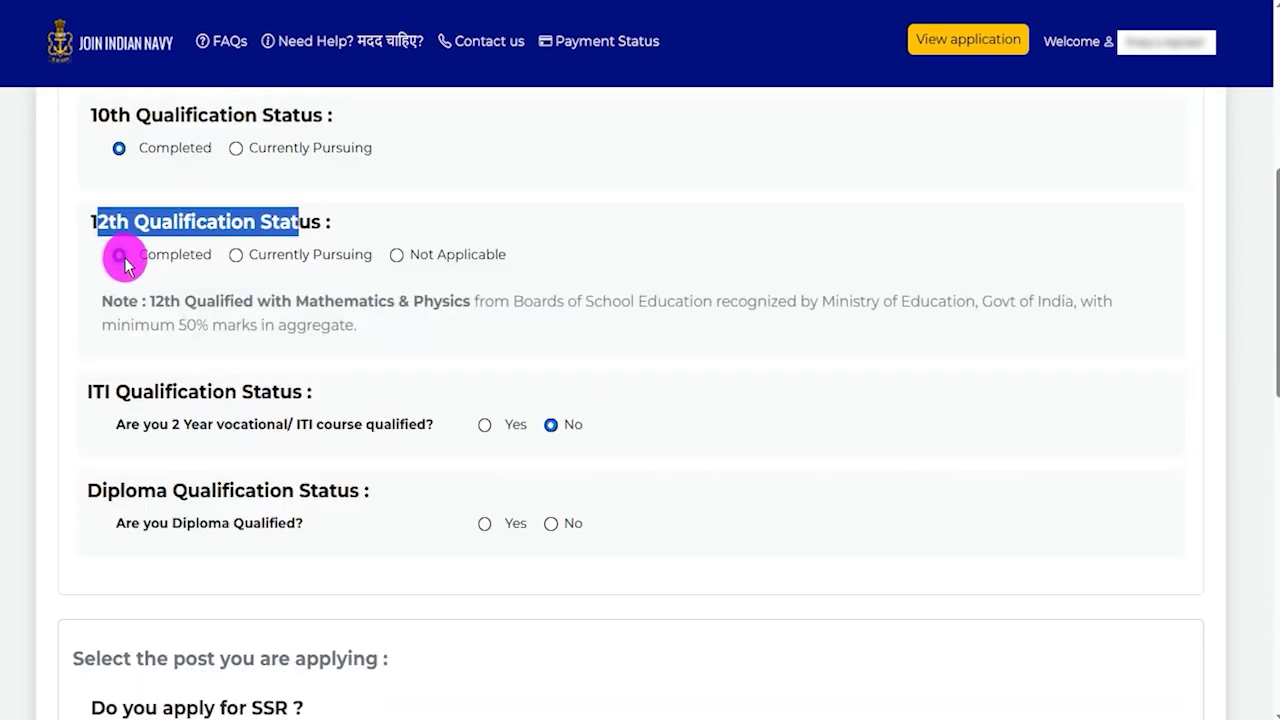
pyautogui.click(236, 255)
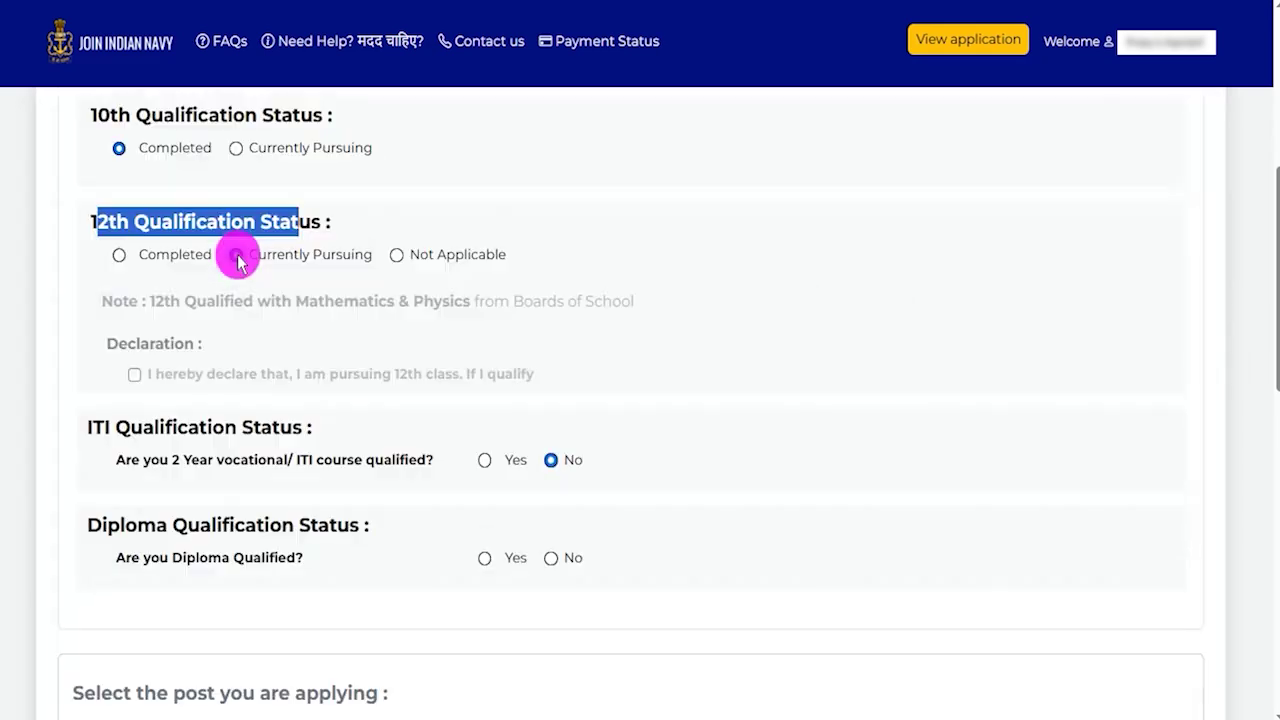
pyautogui.click(397, 255)
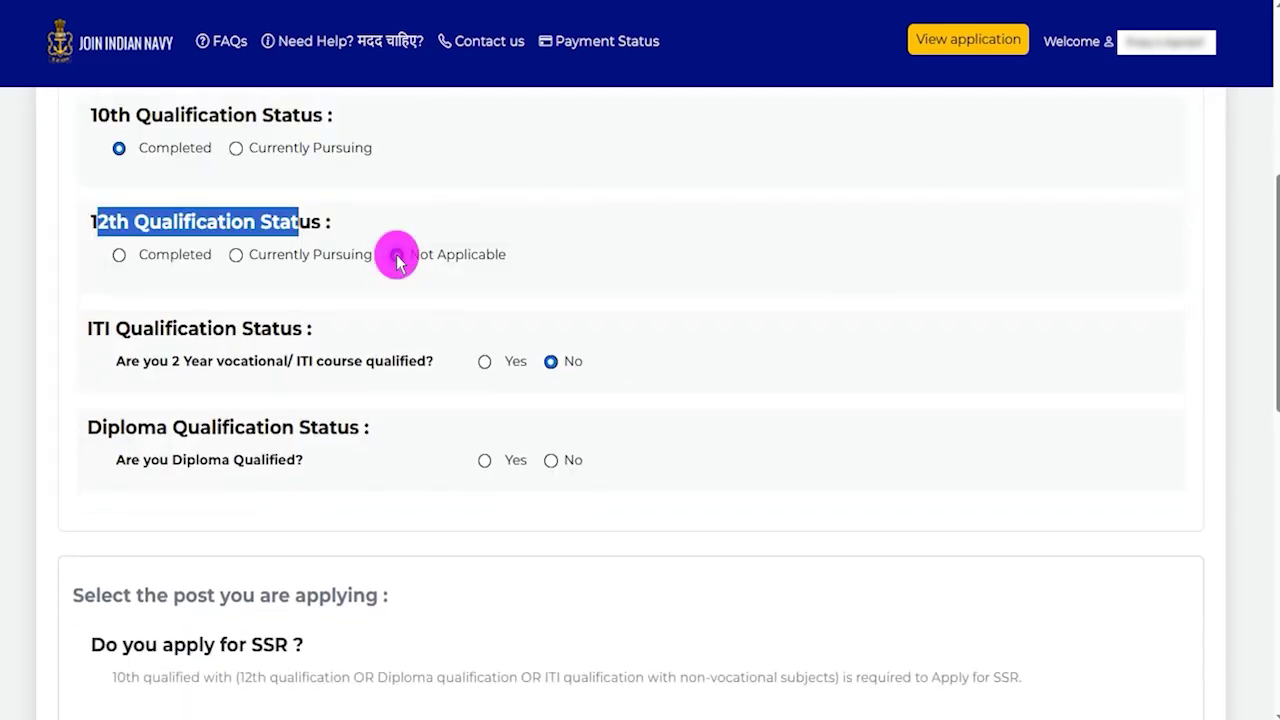
pyautogui.click(119, 255)
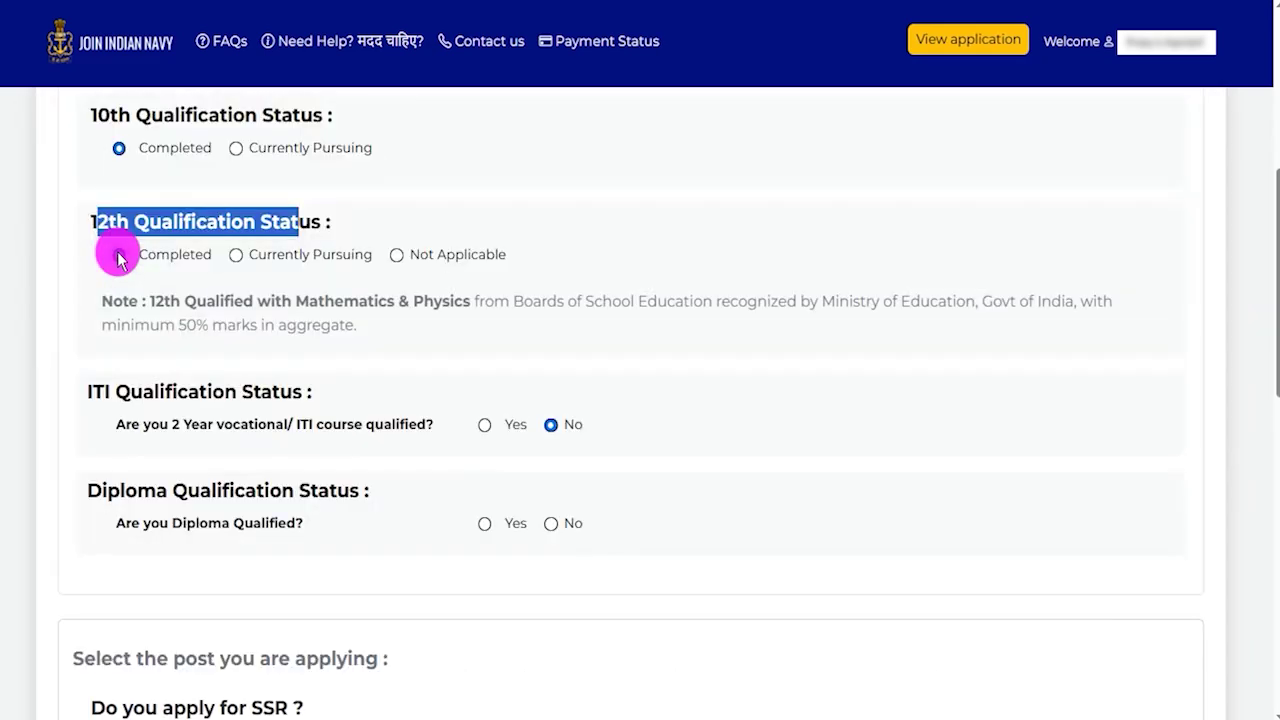
pyautogui.moveTo(165, 300); pyautogui.dragTo(430, 300)
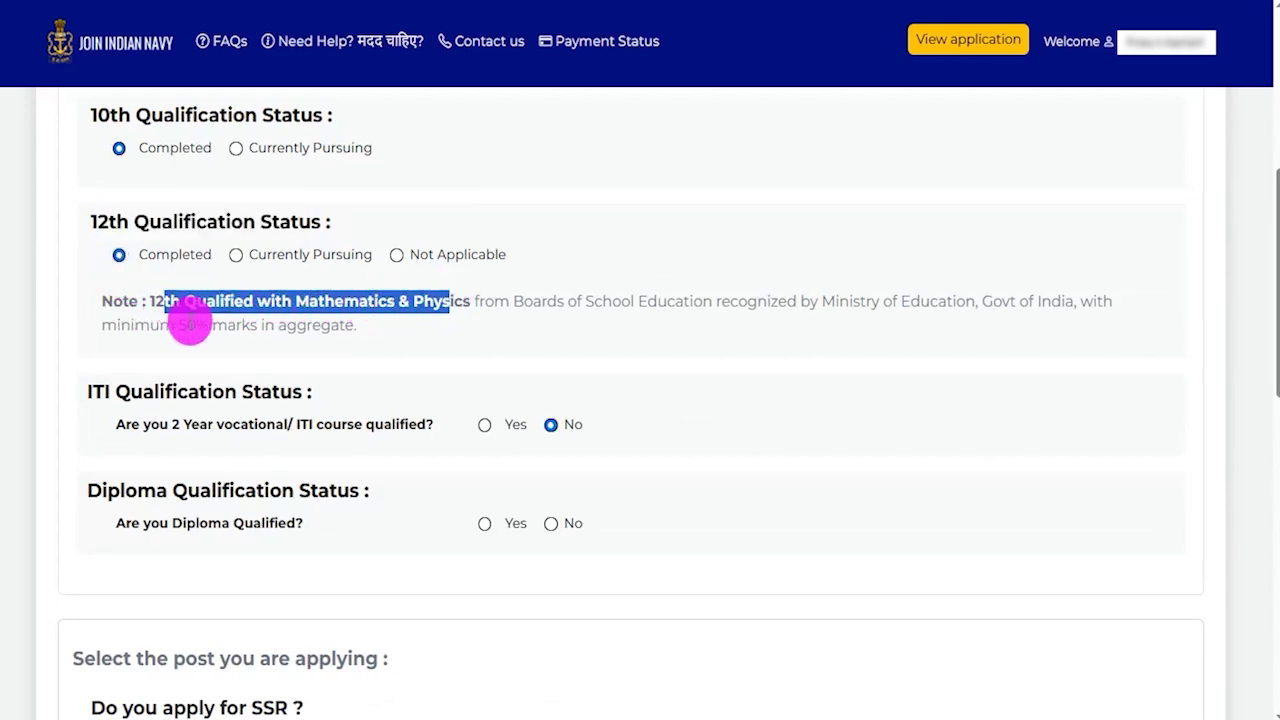
pyautogui.moveTo(180, 325); pyautogui.dragTo(220, 327)
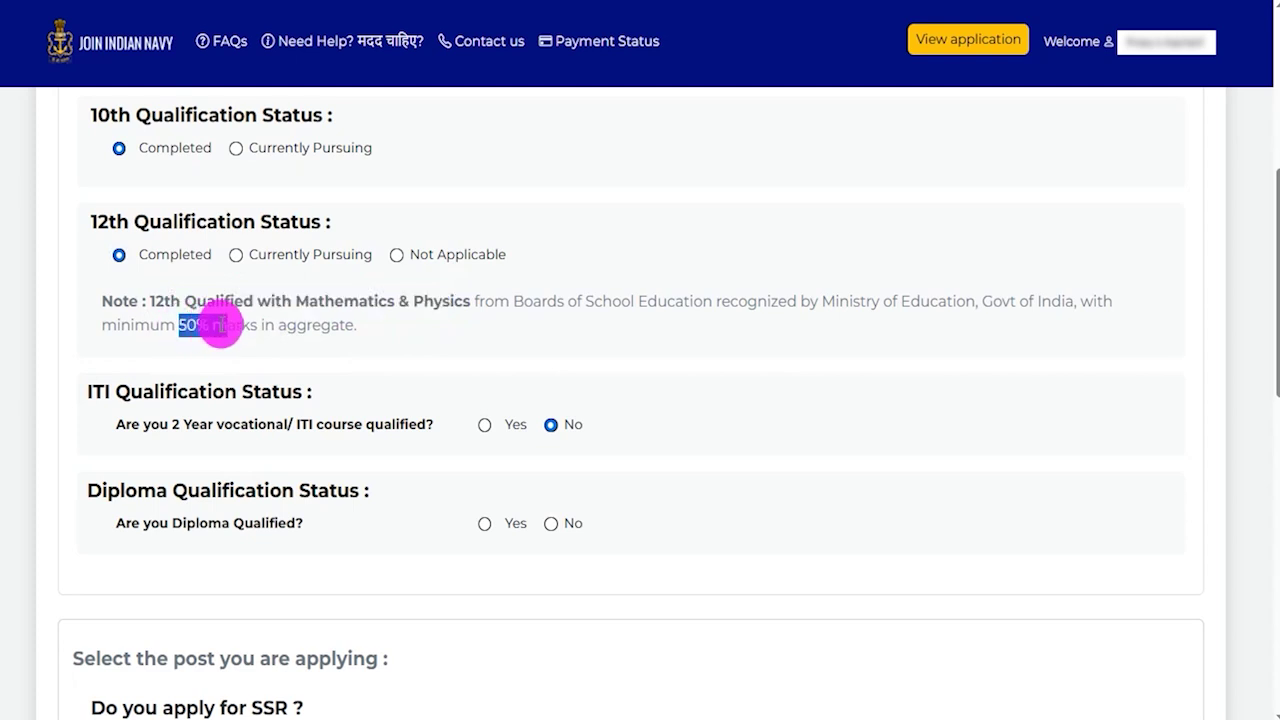
pyautogui.moveTo(232, 325); pyautogui.dragTo(292, 325)
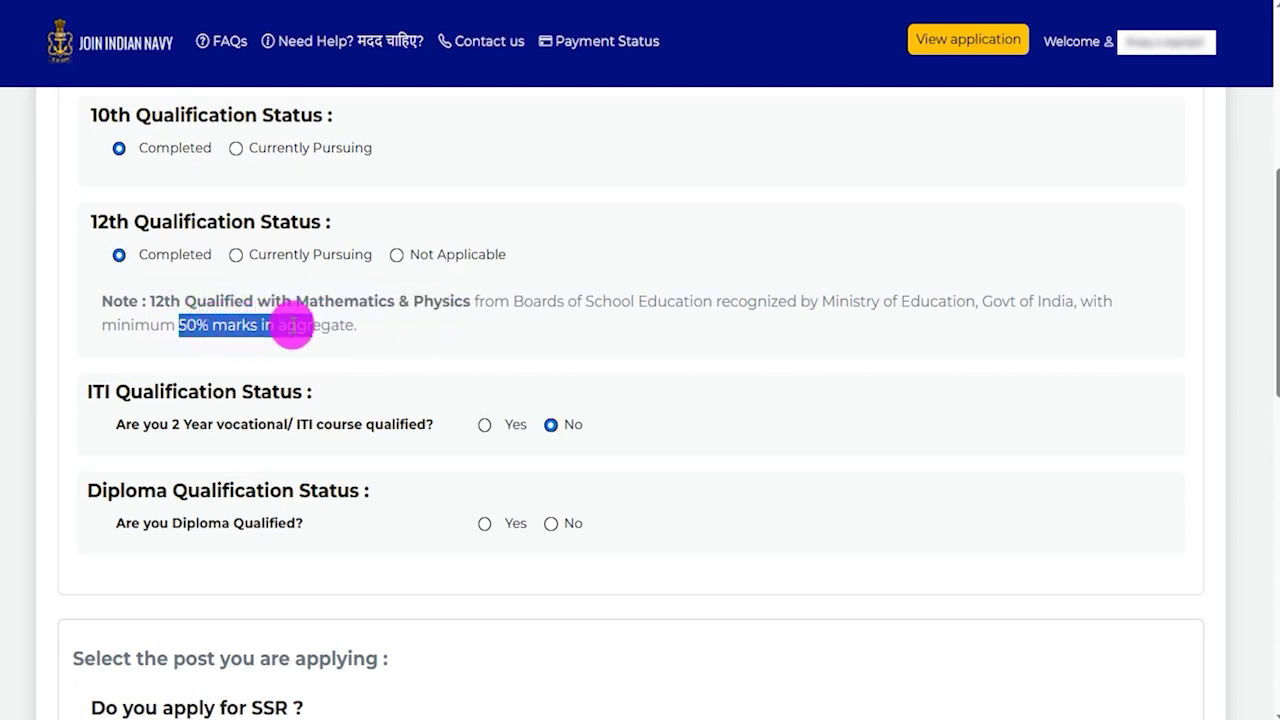
# Step: Try answering Yes to the ITI course and non-vocational subjects questions, and inspect the Physics and Maths mark fields
pyautogui.moveTo(104, 391); pyautogui.dragTo(260, 390)
pyautogui.moveTo(150, 424); pyautogui.dragTo(397, 428)
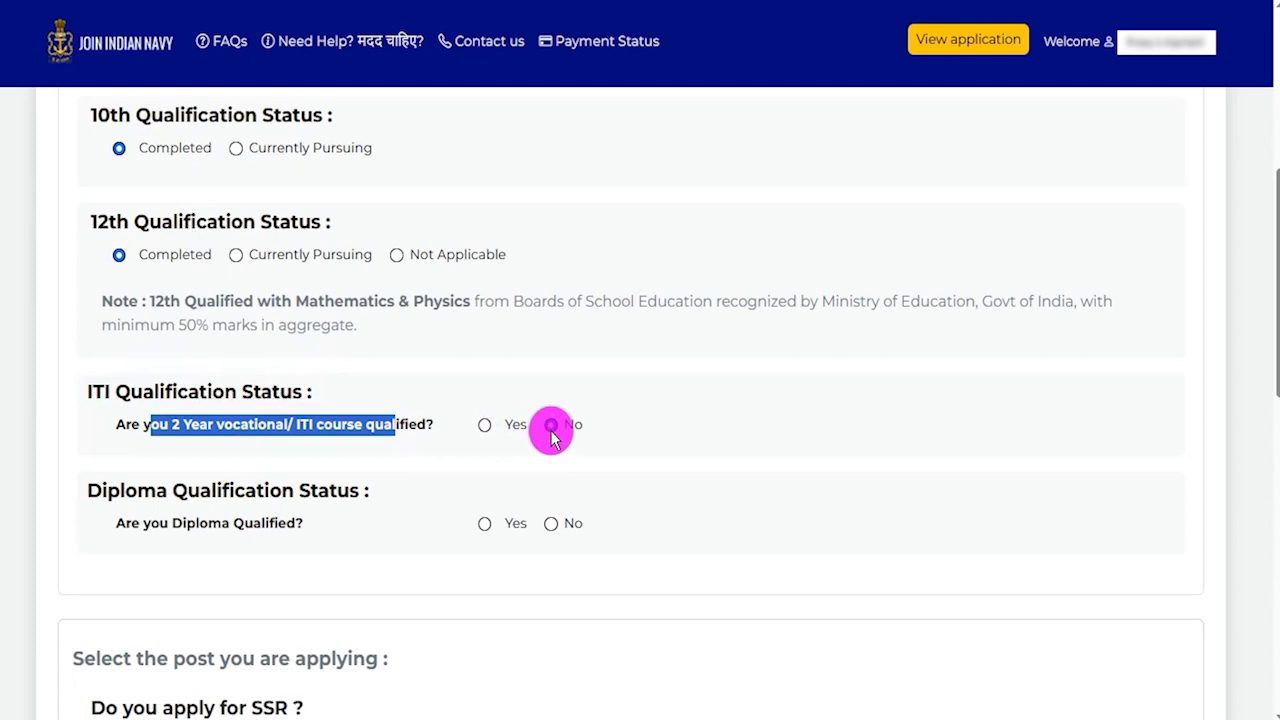
pyautogui.click(484, 425)
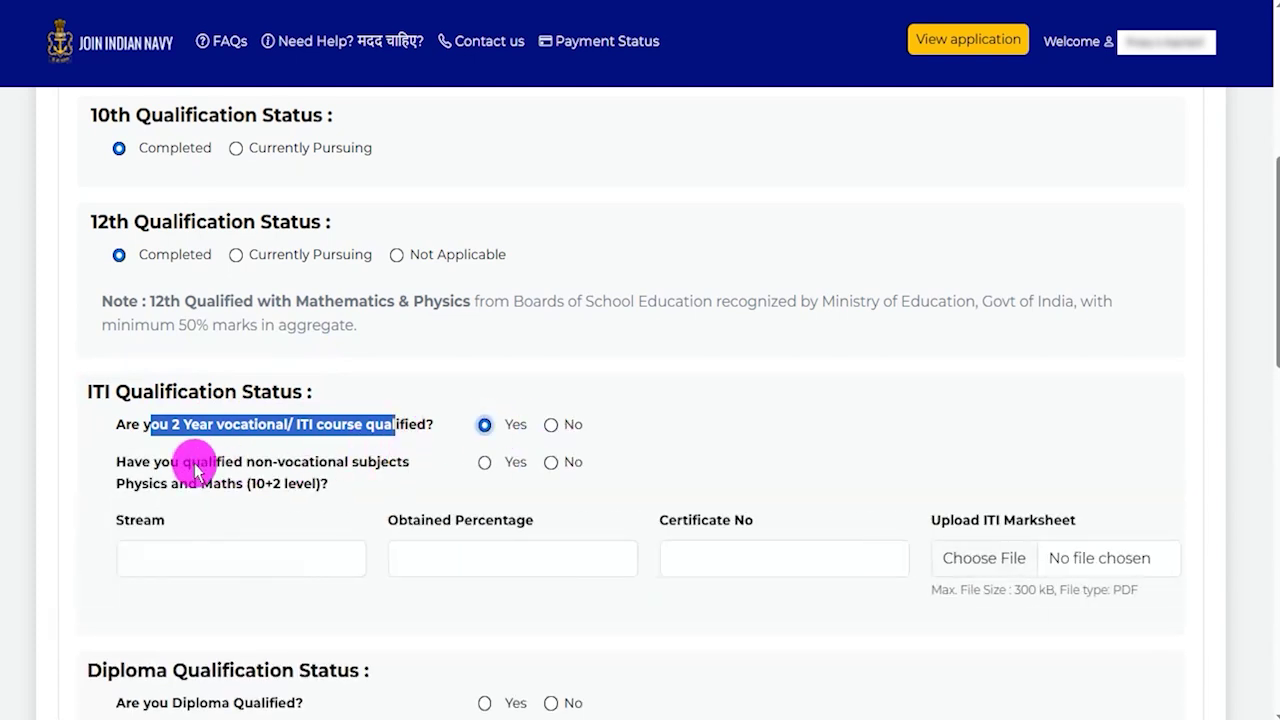
pyautogui.click(199, 493)
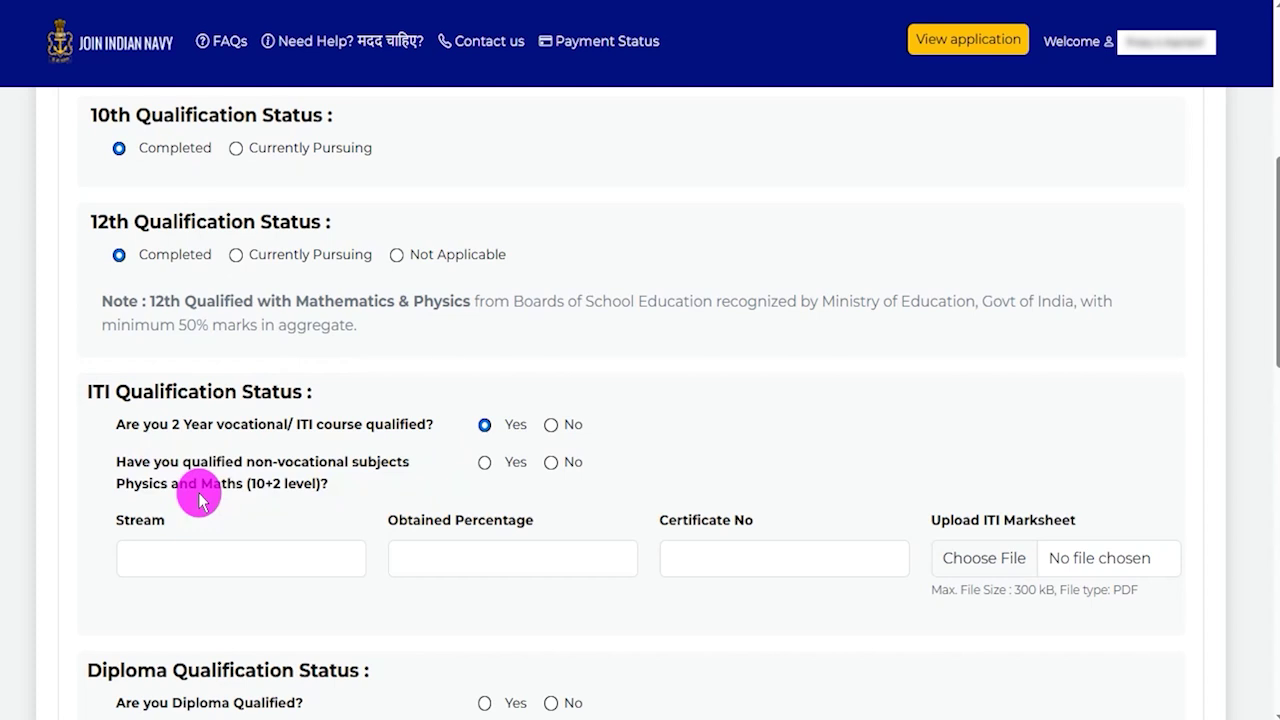
pyautogui.click(485, 462)
pyautogui.moveTo(143, 529); pyautogui.dragTo(214, 526)
pyautogui.click(210, 558)
pyautogui.moveTo(420, 522); pyautogui.dragTo(491, 557)
pyautogui.click(560, 568)
pyautogui.moveTo(662, 520); pyautogui.dragTo(731, 580)
pyautogui.click(742, 561)
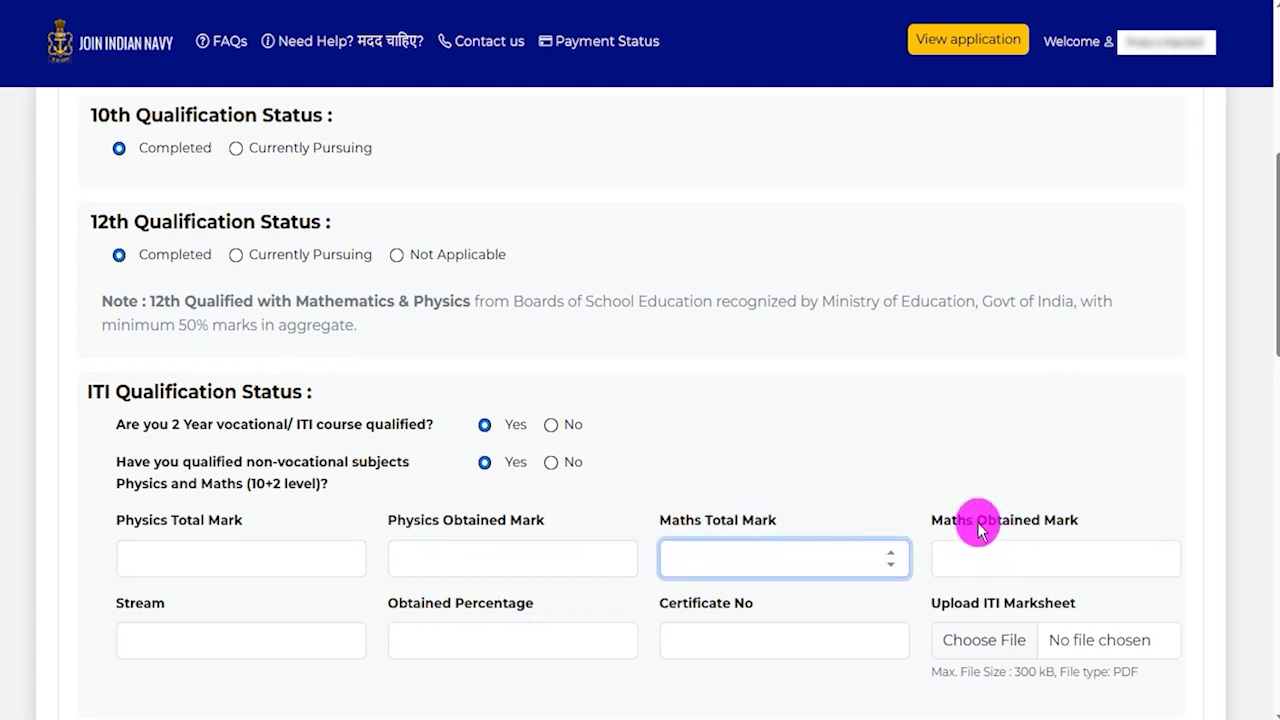
pyautogui.moveTo(945, 520); pyautogui.dragTo(1006, 560)
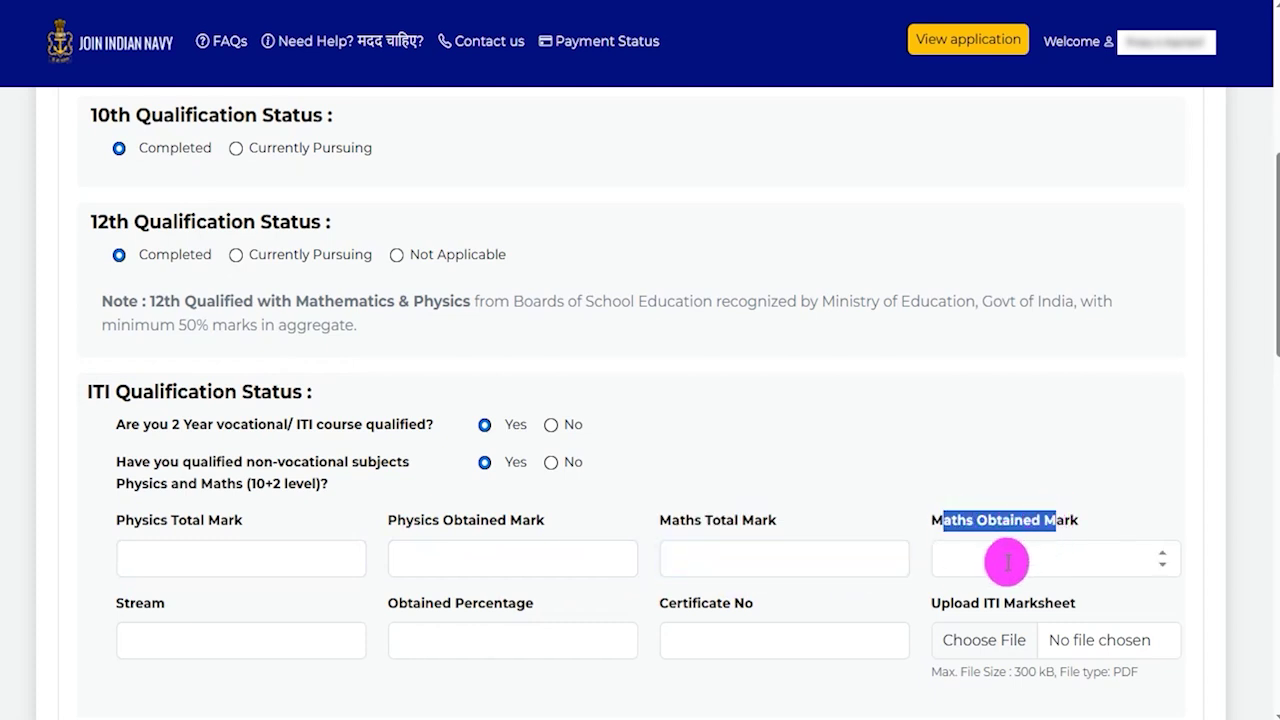
pyautogui.click(1007, 561)
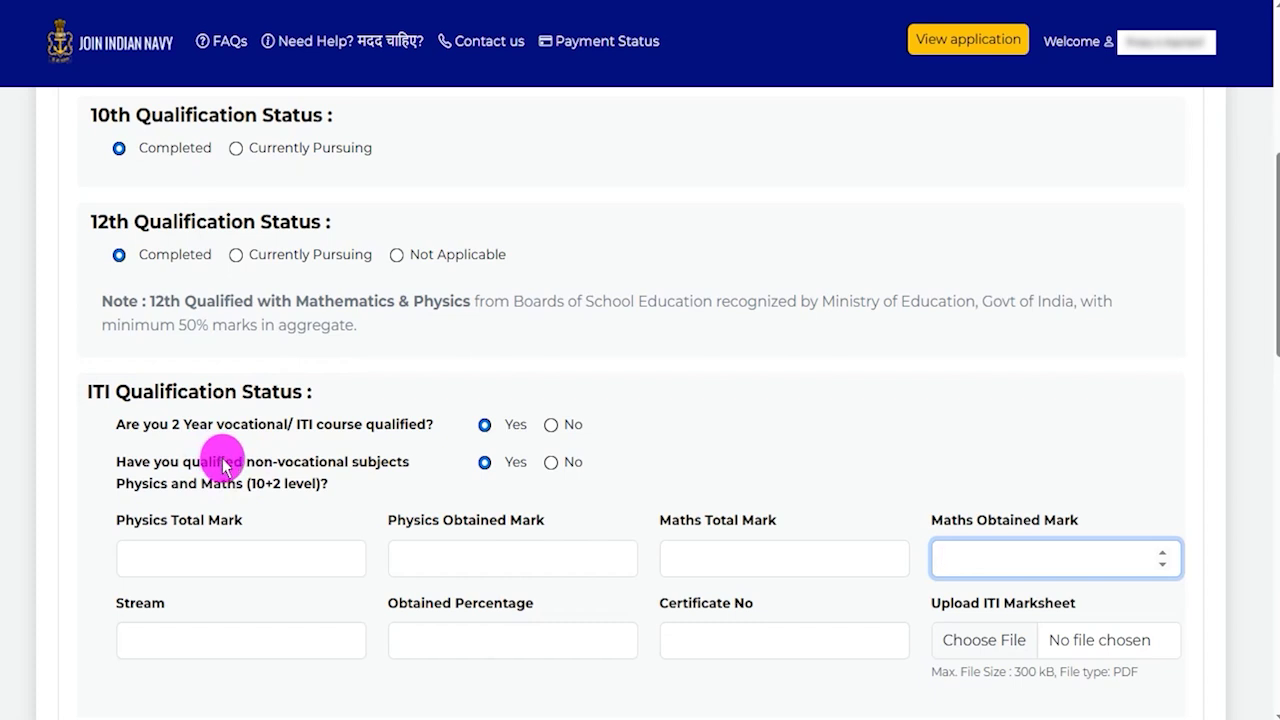
# Step: Try No for the non-vocational subjects question and examine the ITI stream, percentage, certificate number and marksheet upload fields
pyautogui.click(552, 463)
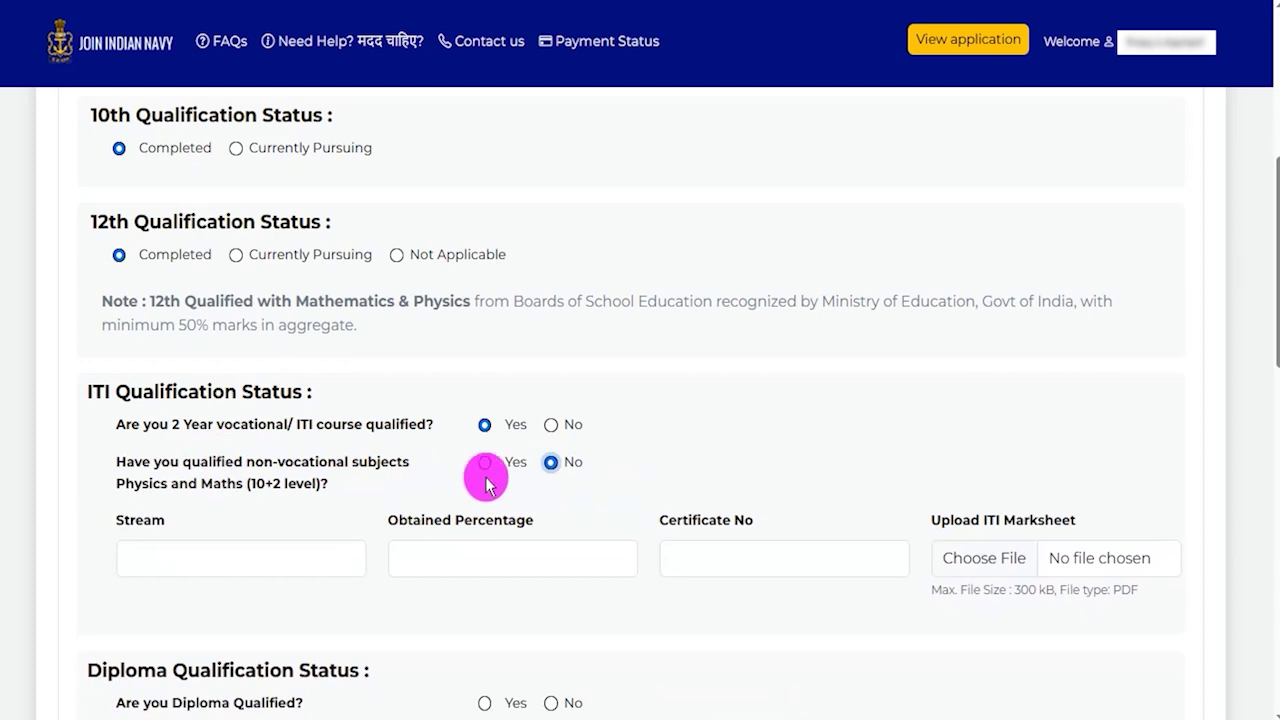
pyautogui.click(194, 550)
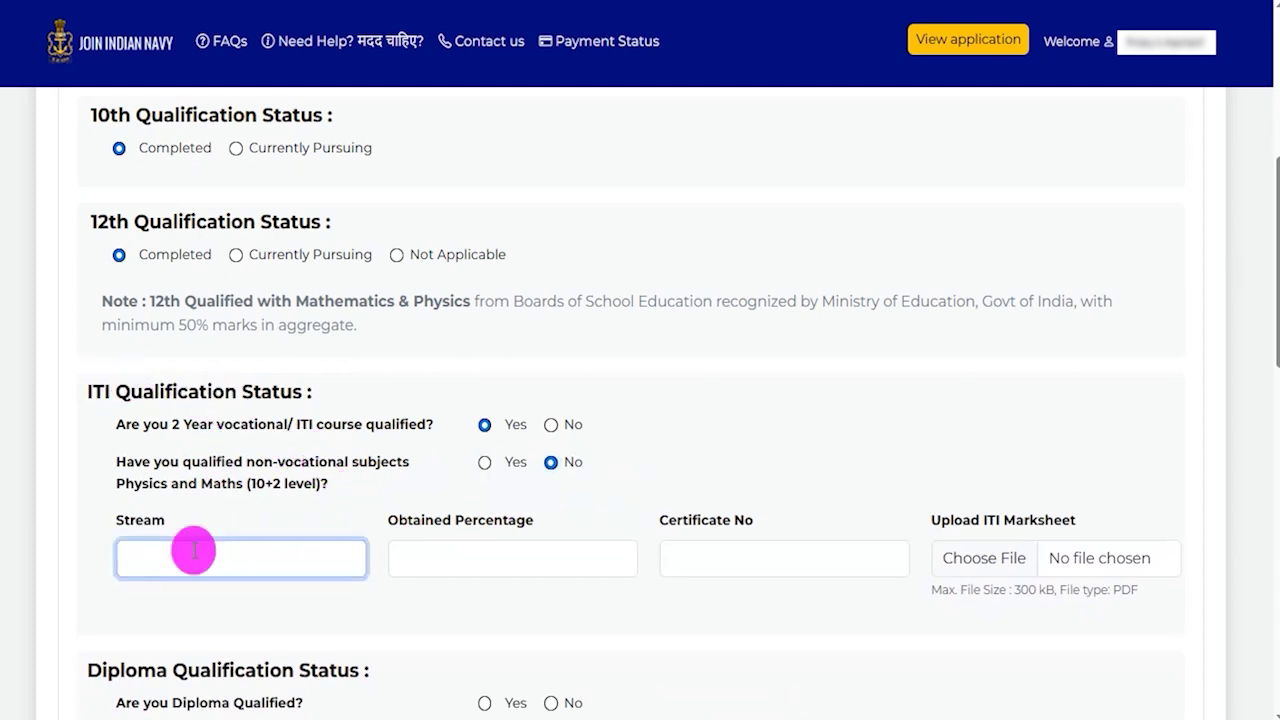
pyautogui.moveTo(406, 521); pyautogui.dragTo(503, 527)
pyautogui.click(472, 550)
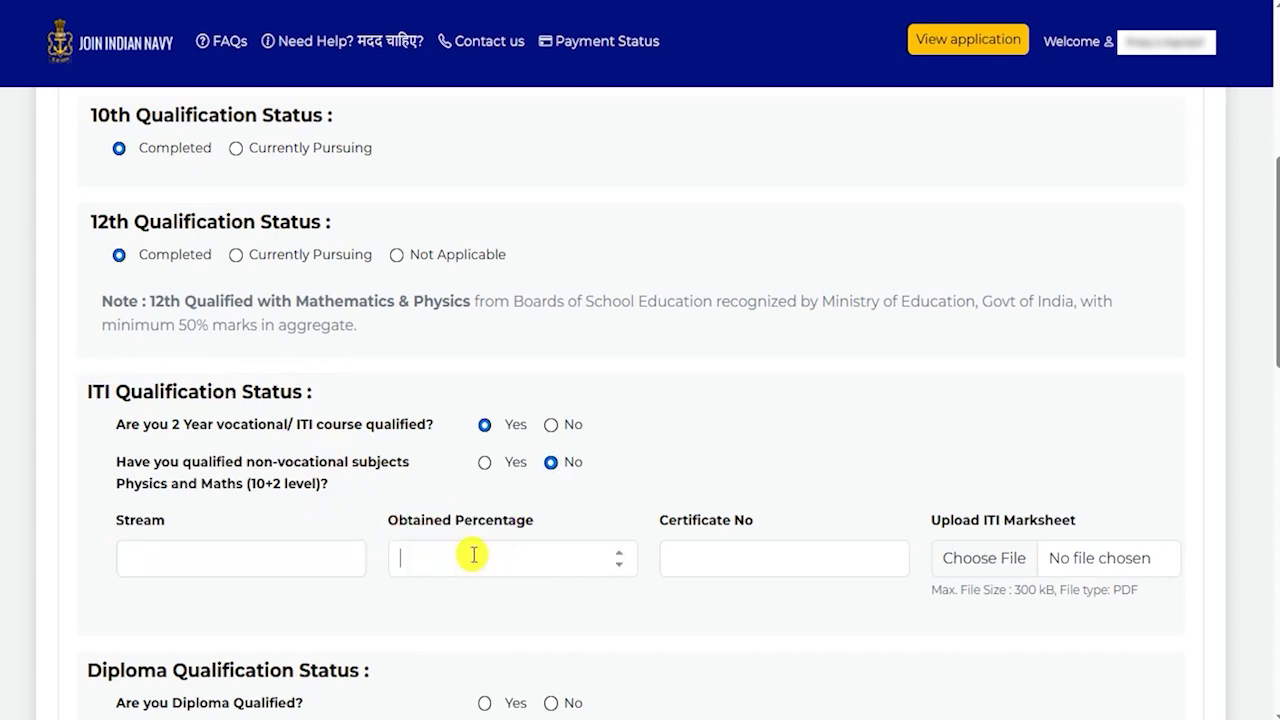
pyautogui.moveTo(677, 514); pyautogui.dragTo(741, 555)
pyautogui.click(741, 555)
pyautogui.moveTo(950, 521); pyautogui.dragTo(1060, 523)
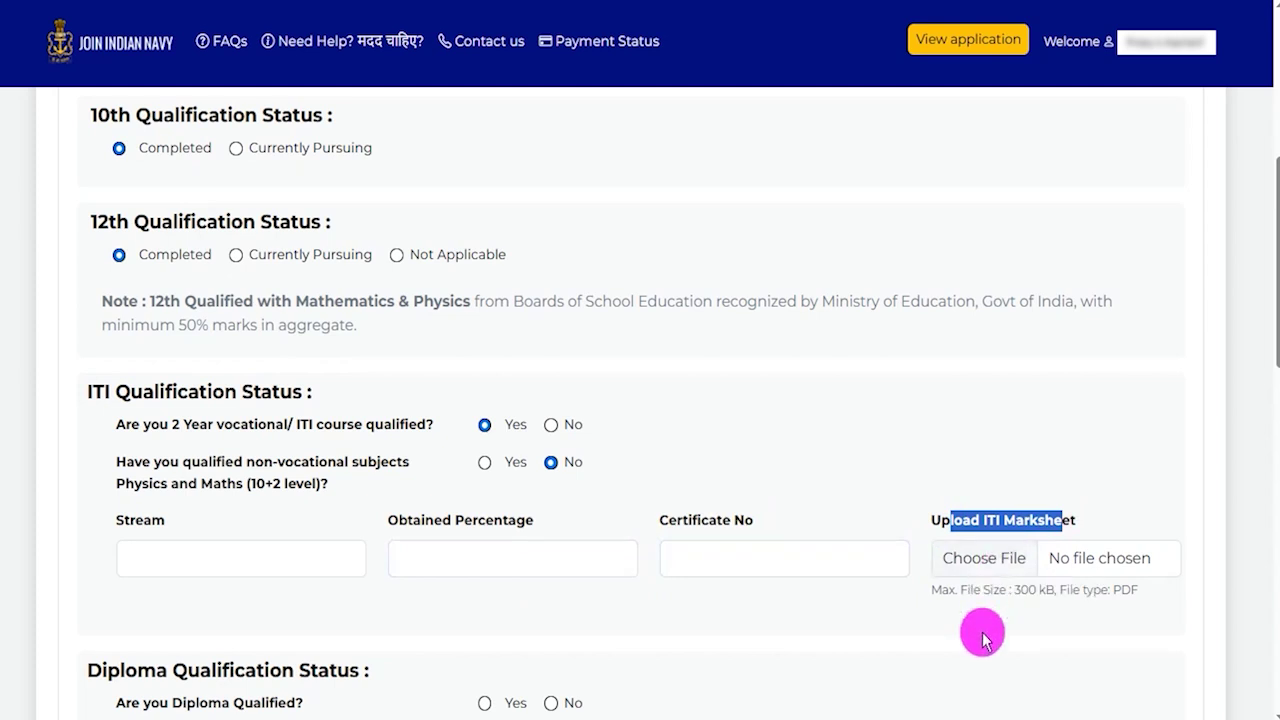
pyautogui.moveTo(1013, 590); pyautogui.dragTo(1117, 591)
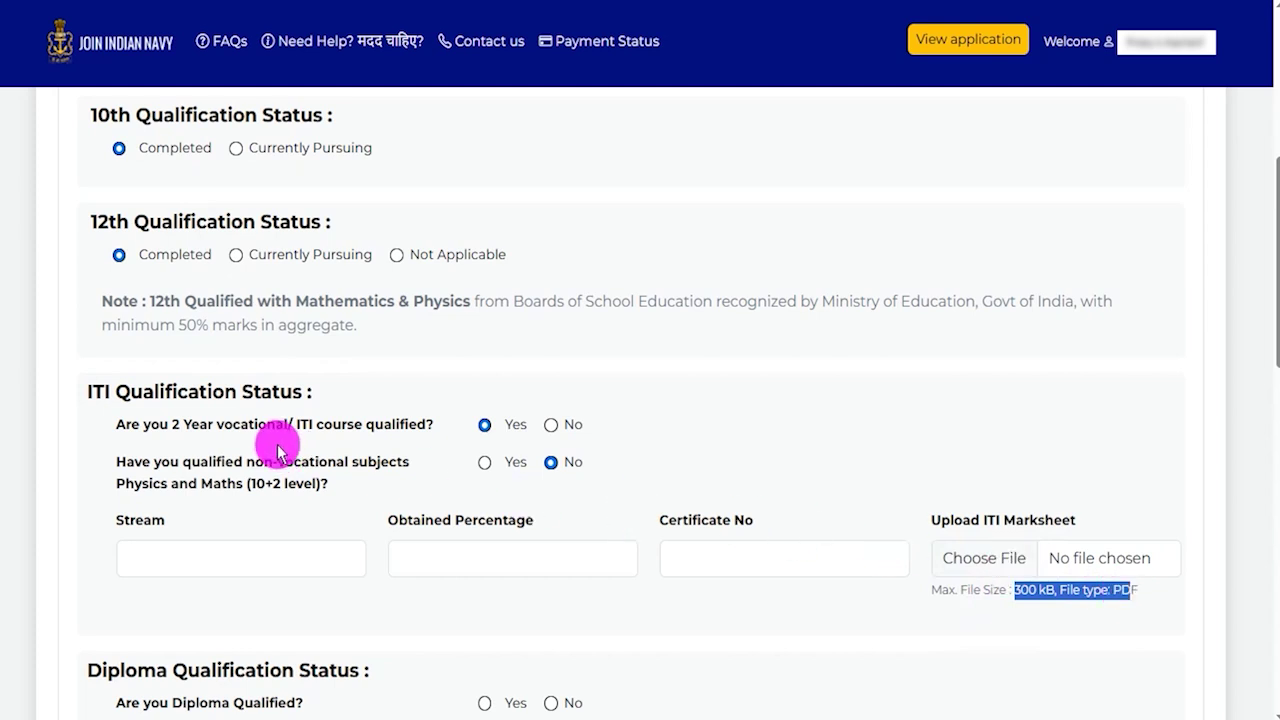
# Step: Set the 2 Year vocational/ITI course qualification answer to No
pyautogui.moveTo(150, 424); pyautogui.dragTo(428, 446)
pyautogui.click(548, 424)
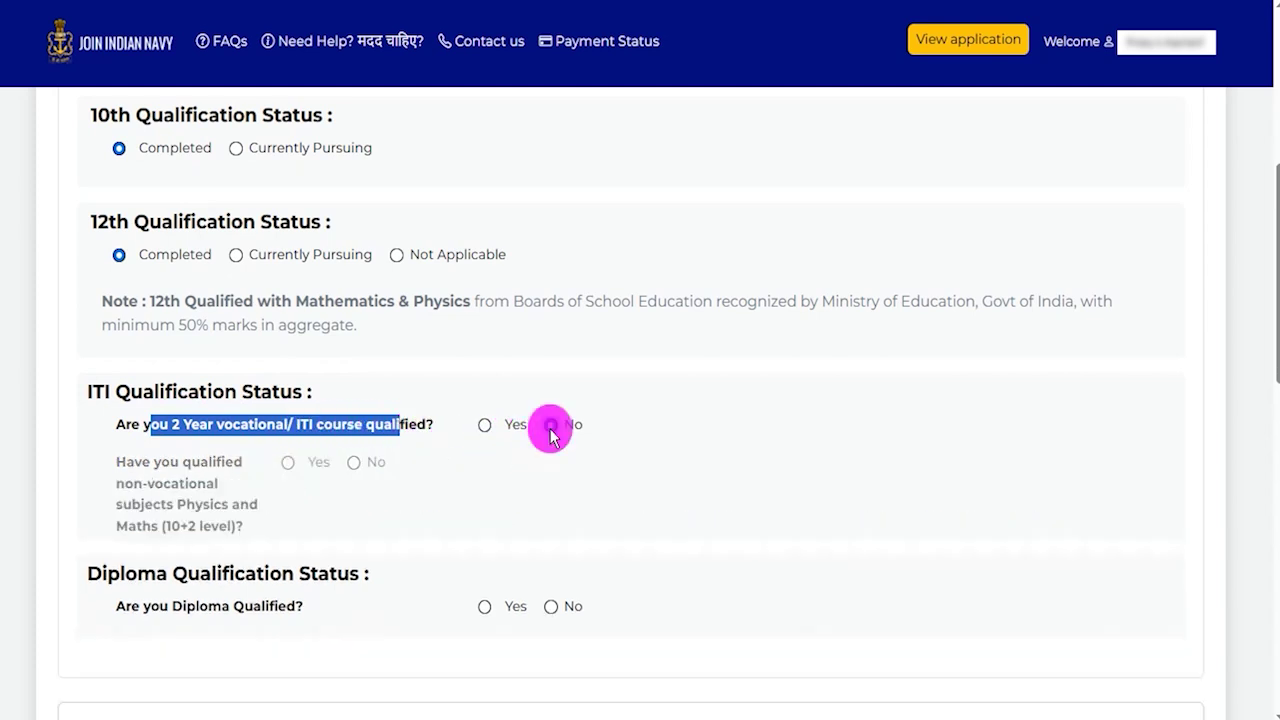
pyautogui.click(268, 562)
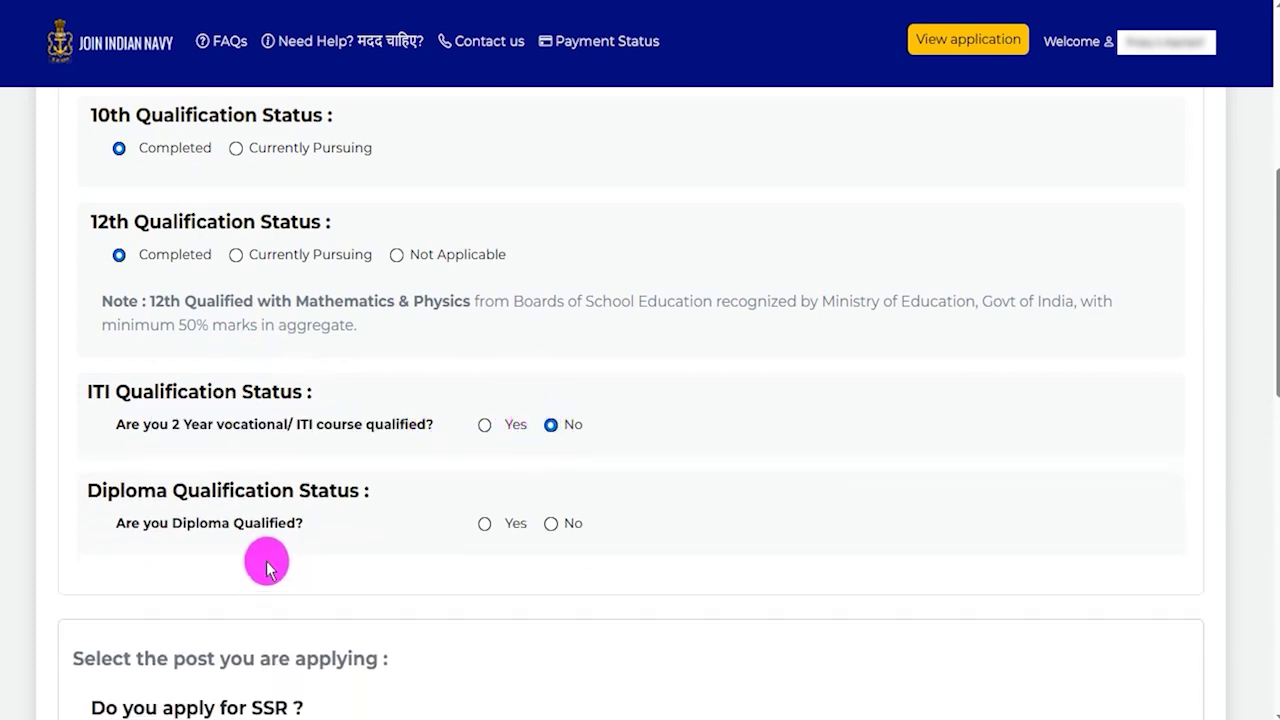
# Step: Try answering Yes to the Diploma Qualified question and inspect its stream, percentage, certificate number and marksheet upload fields
pyautogui.moveTo(115, 488); pyautogui.dragTo(322, 490)
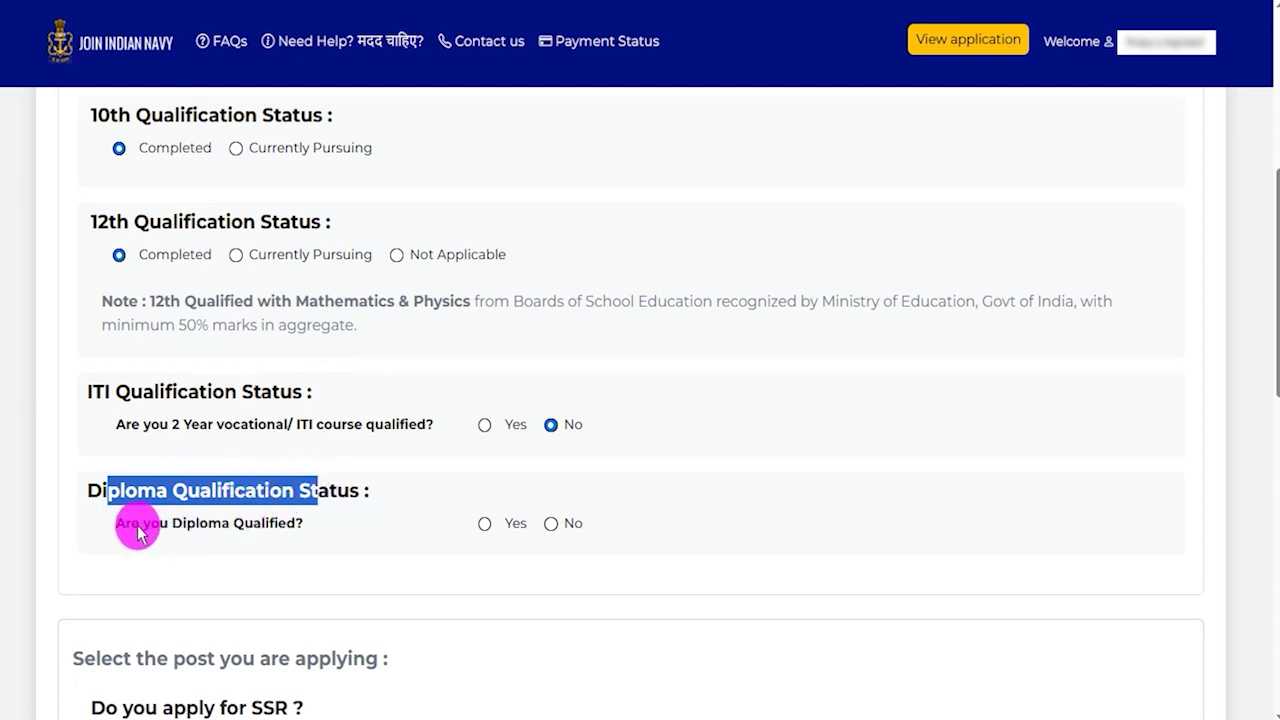
pyautogui.moveTo(126, 524); pyautogui.dragTo(254, 524)
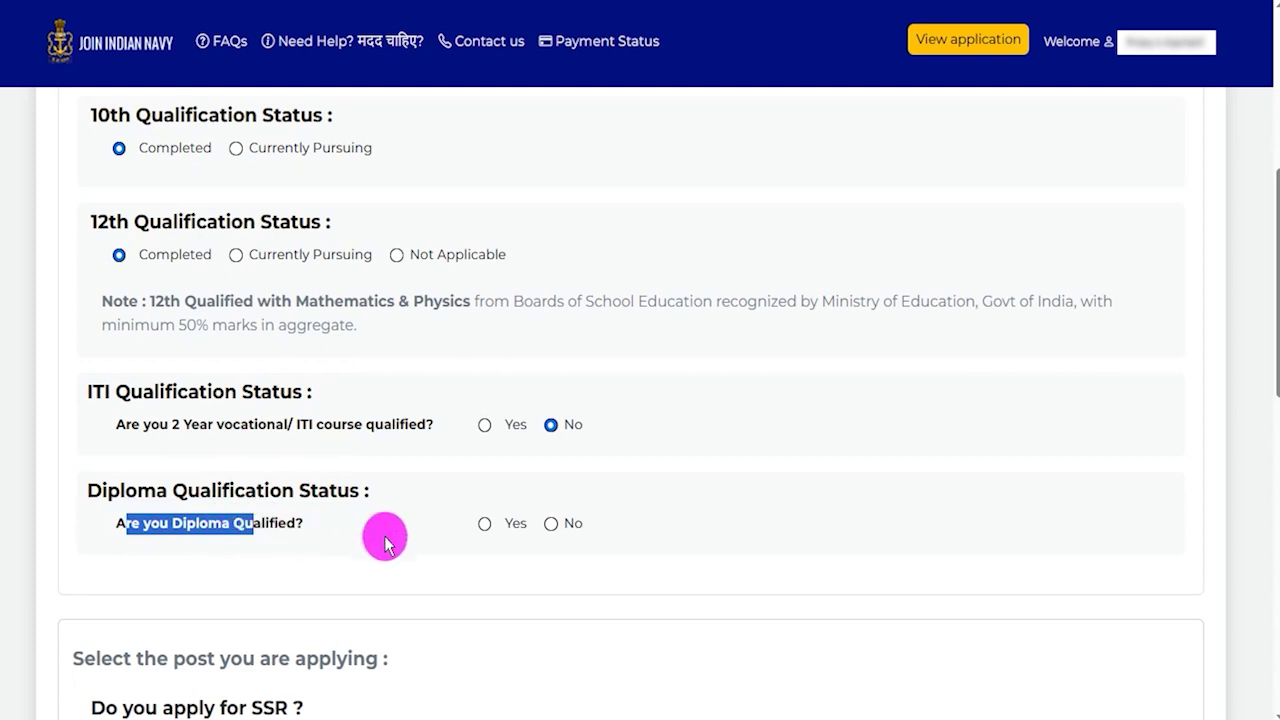
pyautogui.click(492, 537)
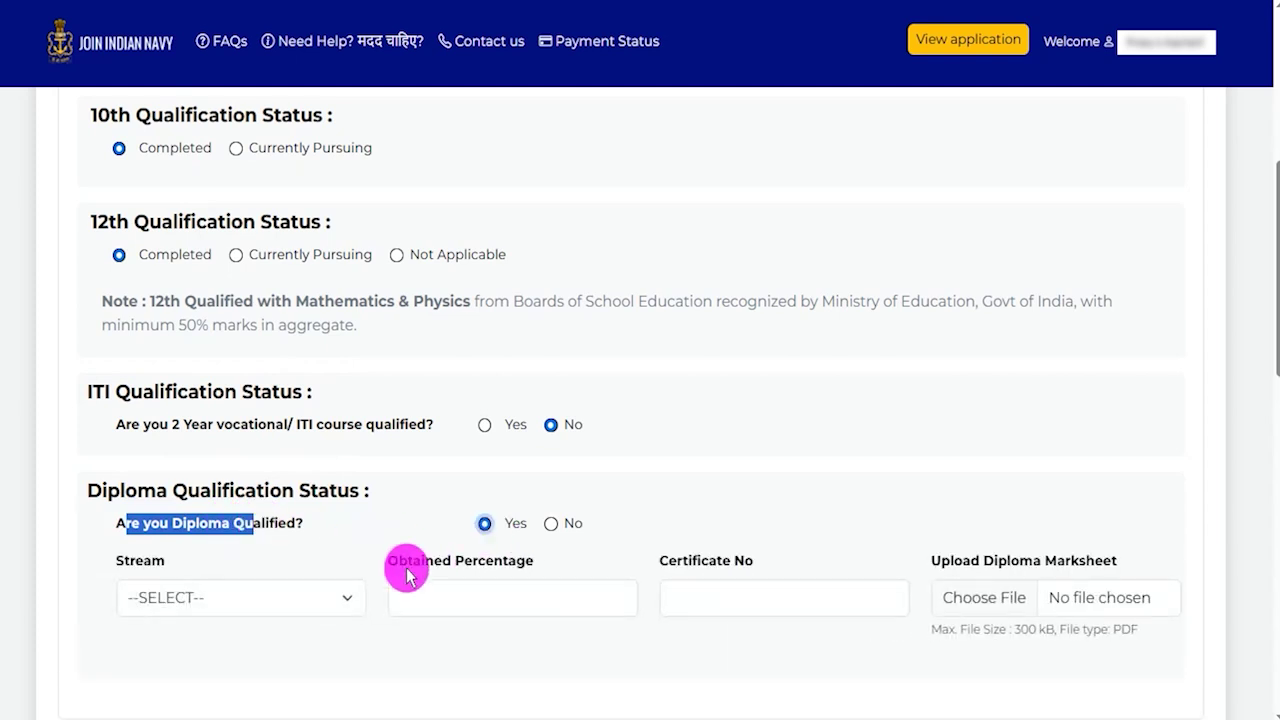
pyautogui.click(302, 603)
pyautogui.click(482, 601)
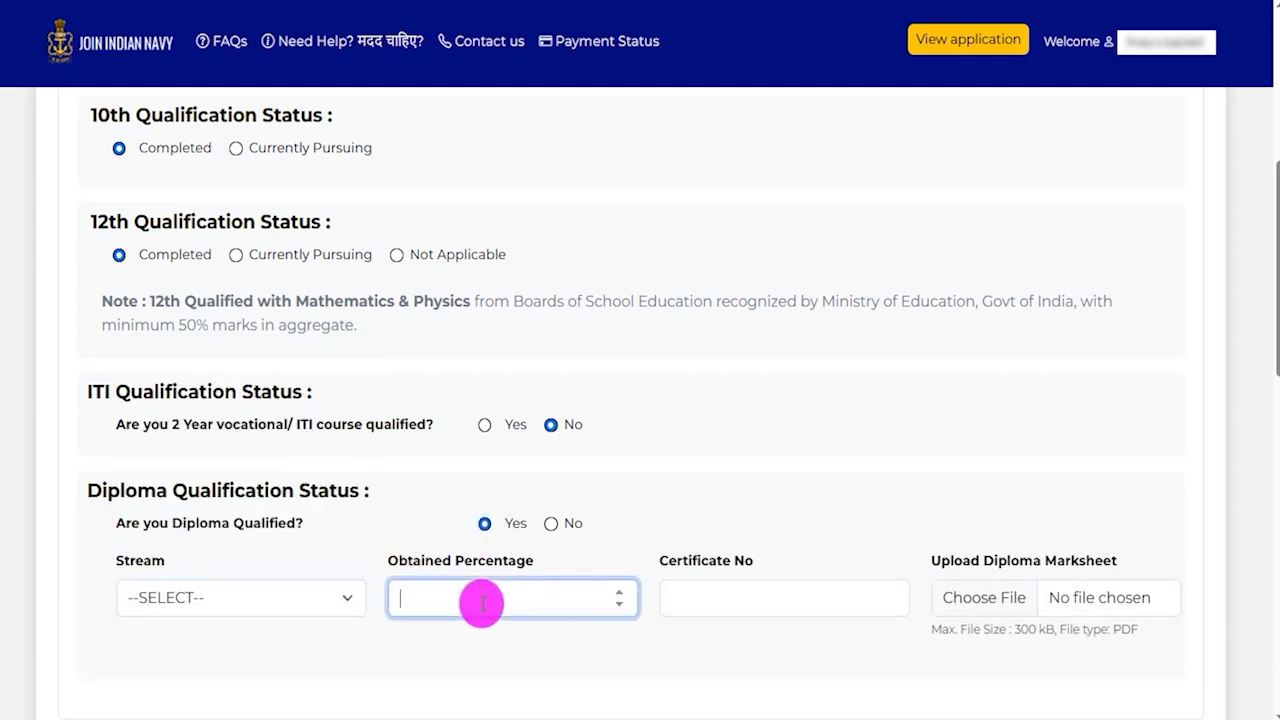
pyautogui.click(755, 600)
pyautogui.moveTo(957, 632); pyautogui.dragTo(1105, 634)
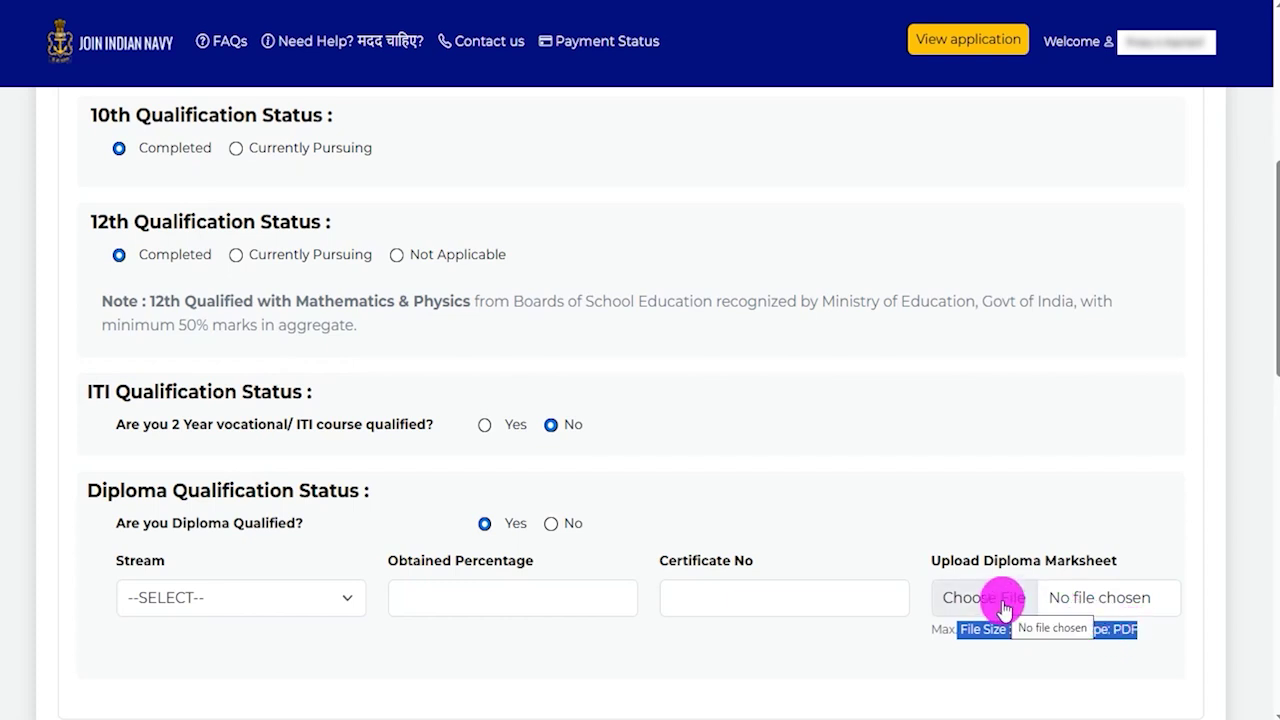
pyautogui.click(981, 678)
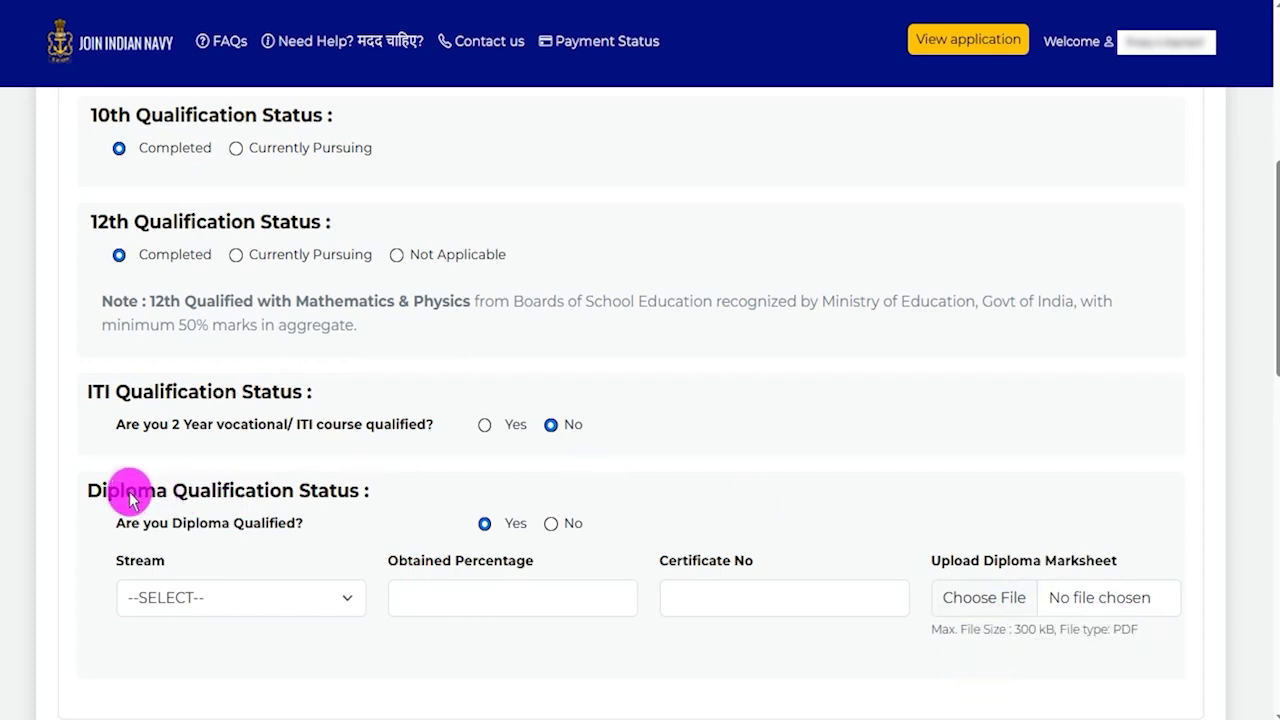
# Step: Set the Diploma Qualified answer to No
pyautogui.moveTo(127, 491); pyautogui.dragTo(247, 491)
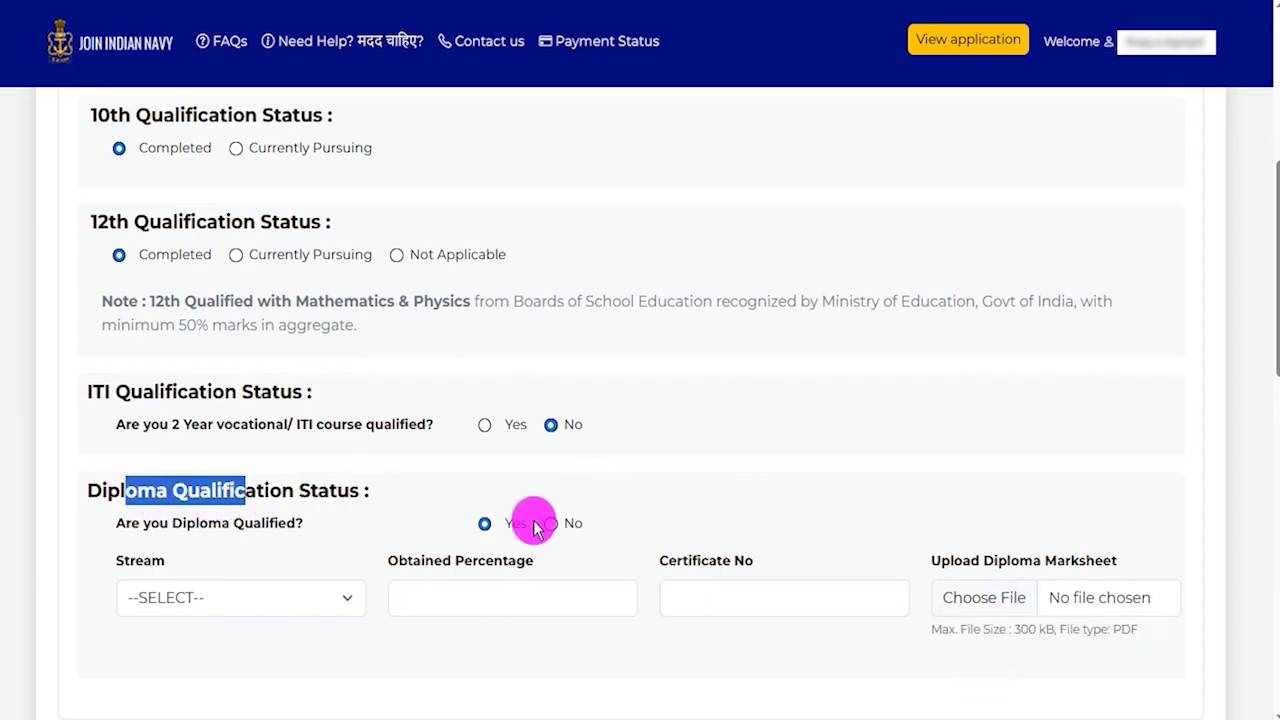
pyautogui.click(549, 524)
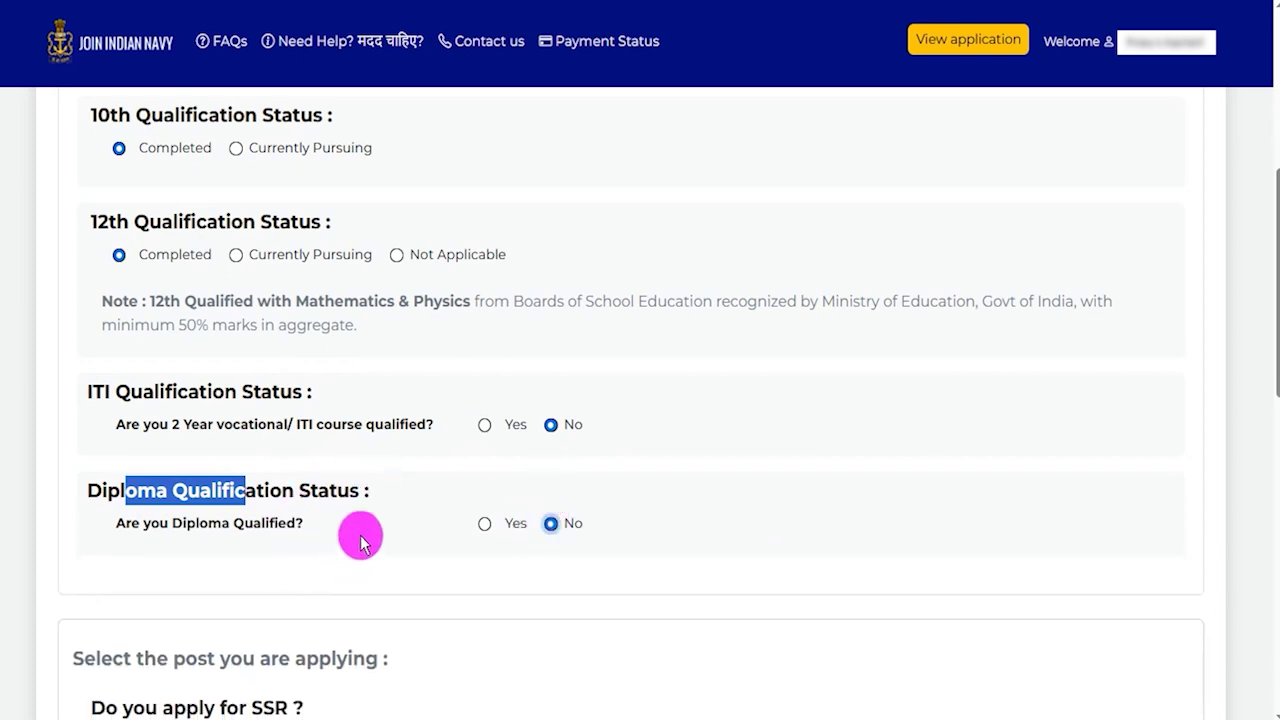
# Step: Try answering Yes to applying for SSR and to being a sponsored SSR candidate, and review the Sponsorship Type options
pyautogui.scroll(-4, 361, 540)
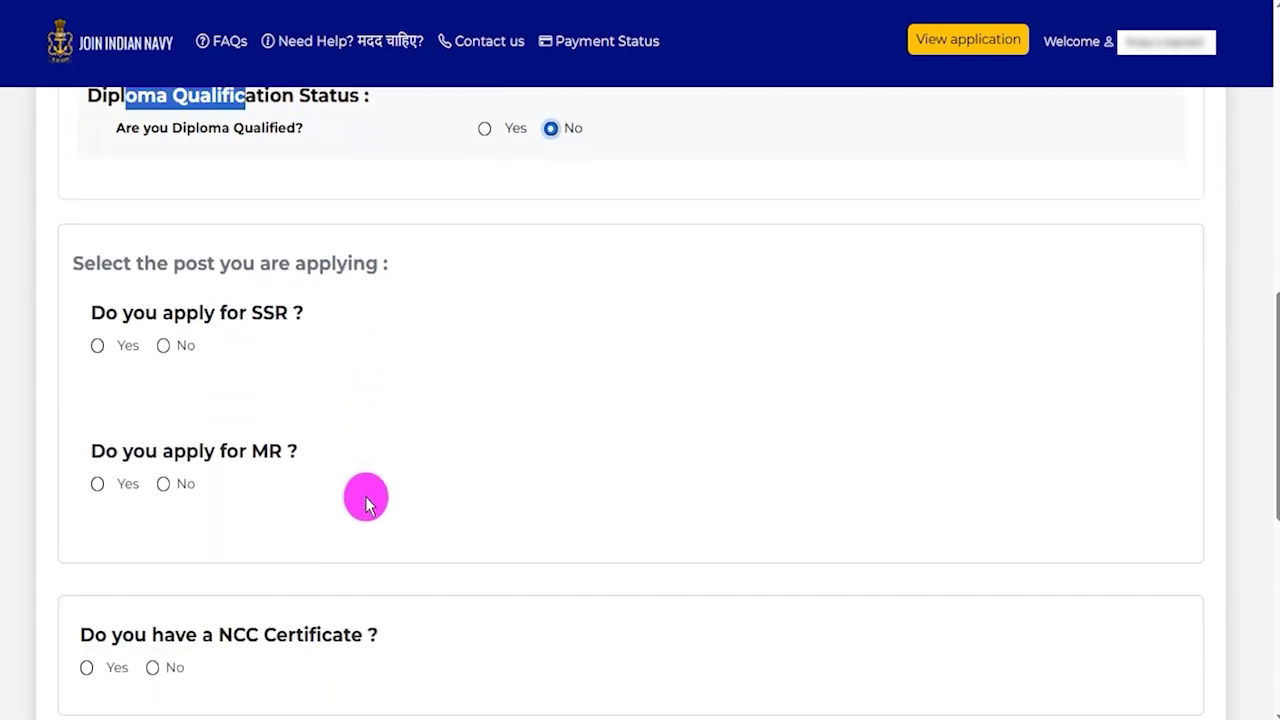
pyautogui.moveTo(102, 313); pyautogui.dragTo(285, 318)
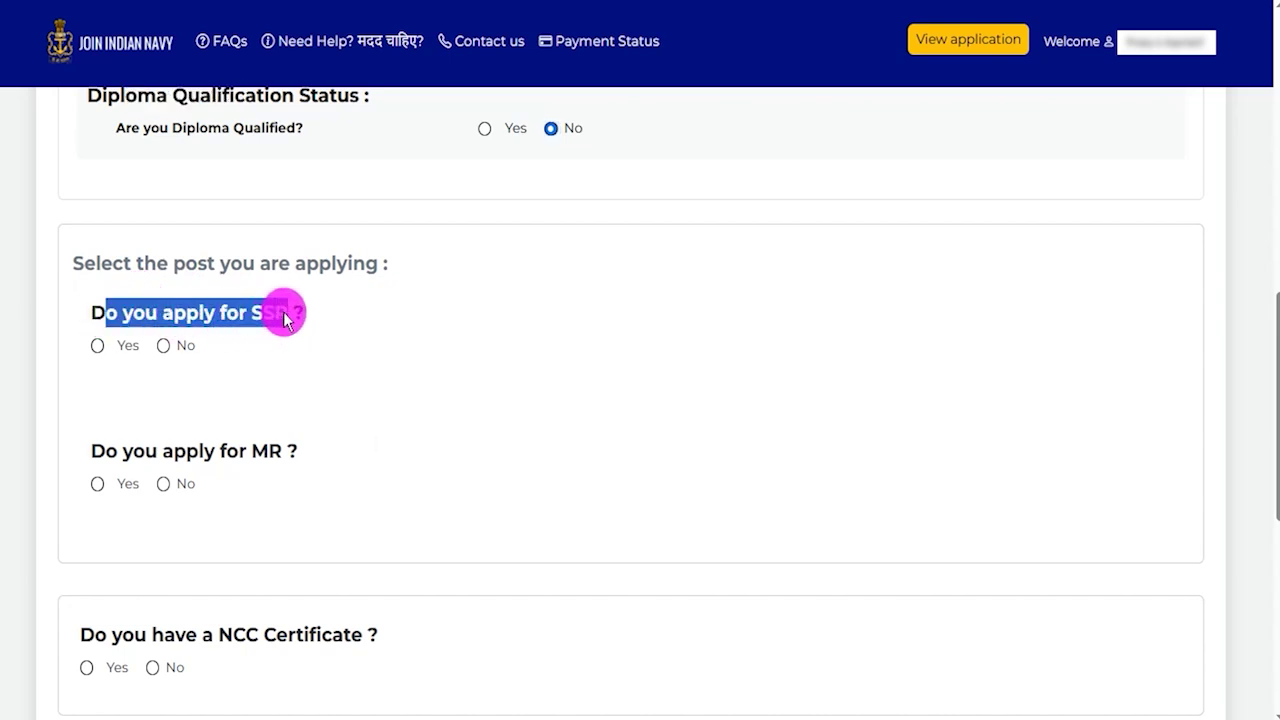
pyautogui.click(97, 345)
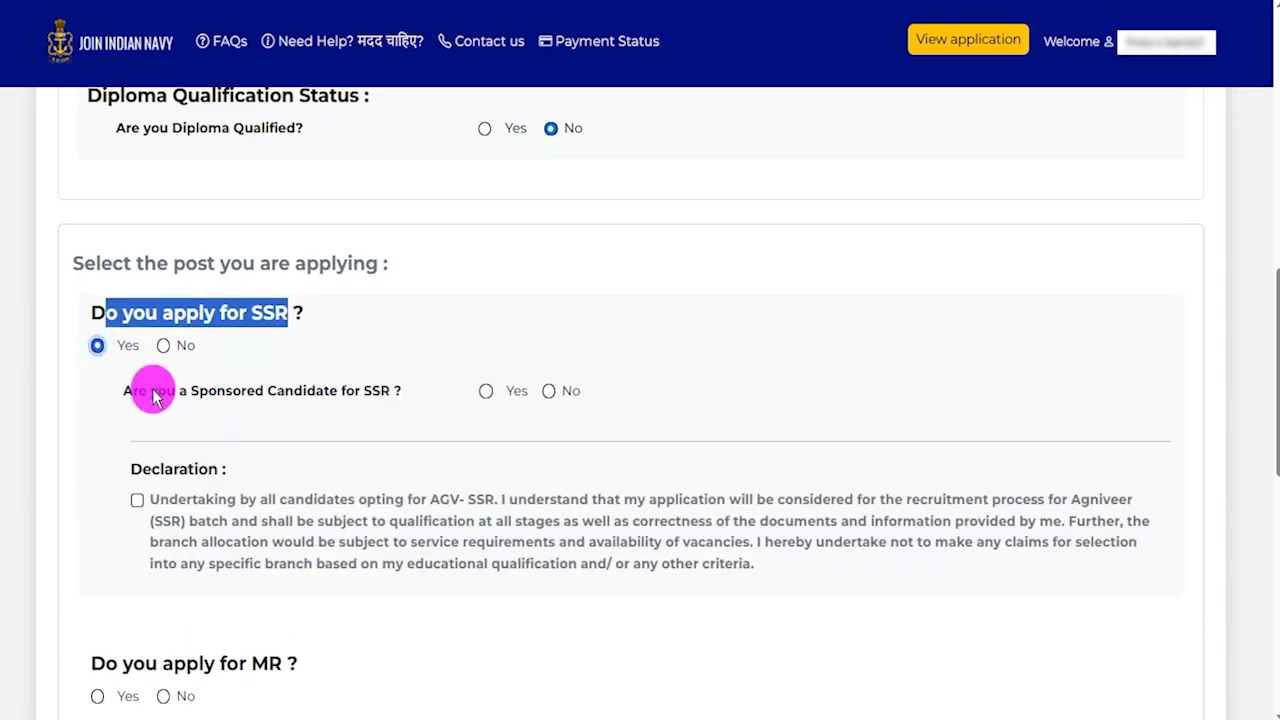
pyautogui.click(486, 391)
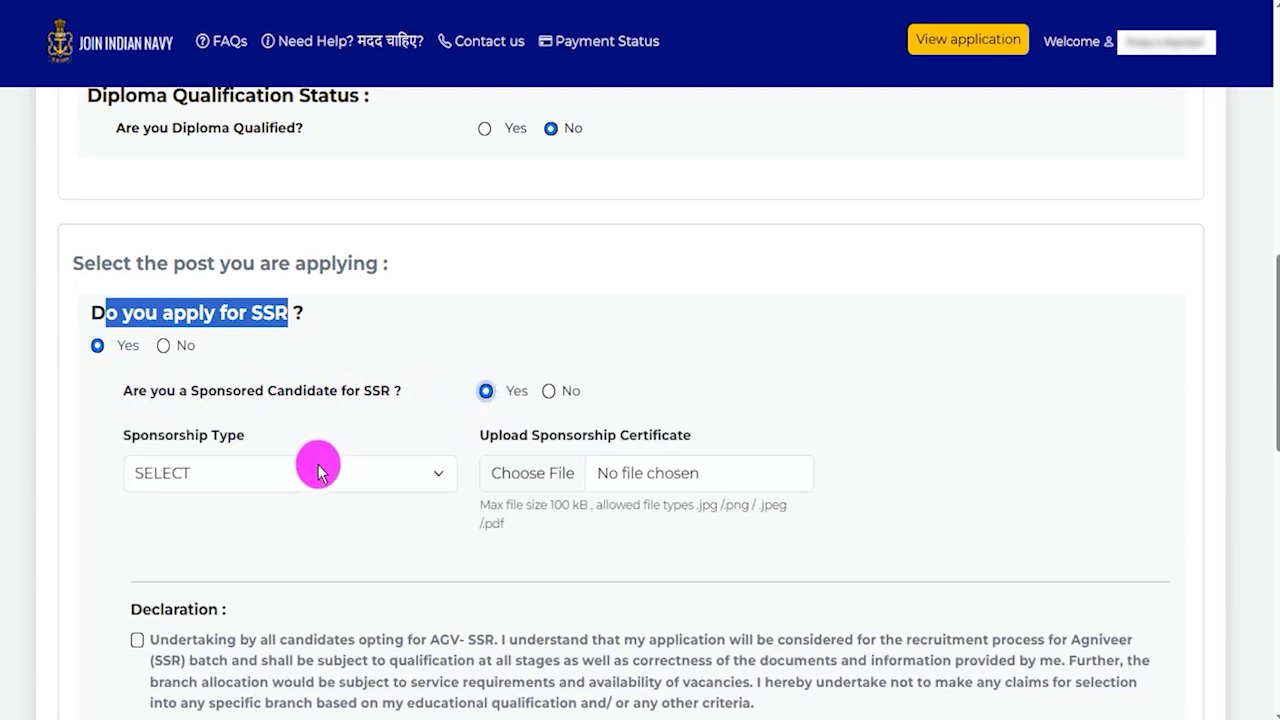
pyautogui.click(252, 478)
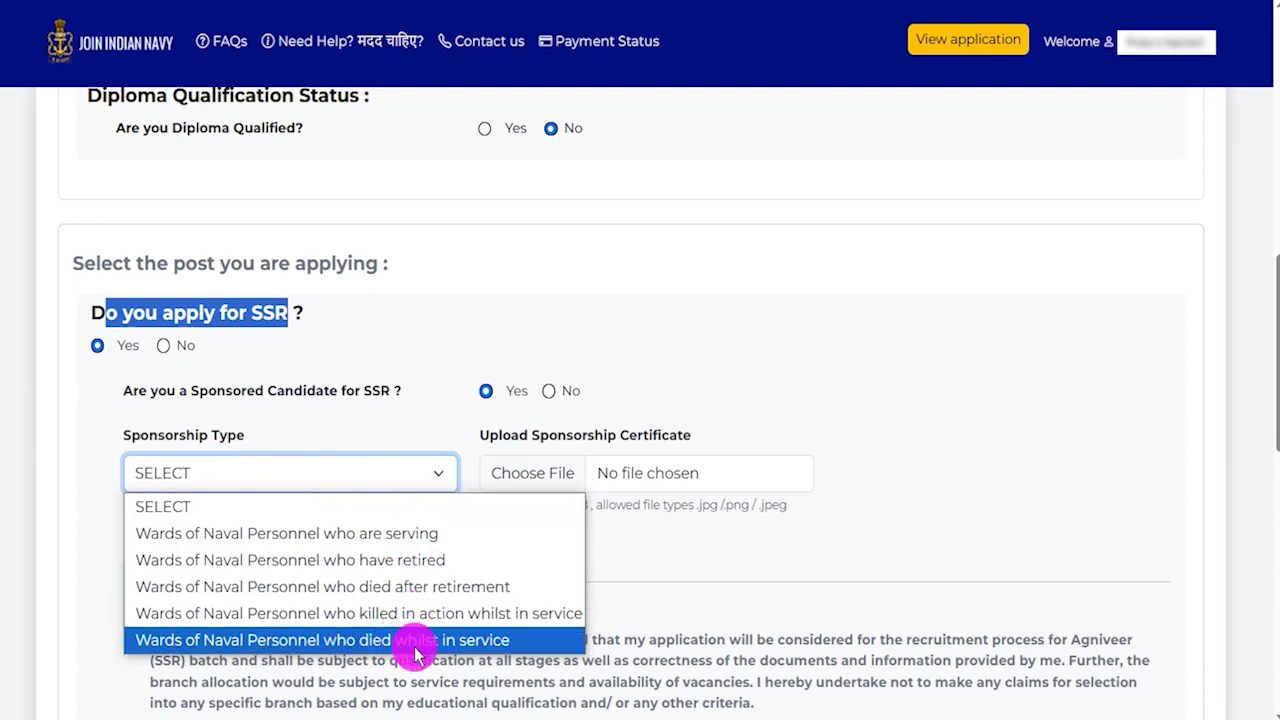
pyautogui.click(725, 548)
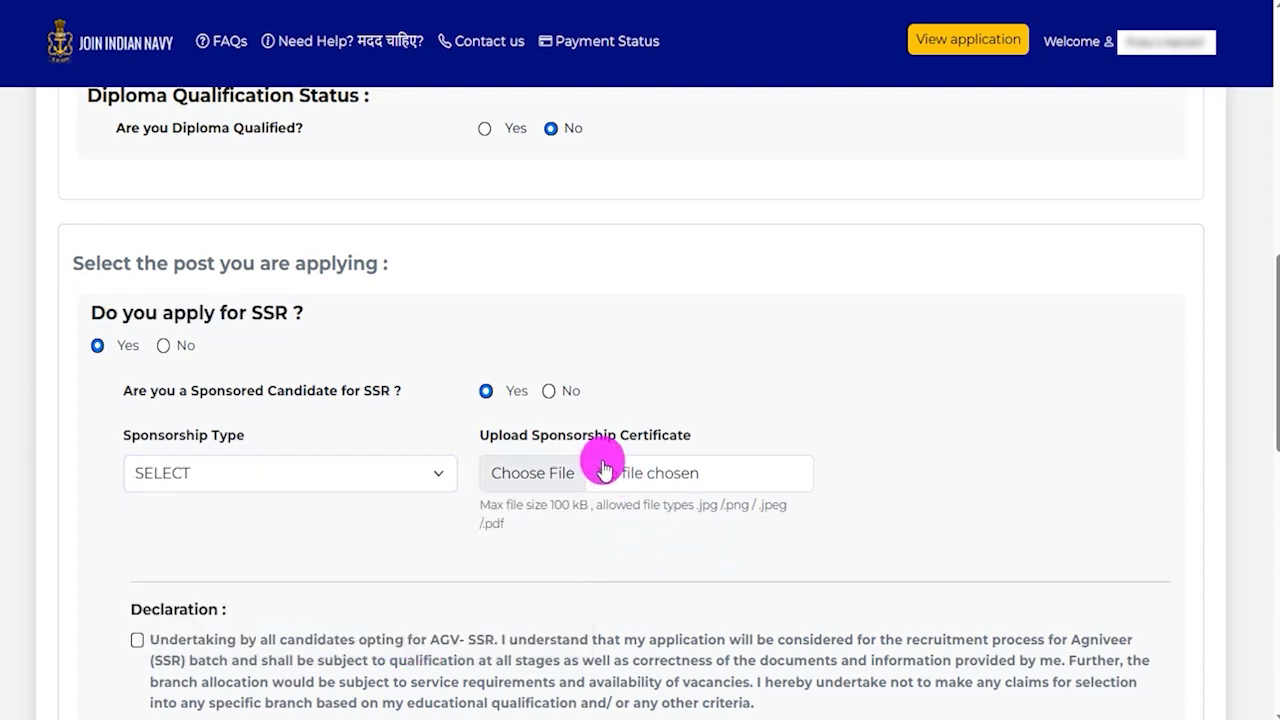
# Step: Examine the SSR sponsorship certificate's file size and format limits and the SSR declaration
pyautogui.moveTo(540, 432); pyautogui.dragTo(693, 449)
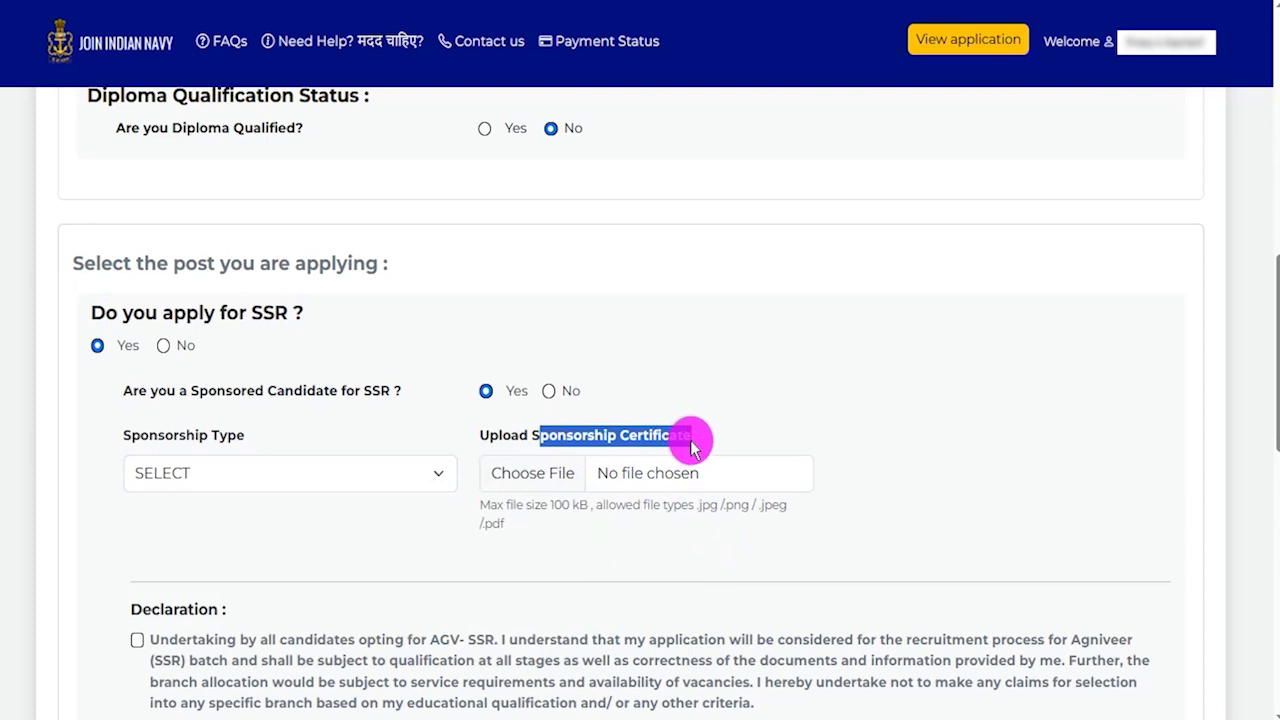
pyautogui.moveTo(552, 507); pyautogui.dragTo(594, 506)
pyautogui.doubleClick(706, 506)
pyautogui.moveTo(711, 507); pyautogui.dragTo(782, 505)
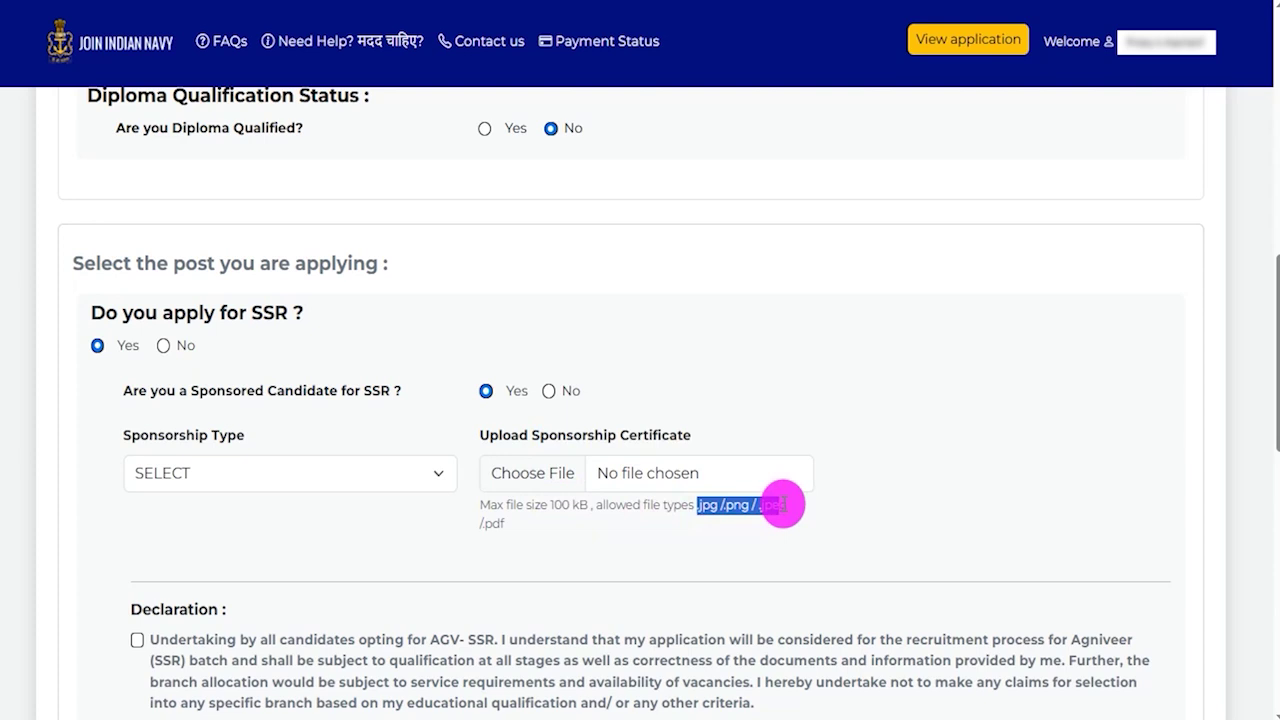
pyautogui.click(537, 477)
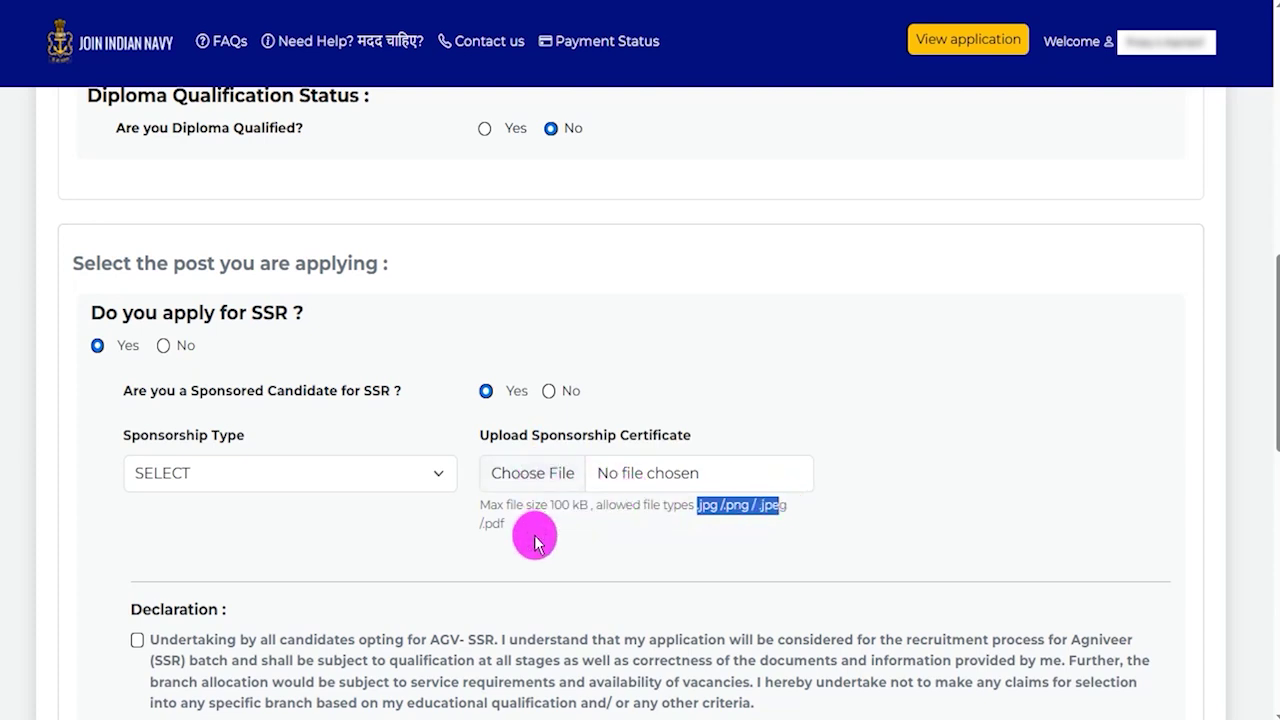
pyautogui.scroll(-2, 534, 535)
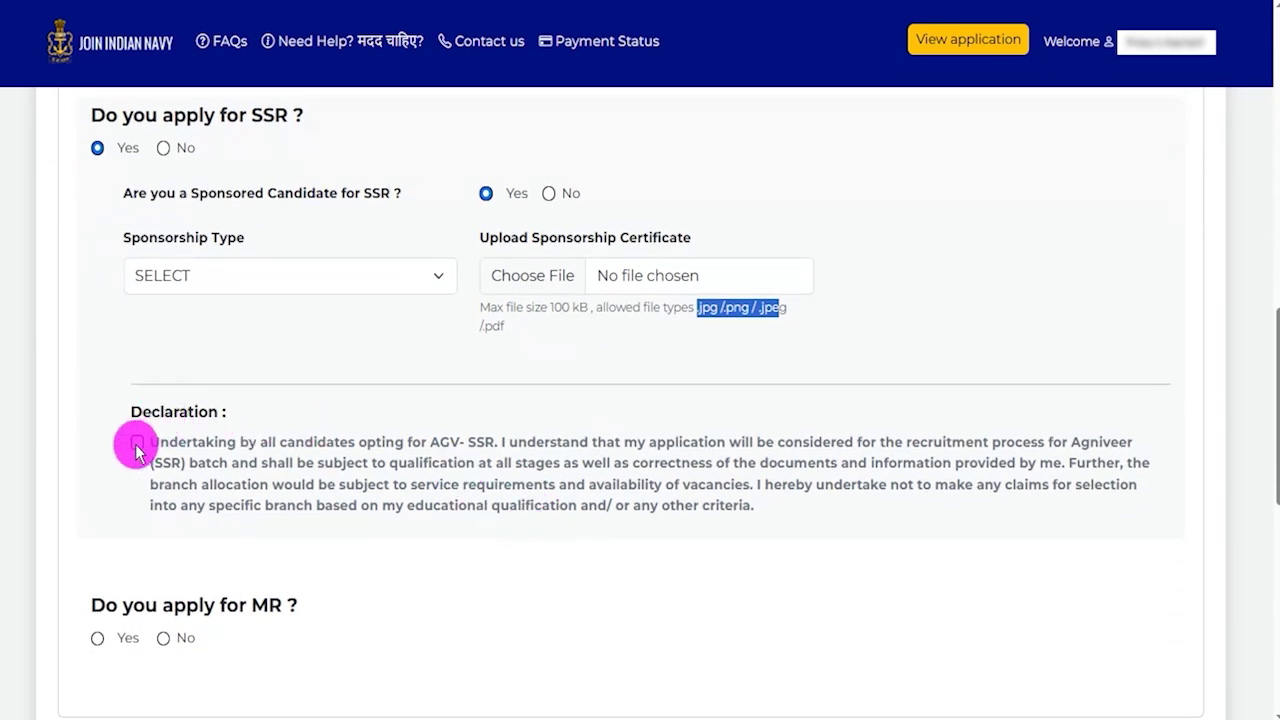
pyautogui.scroll(1, 297, 455)
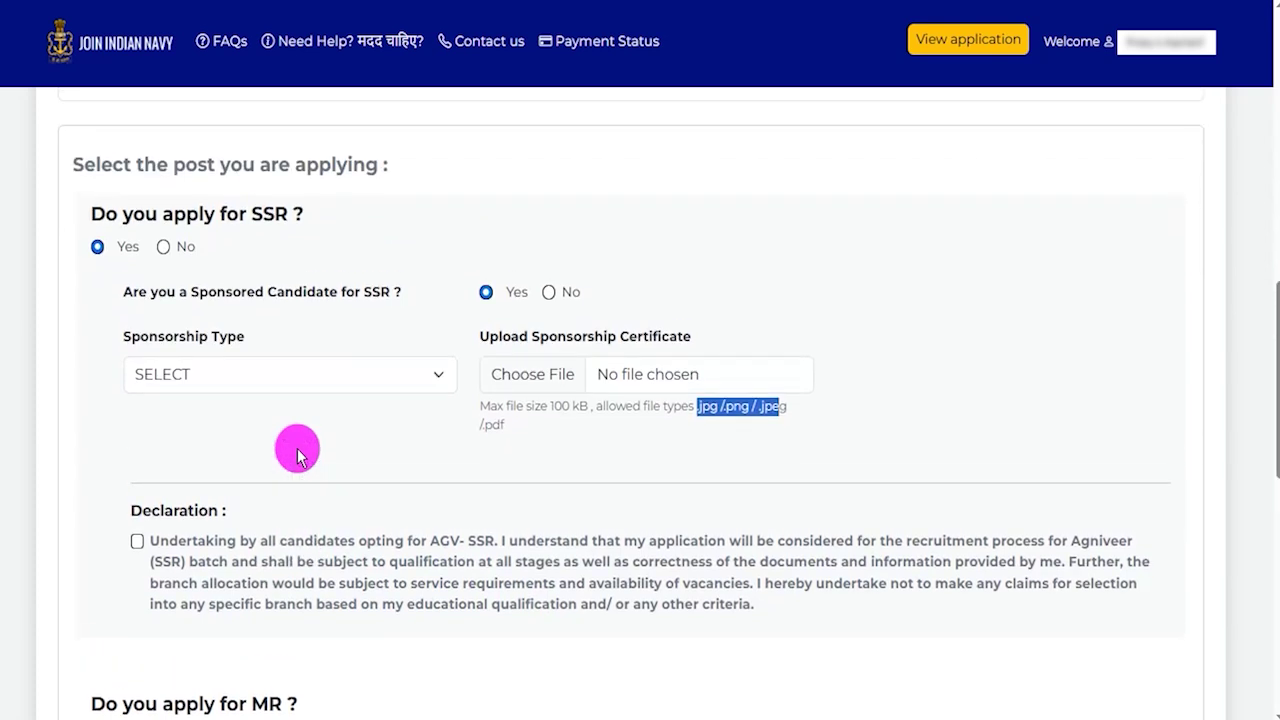
# Step: Set the SSR application answer to No and the MR application answer to Yes
pyautogui.click(163, 247)
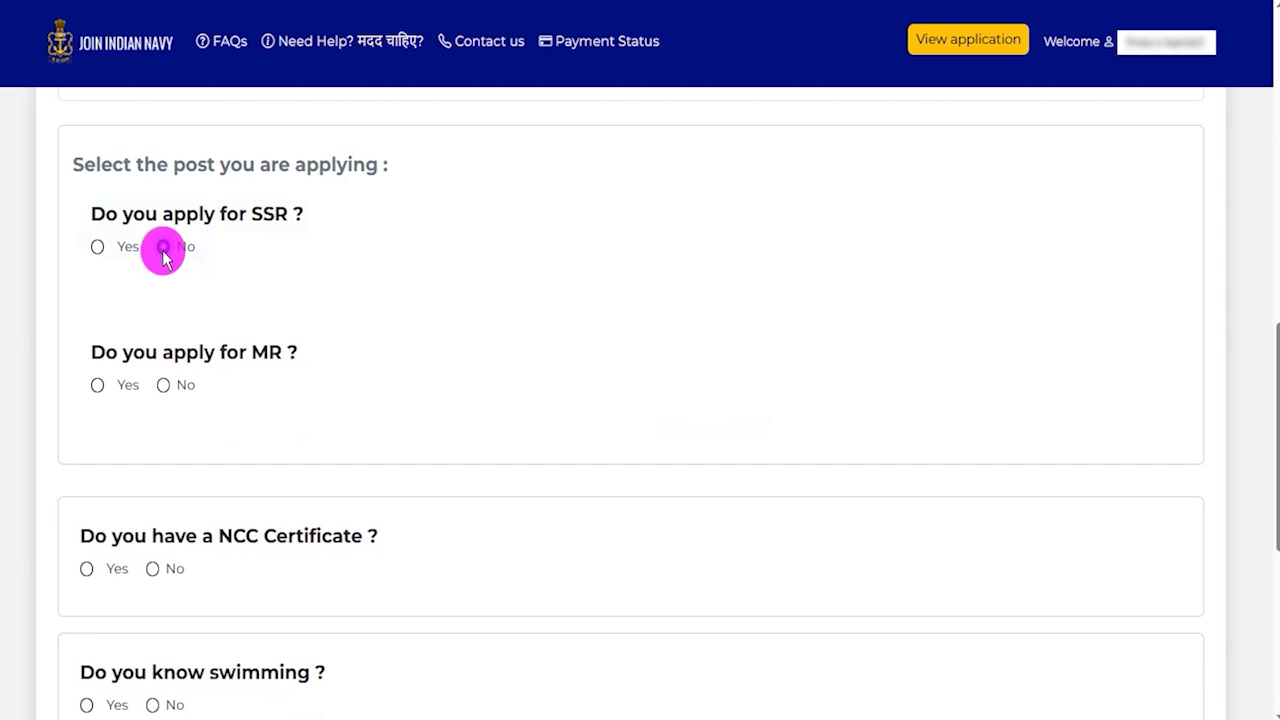
pyautogui.moveTo(105, 352); pyautogui.dragTo(249, 349)
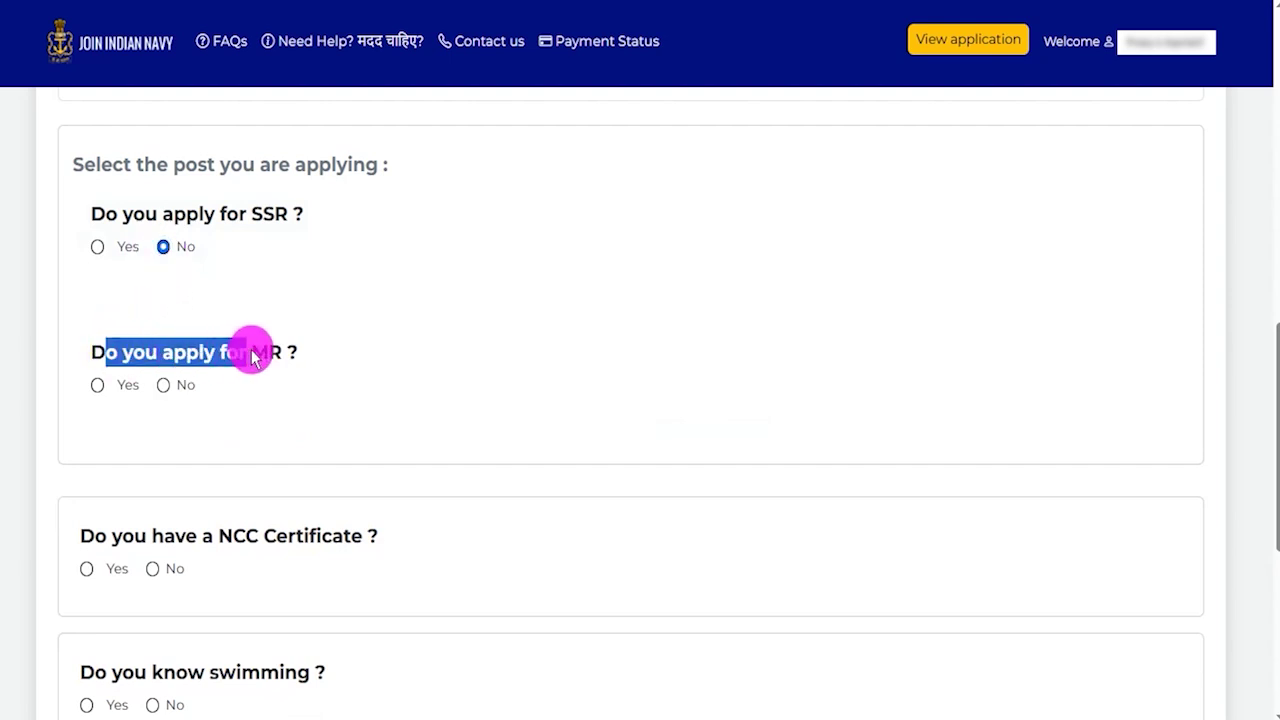
pyautogui.click(98, 386)
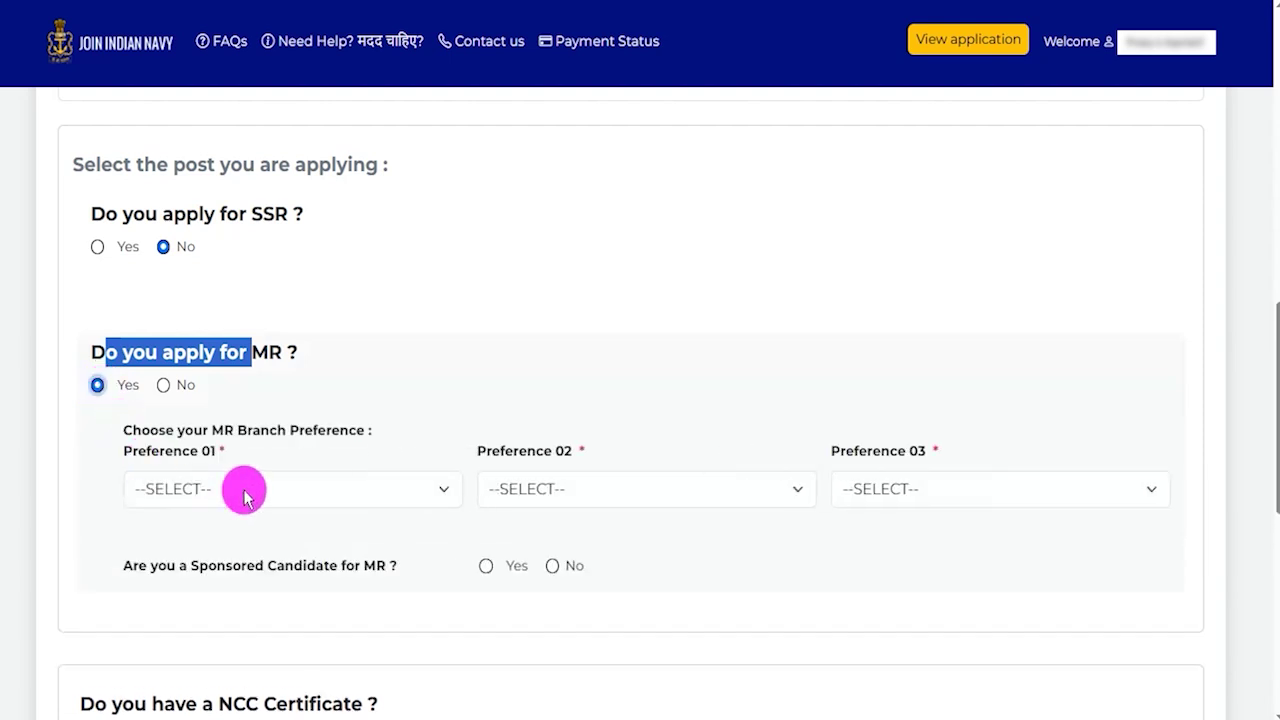
# Step: Set the MR branch preferences to Hygienist first, Steward second and Chef third
pyautogui.moveTo(222, 432); pyautogui.dragTo(320, 428)
pyautogui.click(282, 490)
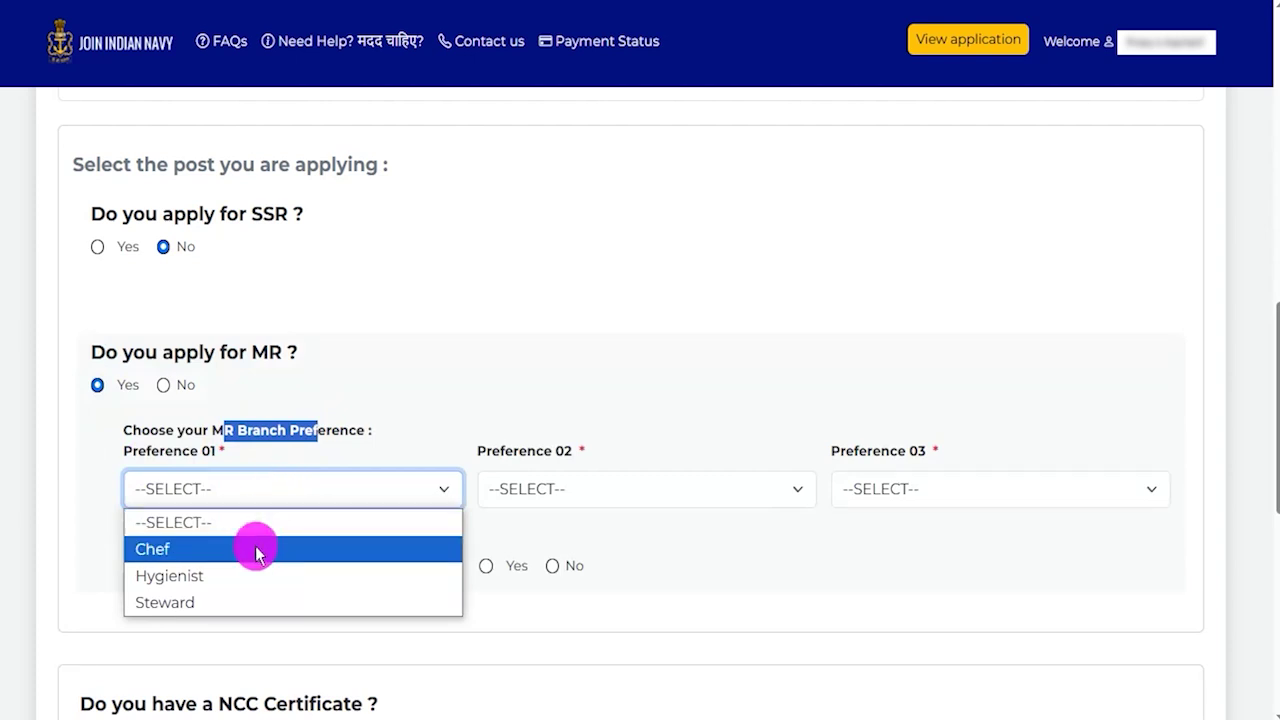
pyautogui.click(230, 577)
pyautogui.click(547, 490)
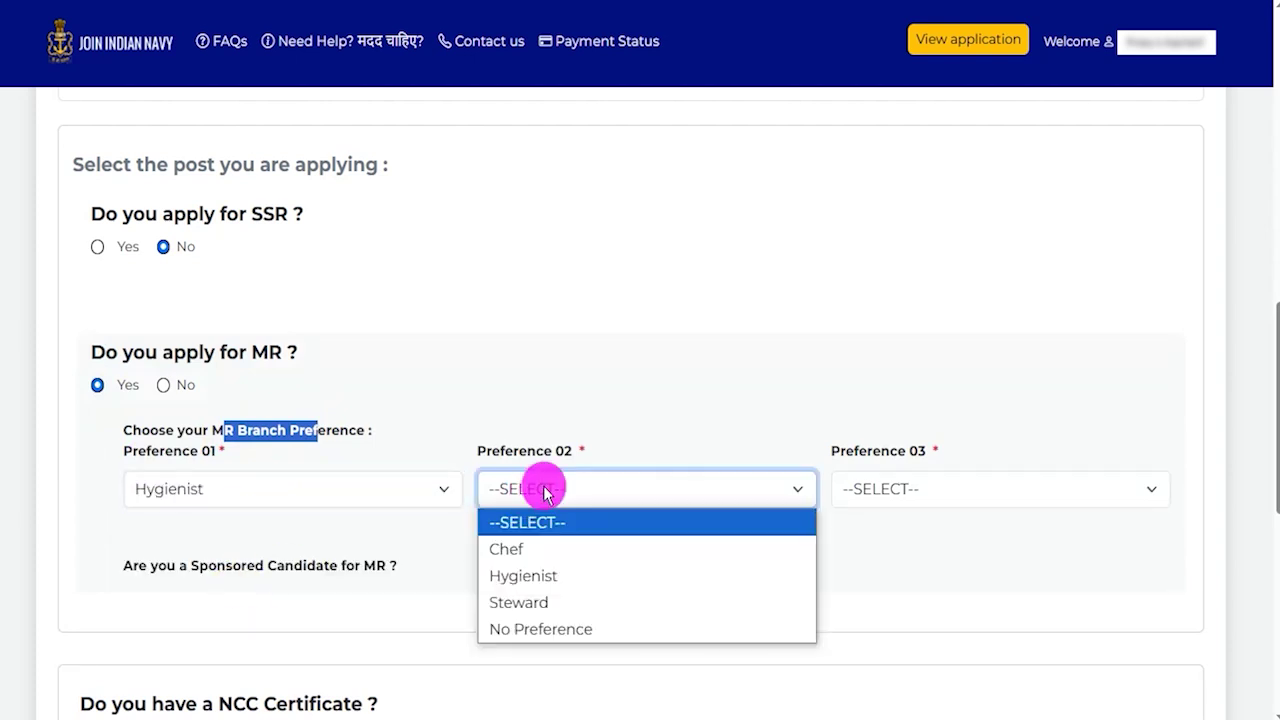
pyautogui.click(510, 602)
pyautogui.click(908, 490)
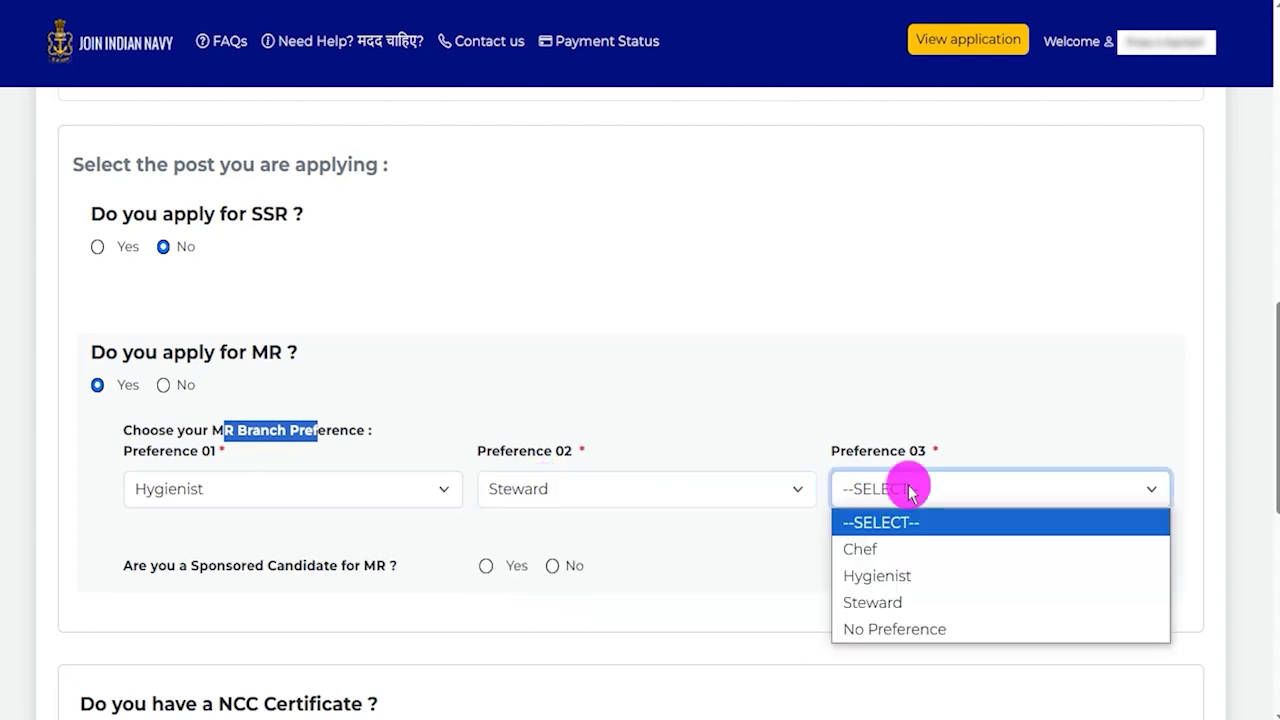
pyautogui.click(894, 551)
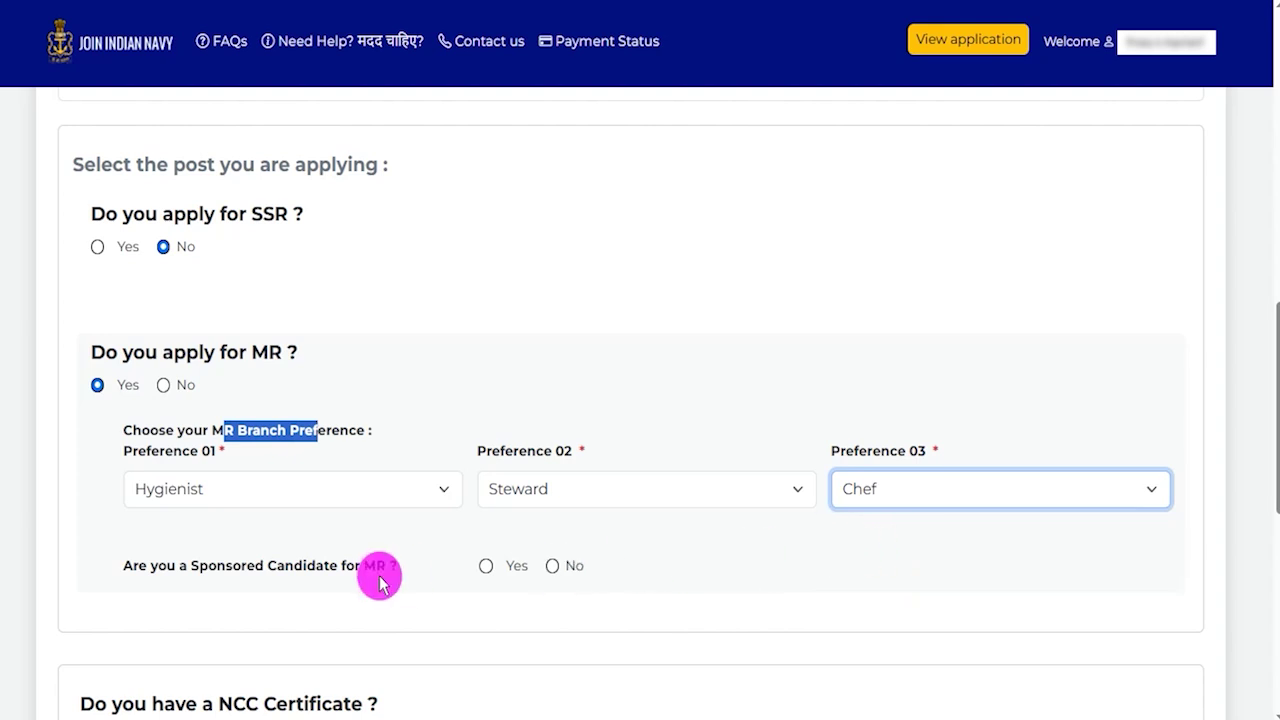
# Step: Try answering Yes to being a sponsored MR candidate, and review the sponsorship types and the certificate's file size and format limits
pyautogui.moveTo(140, 576); pyautogui.dragTo(340, 569)
pyautogui.click(487, 568)
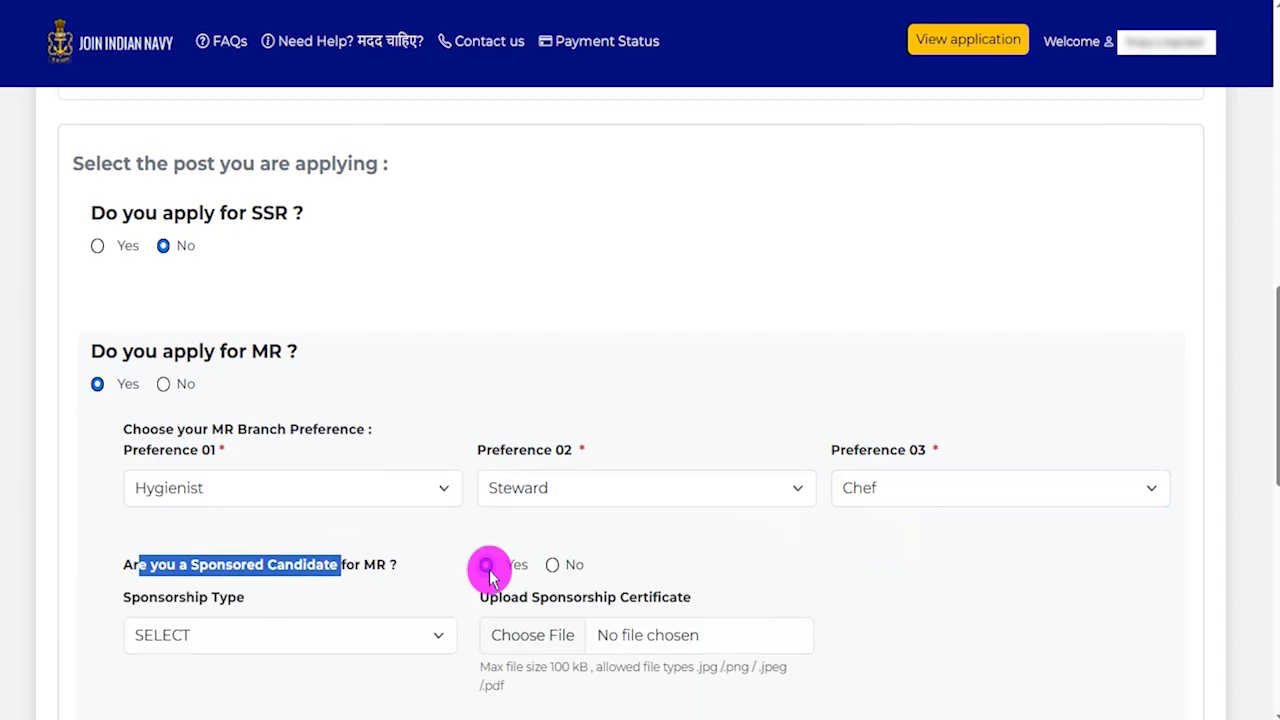
pyautogui.scroll(-2, 490, 560)
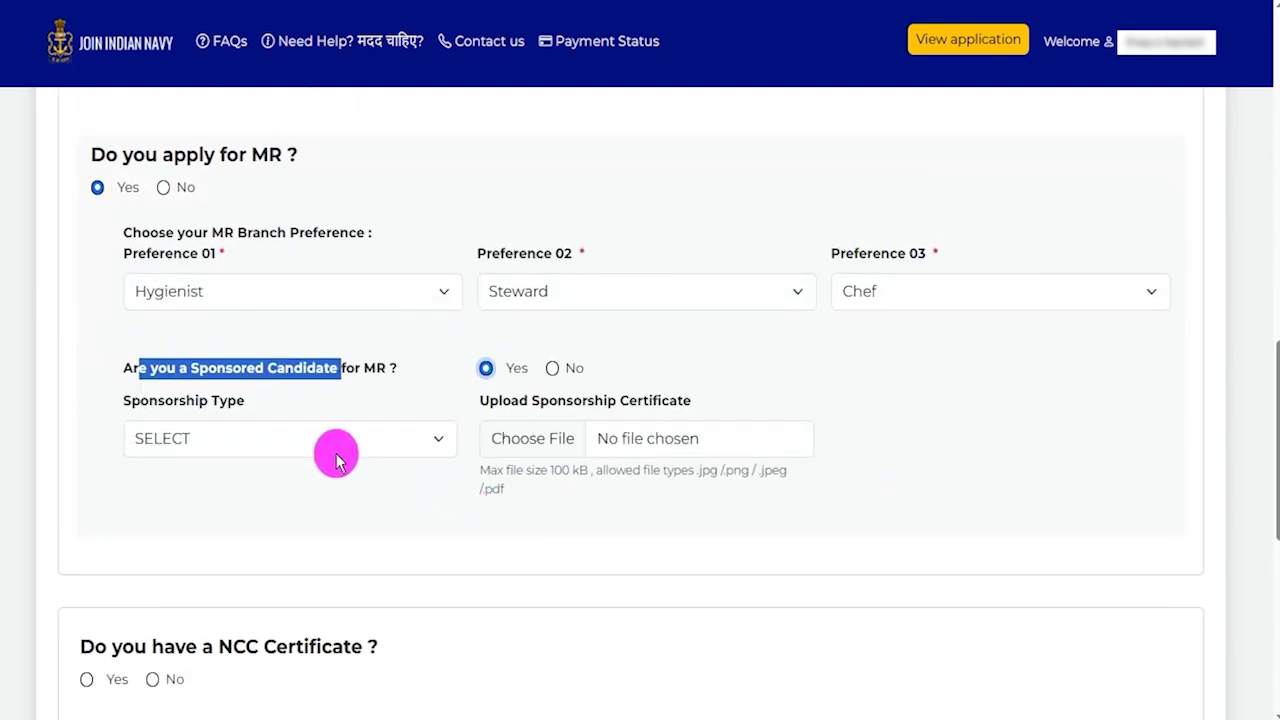
pyautogui.click(337, 458)
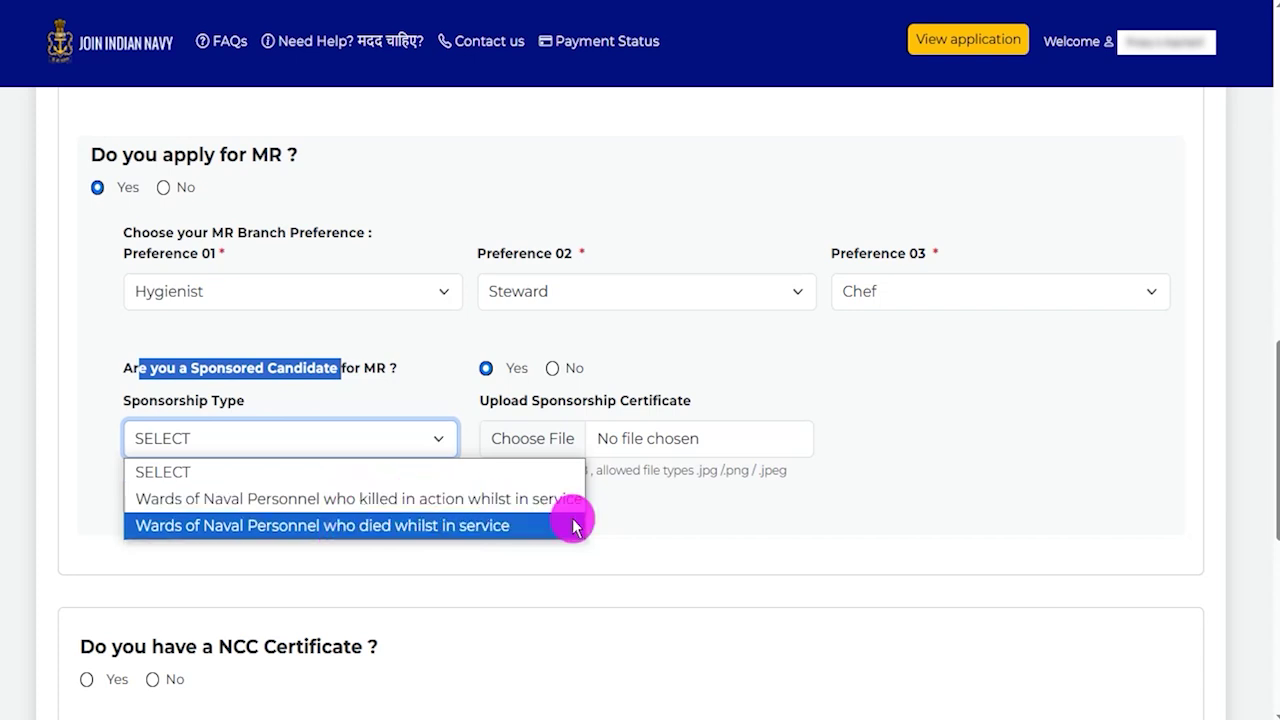
pyautogui.click(658, 530)
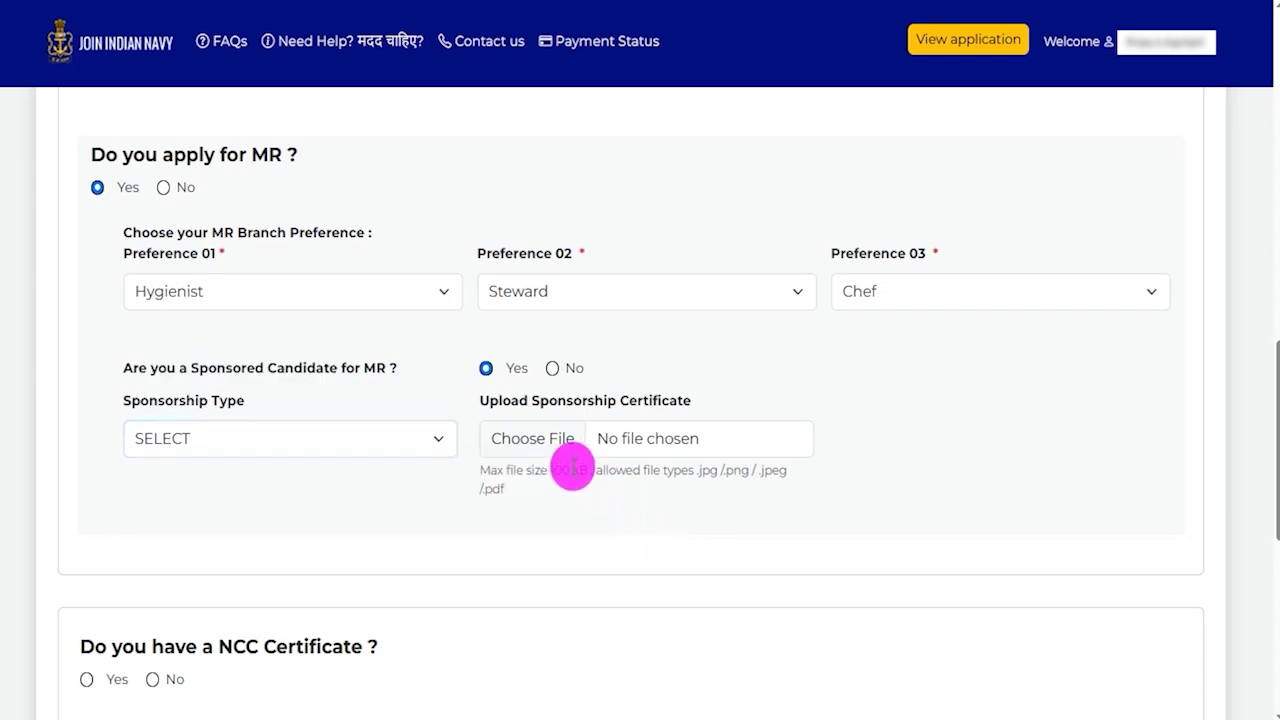
pyautogui.moveTo(544, 402); pyautogui.dragTo(690, 404)
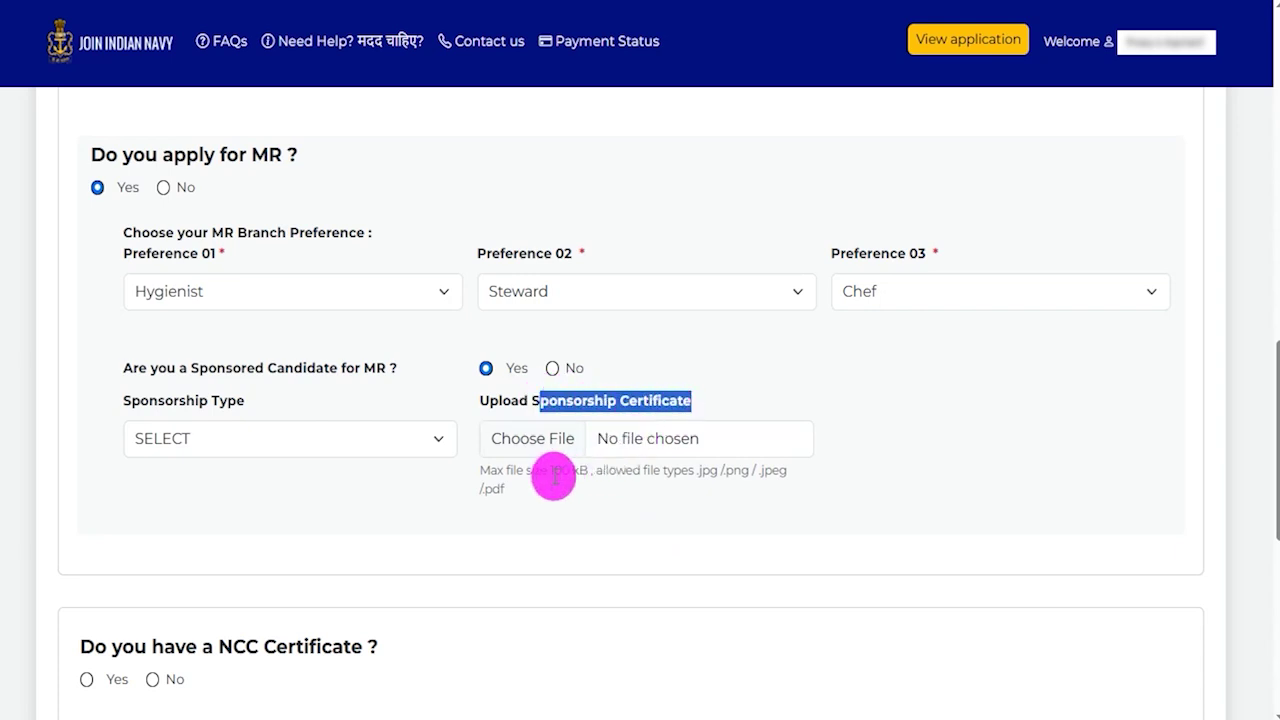
pyautogui.moveTo(550, 476); pyautogui.dragTo(579, 470)
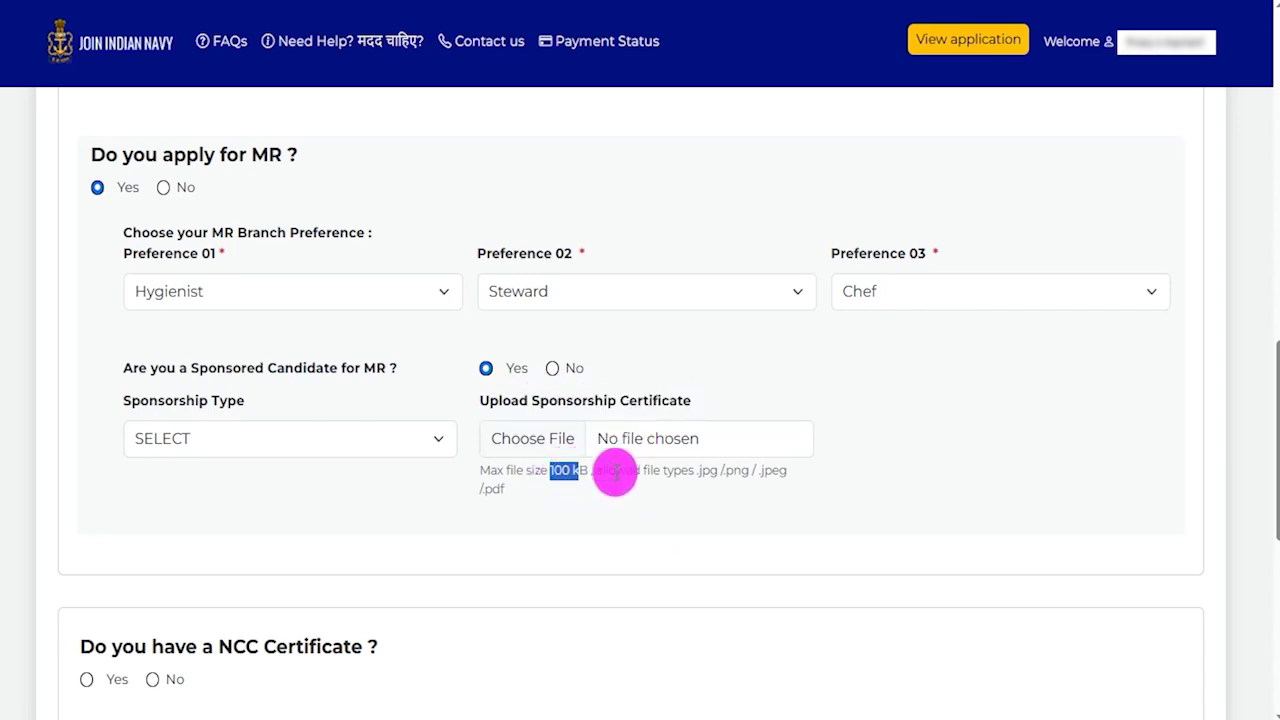
pyautogui.moveTo(697, 474); pyautogui.dragTo(785, 475)
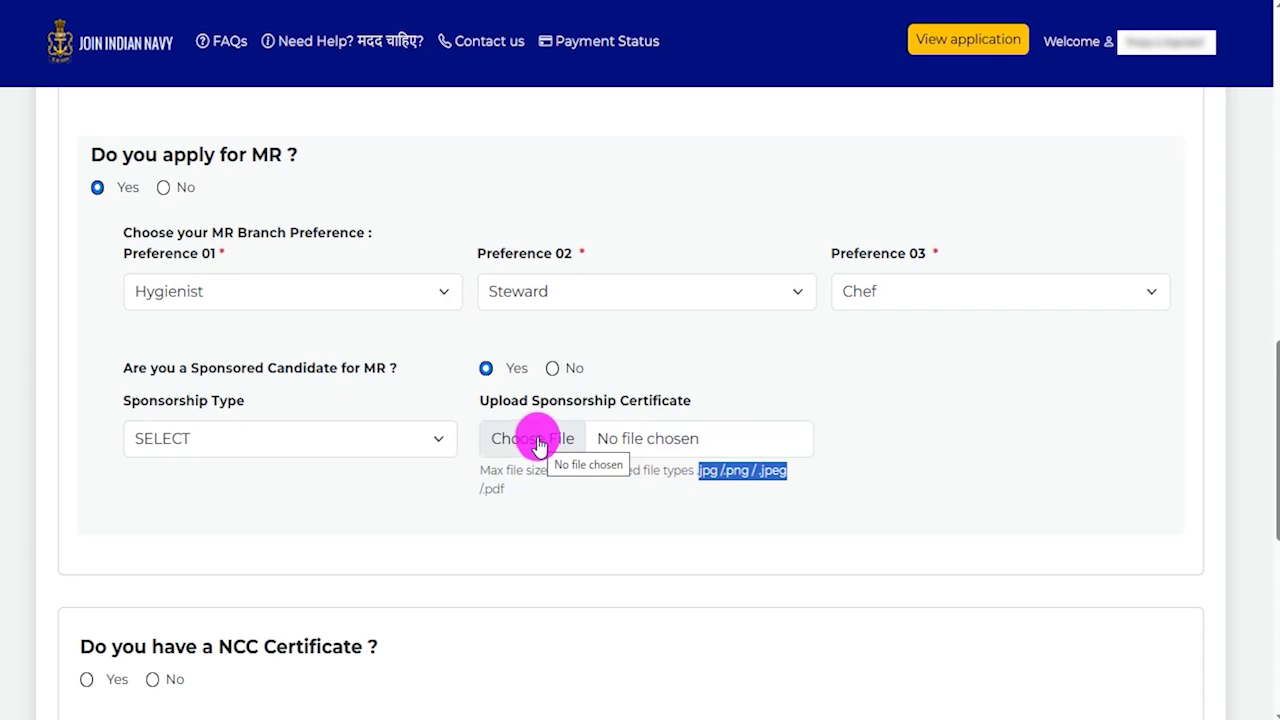
# Step: Set the Sponsored Candidate for MR answer to No
pyautogui.click(553, 368)
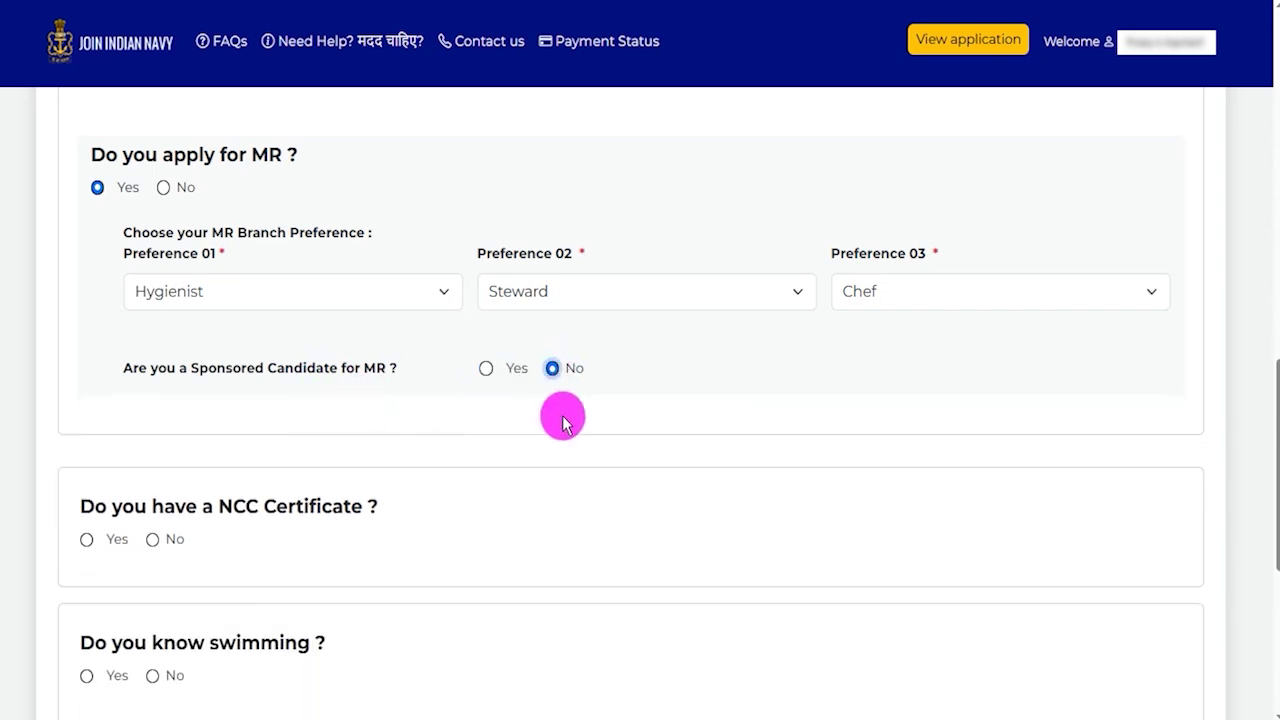
pyautogui.scroll(-3, 331, 434)
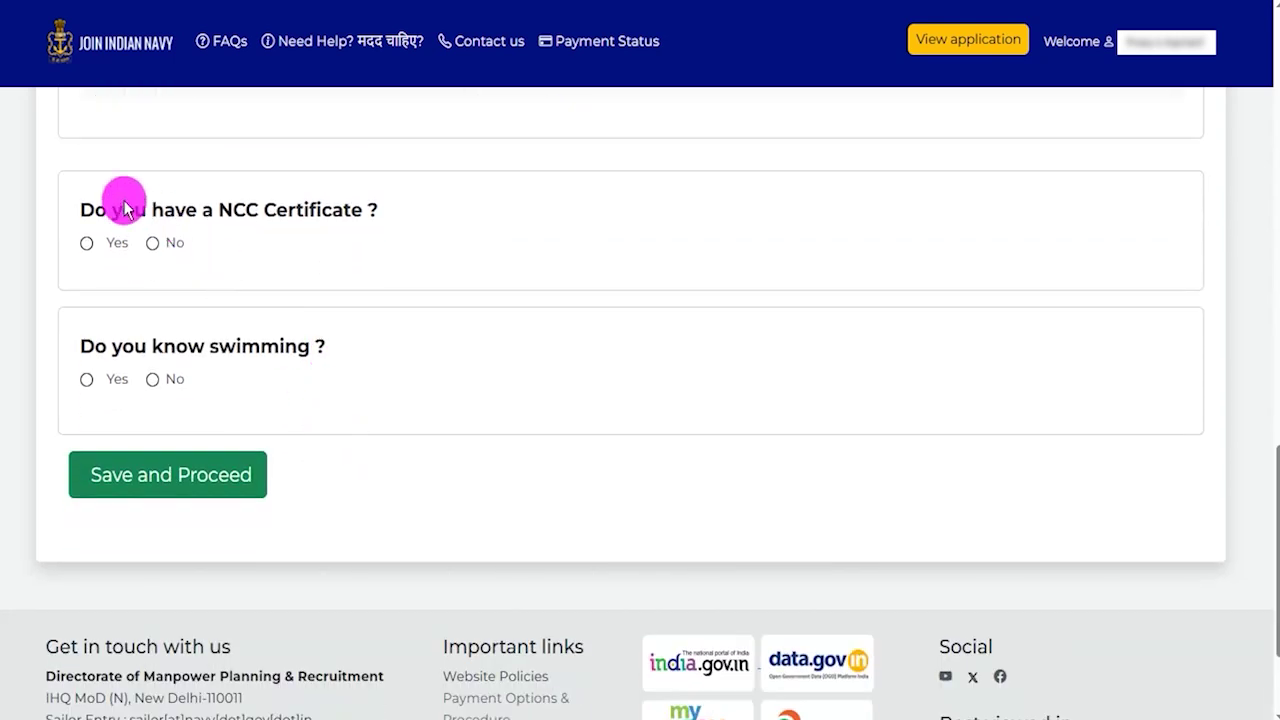
# Step: Try answering Yes to having an NCC certificate, with Indian Navy as the NCC wing and B Certificate as the certificate
pyautogui.moveTo(90, 210); pyautogui.dragTo(343, 208)
pyautogui.click(86, 244)
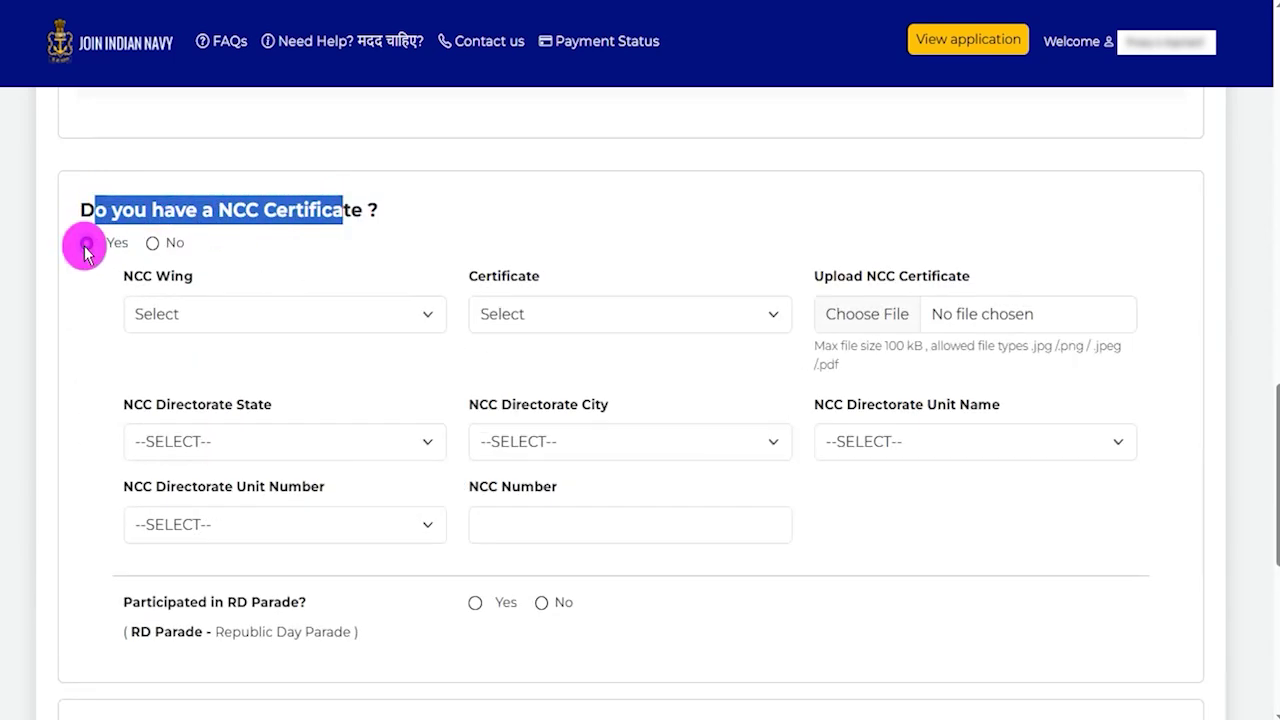
pyautogui.scroll(-1, 391, 400)
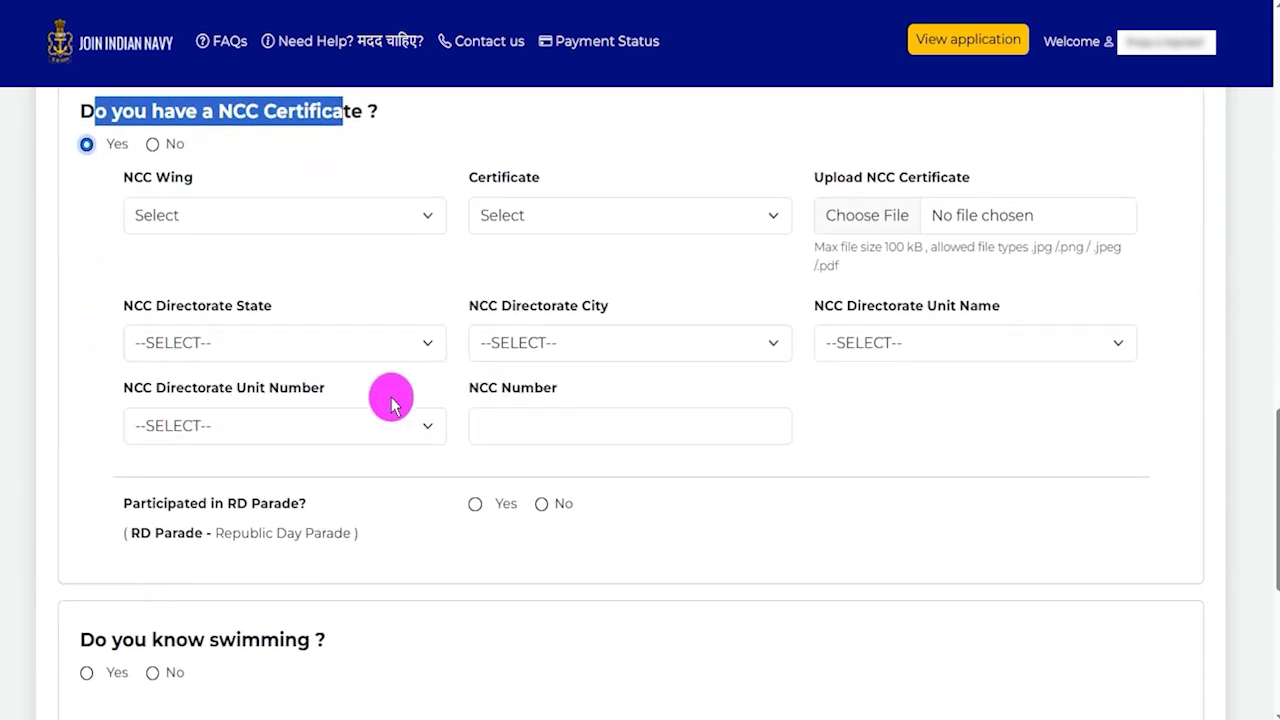
pyautogui.click(256, 222)
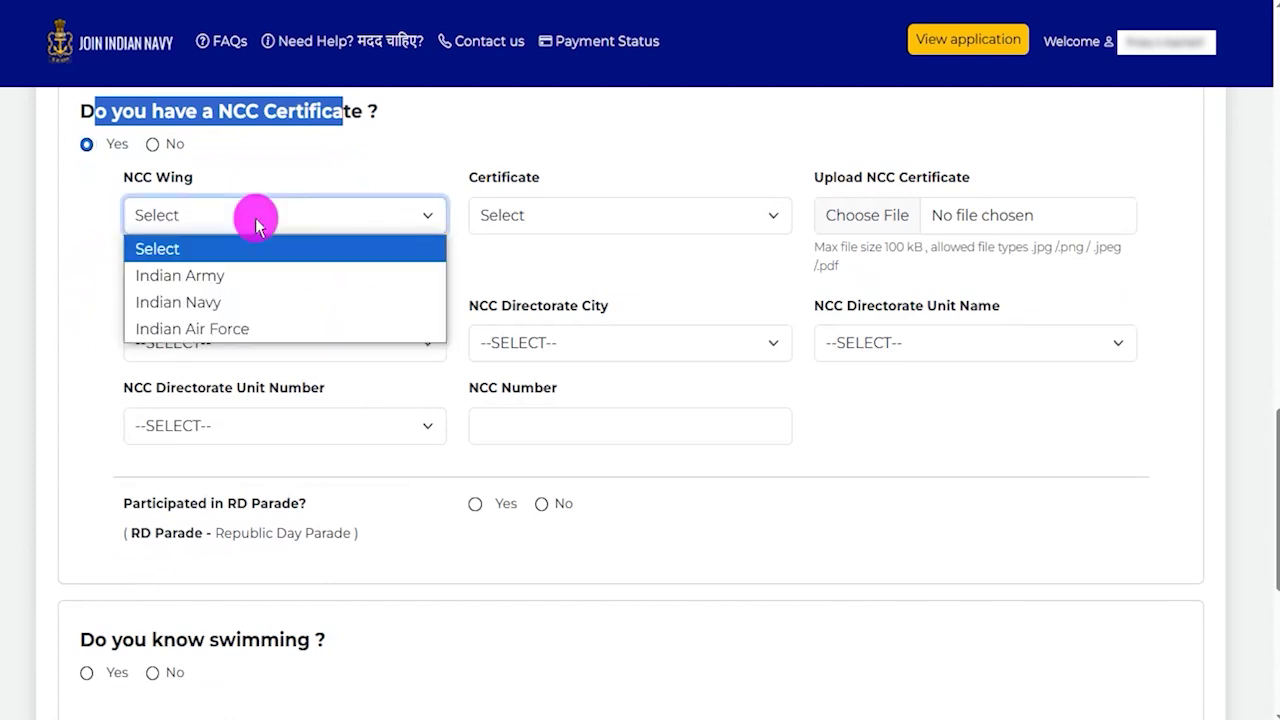
pyautogui.click(210, 300)
pyautogui.click(586, 222)
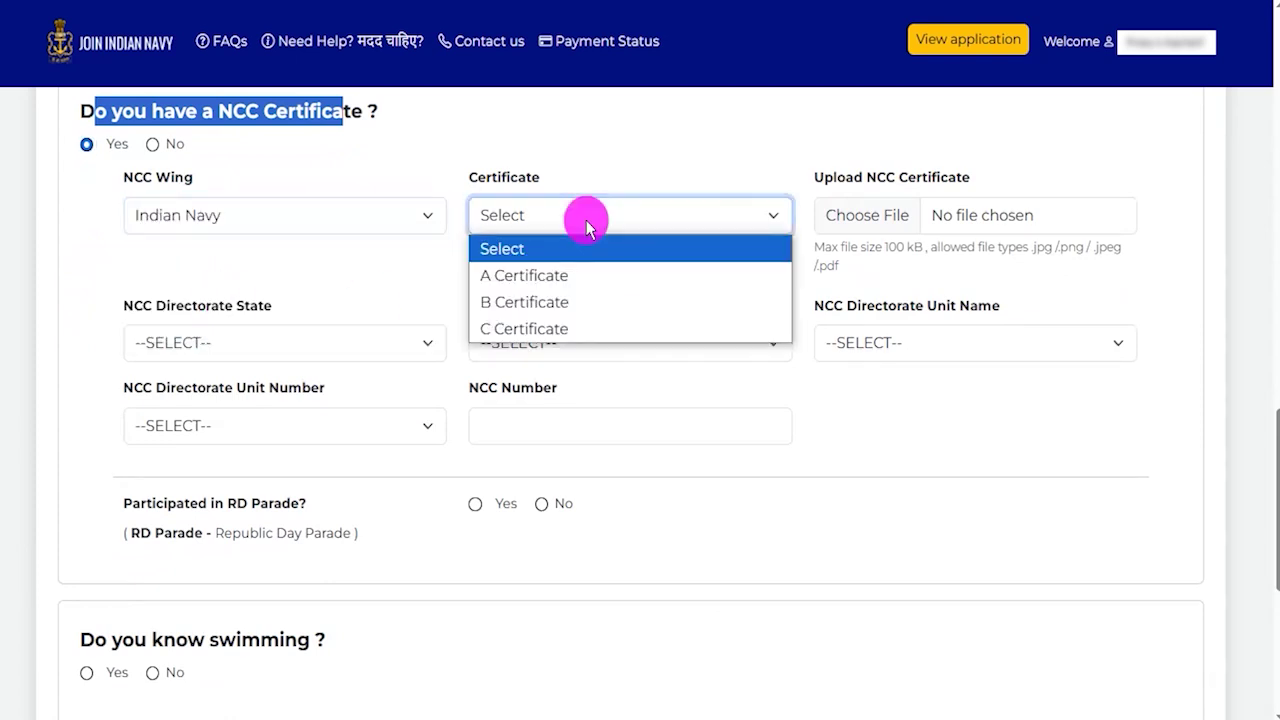
pyautogui.click(528, 303)
# Step: Review the maximum file size and allowed file types for the NCC certificate upload
pyautogui.moveTo(833, 177); pyautogui.dragTo(858, 242)
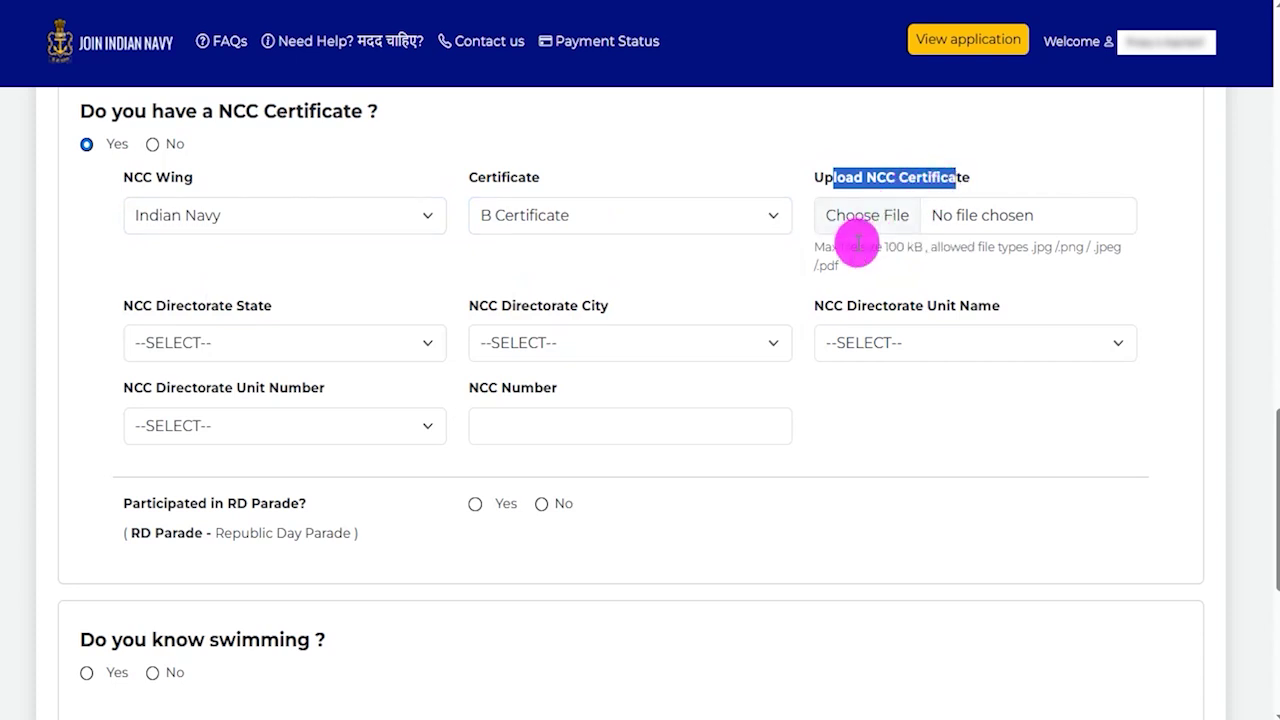
pyautogui.moveTo(868, 248); pyautogui.dragTo(904, 250)
pyautogui.moveTo(1031, 251); pyautogui.dragTo(1104, 252)
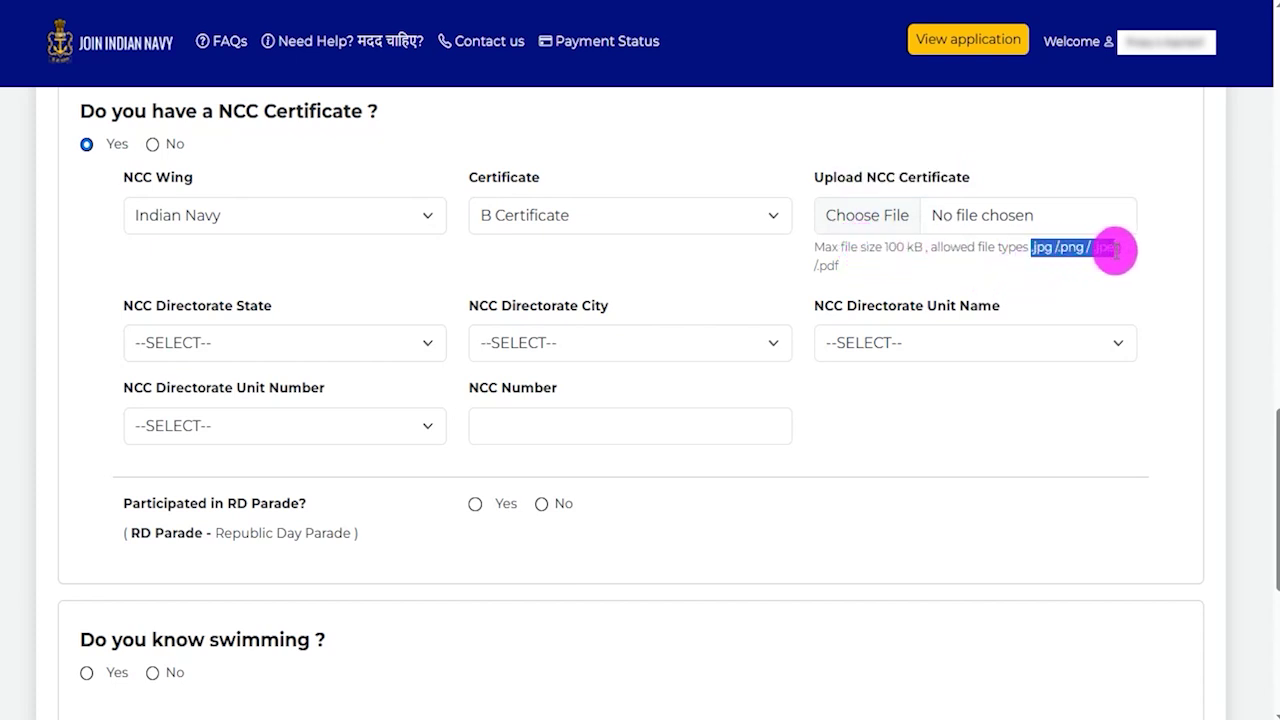
pyautogui.moveTo(1115, 250); pyautogui.dragTo(1115, 250)
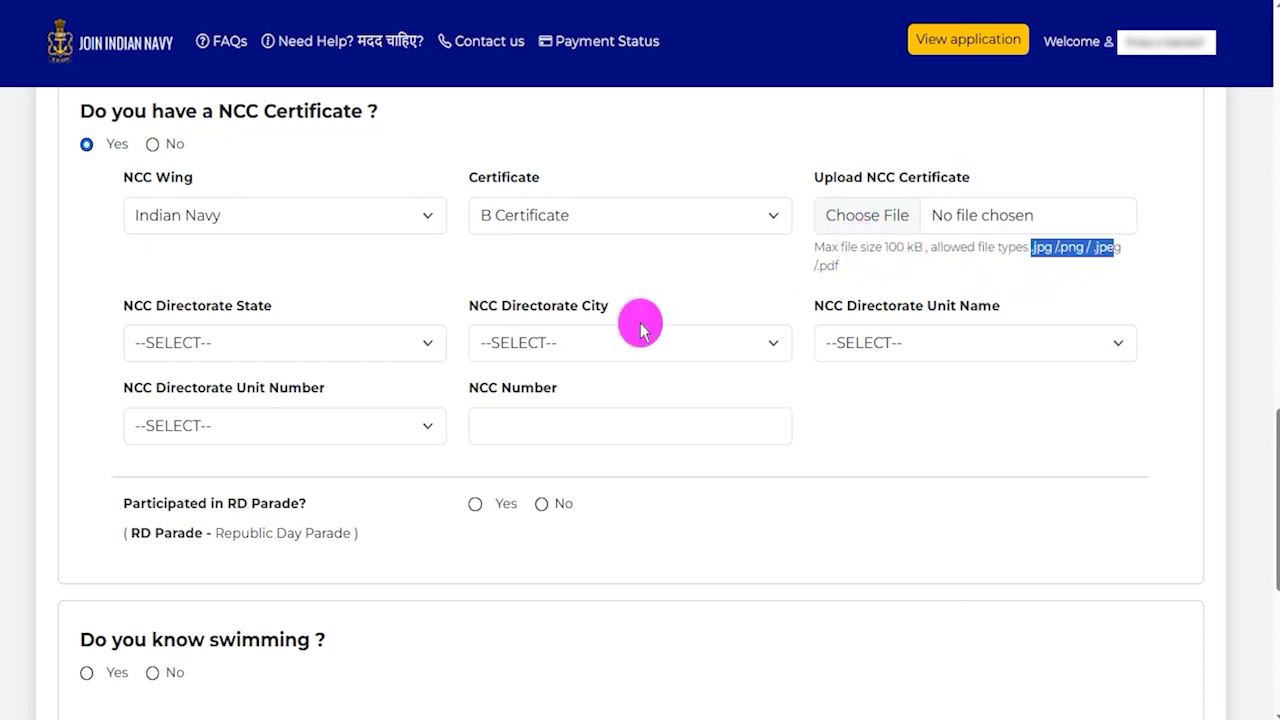
# Step: Set the NCC Directorate State to NCC Directorate, Uttar Pradesh
pyautogui.moveTo(135, 310); pyautogui.dragTo(242, 343)
pyautogui.click(241, 343)
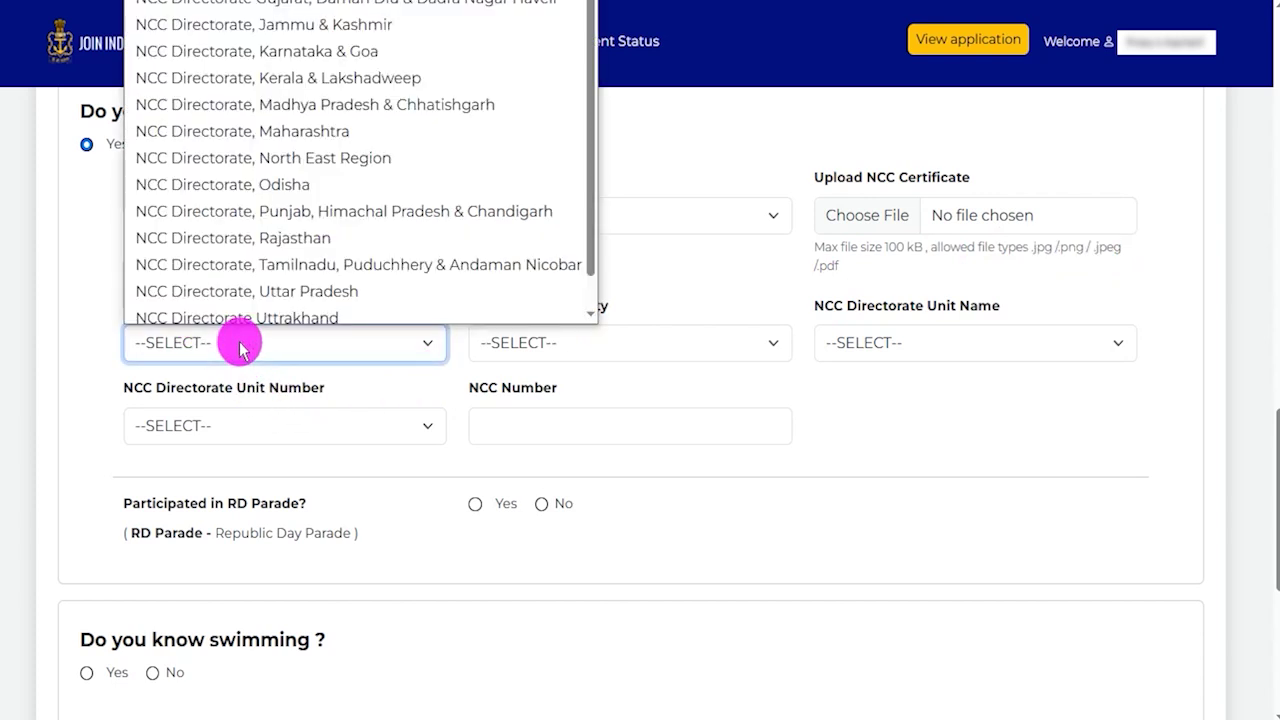
pyautogui.scroll(-1, 271, 232)
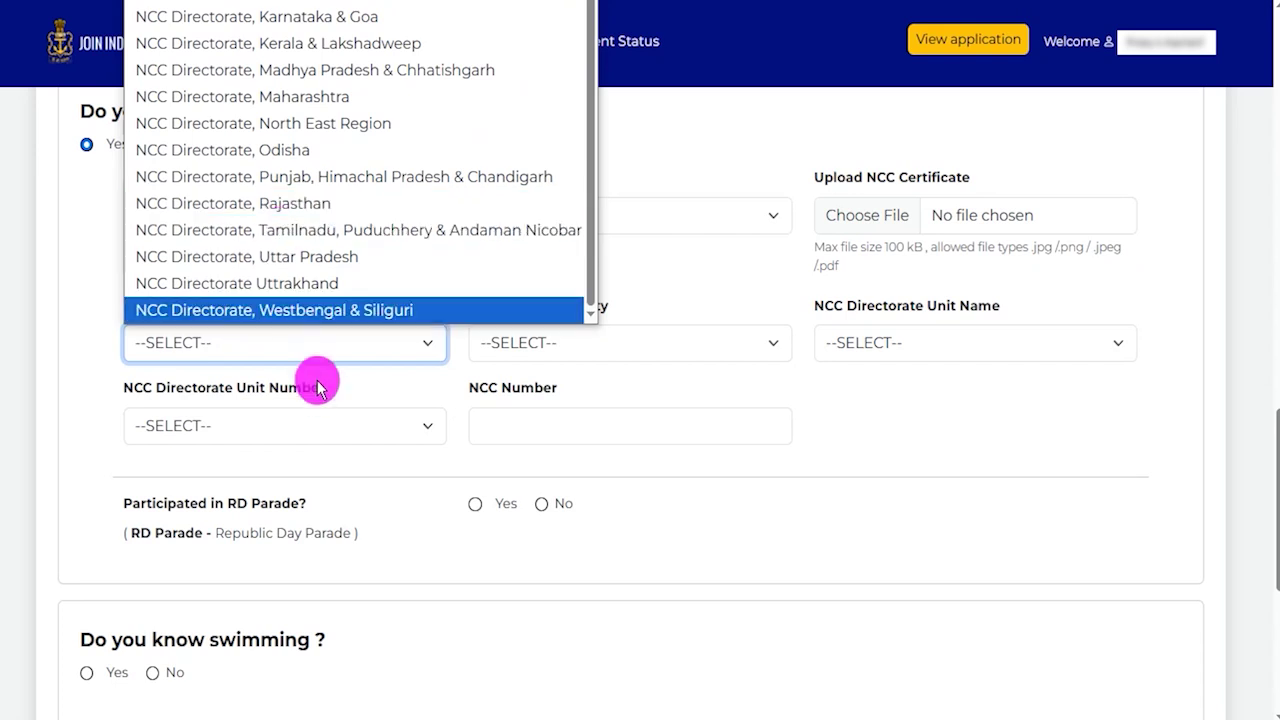
pyautogui.click(456, 390)
pyautogui.click(543, 343)
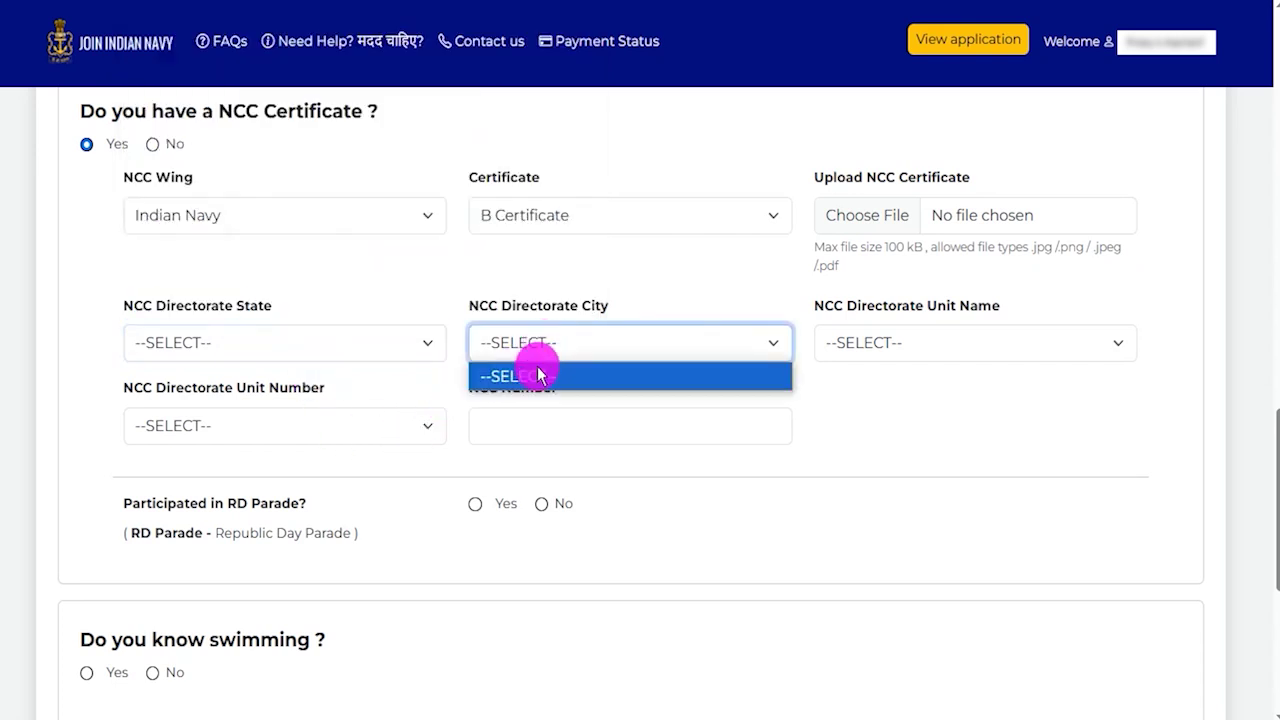
pyautogui.click(160, 343)
pyautogui.press('Escape')
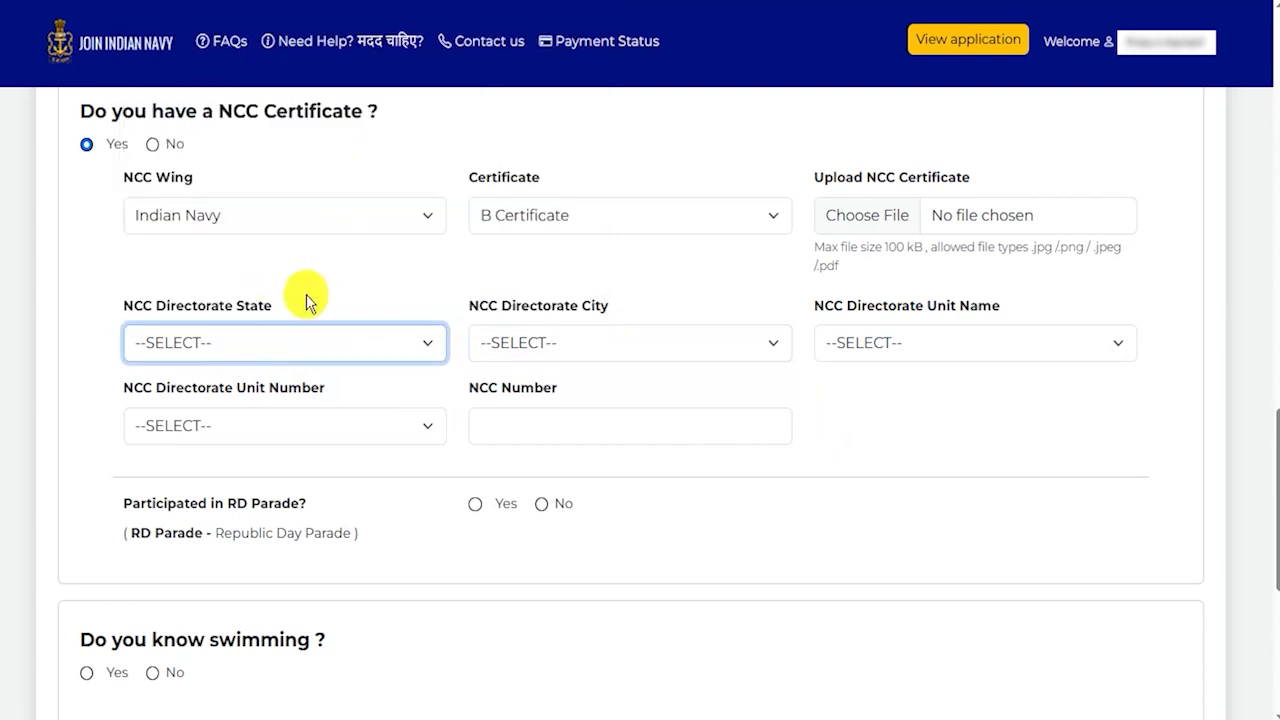
# Step: Set the NCC Directorate City to Etawah and the NCC Directorate Unit Name to UP Bn NCC
pyautogui.click(560, 348)
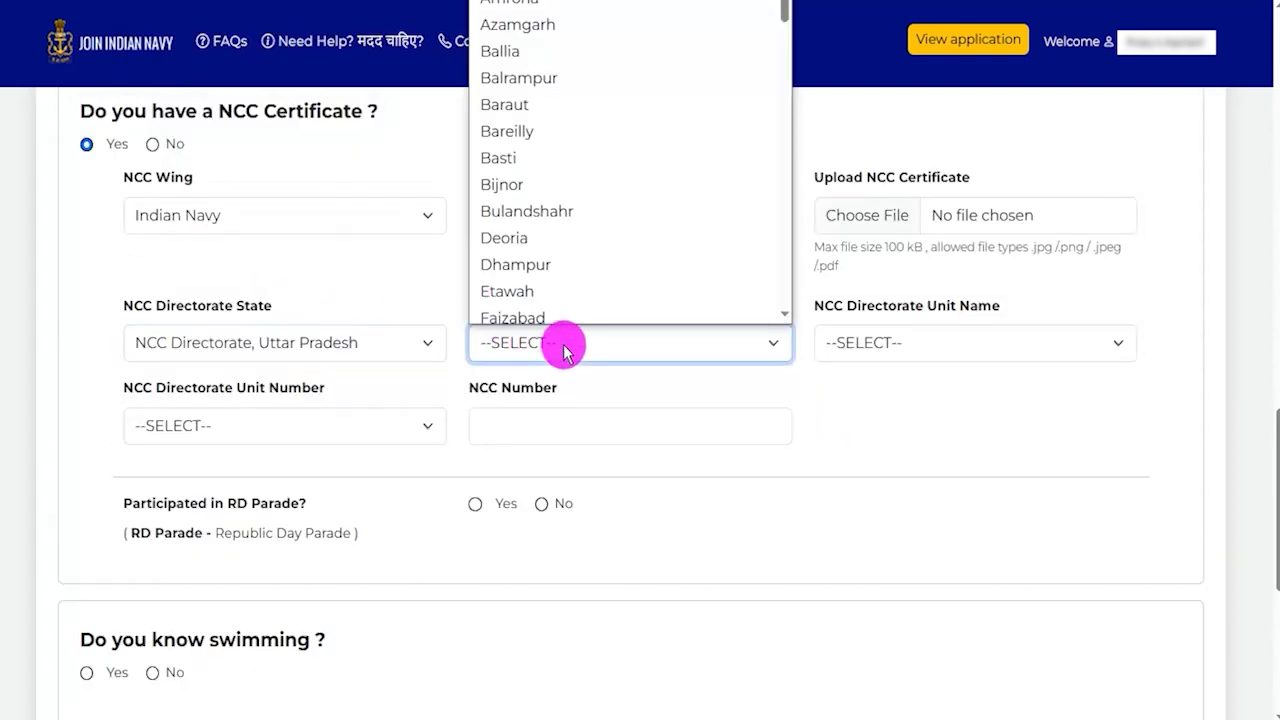
pyautogui.click(840, 395)
pyautogui.moveTo(835, 312); pyautogui.dragTo(903, 334)
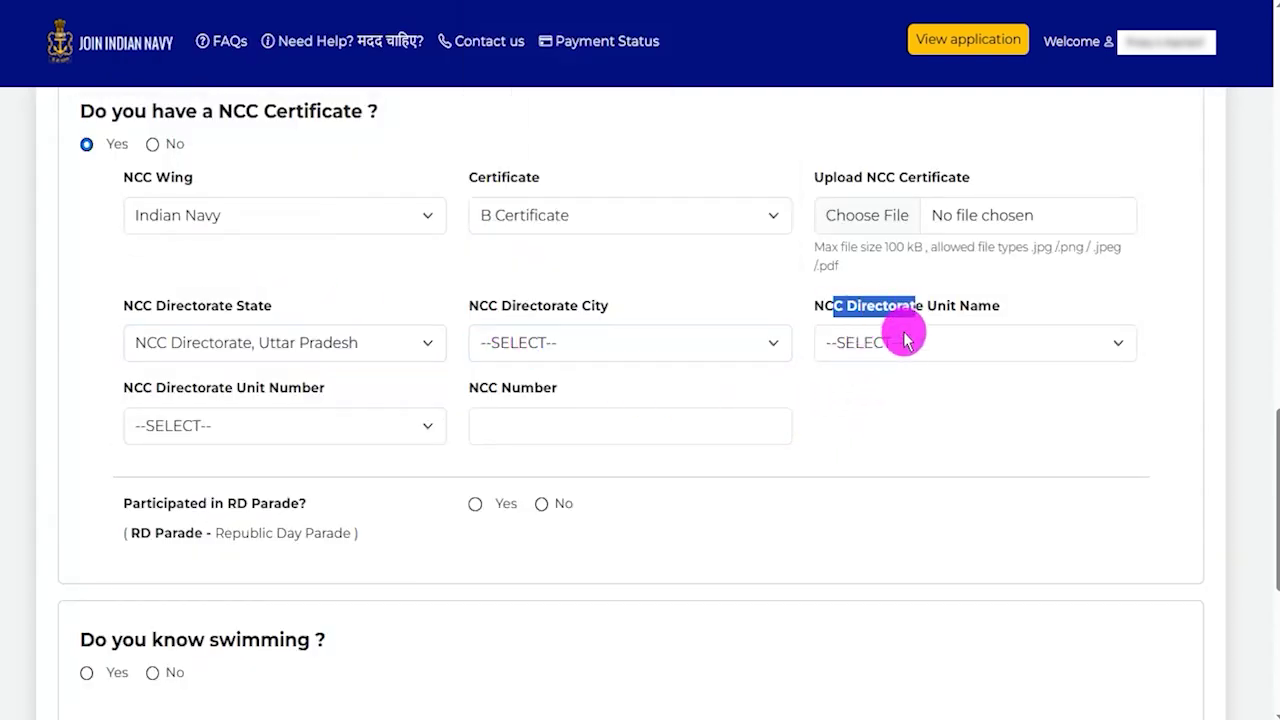
pyautogui.click(903, 337)
pyautogui.click(649, 346)
pyautogui.click(612, 284)
pyautogui.click(903, 340)
pyautogui.click(876, 401)
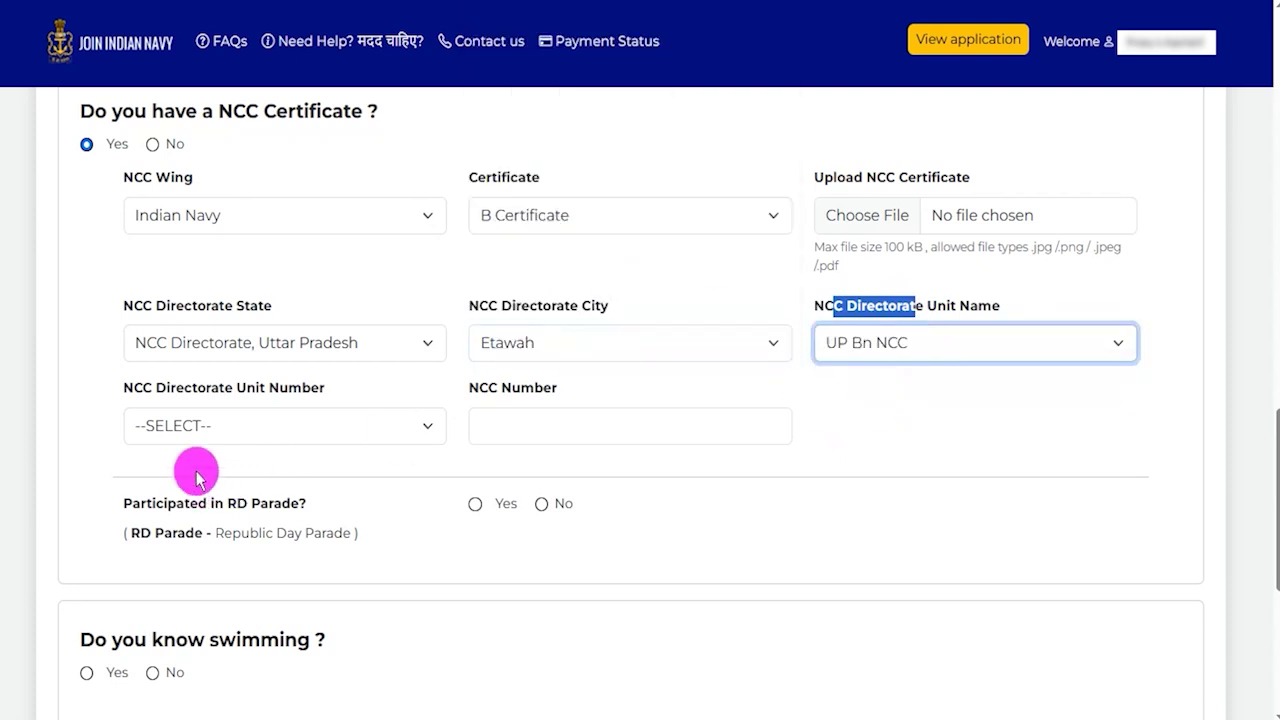
# Step: Set the NCC Directorate Unit Number to 21 and open the NCC Number field for entry
pyautogui.moveTo(141, 393); pyautogui.dragTo(280, 400)
pyautogui.click(240, 430)
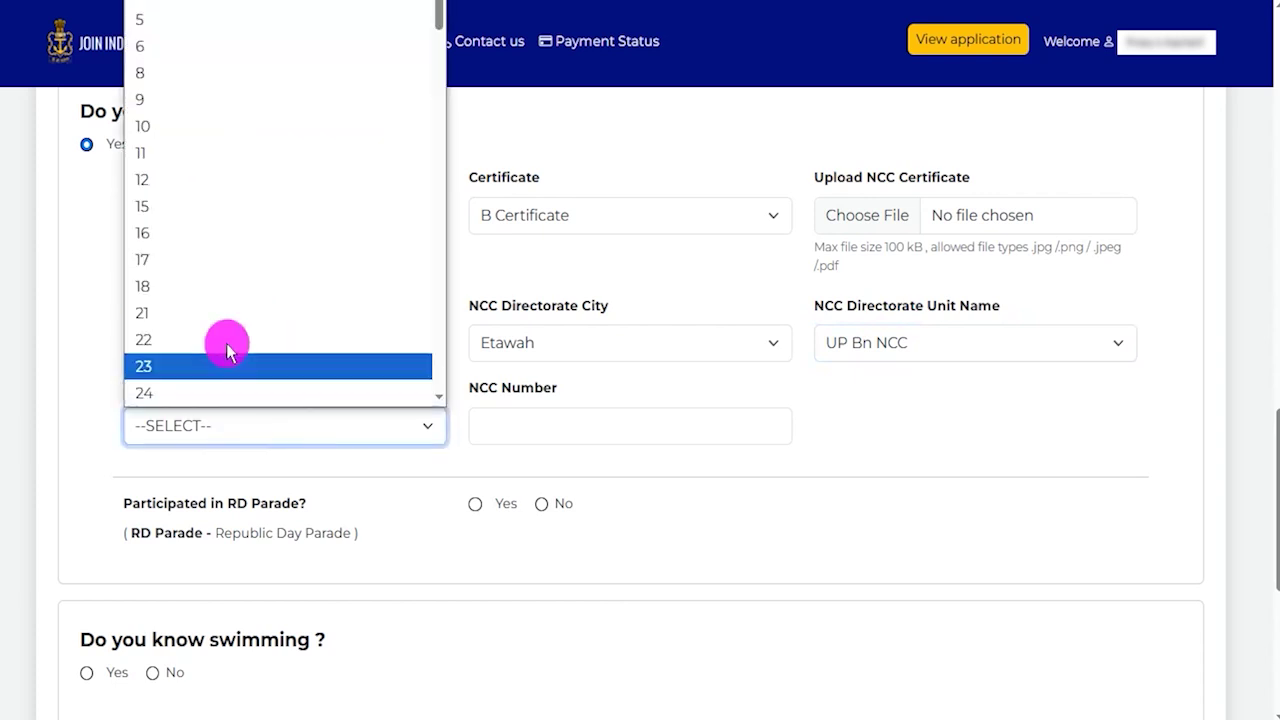
pyautogui.click(220, 313)
pyautogui.click(534, 394)
pyautogui.click(527, 428)
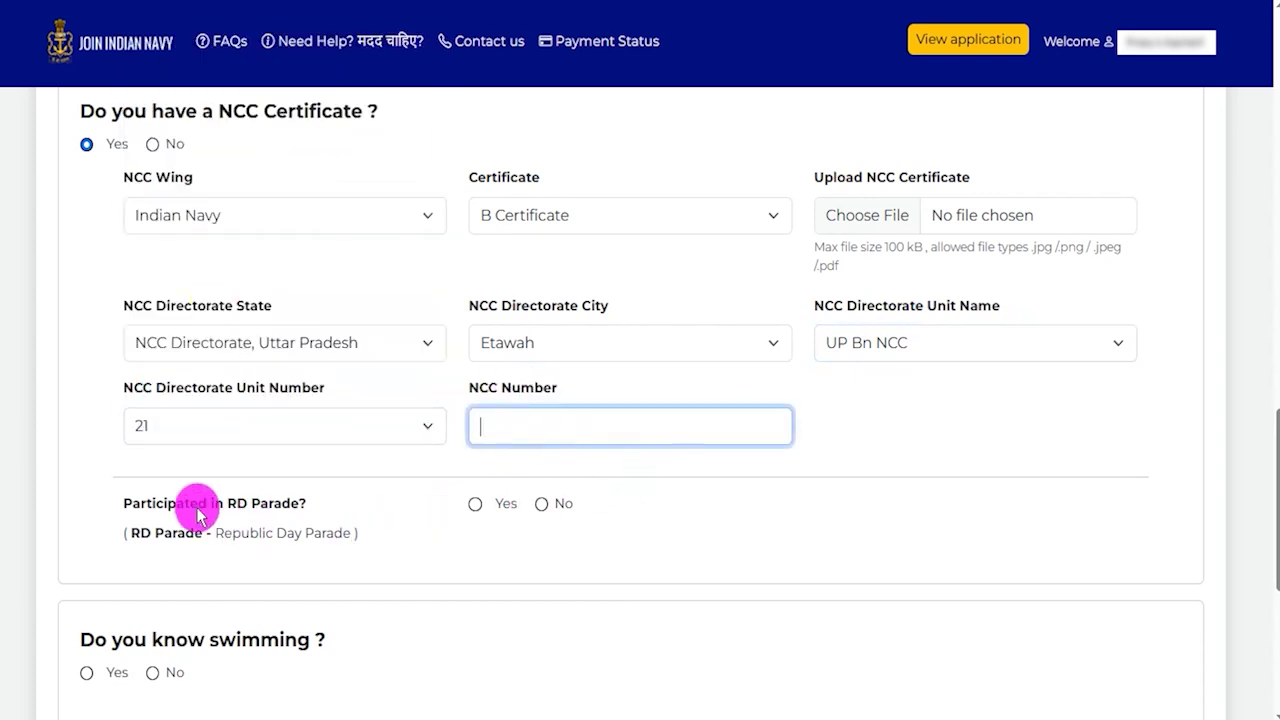
# Step: Try answering Yes to RD Parade participation, and review the parade certificate's file size and format limits
pyautogui.moveTo(152, 508); pyautogui.dragTo(268, 505)
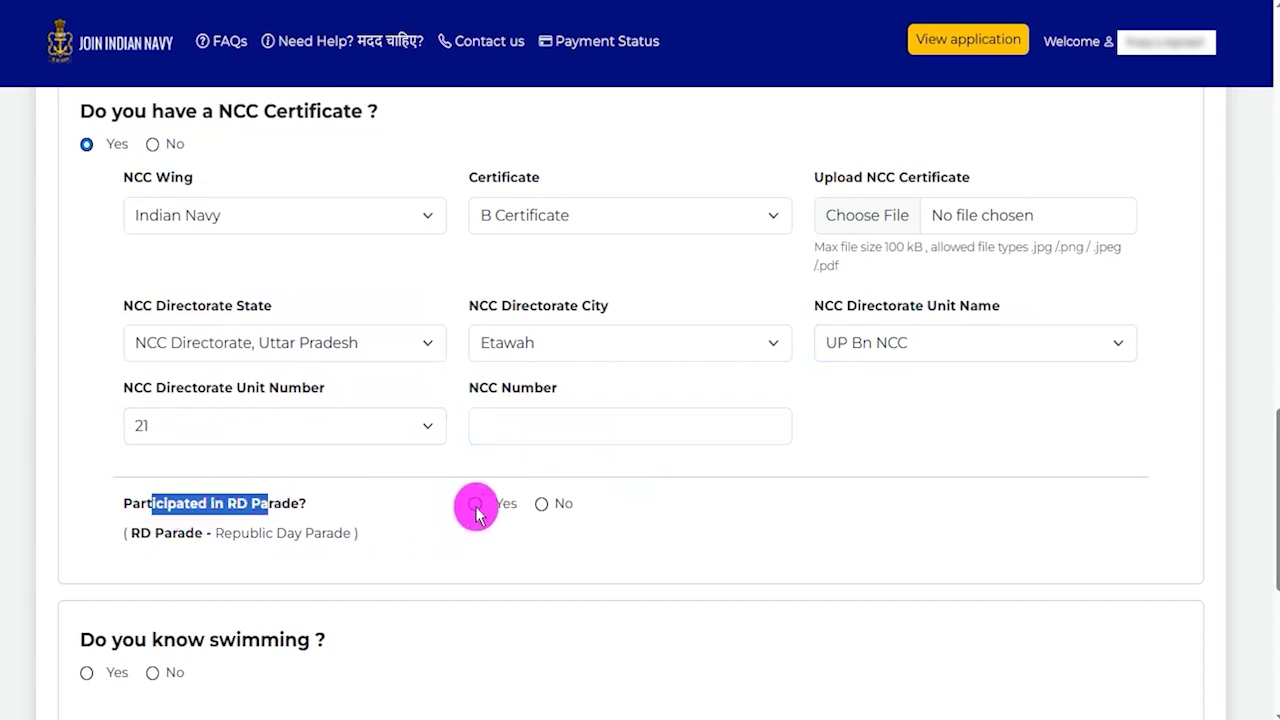
pyautogui.click(476, 506)
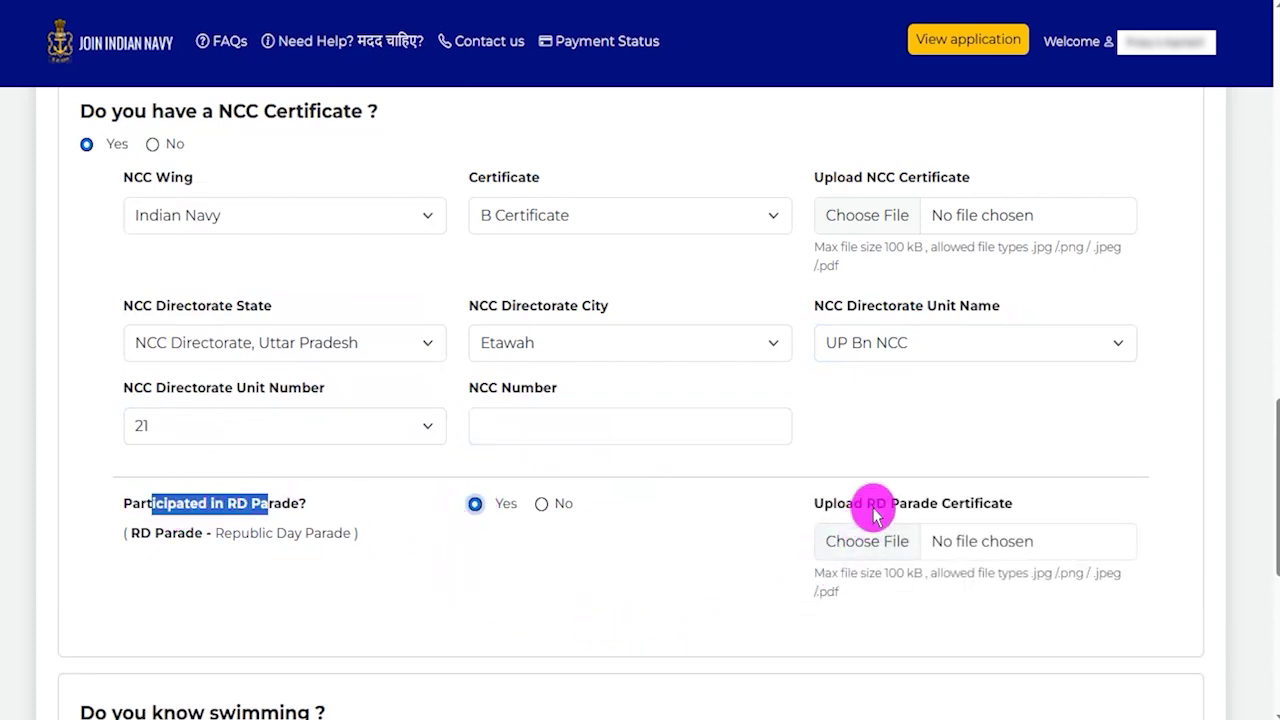
pyautogui.moveTo(868, 508); pyautogui.dragTo(963, 510)
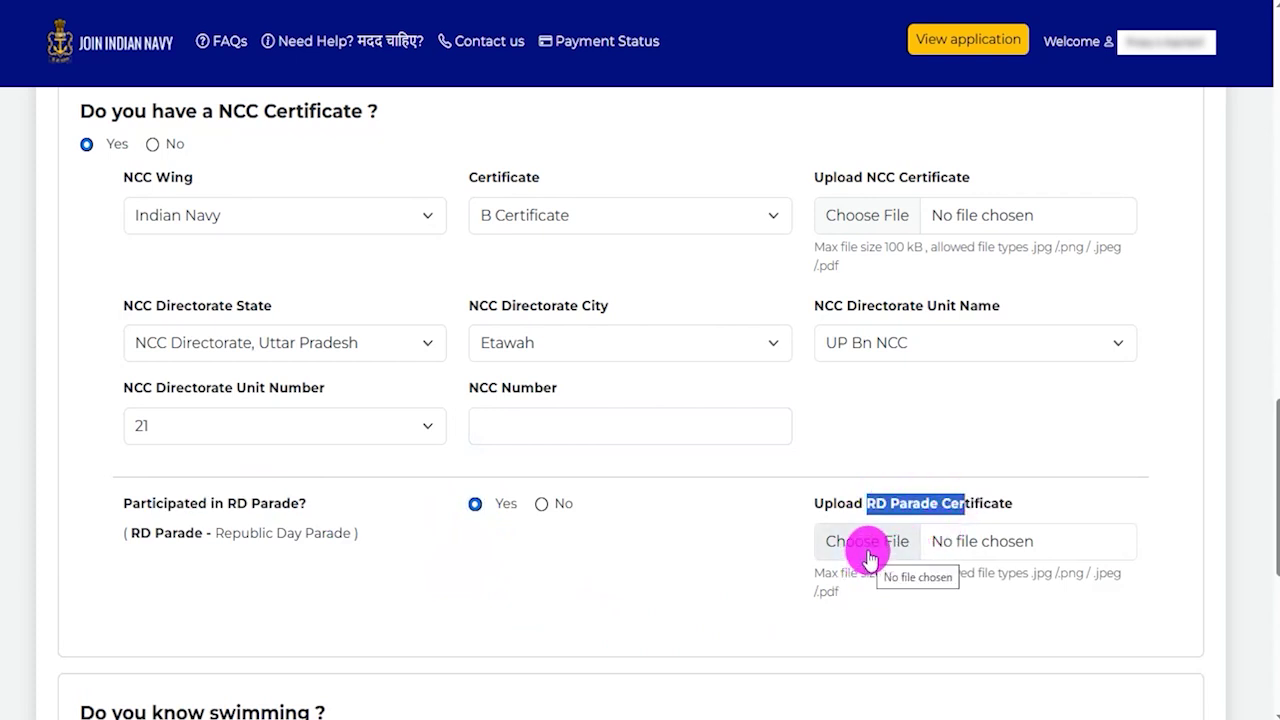
pyautogui.moveTo(857, 577); pyautogui.dragTo(898, 576)
pyautogui.moveTo(1029, 578); pyautogui.dragTo(1121, 577)
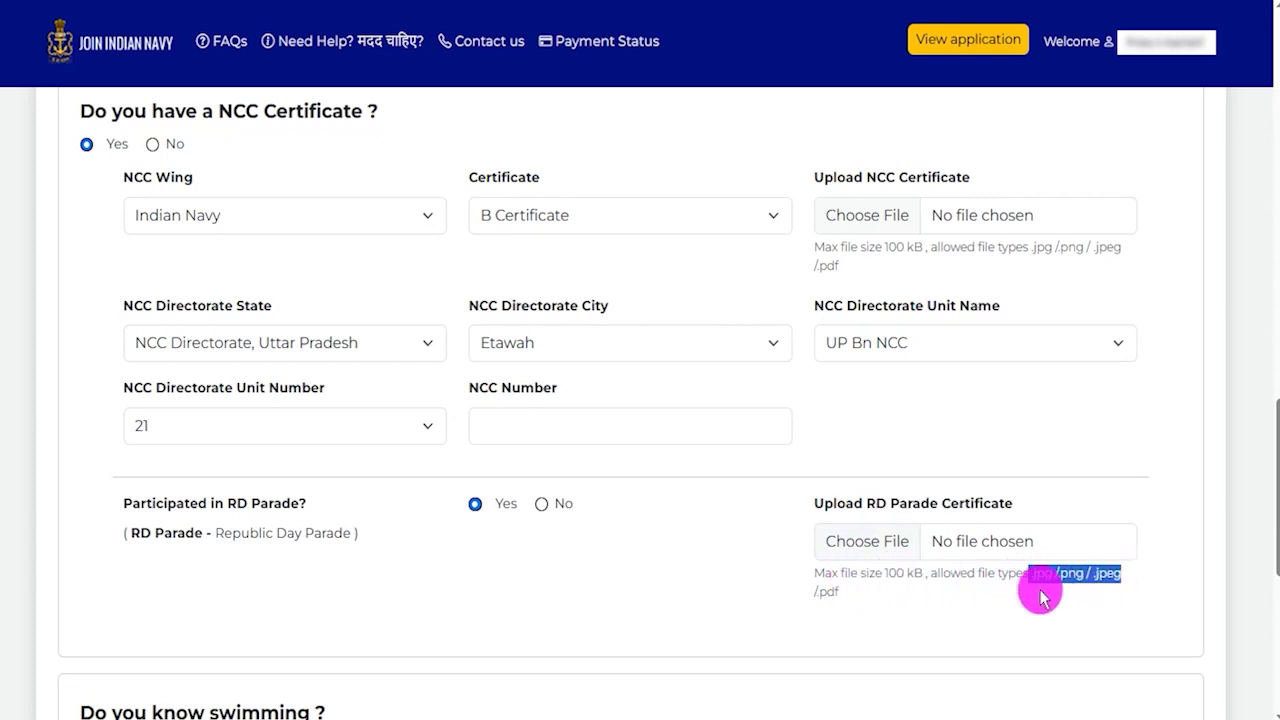
# Step: Set the RD Parade participation answer to No, and change the NCC certificate answer to No
pyautogui.moveTo(156, 503); pyautogui.dragTo(273, 503)
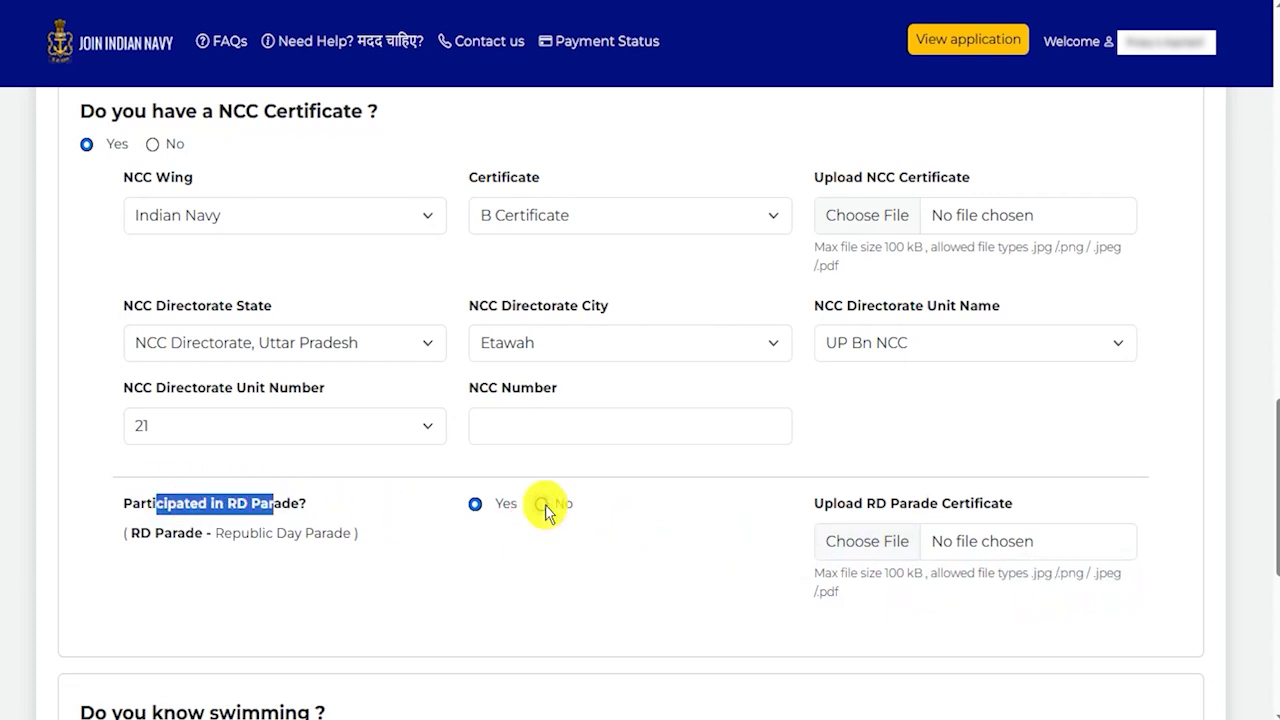
pyautogui.click(542, 505)
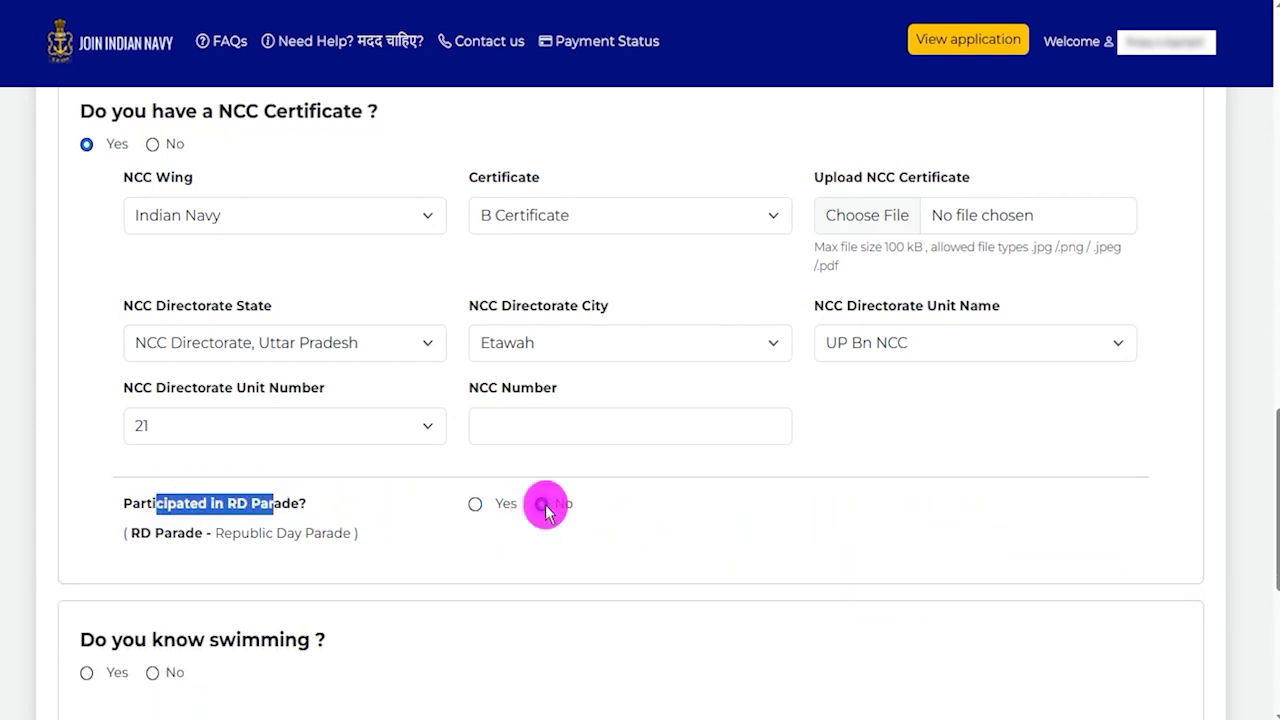
pyautogui.scroll(1, 540, 490)
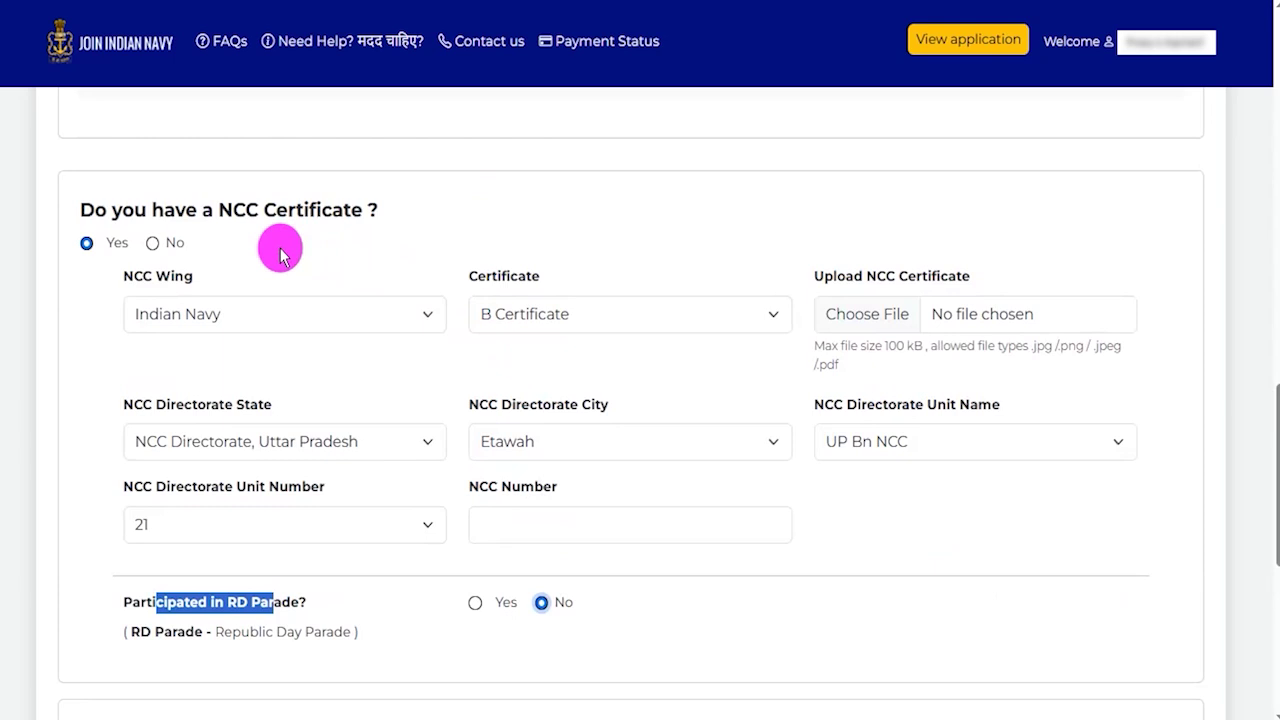
pyautogui.click(152, 243)
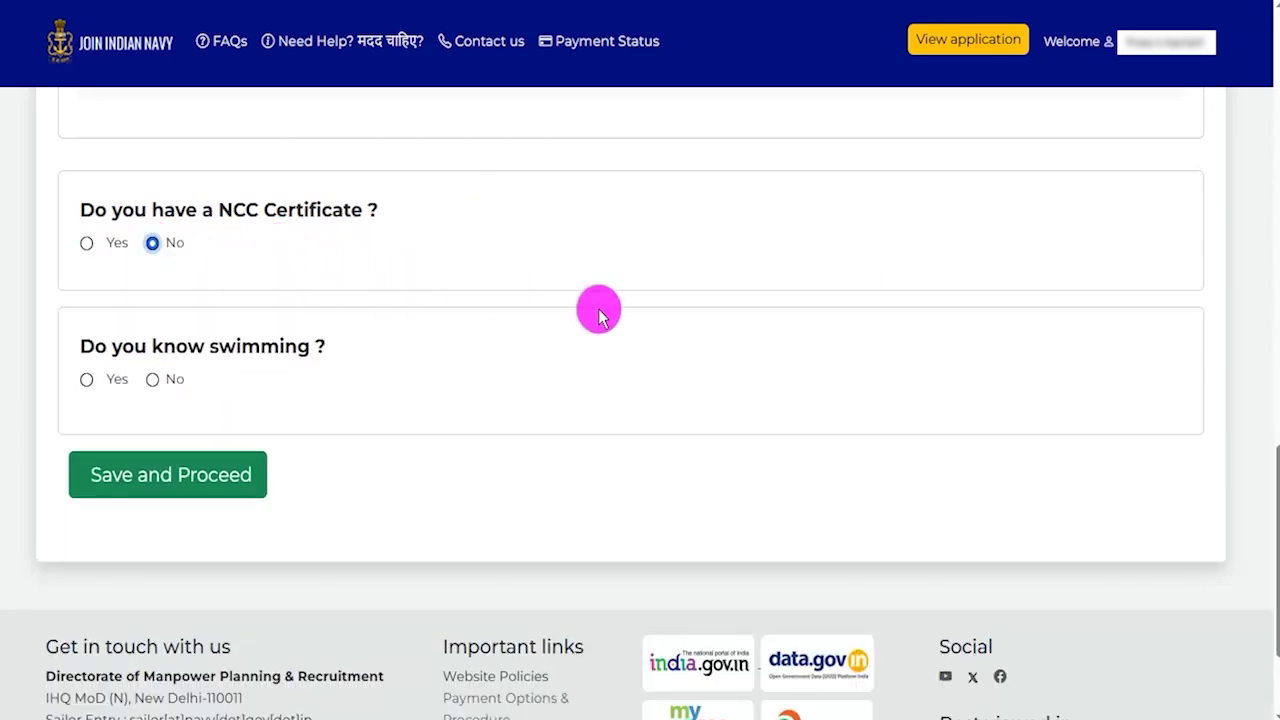
# Step: Answer Yes to knowing swimming, and save the additional information to proceed to photo capture
pyautogui.moveTo(95, 346); pyautogui.dragTo(285, 347)
pyautogui.click(87, 386)
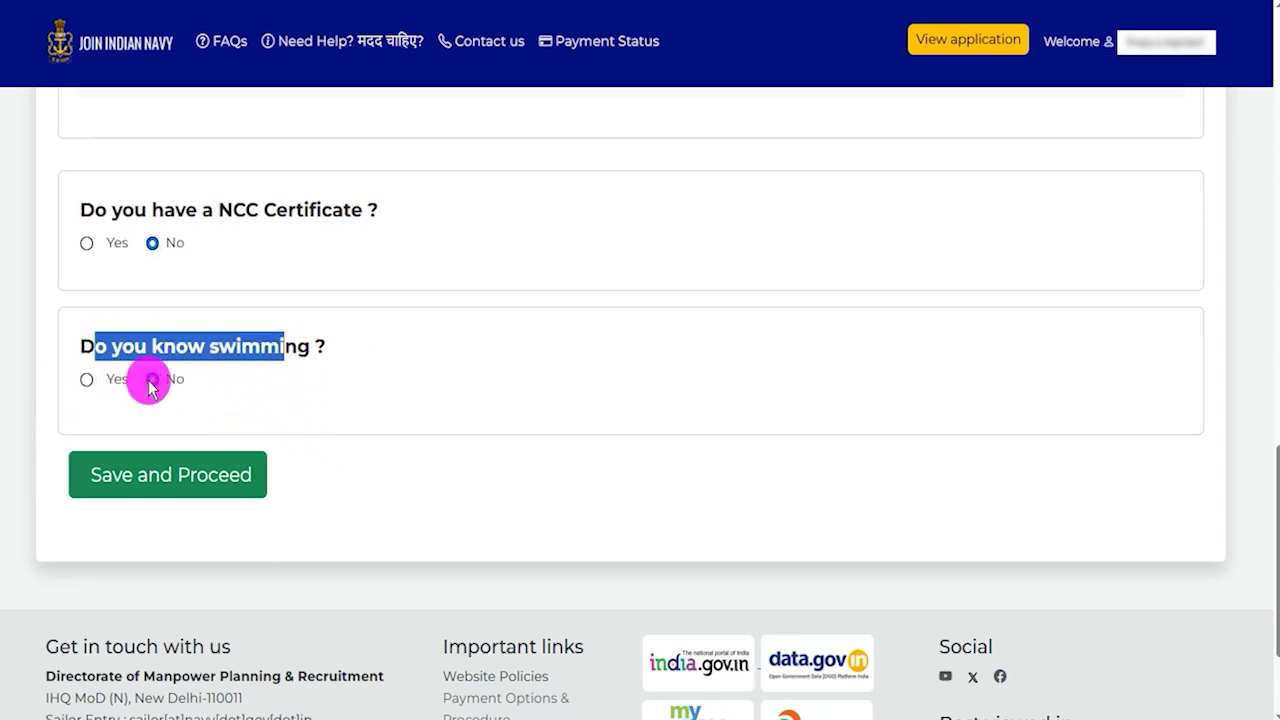
pyautogui.click(88, 383)
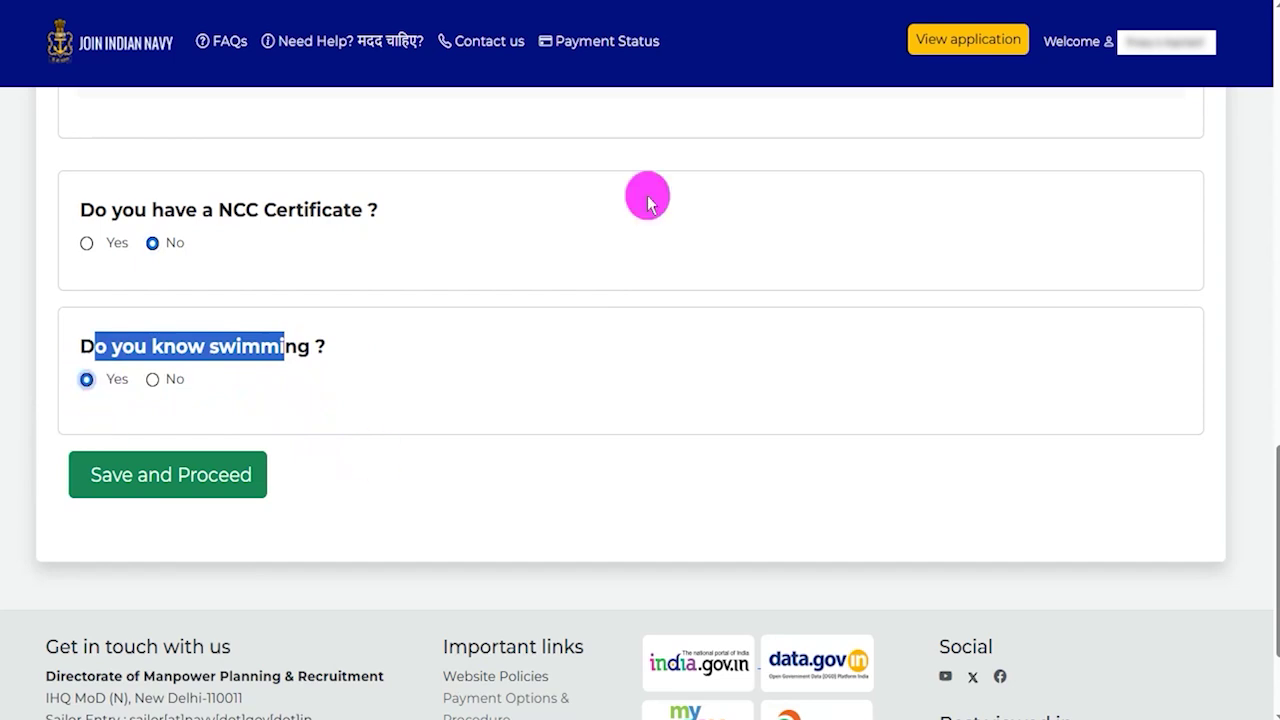
pyautogui.moveTo(576, 466); pyautogui.dragTo(275, 478)
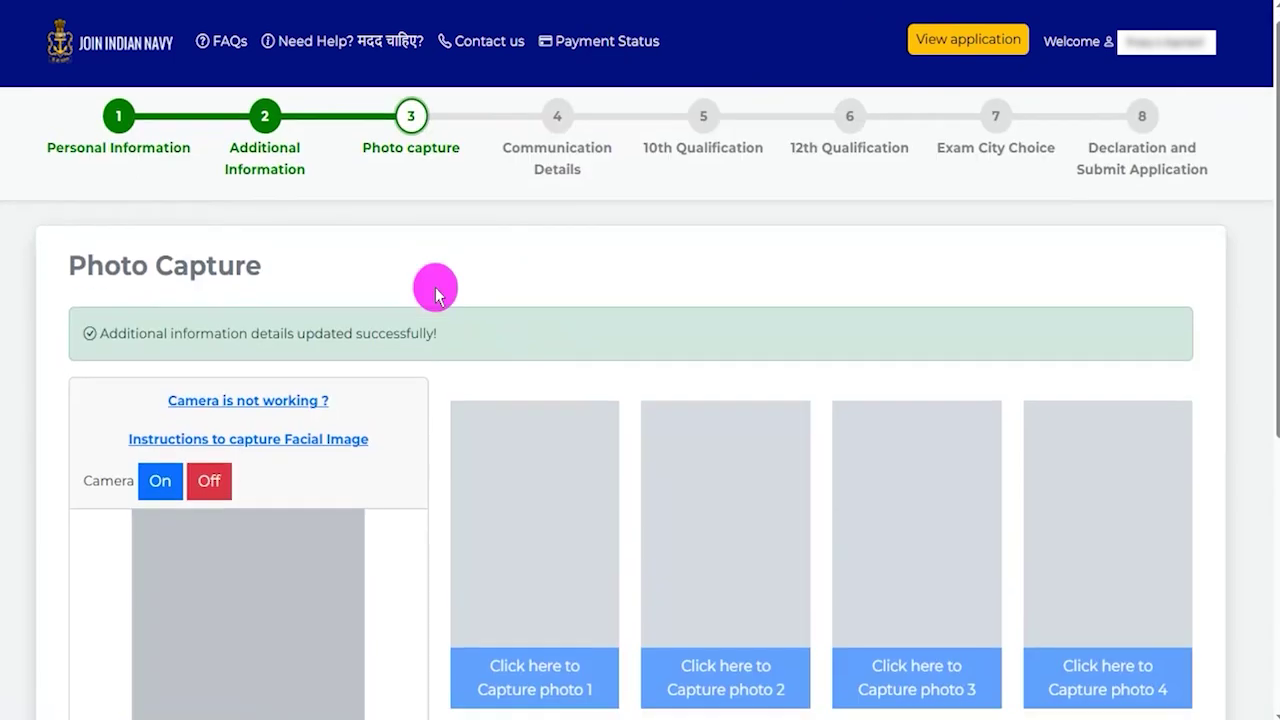
# Step: Review the instructions for capturing the facial image on the Photo Capture page, and close them
pyautogui.scroll(-3, 434, 289)
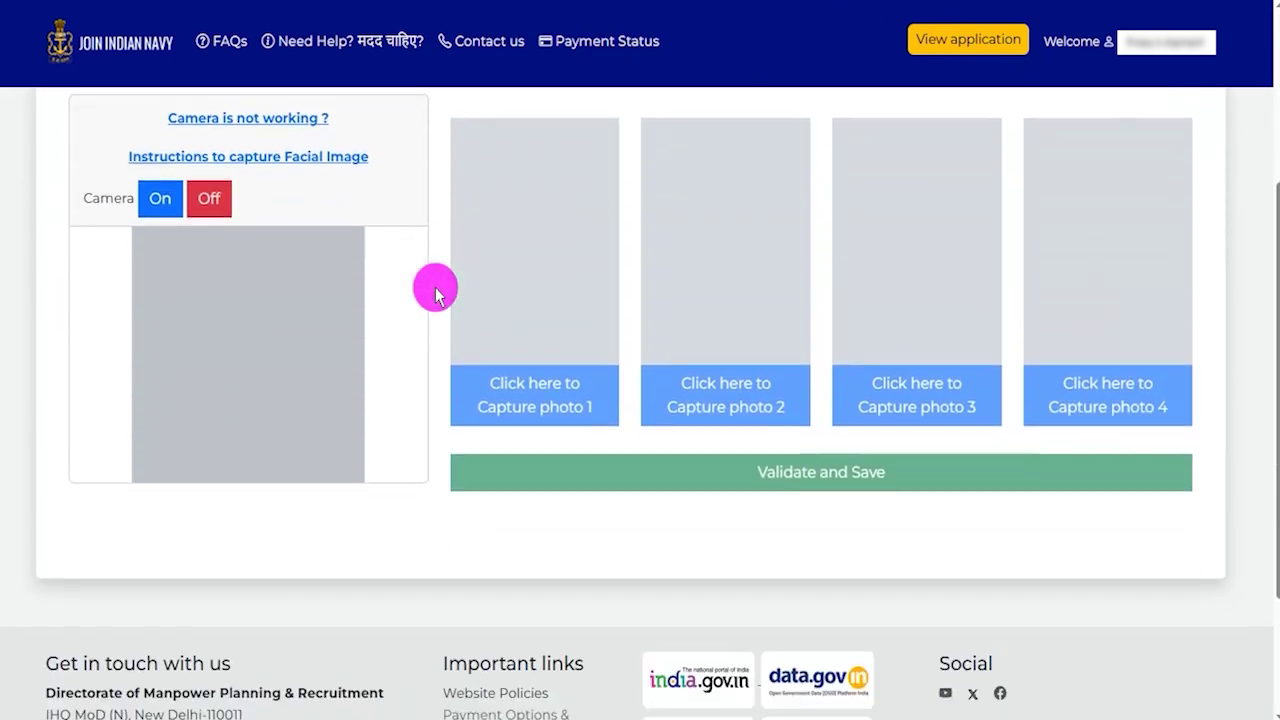
pyautogui.scroll(2, 434, 289)
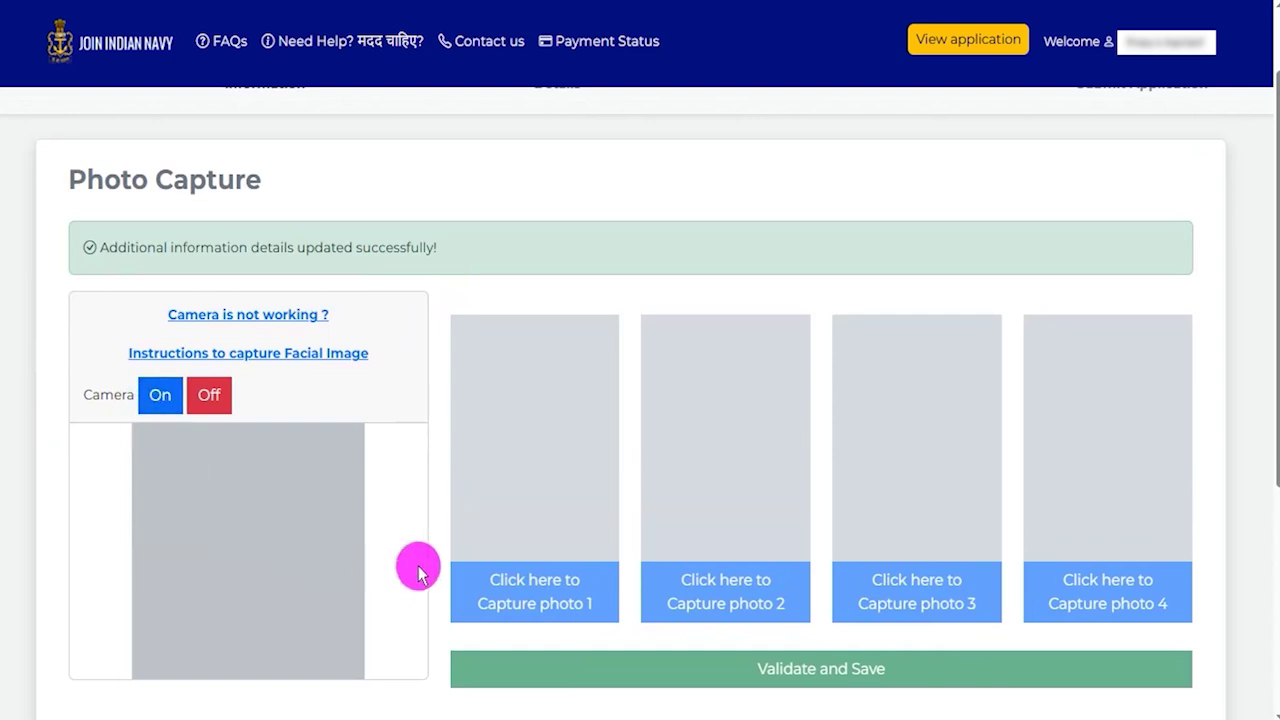
pyautogui.scroll(-1, 437, 543)
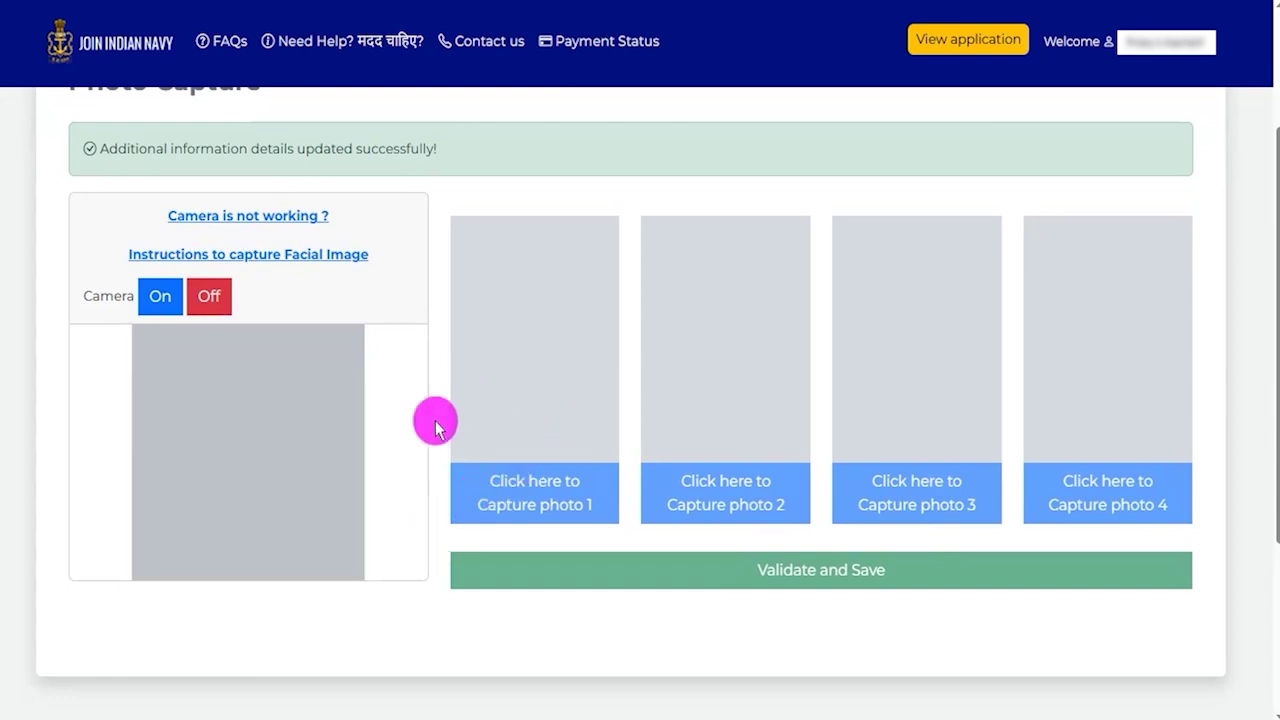
pyautogui.scroll(1, 434, 420)
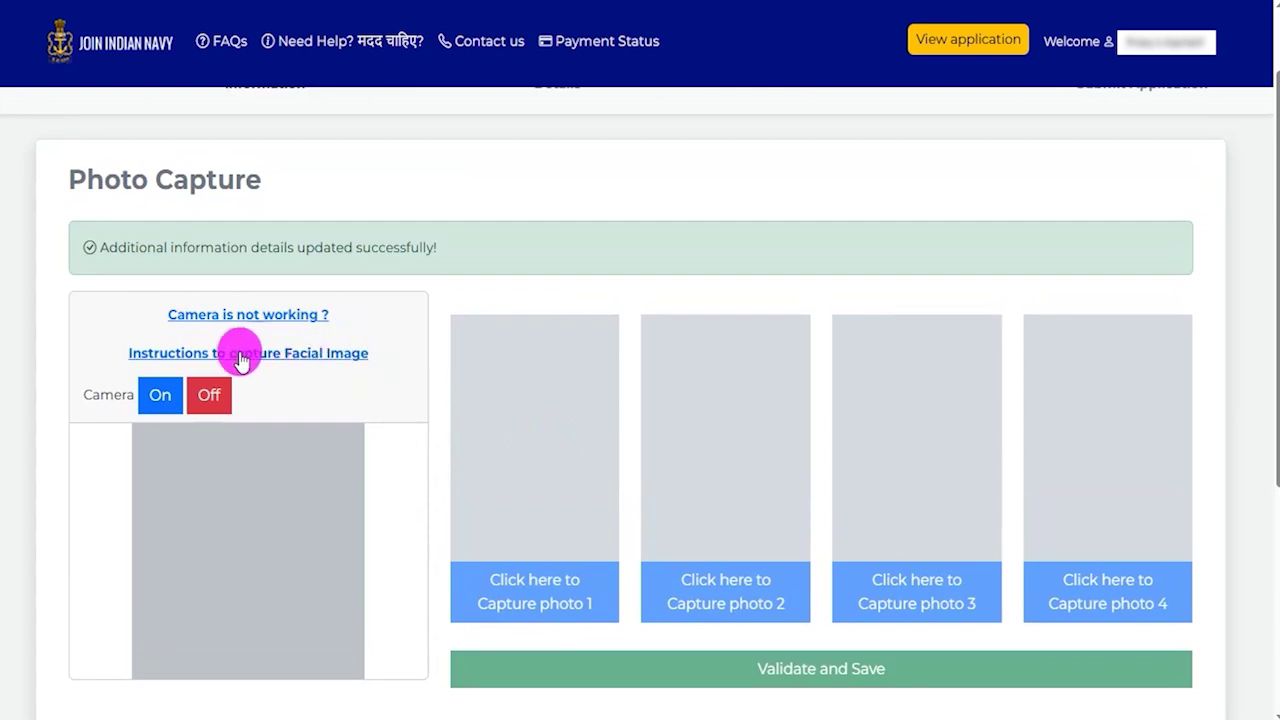
pyautogui.click(304, 355)
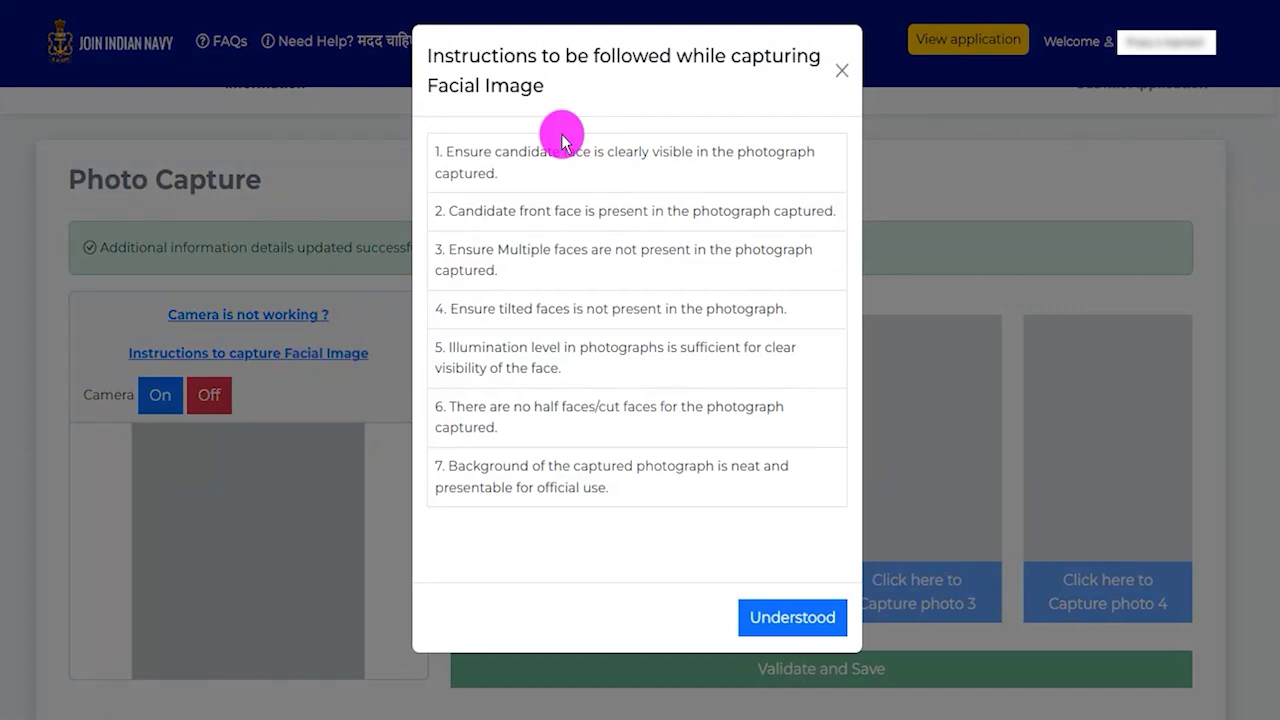
pyautogui.moveTo(518, 151); pyautogui.dragTo(665, 152)
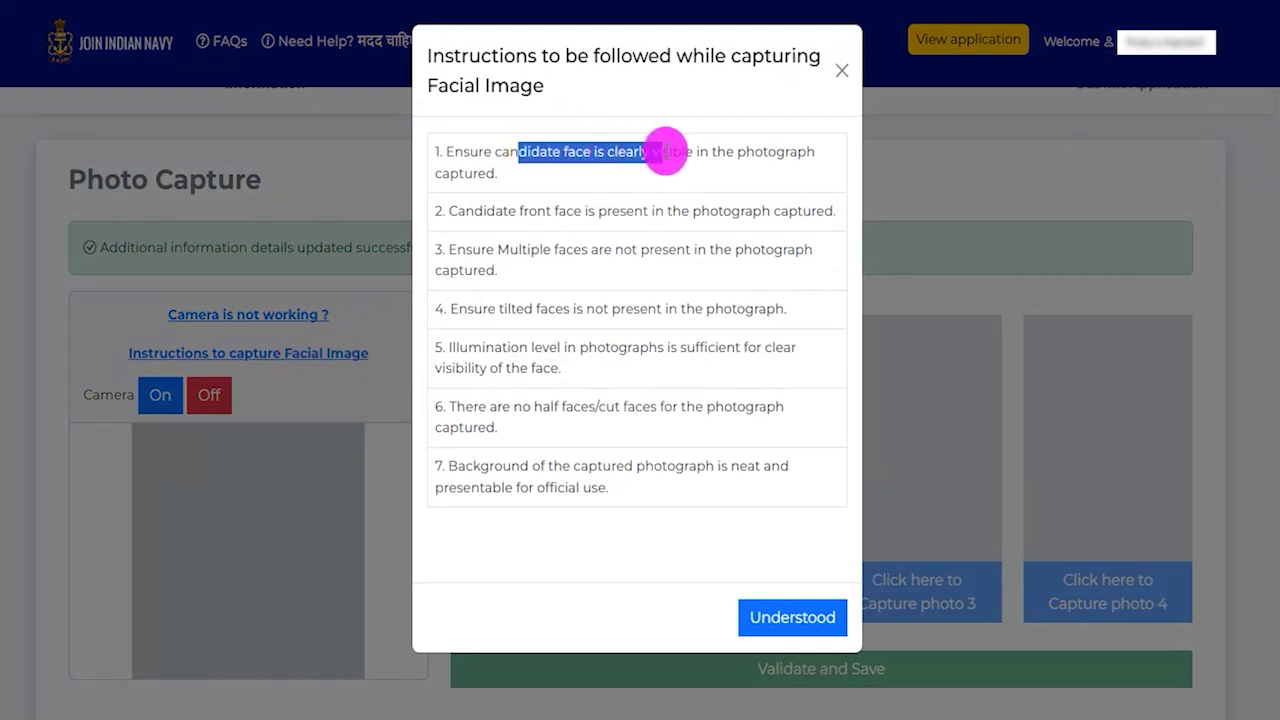
pyautogui.moveTo(486, 211); pyautogui.dragTo(718, 211)
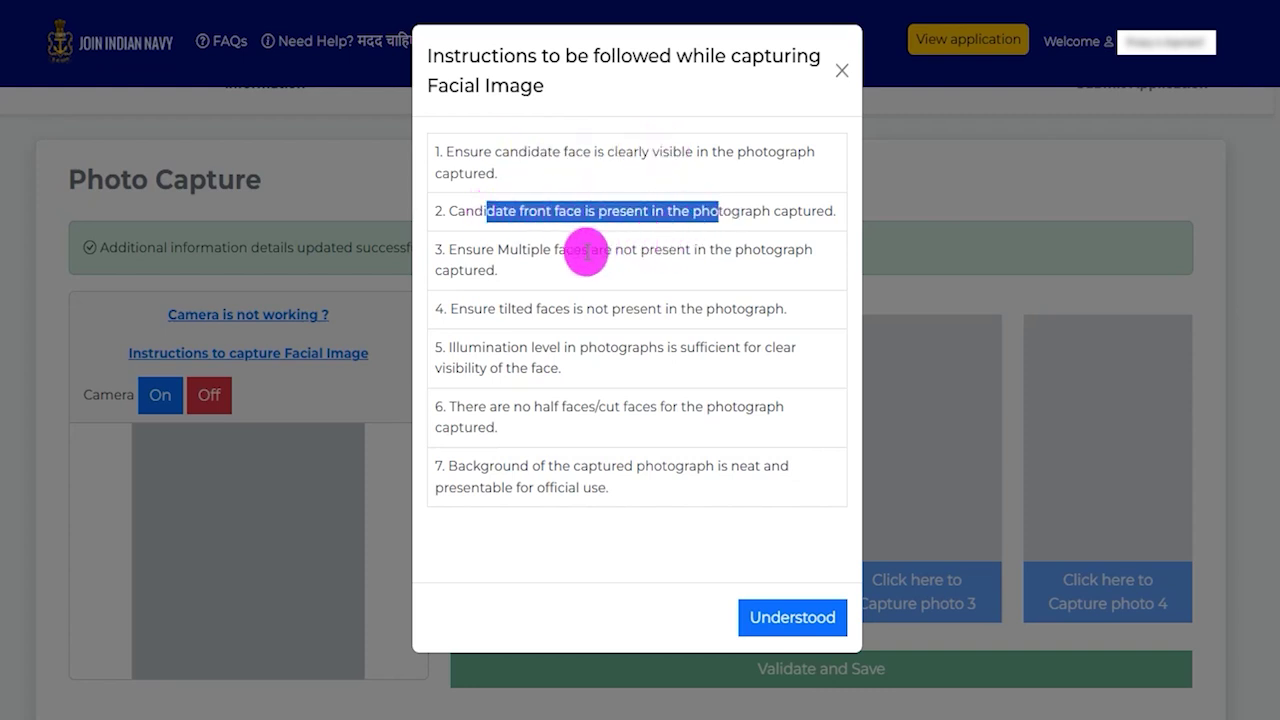
pyautogui.moveTo(526, 250); pyautogui.dragTo(641, 250)
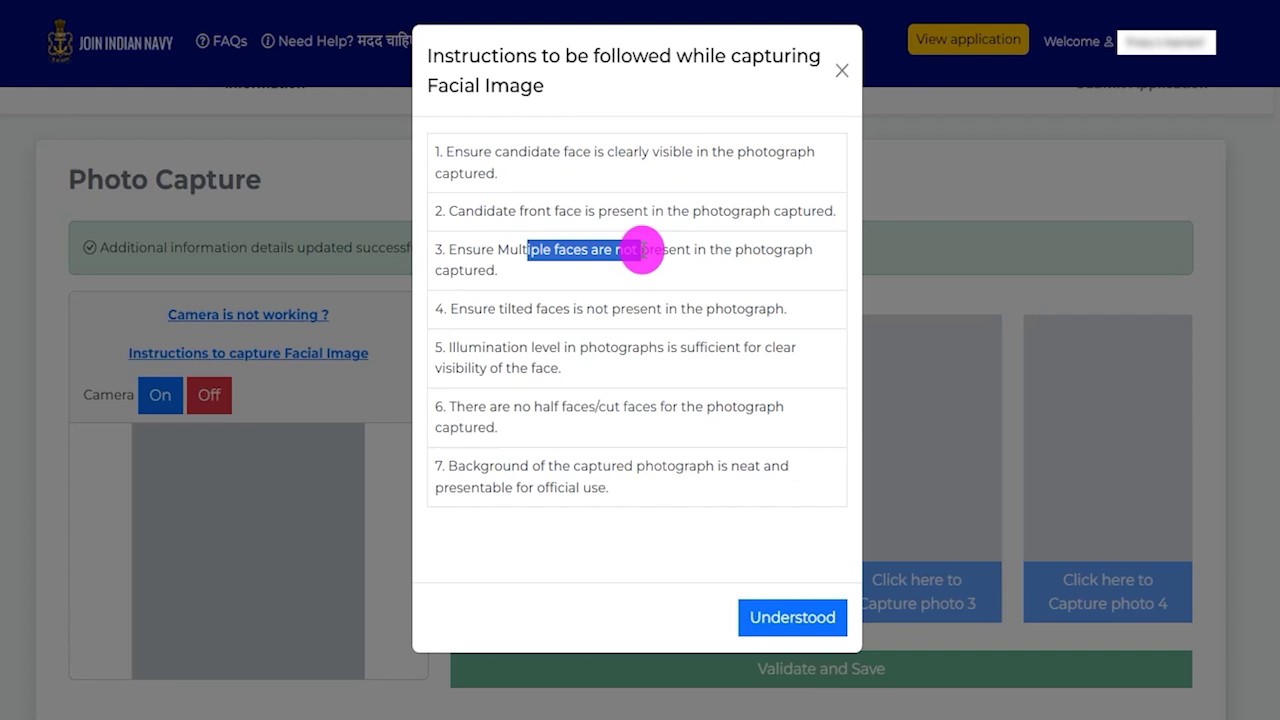
pyautogui.click(543, 352)
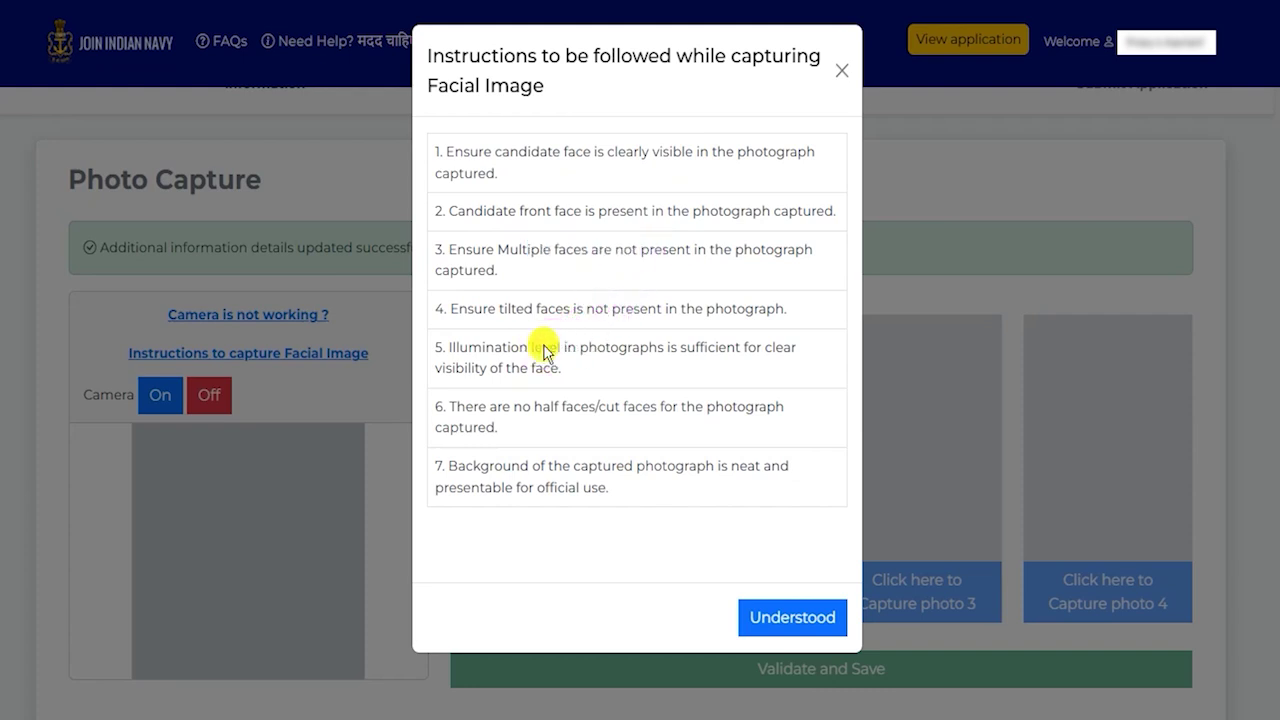
pyautogui.moveTo(471, 486); pyautogui.dragTo(547, 486)
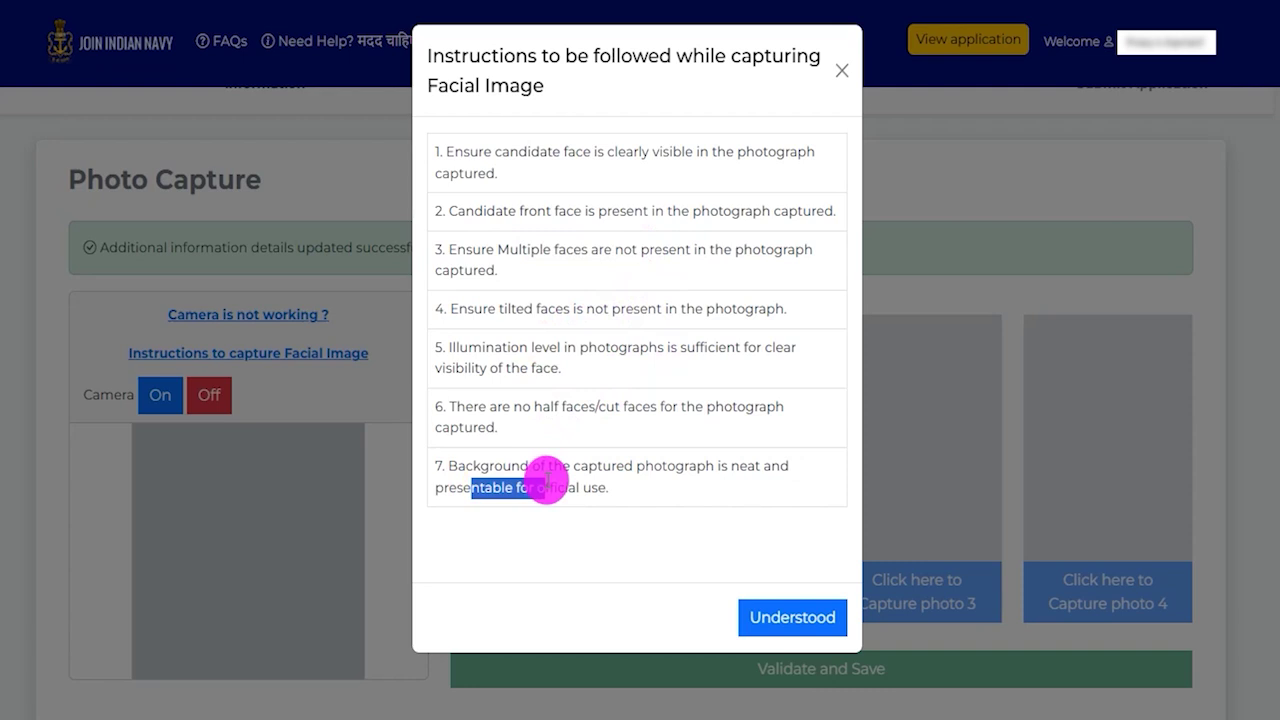
pyautogui.click(535, 412)
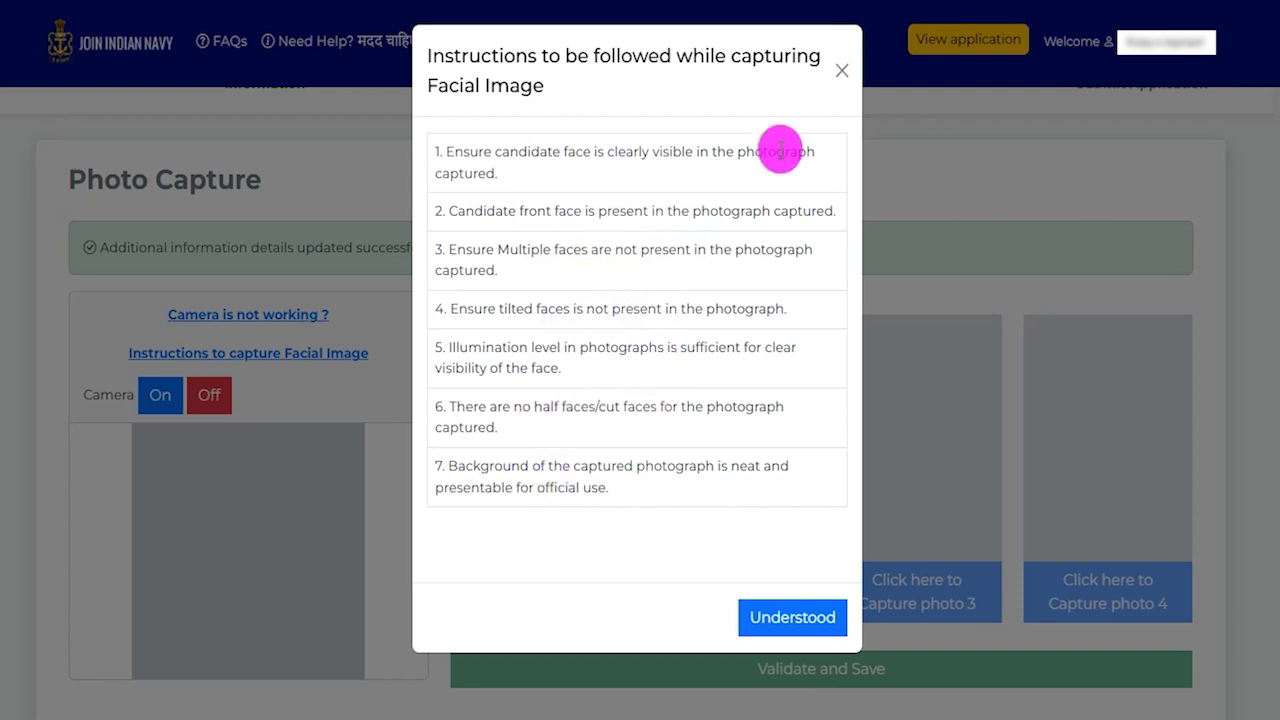
pyautogui.click(840, 80)
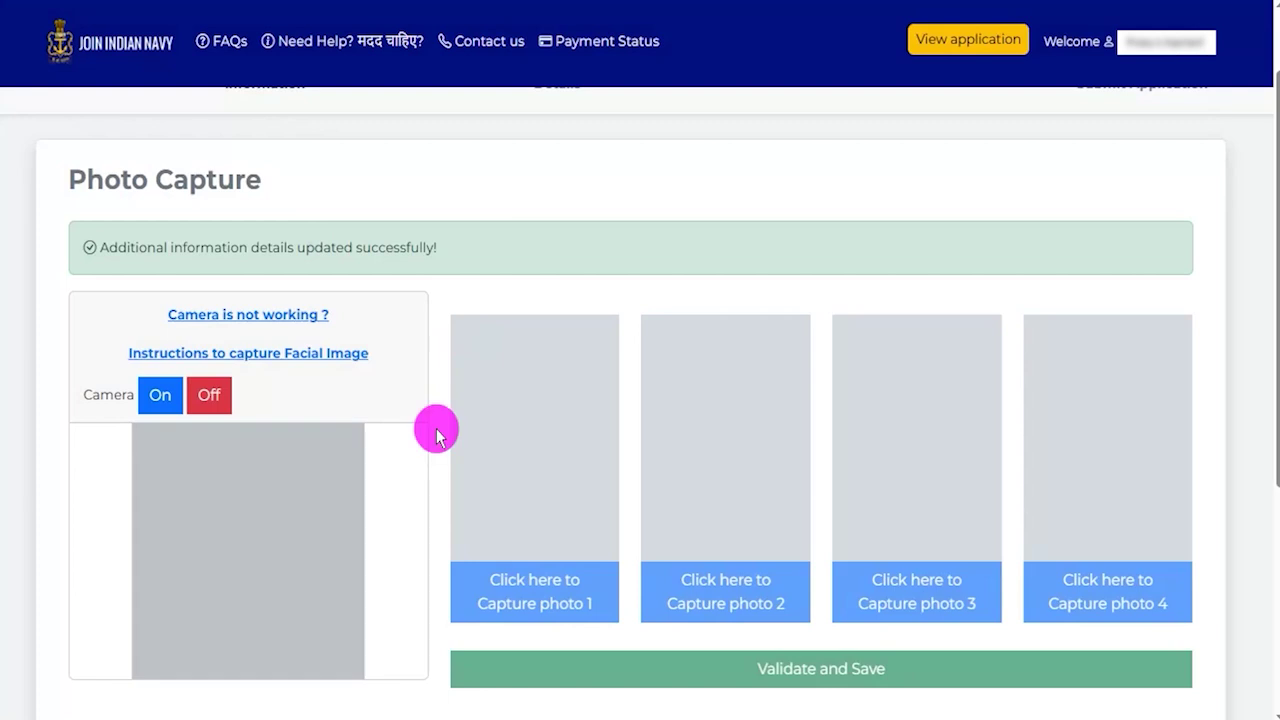
# Step: Capture the facial photos and proceed to the communication details
pyautogui.scroll(-3, 436, 432)
pyautogui.scroll(2, 434, 429)
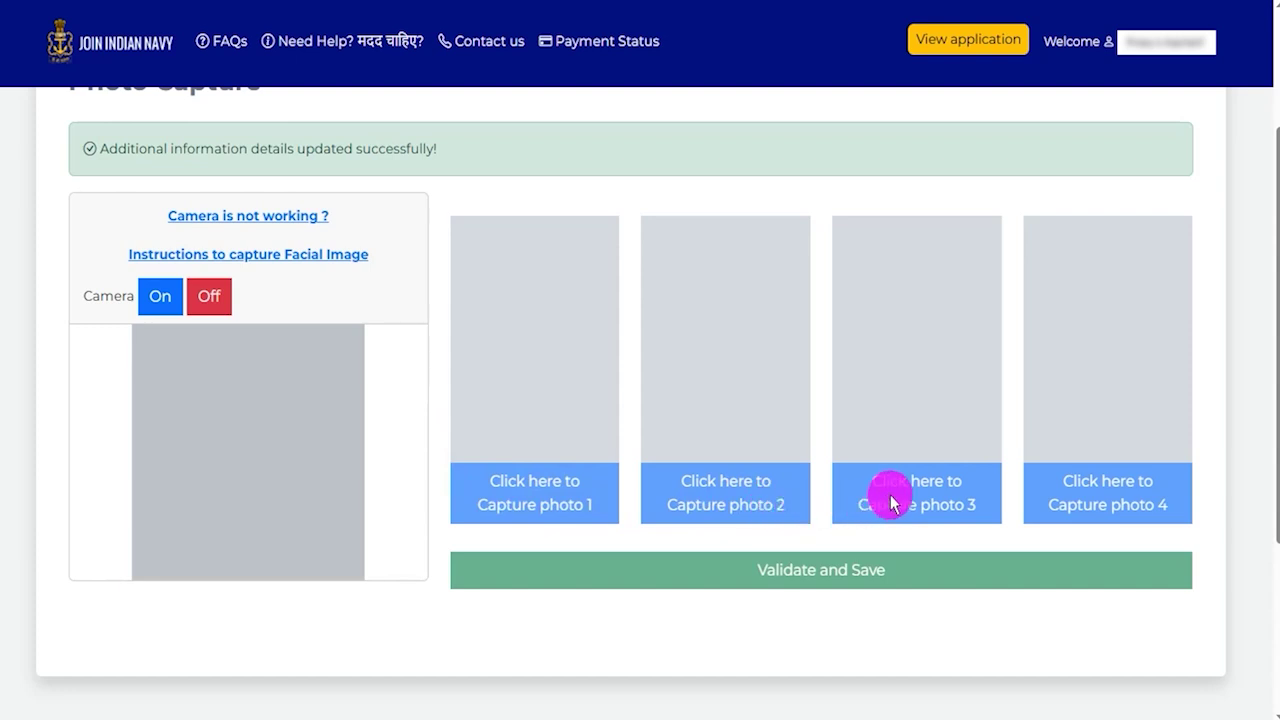
pyautogui.click(1118, 494)
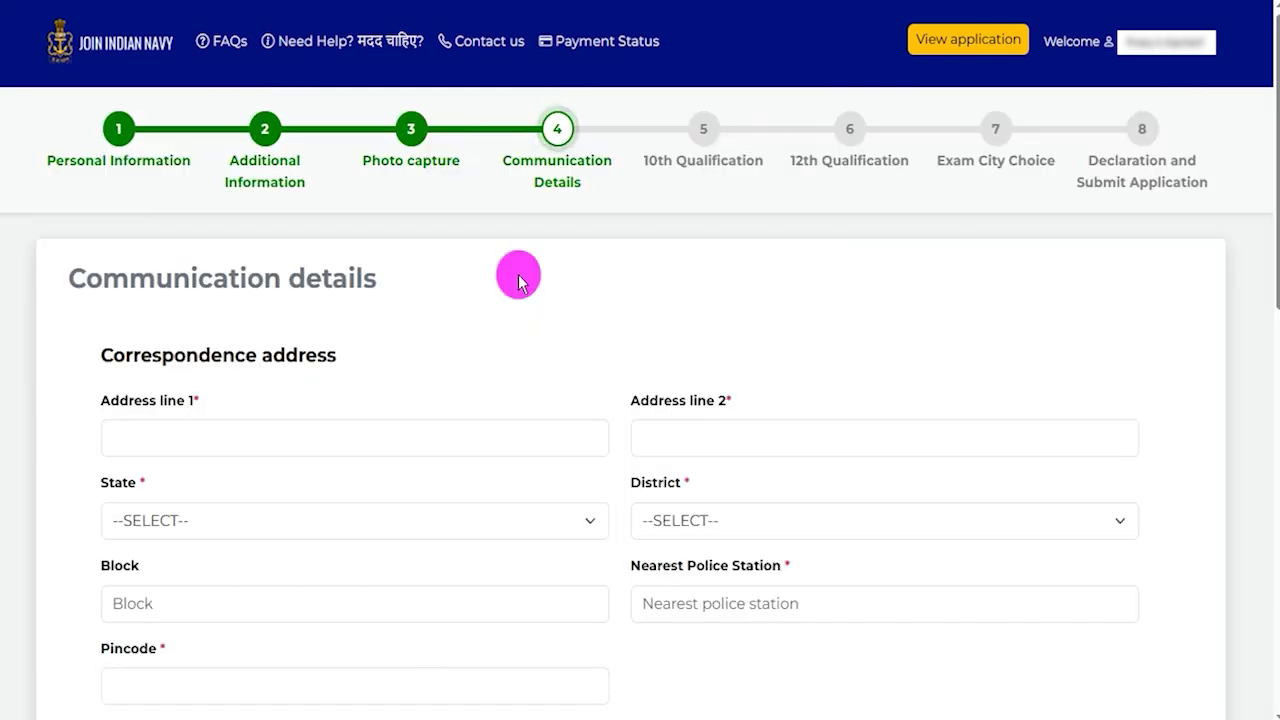
# Step: Look over the correspondence address and permanent address sections of the communication details form
pyautogui.moveTo(114, 355); pyautogui.dragTo(293, 355)
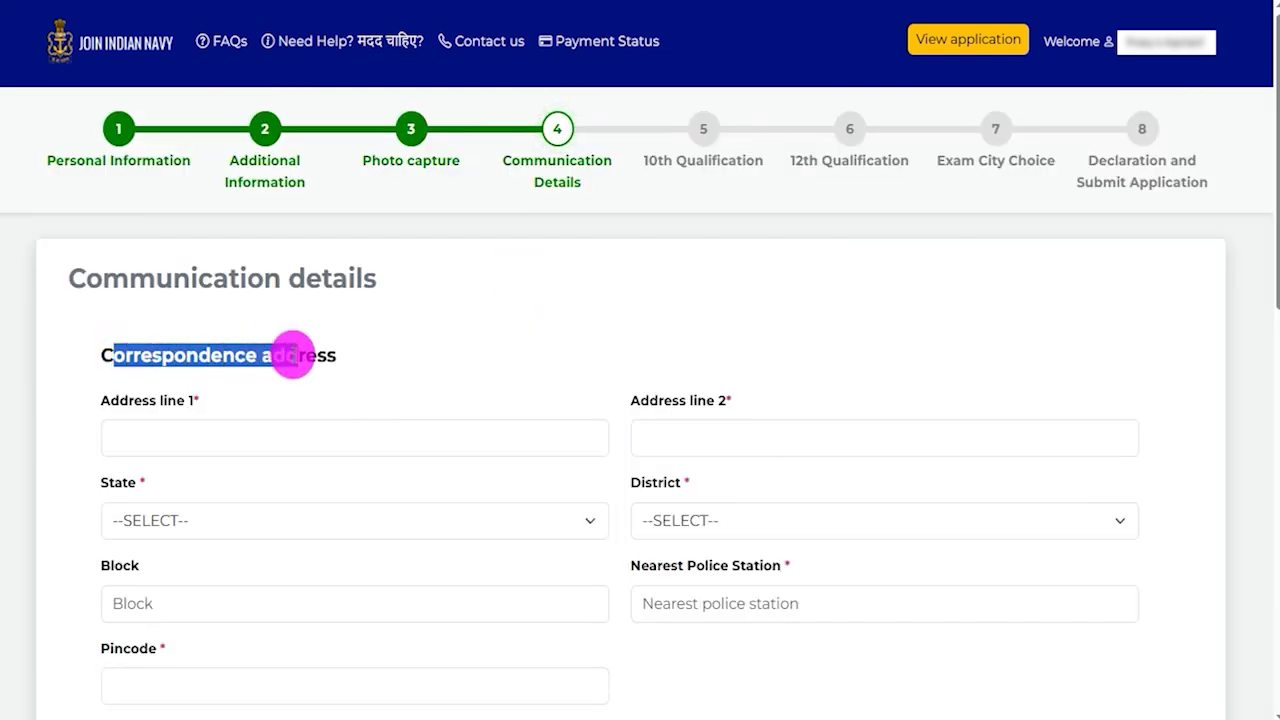
pyautogui.scroll(-3, 271, 520)
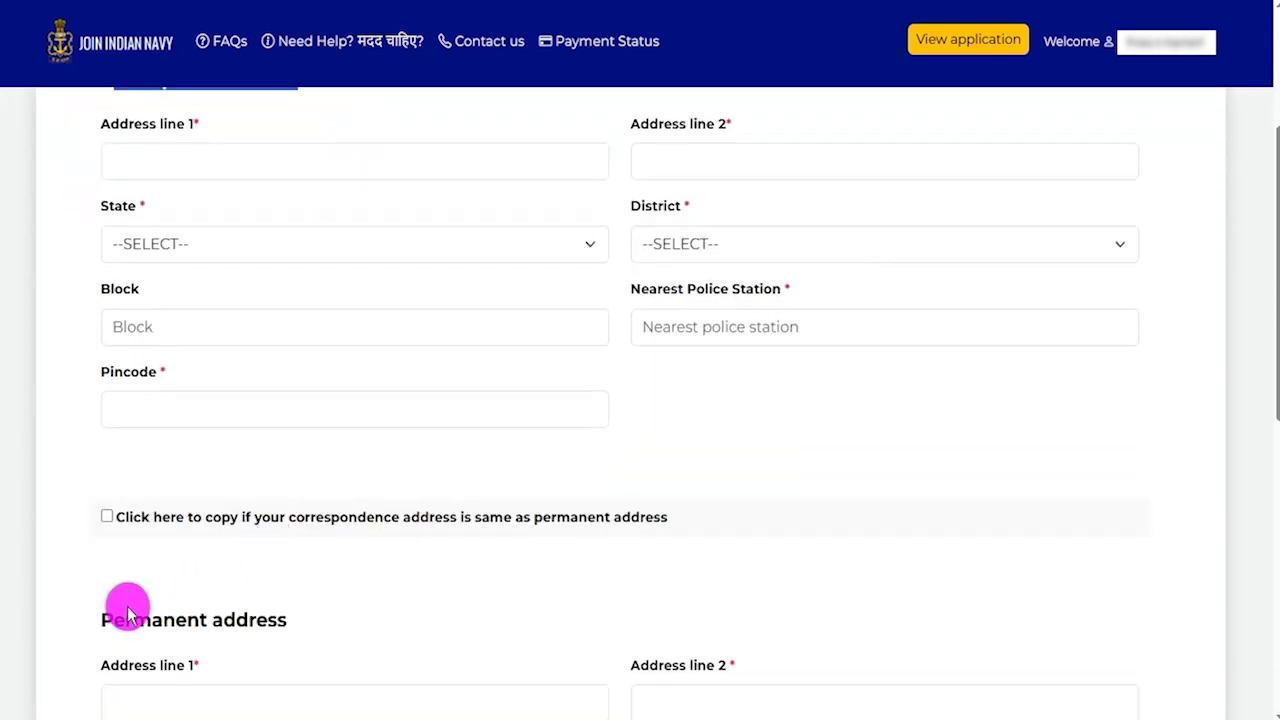
pyautogui.moveTo(127, 620); pyautogui.dragTo(266, 620)
pyautogui.scroll(2, 440, 330)
# Step: Go through the correspondence address fields, from address line 1, state and district to block, nearest police station and pincode
pyautogui.click(214, 356)
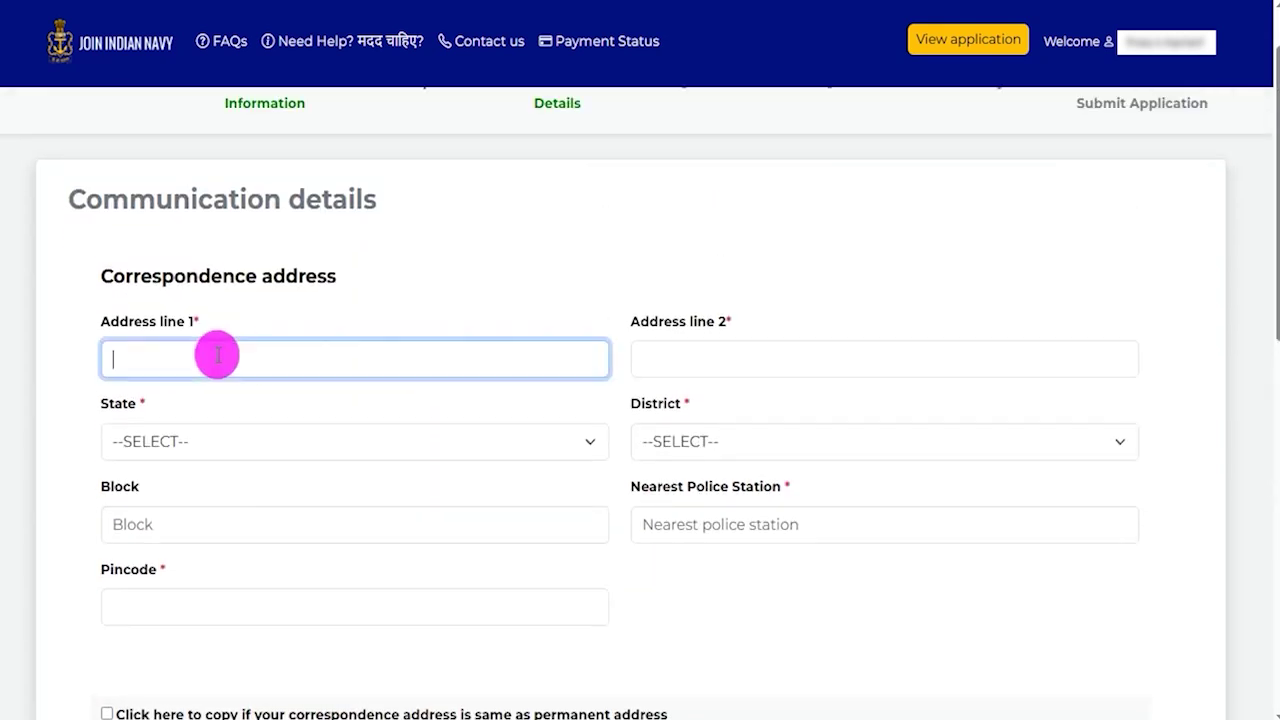
pyautogui.click(345, 440)
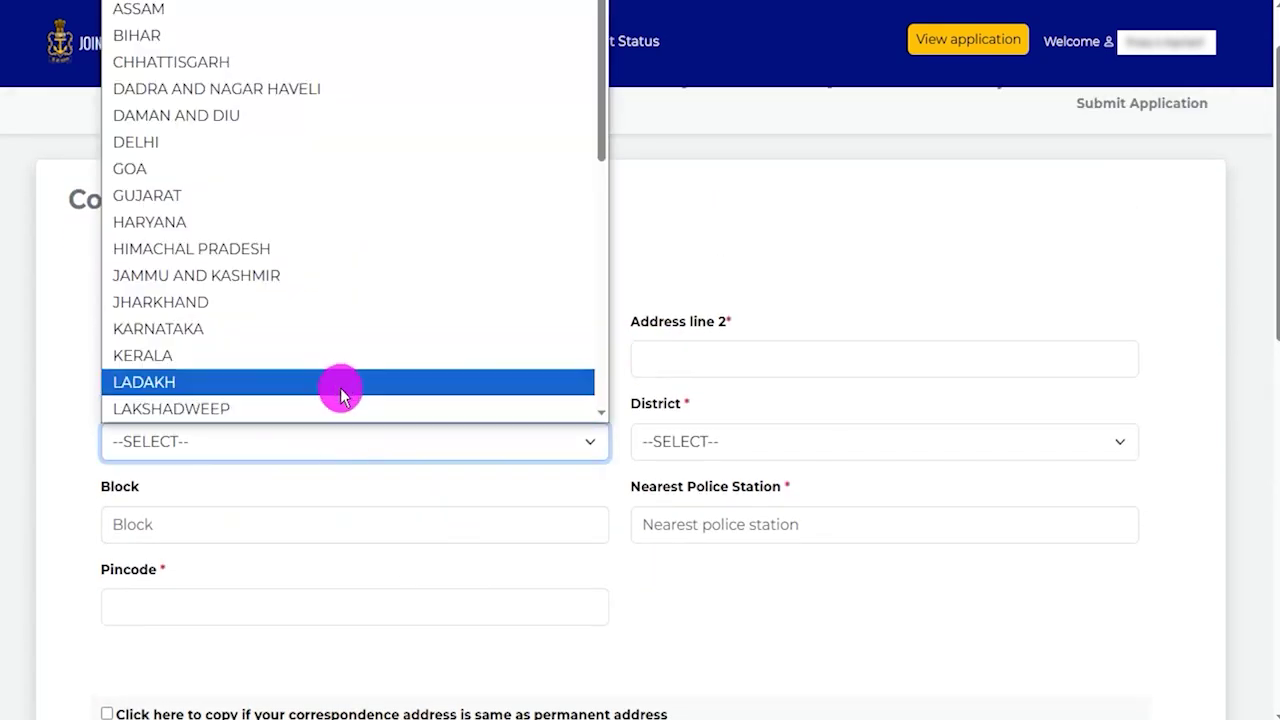
pyautogui.click(700, 445)
pyautogui.click(371, 522)
pyautogui.moveTo(656, 486); pyautogui.dragTo(743, 514)
pyautogui.click(722, 521)
pyautogui.click(262, 603)
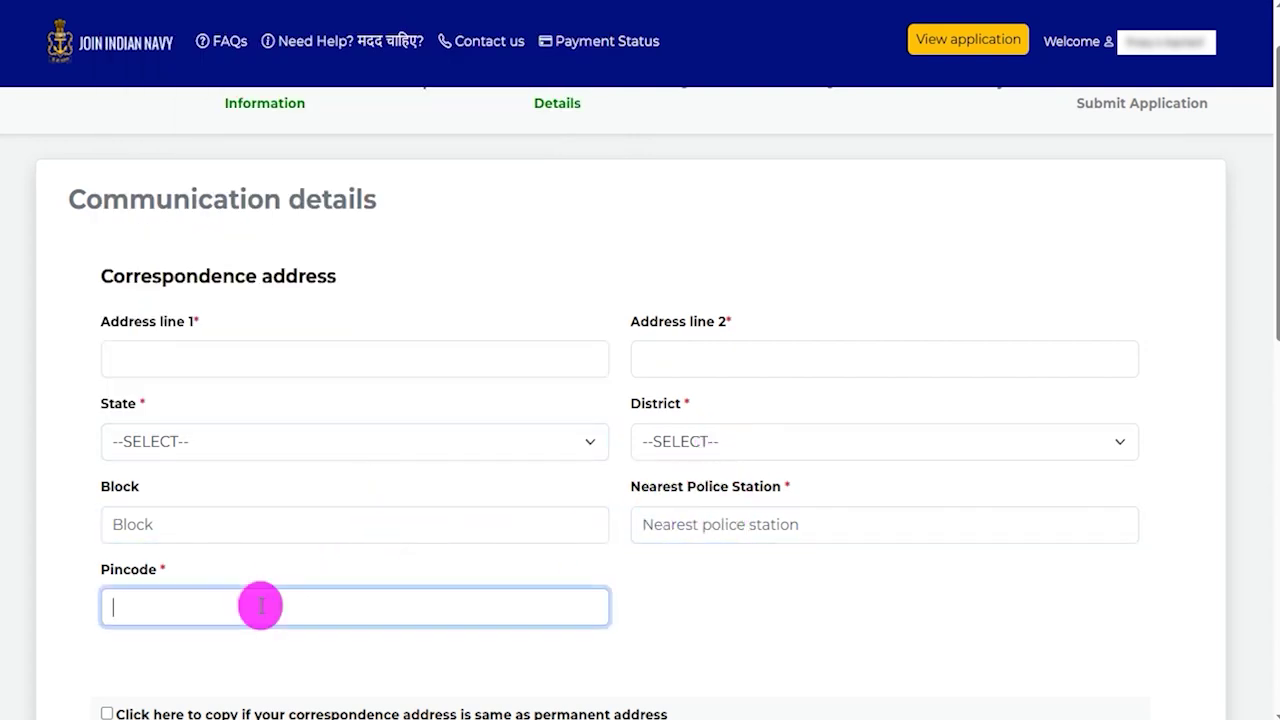
pyautogui.click(688, 614)
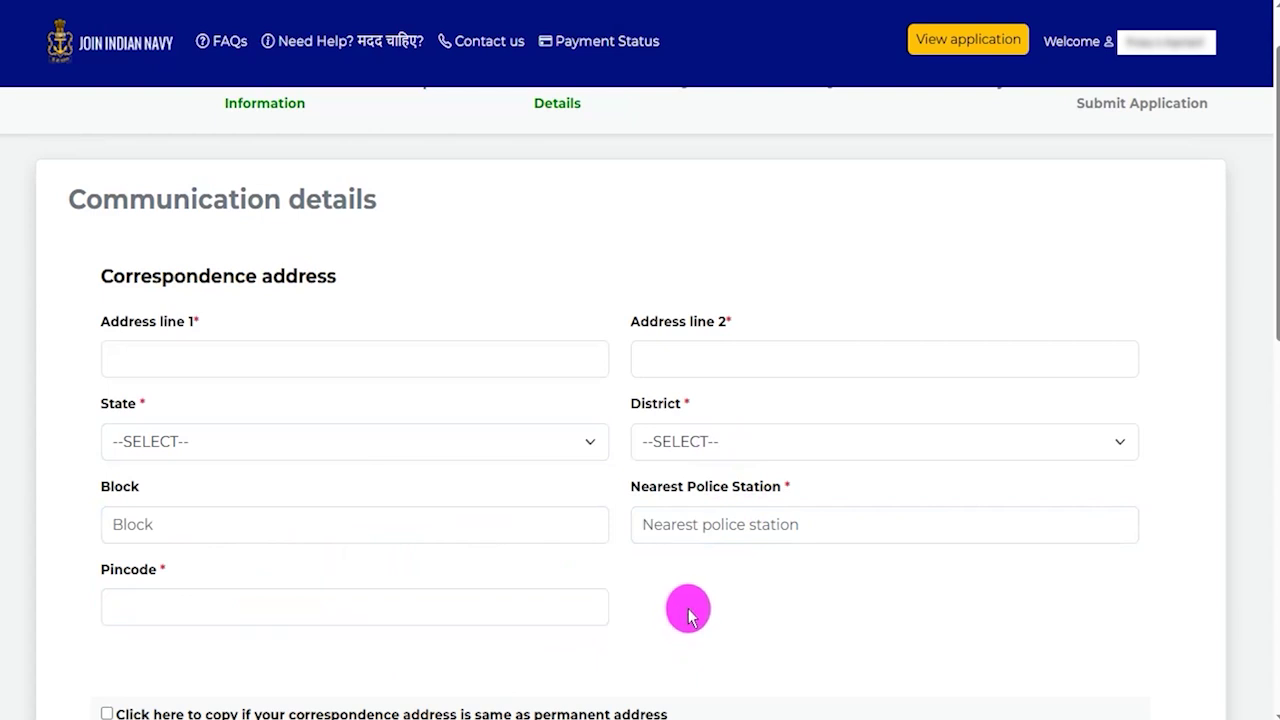
# Step: Compare the permanent and correspondence address sections, and examine the option for copying one address to the other
pyautogui.scroll(-2, 688, 614)
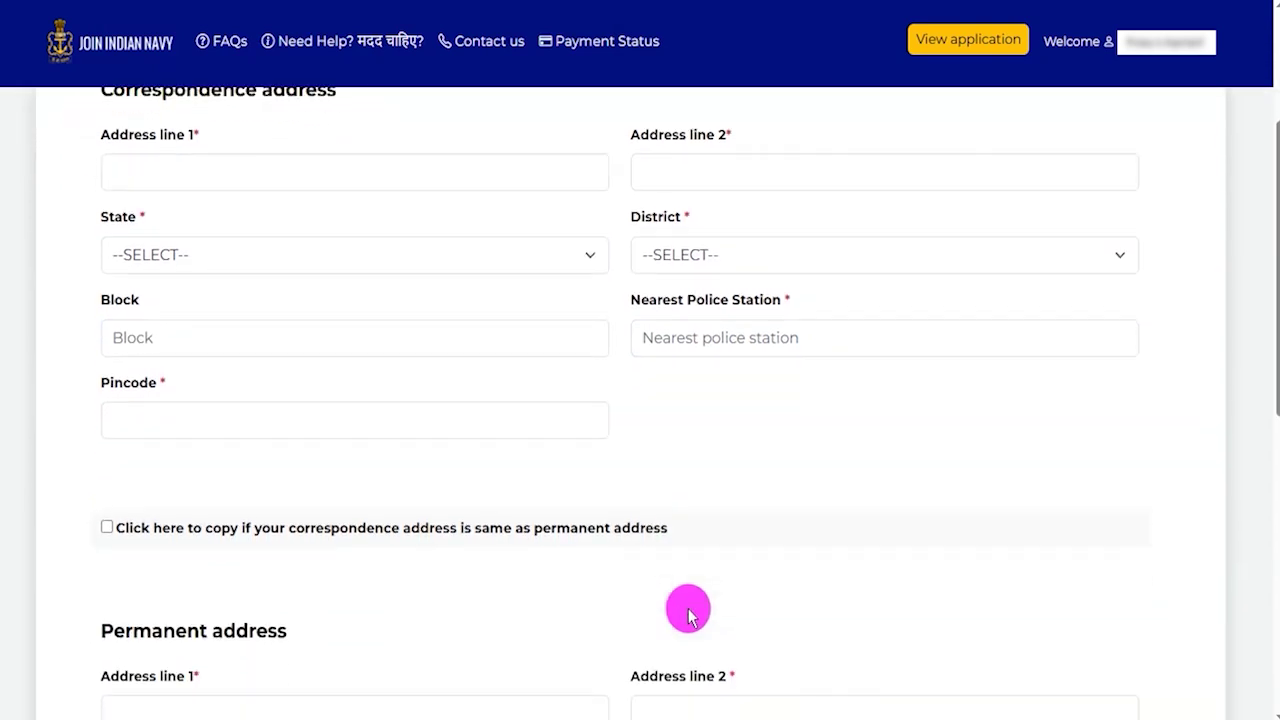
pyautogui.moveTo(114, 620); pyautogui.dragTo(245, 622)
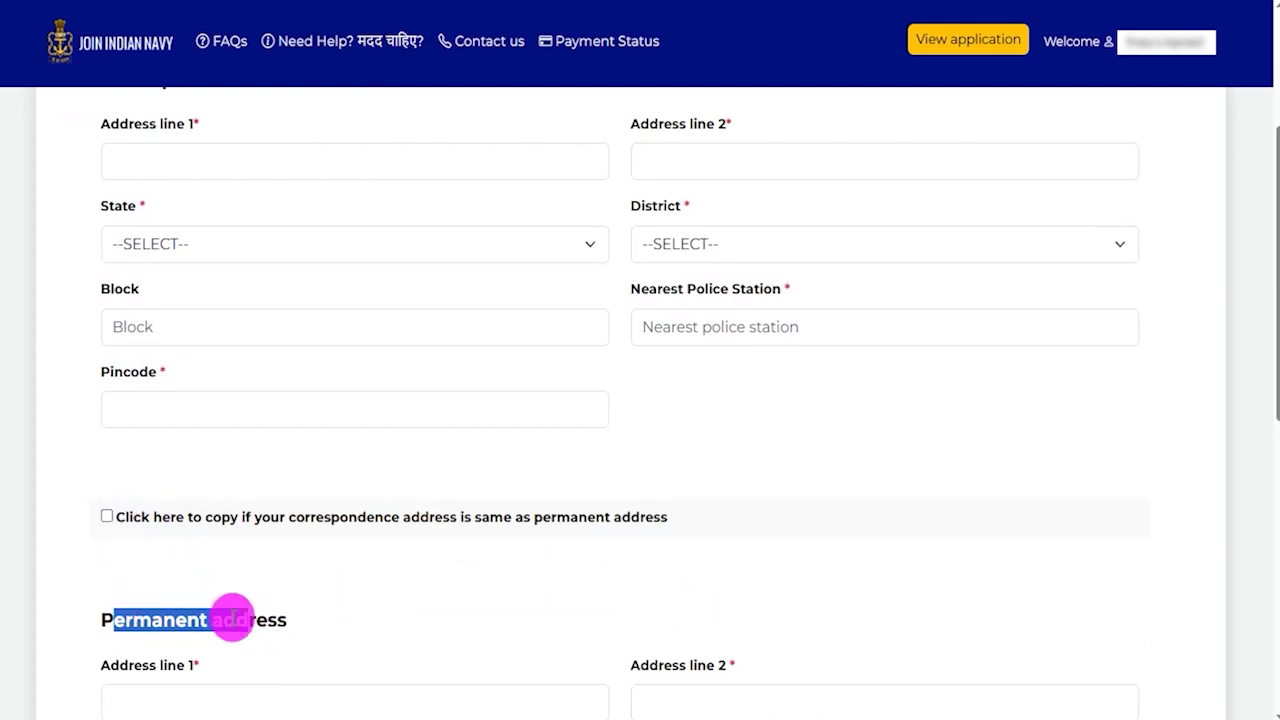
pyautogui.click(246, 575)
pyautogui.scroll(2, 246, 575)
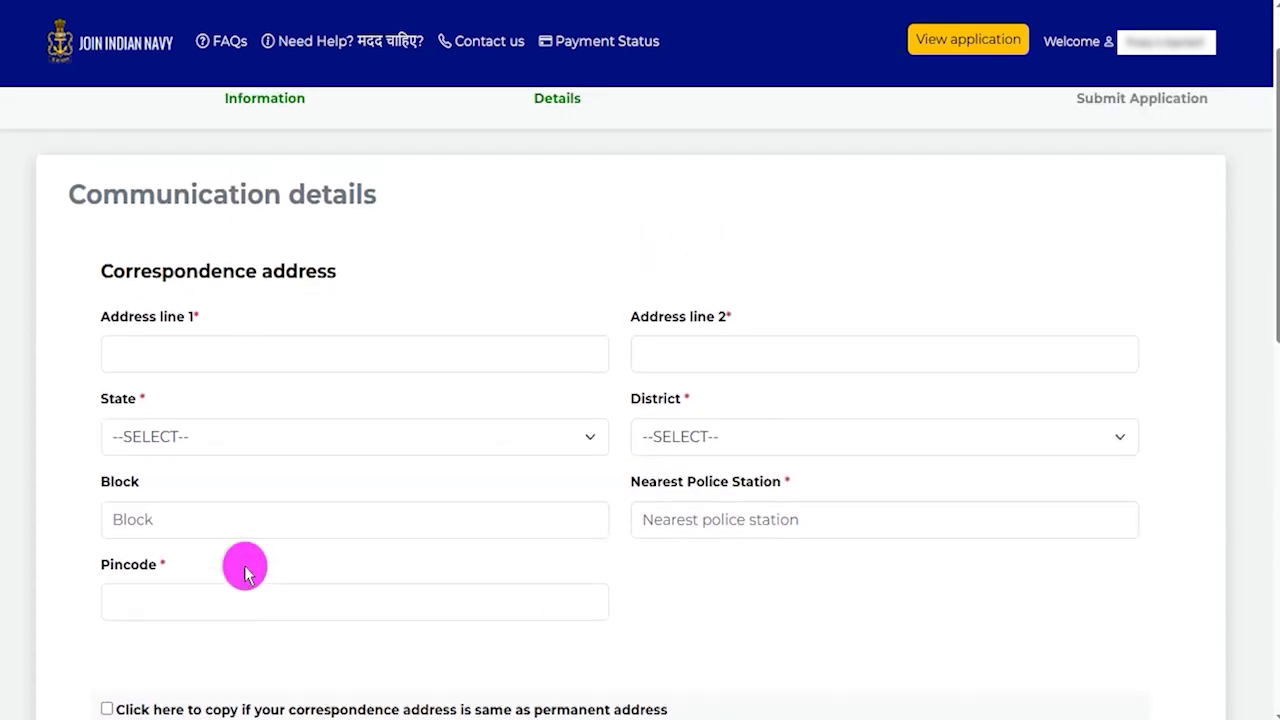
pyautogui.moveTo(134, 277); pyautogui.dragTo(336, 278)
pyautogui.scroll(-1, 249, 463)
pyautogui.click(243, 664)
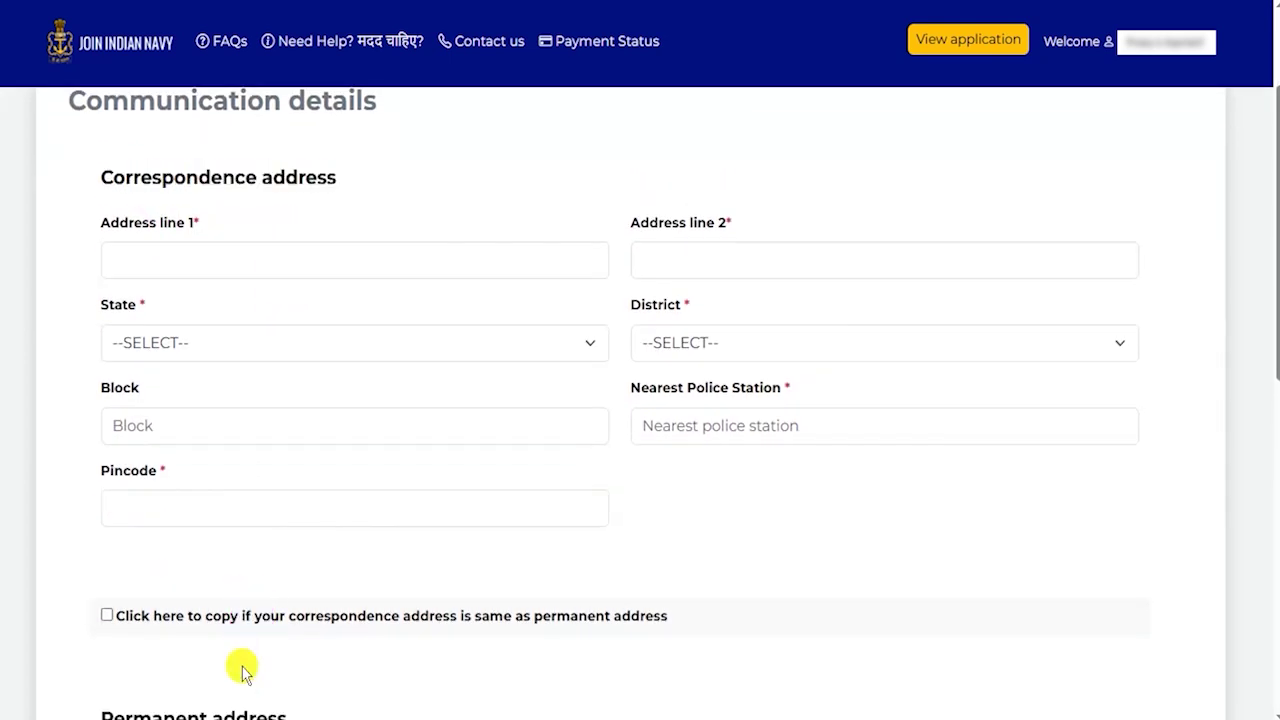
# Step: Save the communication details to proceed to the 10th qualification
pyautogui.scroll(-1, 243, 666)
pyautogui.scroll(-6, 242, 665)
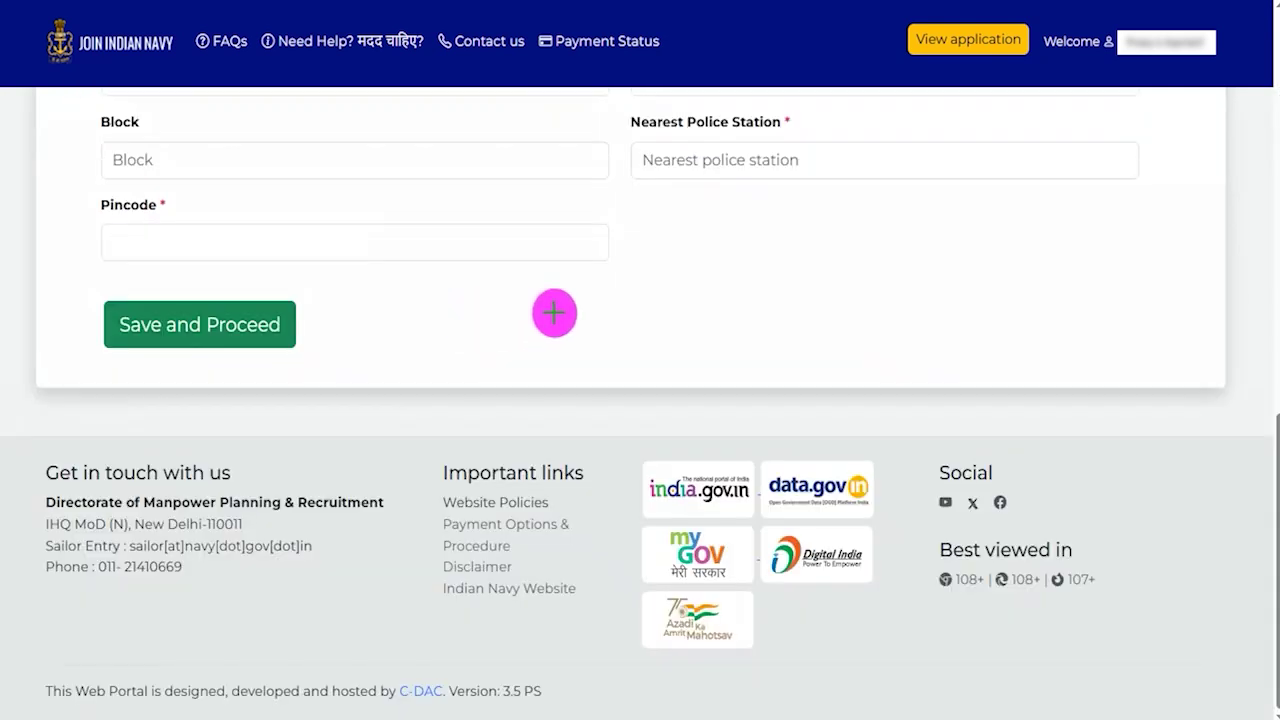
pyautogui.click(302, 322)
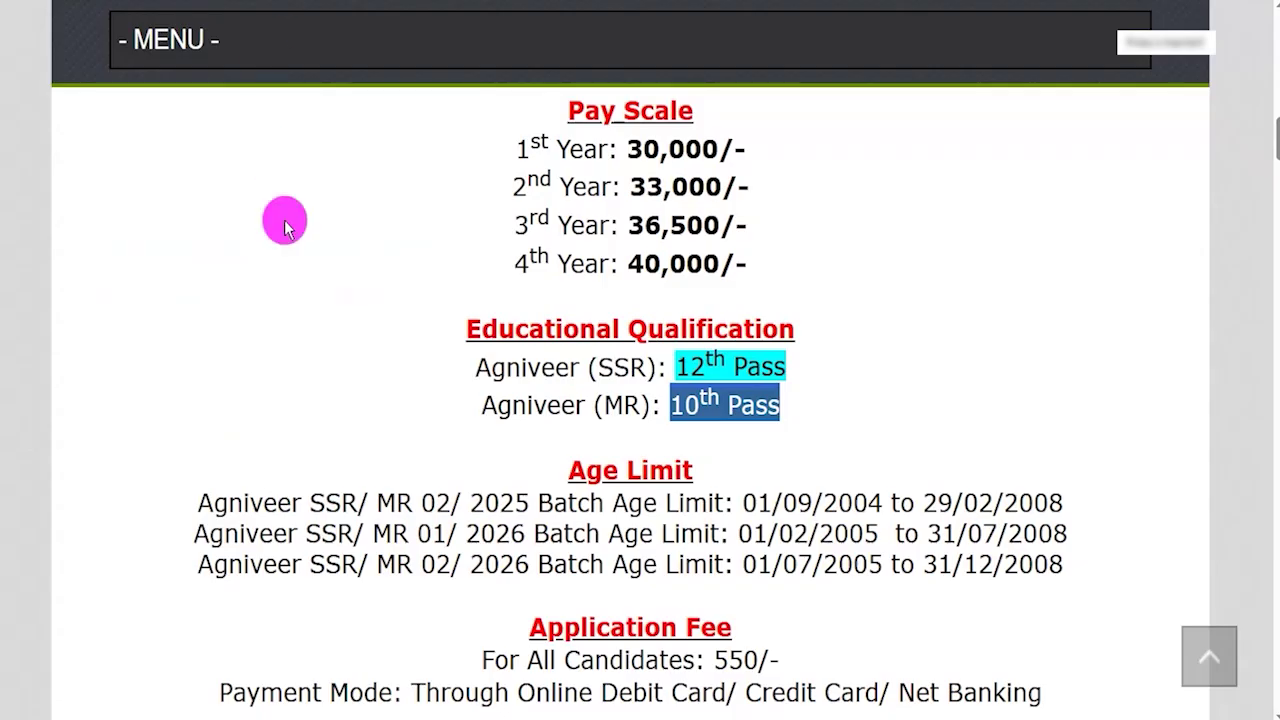
# Step: Check the educational qualification required for Agniveer SSR and Agniveer MR on the recruitment information page
pyautogui.moveTo(488, 367); pyautogui.dragTo(775, 365)
pyautogui.moveTo(520, 404); pyautogui.dragTo(770, 403)
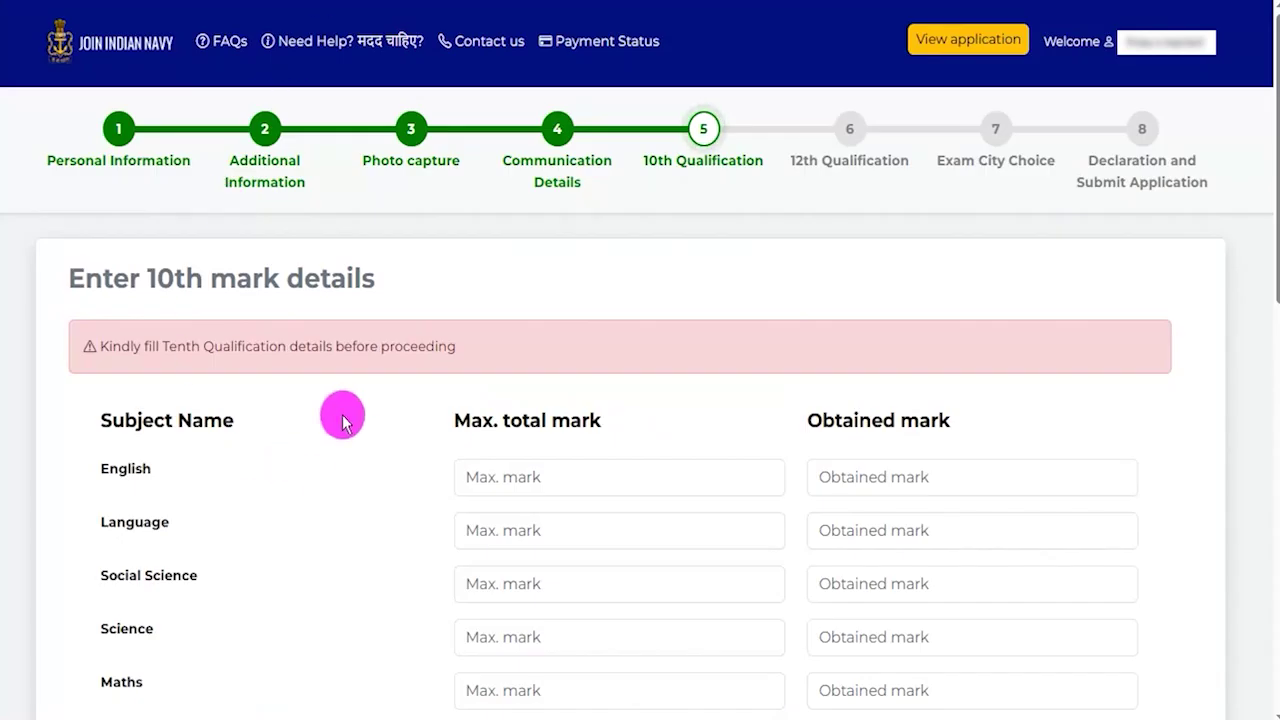
# Step: Examine the 10th mark table's columns and the maximum and obtained mark fields for English
pyautogui.scroll(-1, 342, 421)
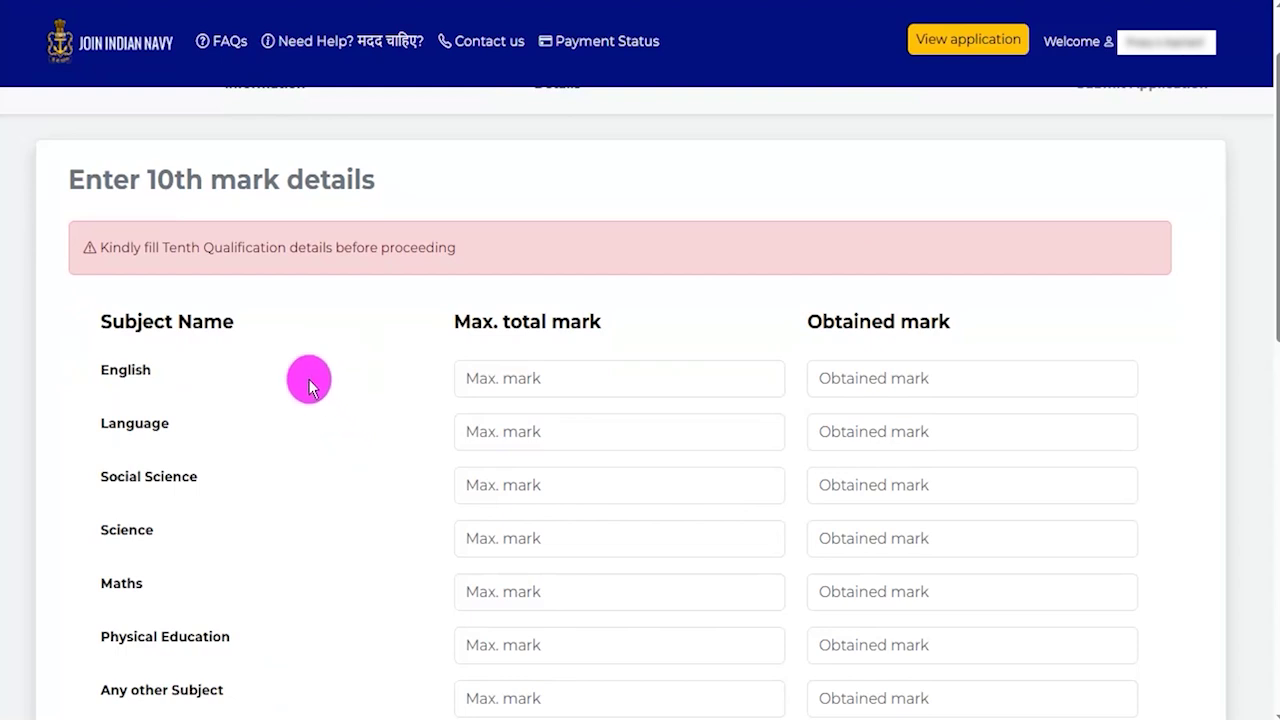
pyautogui.scroll(-1, 309, 377)
pyautogui.doubleClick(114, 268)
pyautogui.moveTo(470, 222); pyautogui.dragTo(588, 224)
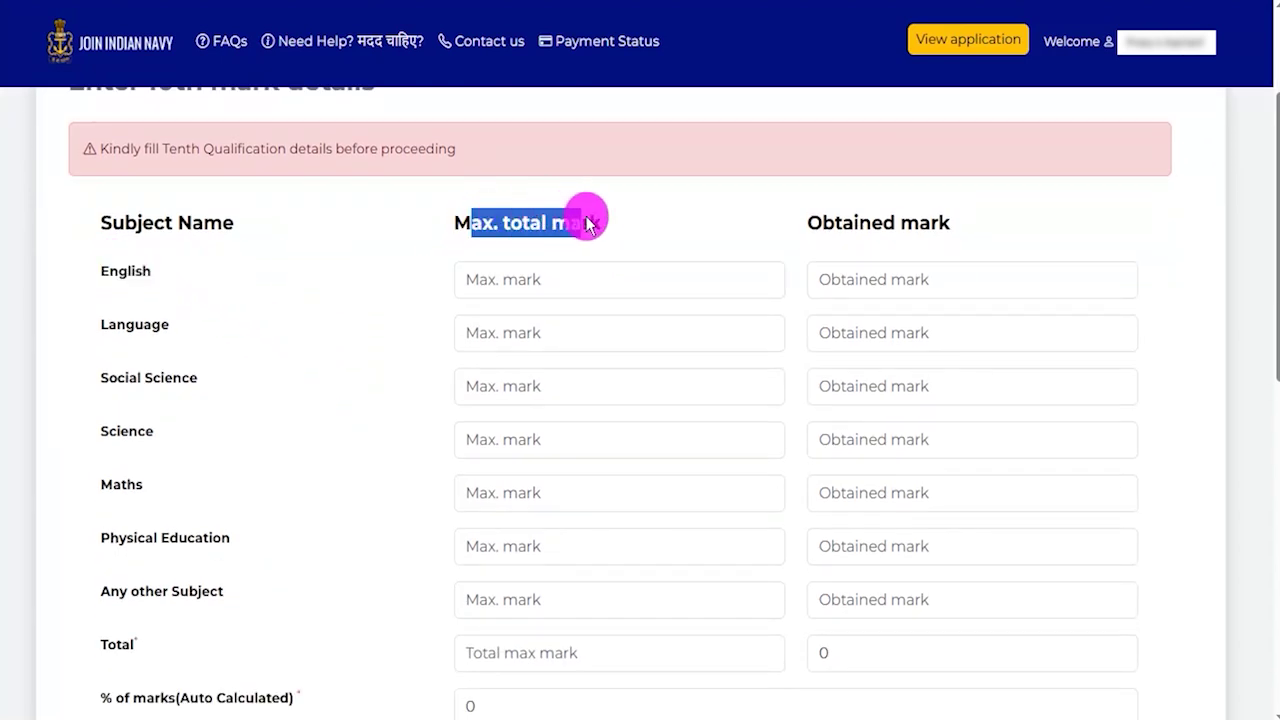
pyautogui.click(563, 281)
pyautogui.moveTo(826, 218); pyautogui.dragTo(900, 251)
pyautogui.click(886, 280)
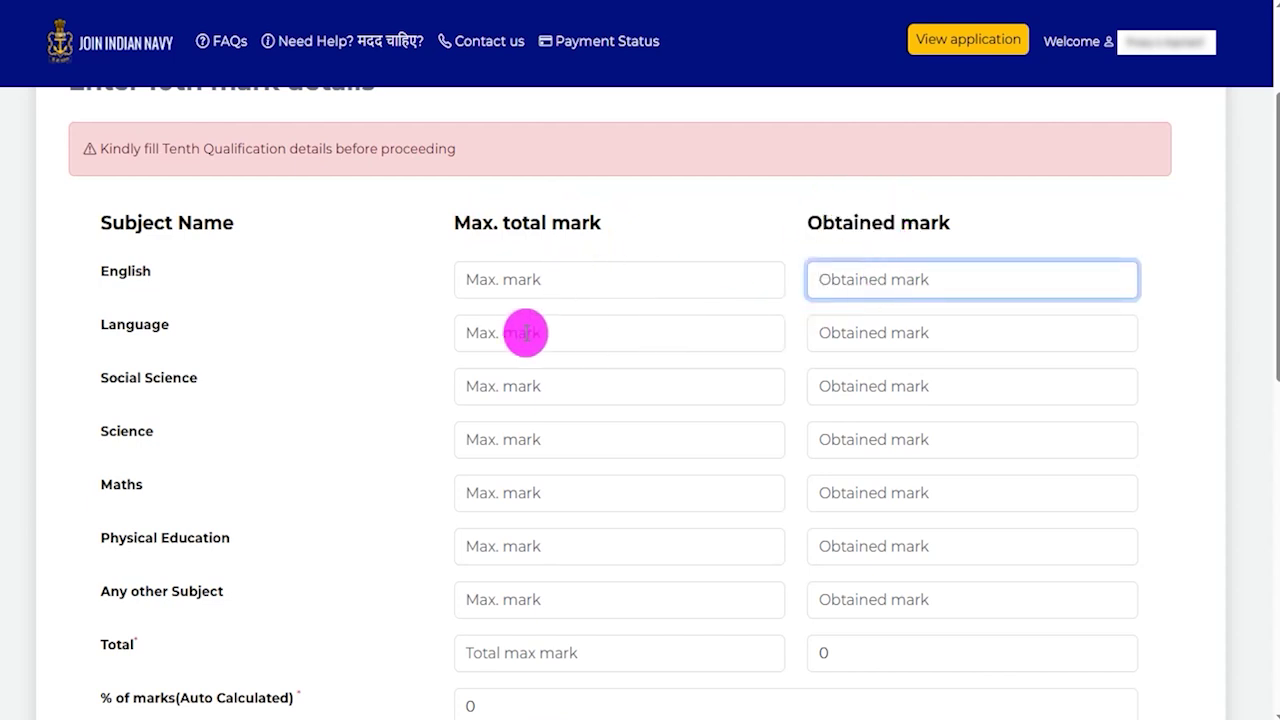
# Step: Go through the maximum and obtained mark fields for Language, Social Science and Science
pyautogui.moveTo(127, 328); pyautogui.dragTo(169, 326)
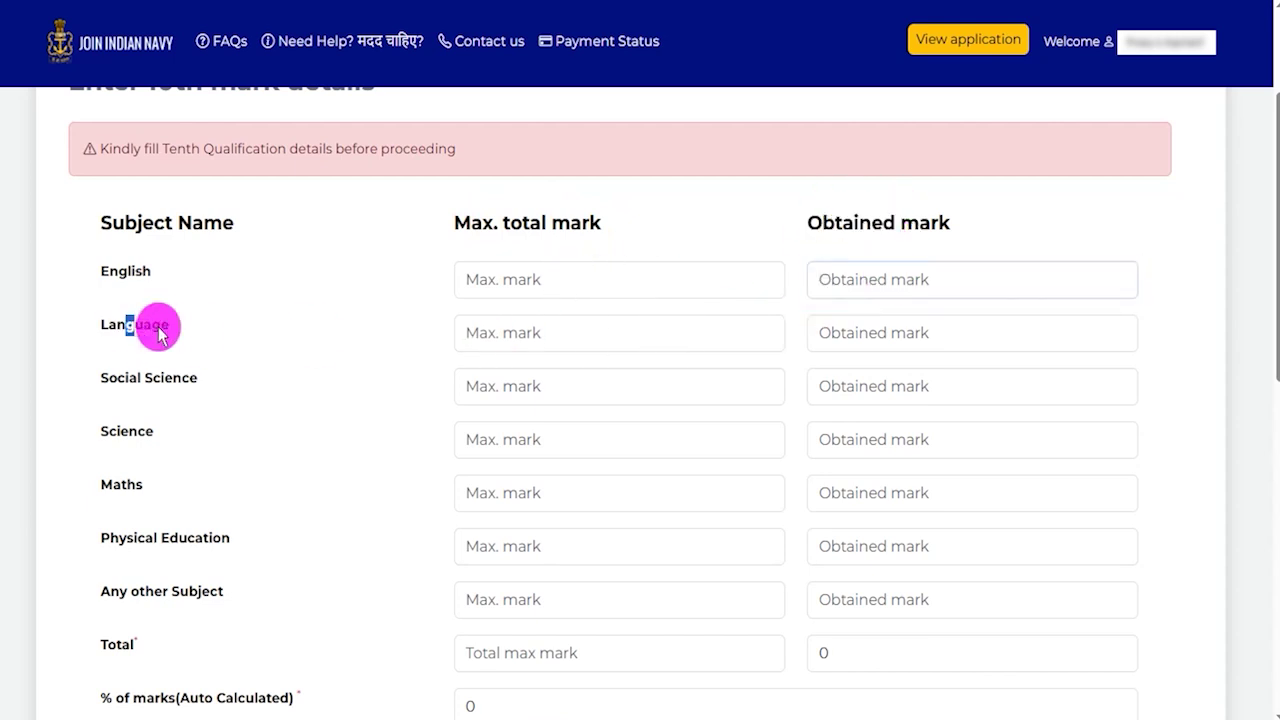
pyautogui.click(564, 337)
pyautogui.click(868, 340)
pyautogui.moveTo(99, 377); pyautogui.dragTo(384, 388)
pyautogui.click(520, 390)
pyautogui.click(880, 386)
pyautogui.moveTo(140, 432); pyautogui.dragTo(329, 443)
pyautogui.click(529, 443)
pyautogui.click(876, 441)
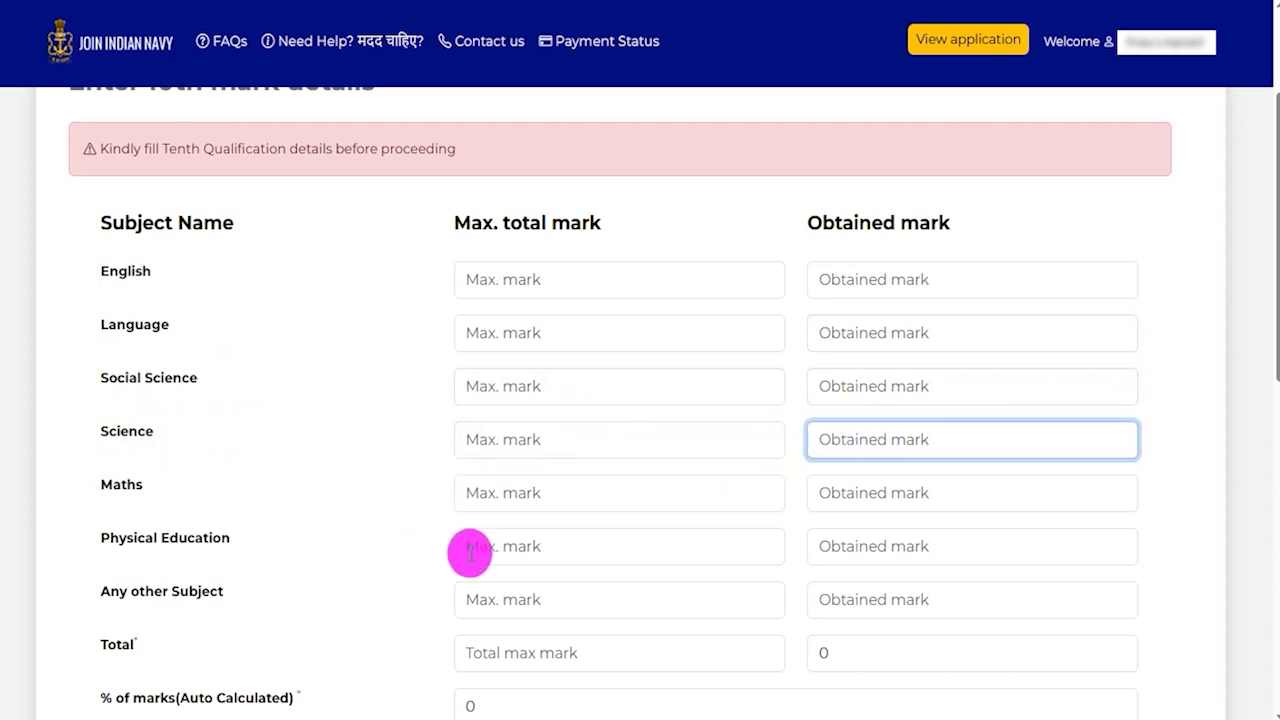
# Step: Check the totals row and the auto-calculated percentage of marks field in the 10th mark details
pyautogui.scroll(-2, 510, 500)
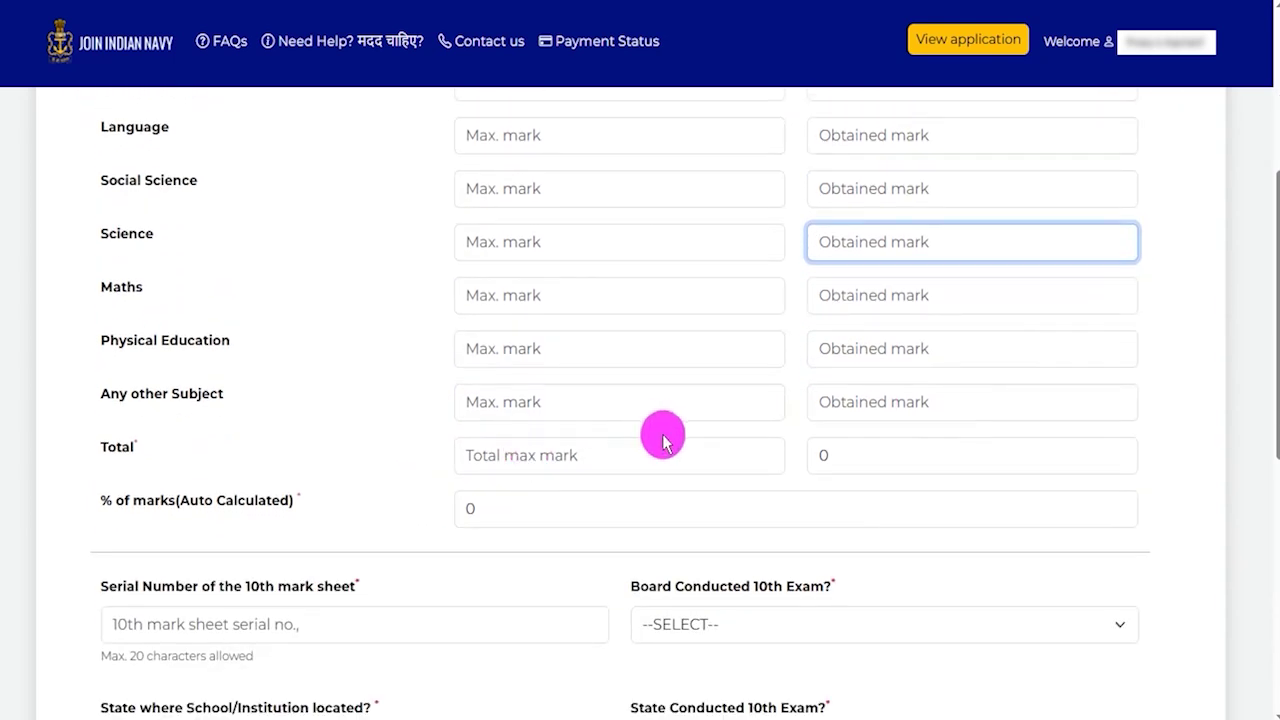
pyautogui.moveTo(112, 500); pyautogui.dragTo(234, 501)
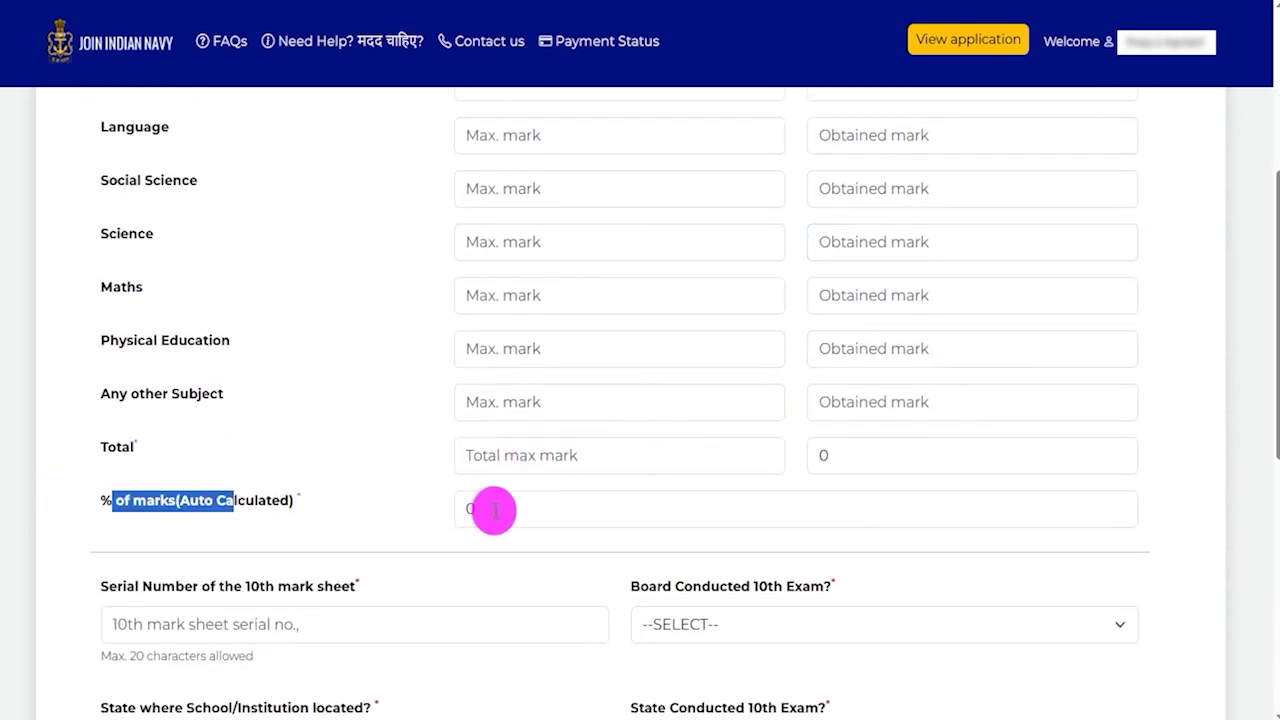
pyautogui.click(494, 510)
# Step: Select Assam Higher Secondary Education Council as the board that conducted the 10th exam
pyautogui.scroll(-2, 251, 475)
pyautogui.scroll(-2, 251, 475)
pyautogui.click(112, 197)
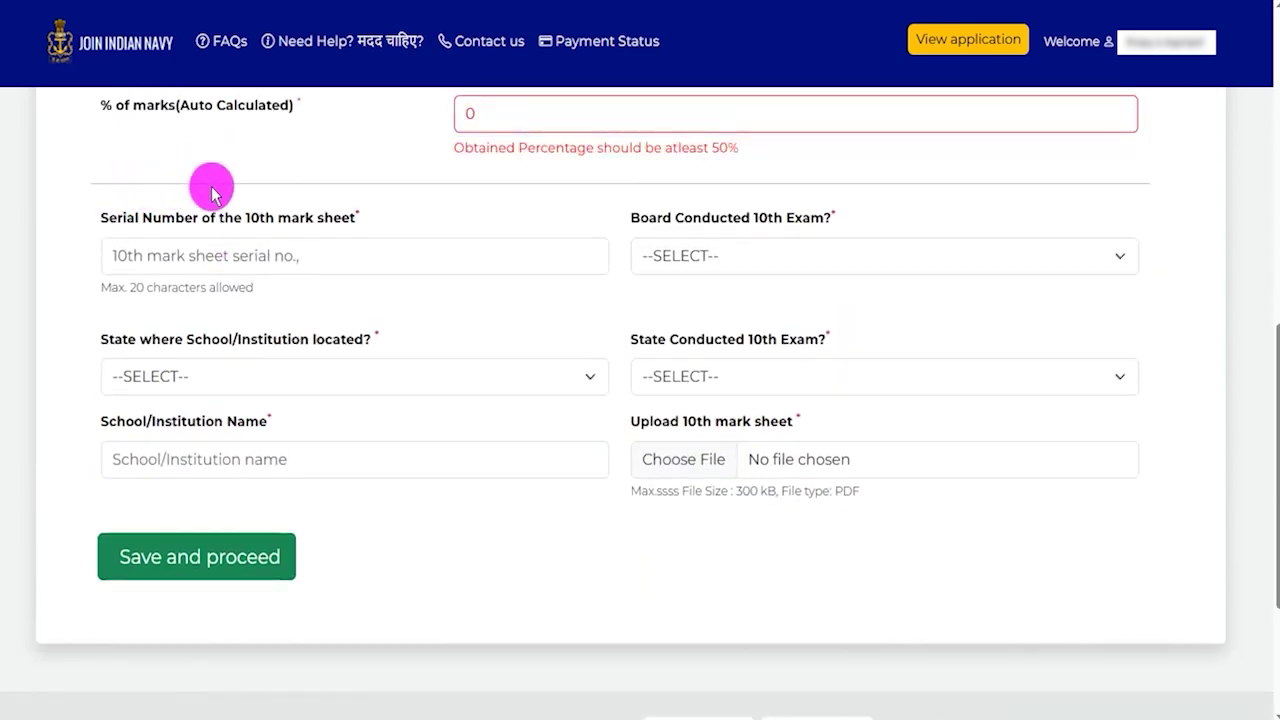
pyautogui.click(222, 256)
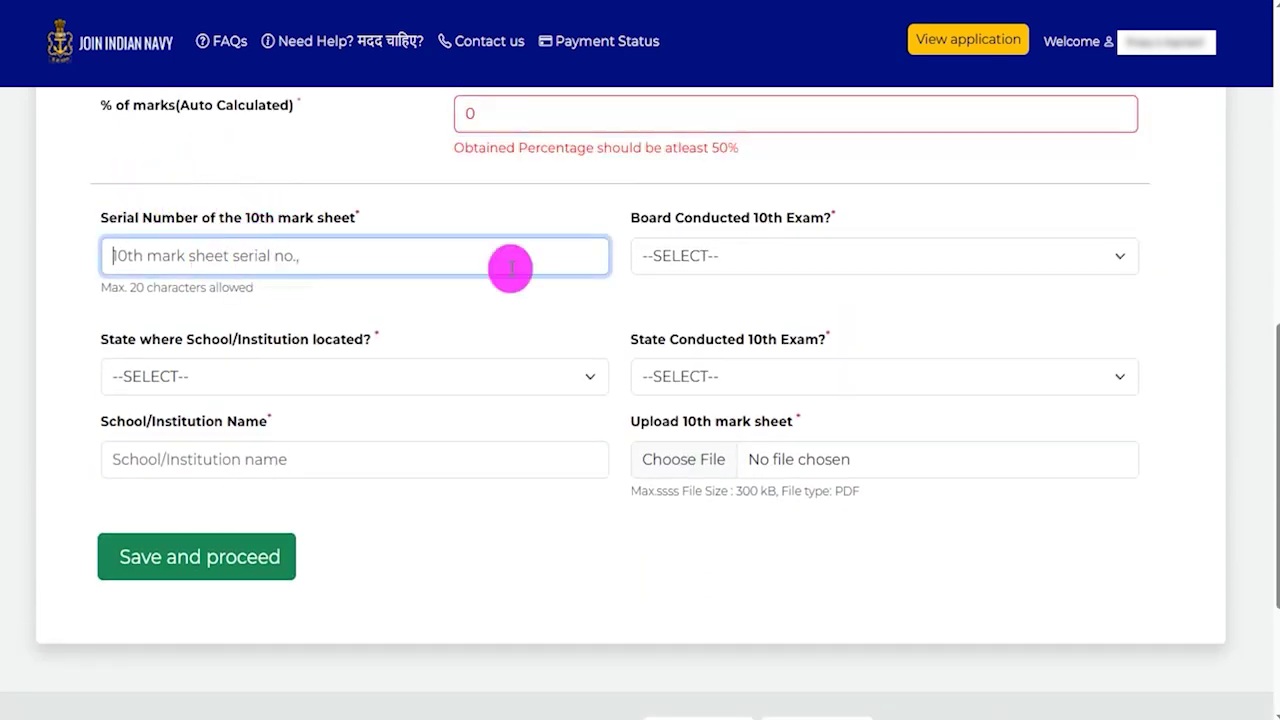
pyautogui.click(690, 262)
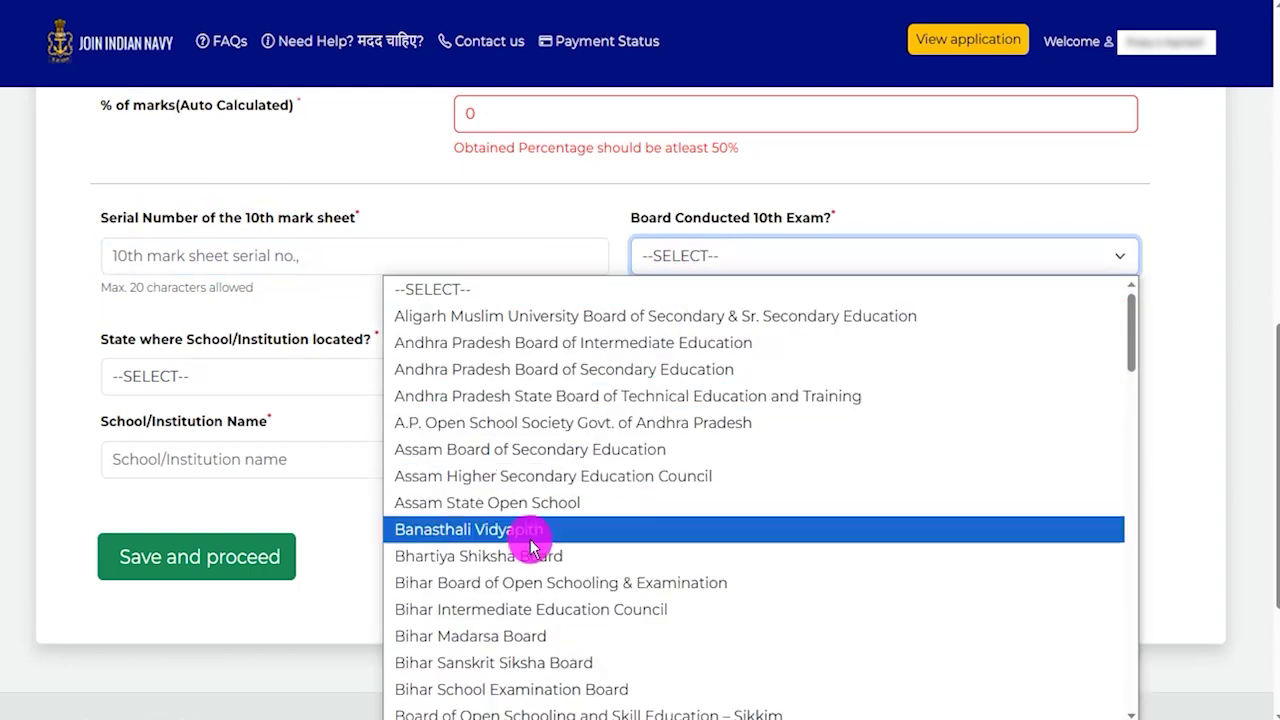
pyautogui.click(528, 477)
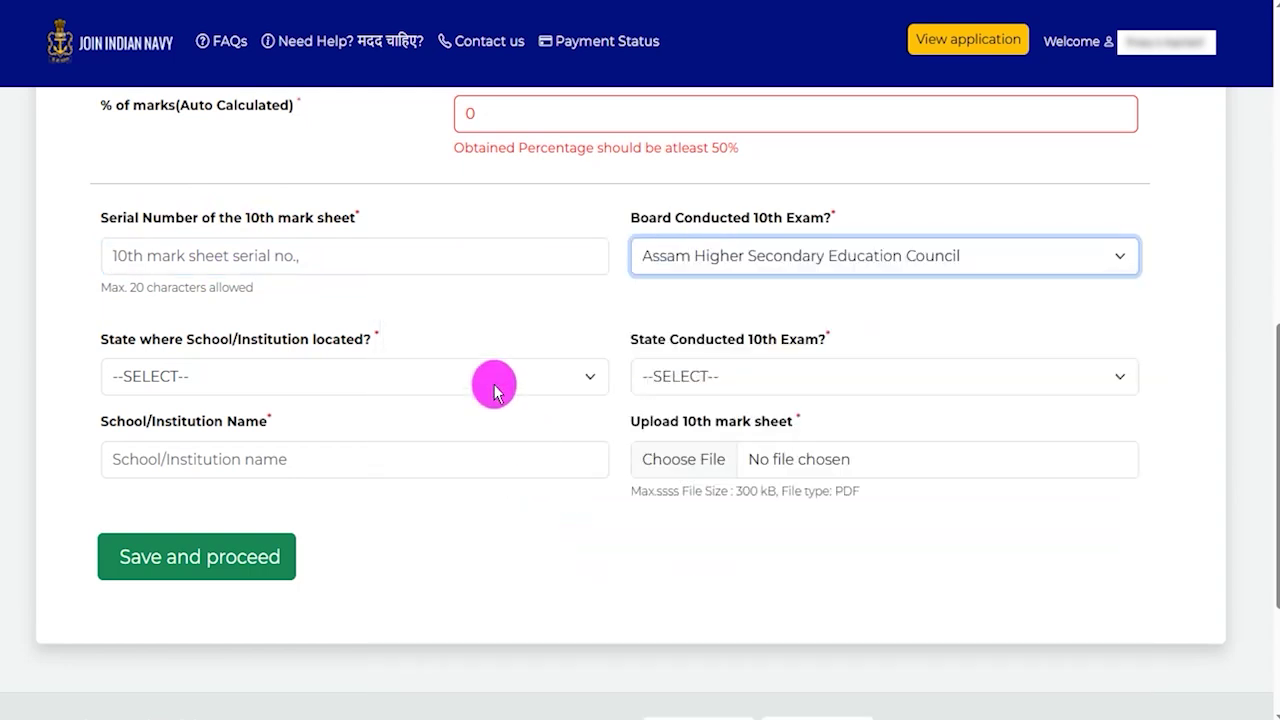
# Step: Set both the school's state and the state that conducted the 10th exam to UTTAR PRADESH
pyautogui.click(281, 389)
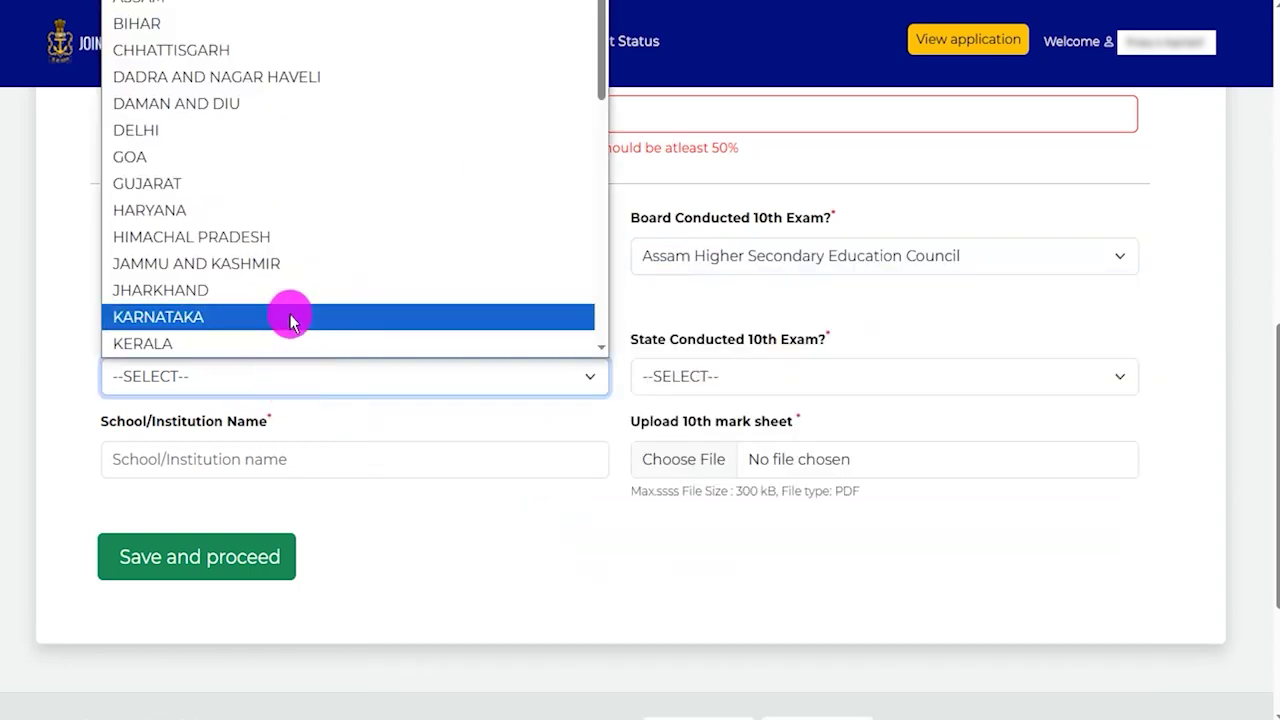
pyautogui.scroll(-5, 288, 318)
pyautogui.click(236, 317)
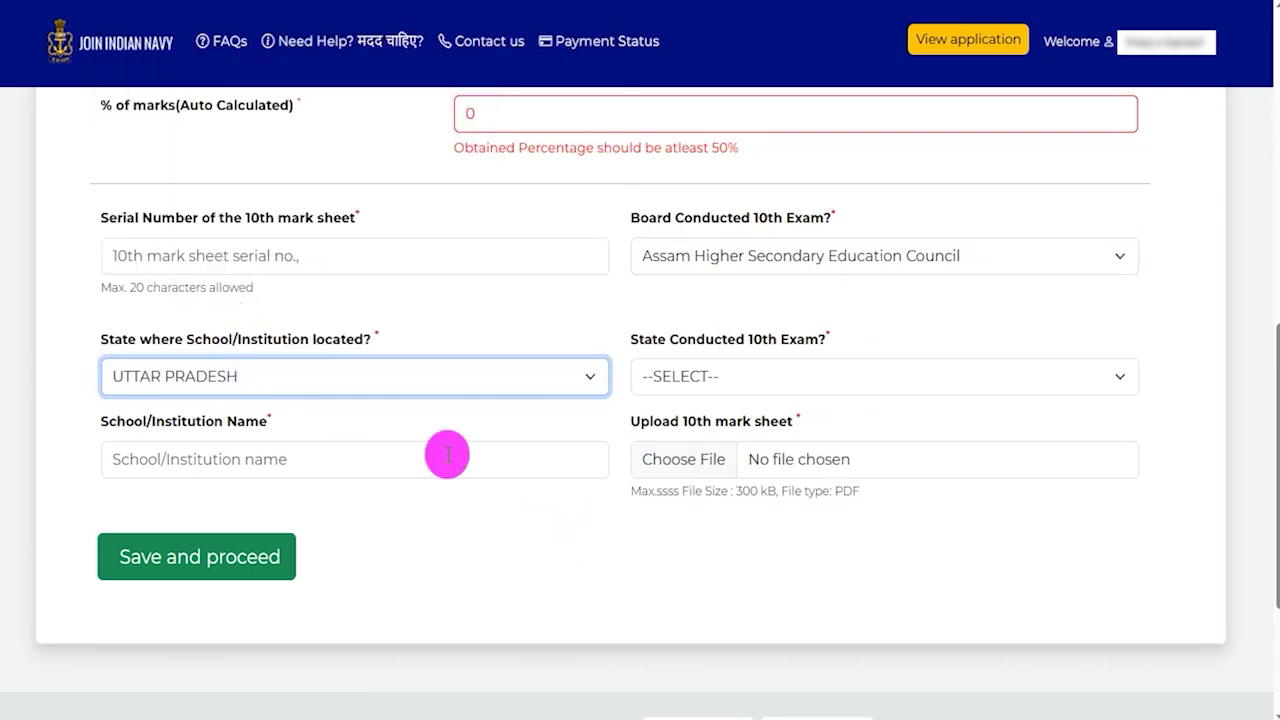
pyautogui.click(717, 386)
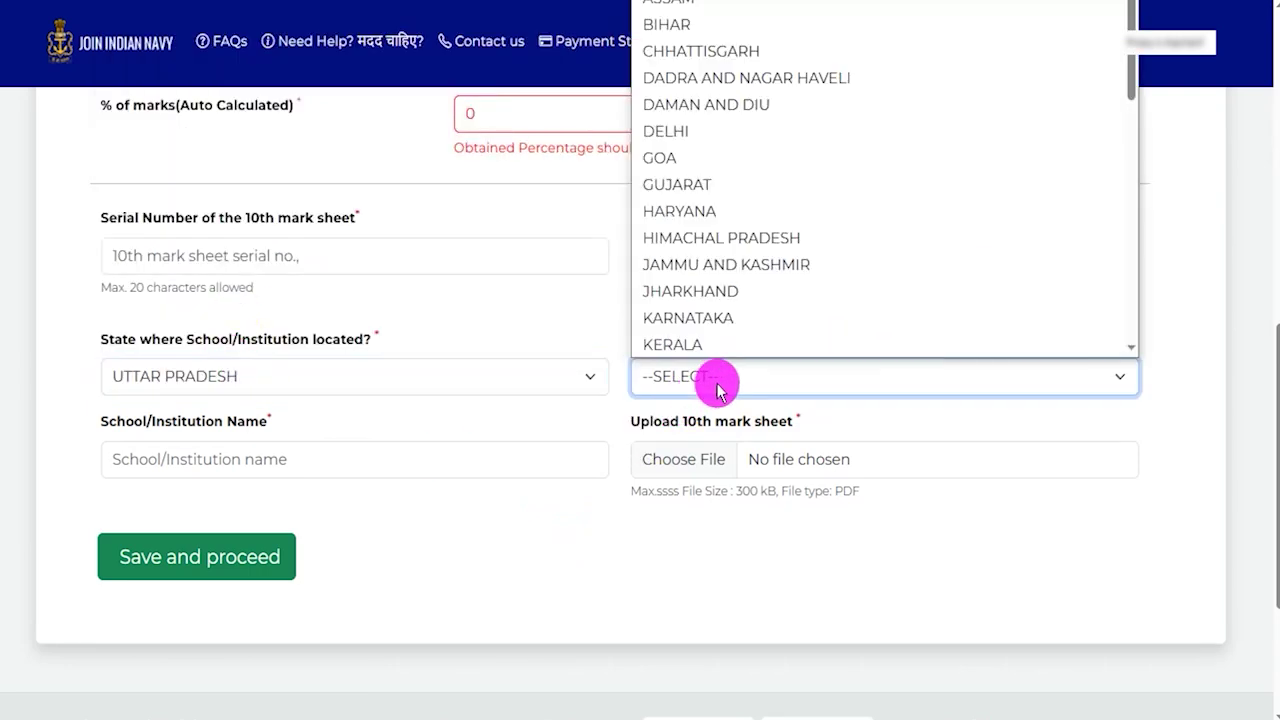
pyautogui.scroll(-5, 729, 251)
pyautogui.click(706, 316)
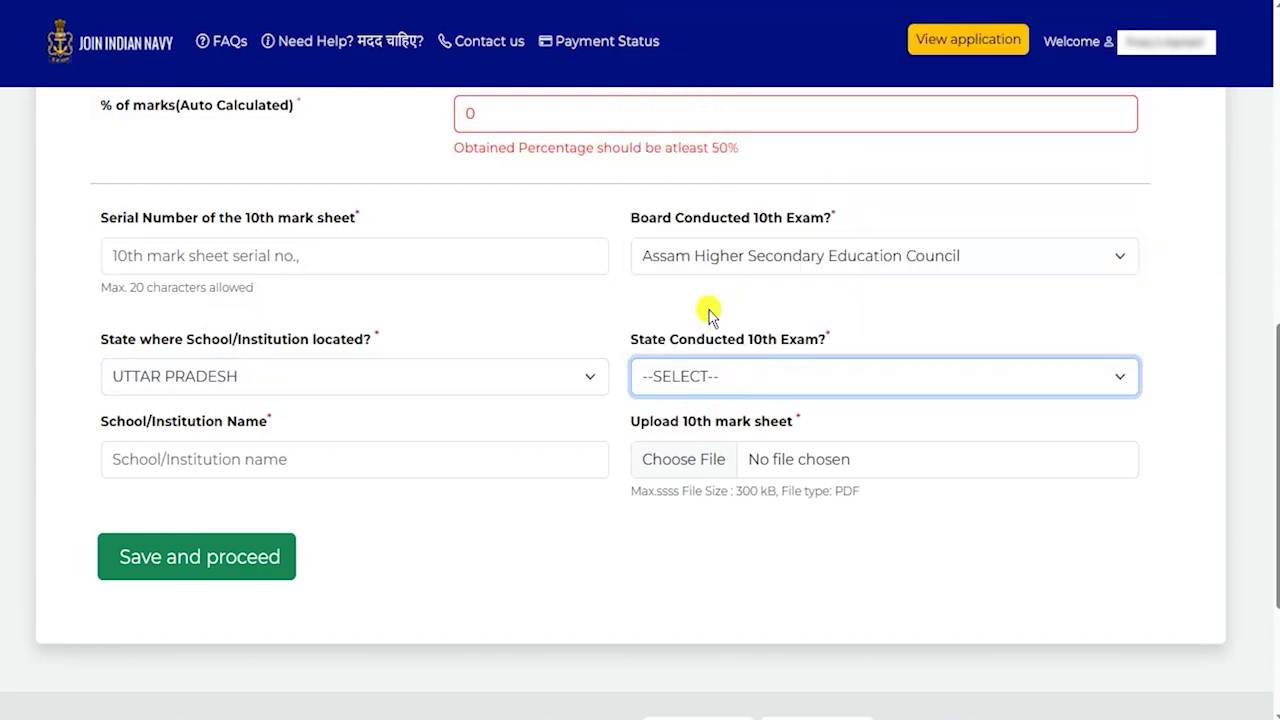
# Step: Check the school name field and the 10th mark sheet upload requirements, and save the 10th mark details
pyautogui.click(260, 460)
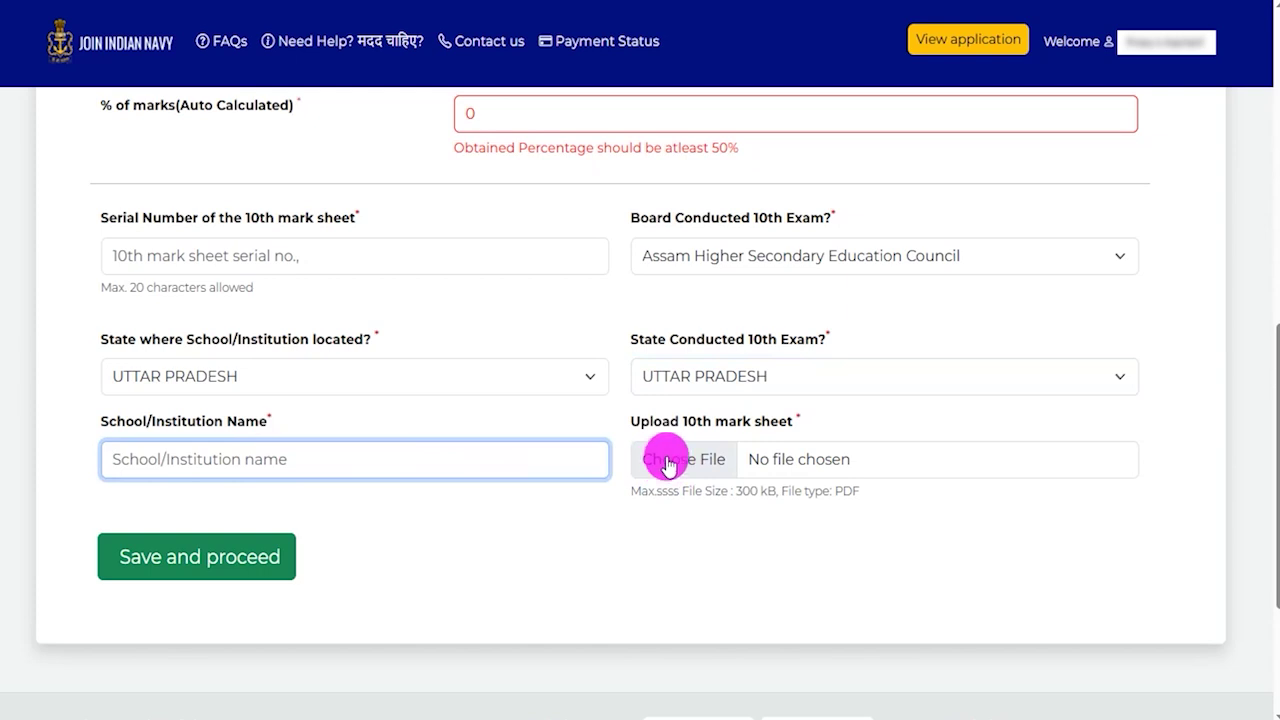
pyautogui.moveTo(682, 421); pyautogui.dragTo(734, 451)
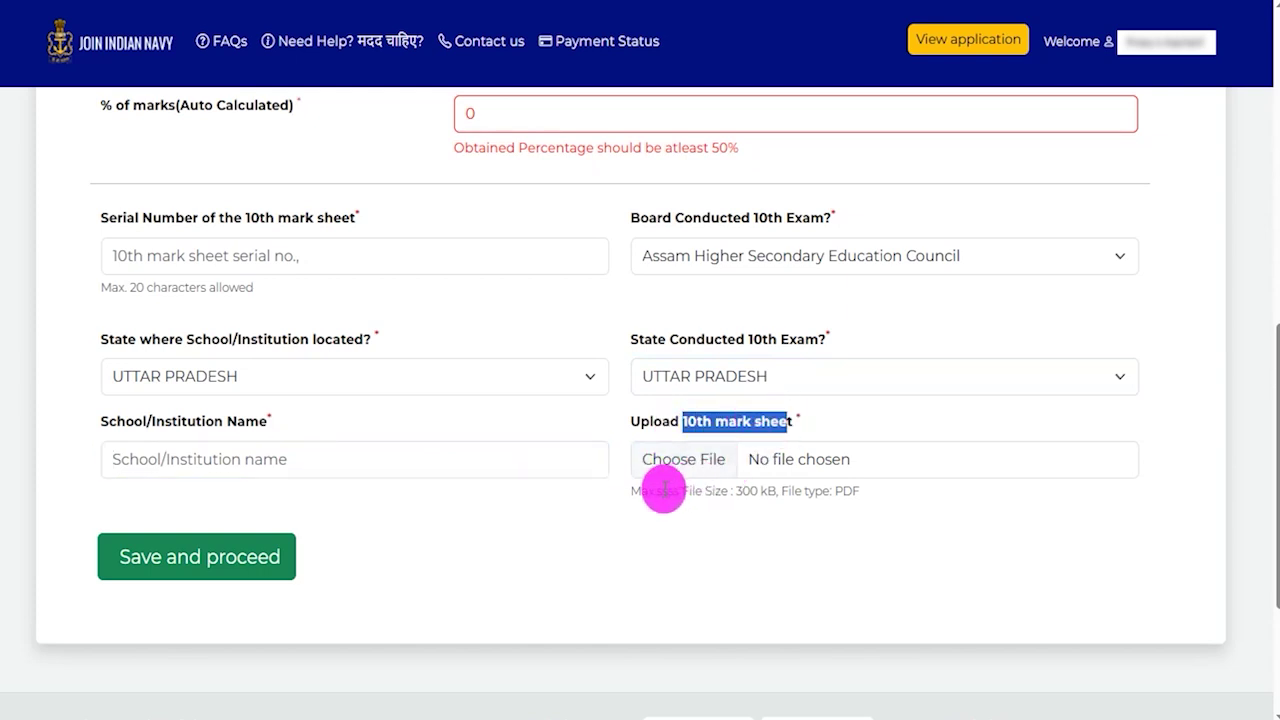
pyautogui.moveTo(735, 490); pyautogui.dragTo(848, 491)
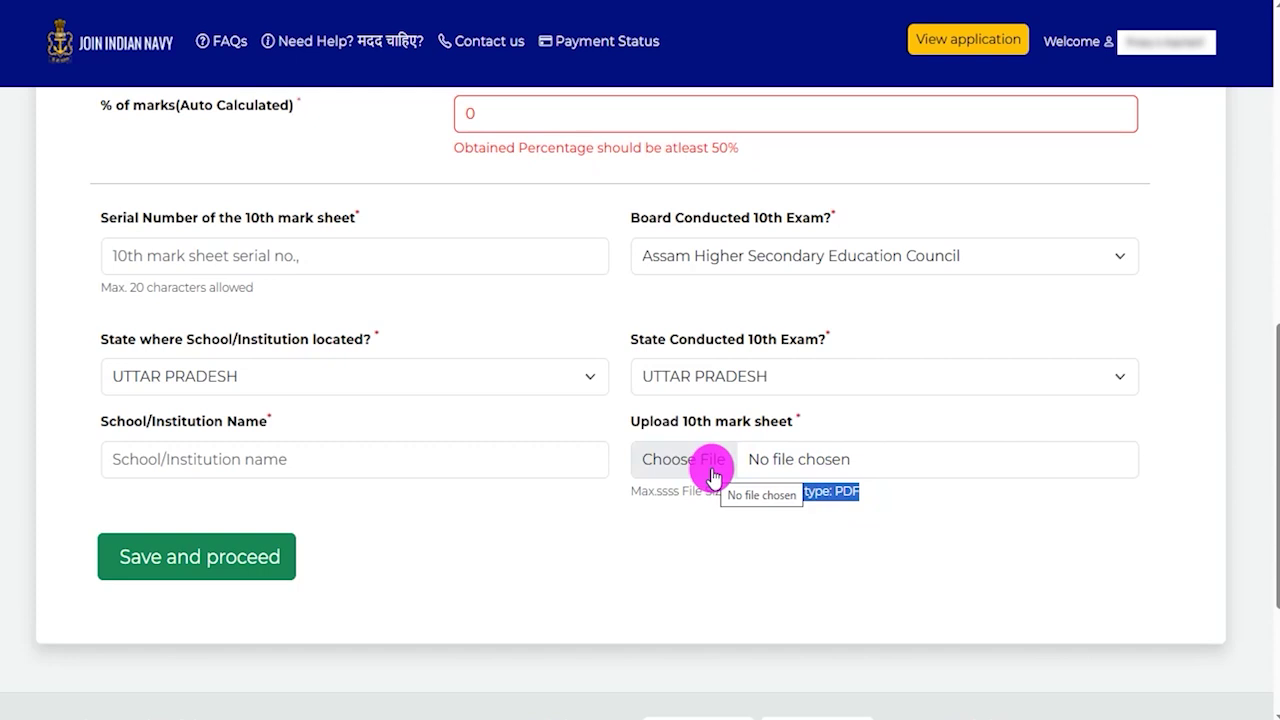
pyautogui.click(705, 527)
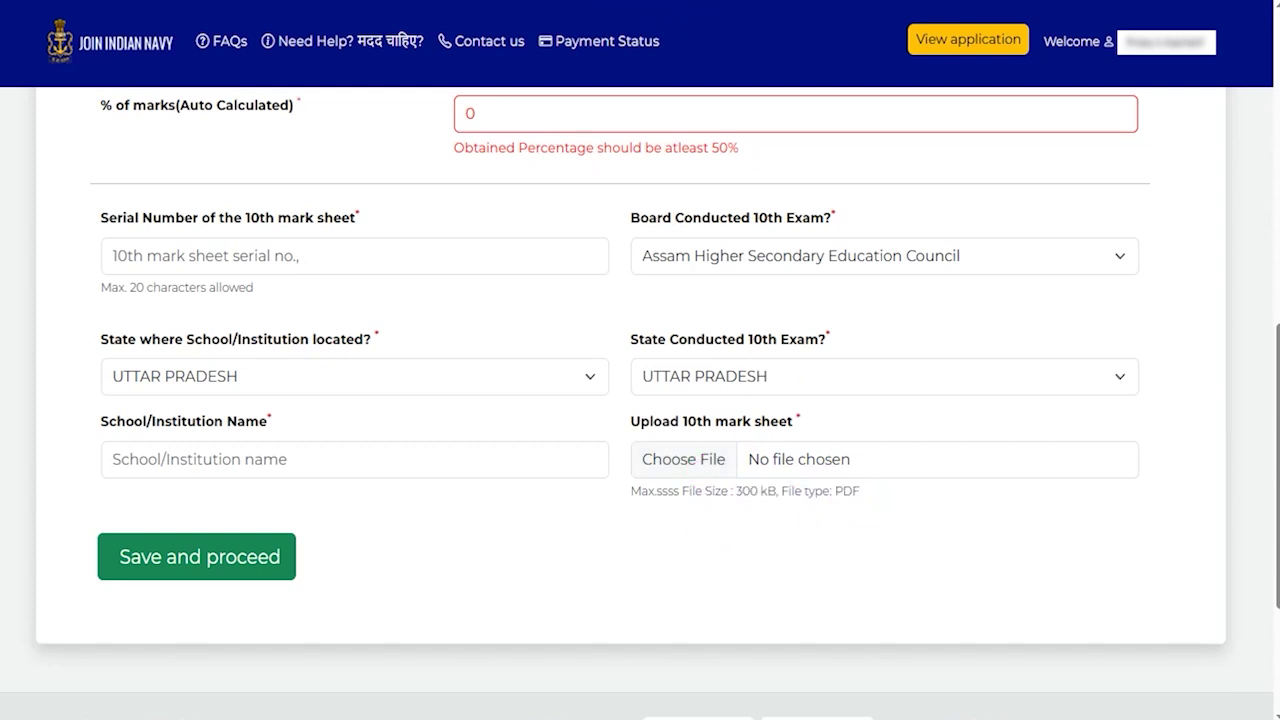
pyautogui.moveTo(583, 531); pyautogui.dragTo(298, 556)
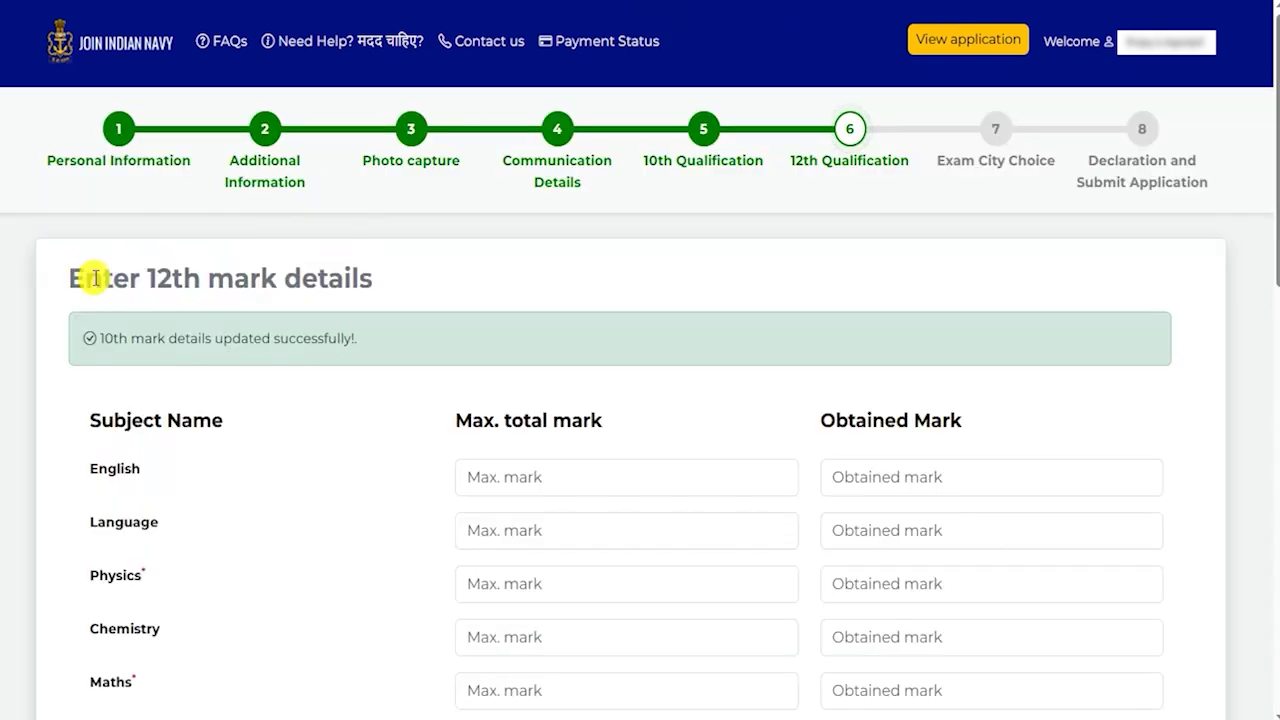
# Step: Compare the 12th mark details section with the Agniveer SSR and MR educational qualifications on the recruitment information page
pyautogui.moveTo(102, 278); pyautogui.dragTo(298, 278)
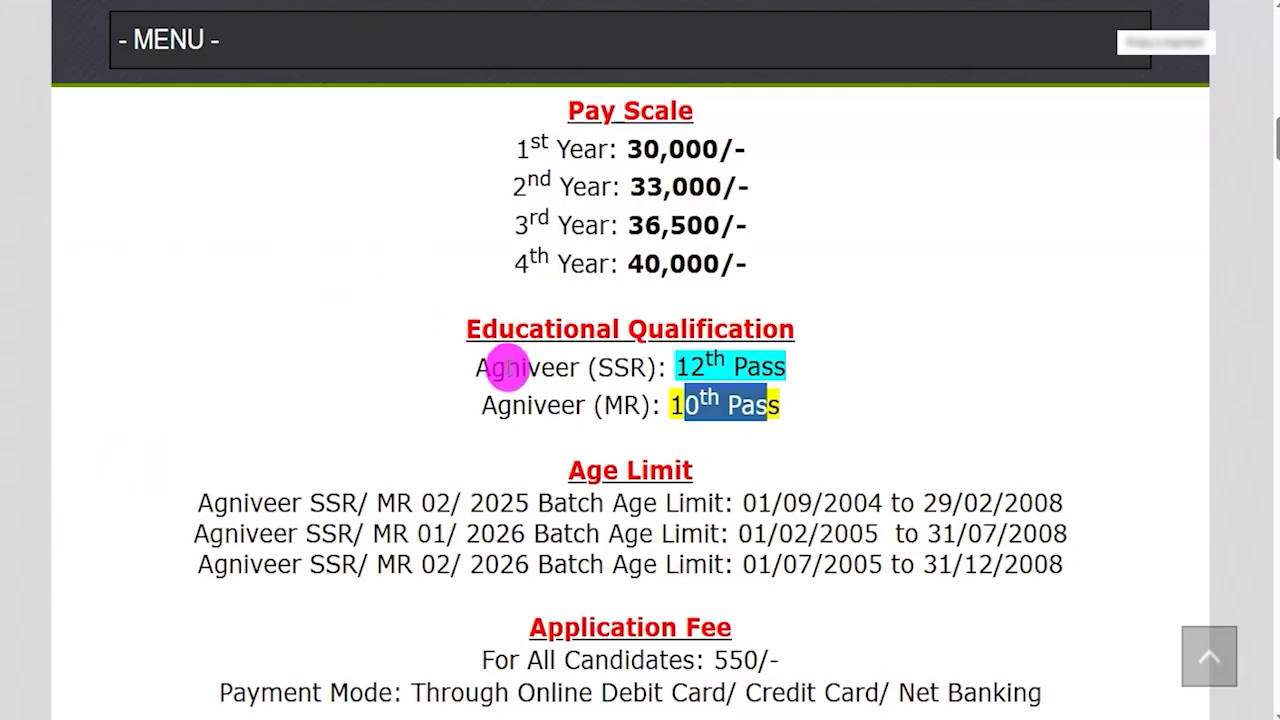
pyautogui.moveTo(506, 368); pyautogui.dragTo(632, 368)
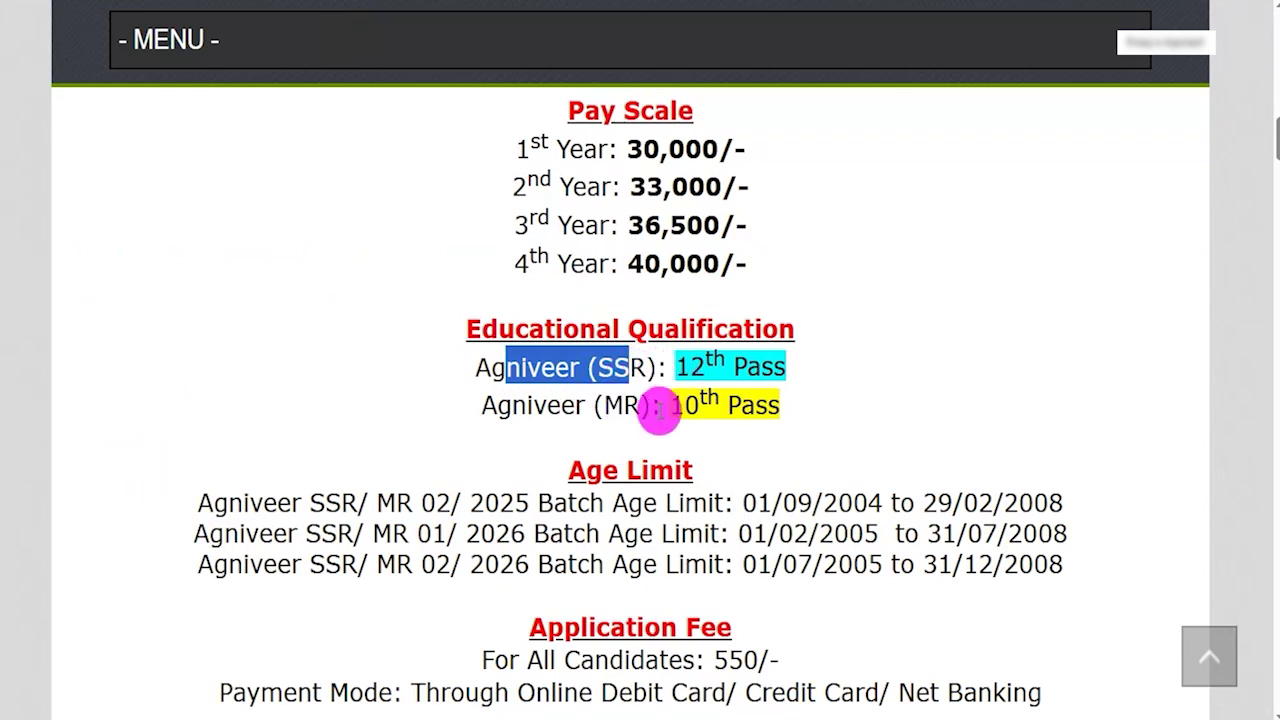
pyautogui.moveTo(677, 367); pyautogui.dragTo(778, 366)
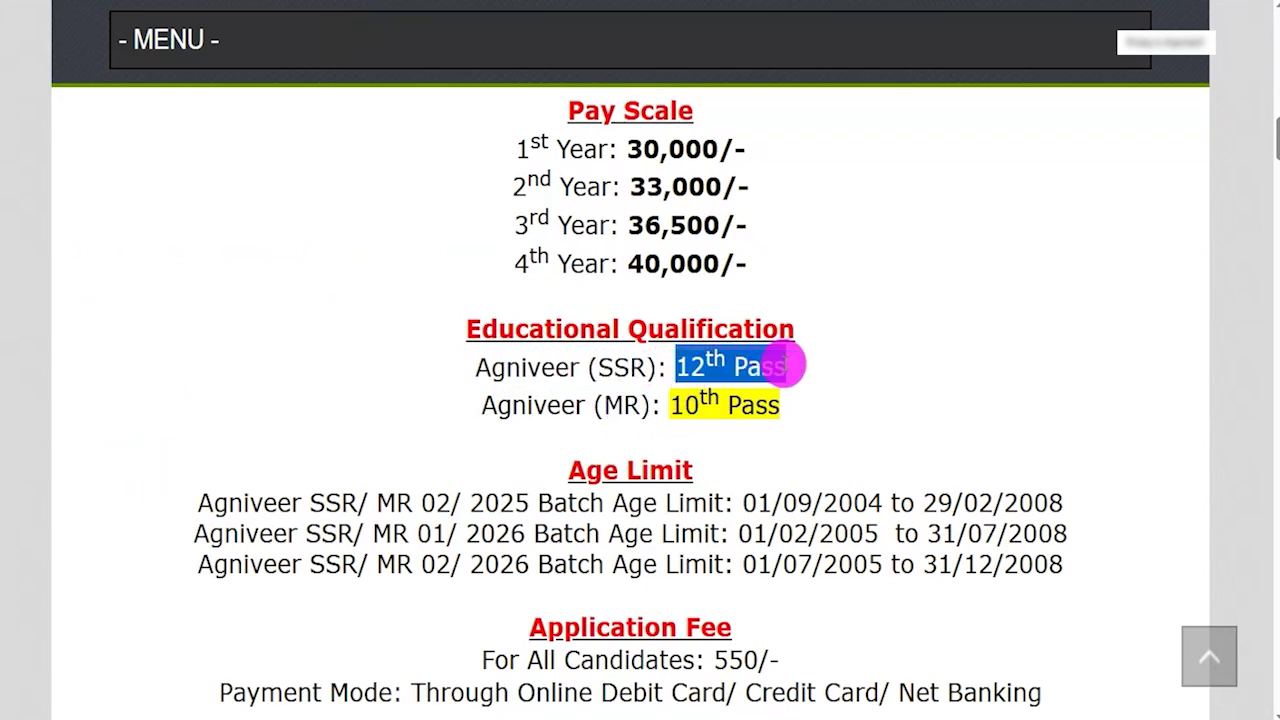
pyautogui.moveTo(512, 404); pyautogui.dragTo(781, 406)
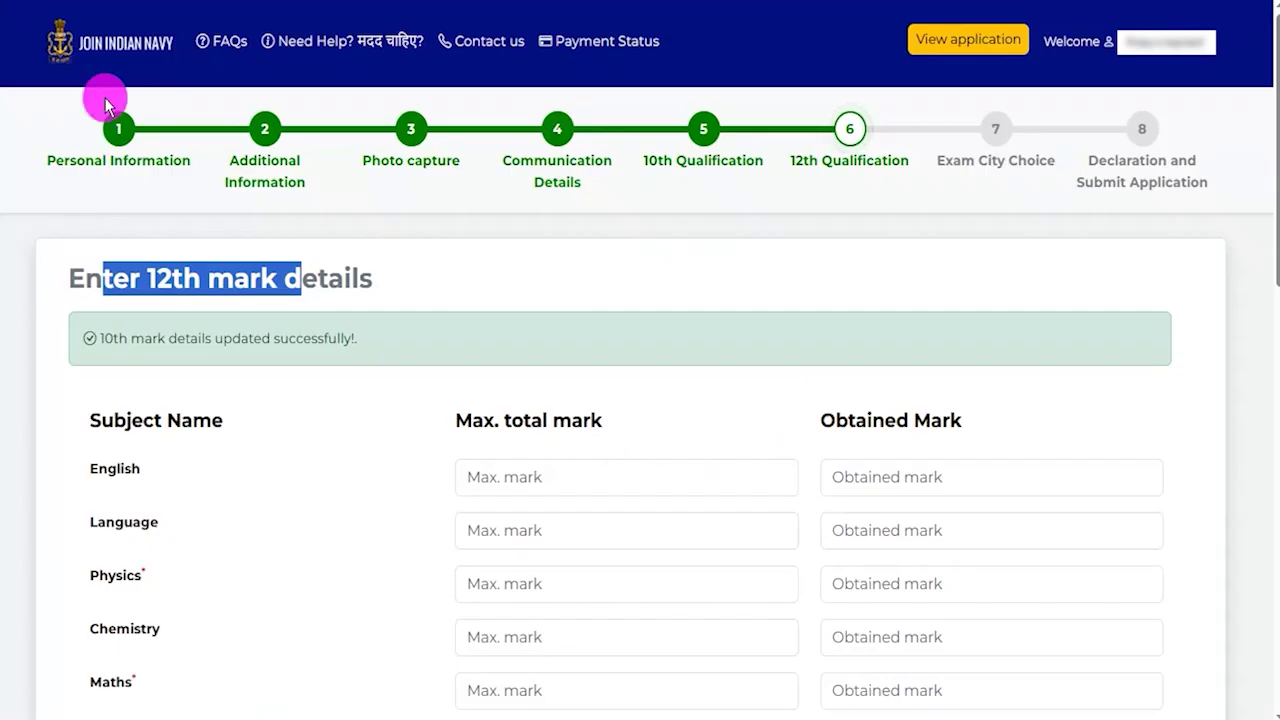
# Step: Examine the 12th mark table's columns and the maximum and obtained mark fields for English and Language
pyautogui.moveTo(118, 420); pyautogui.dragTo(192, 421)
pyautogui.scroll(-2, 410, 390)
pyautogui.click(516, 281)
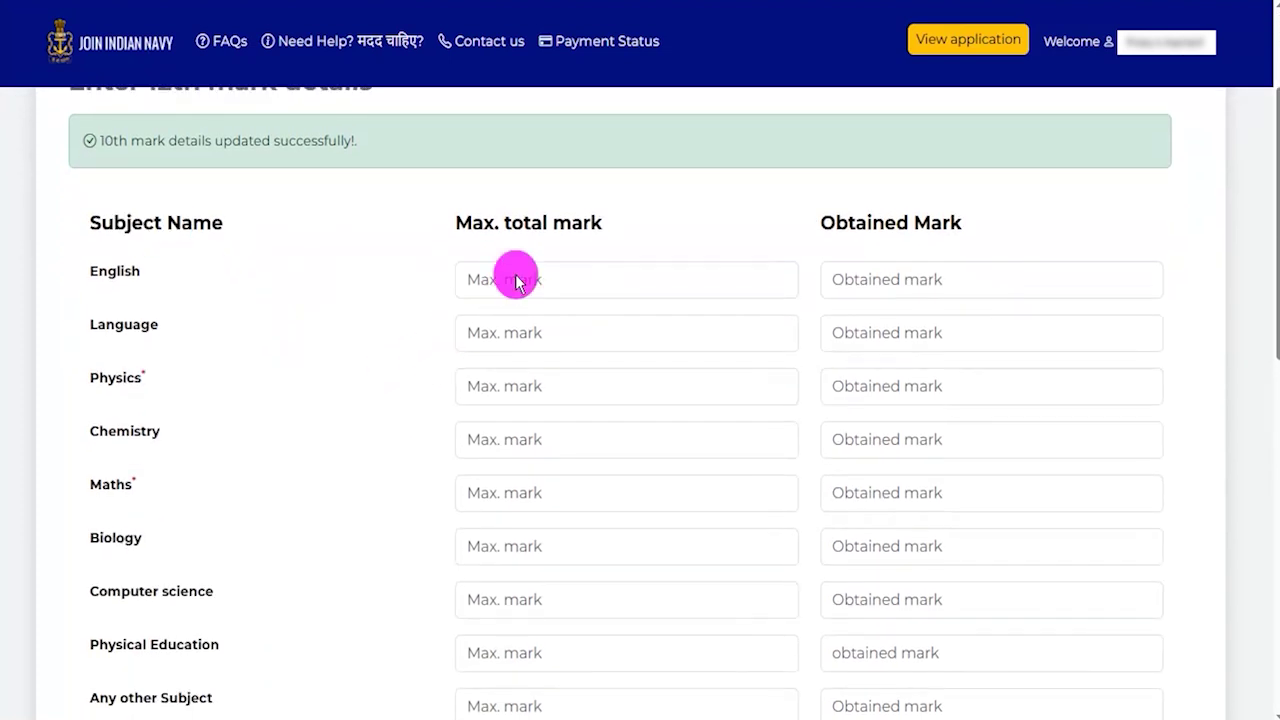
pyautogui.click(887, 279)
pyautogui.moveTo(115, 325); pyautogui.dragTo(157, 322)
pyautogui.click(498, 338)
pyautogui.click(870, 336)
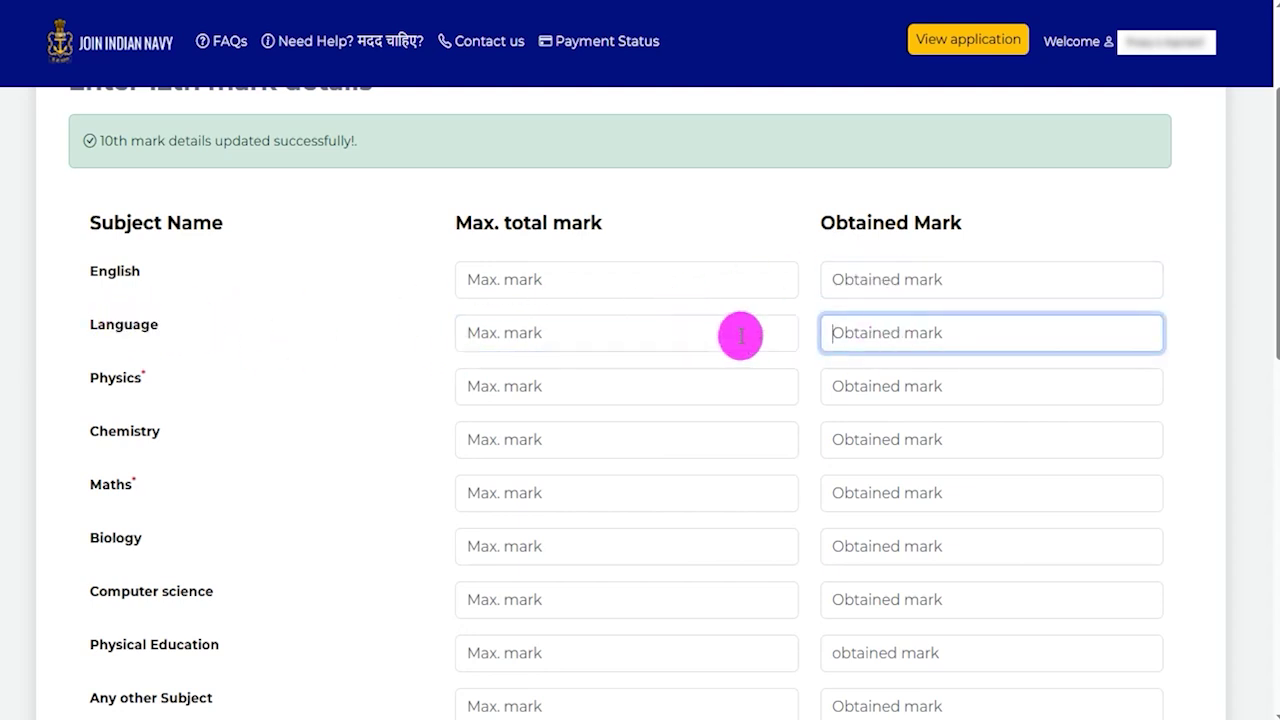
# Step: Enter a maximum mark of 100 and an obtained mark of 80 for Biology, and check the auto-calculated percentage
pyautogui.click(520, 388)
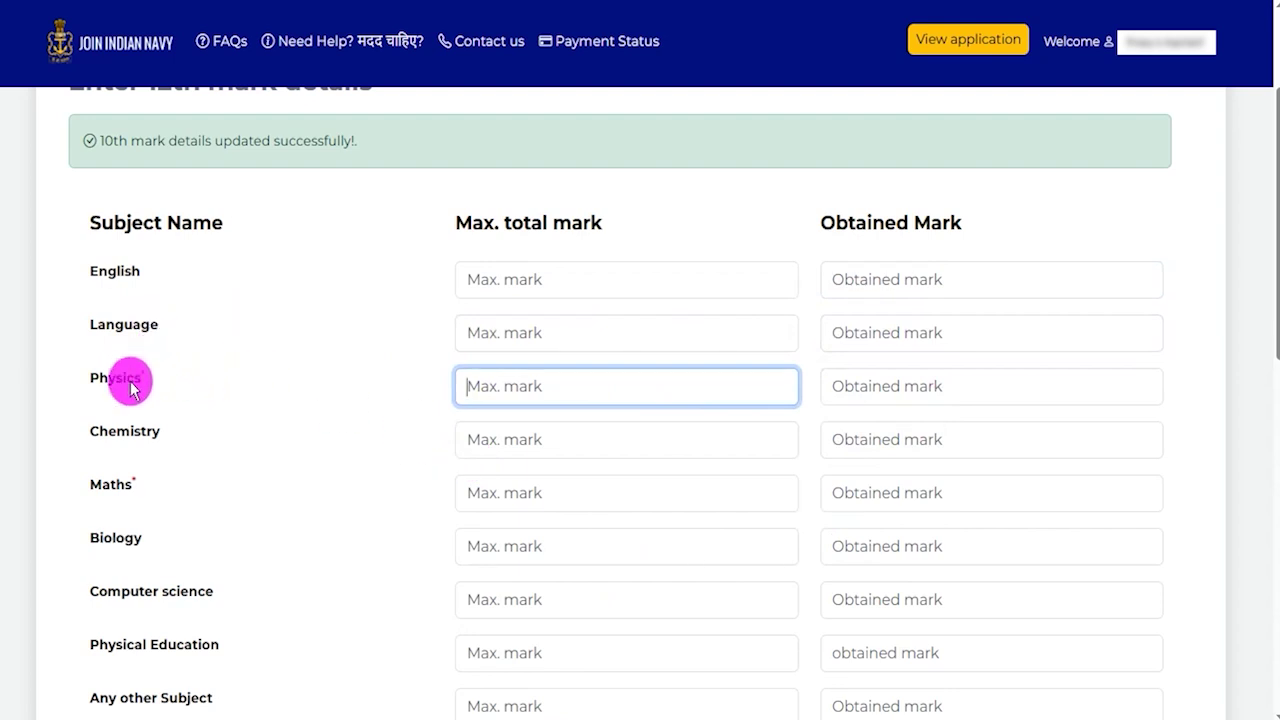
pyautogui.click(517, 539)
pyautogui.press('Tab')
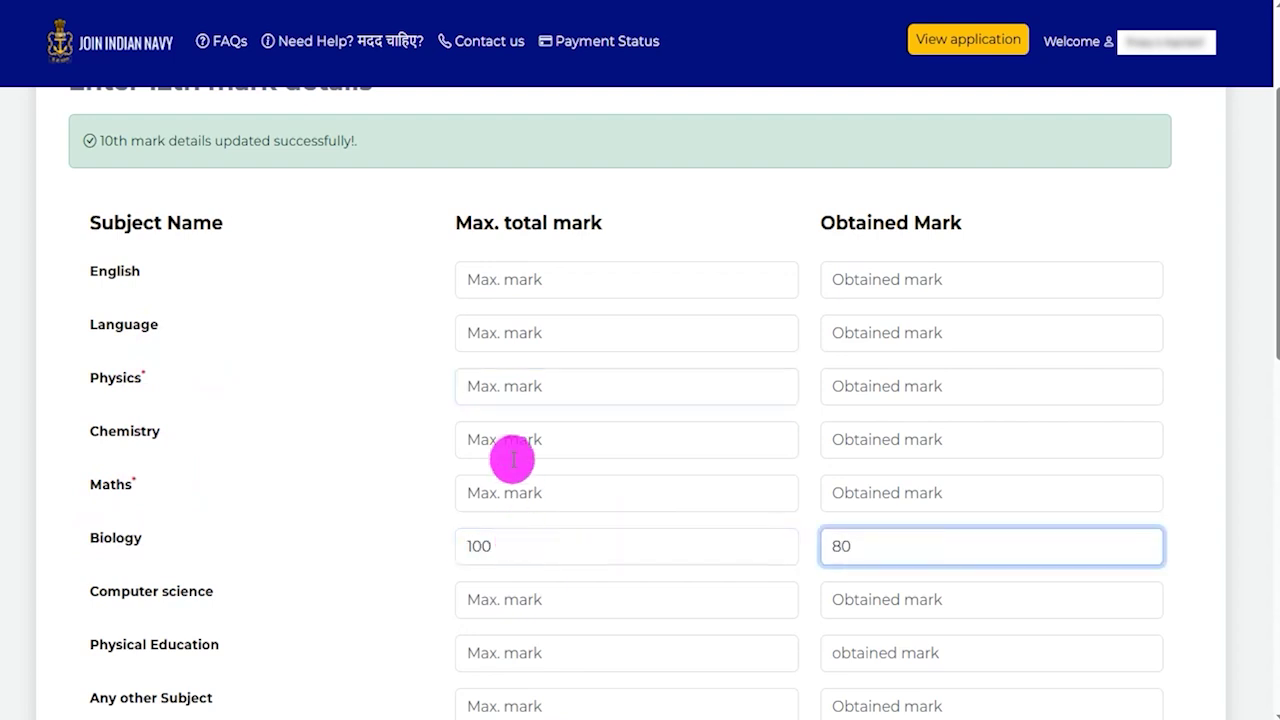
pyautogui.scroll(-3, 495, 400)
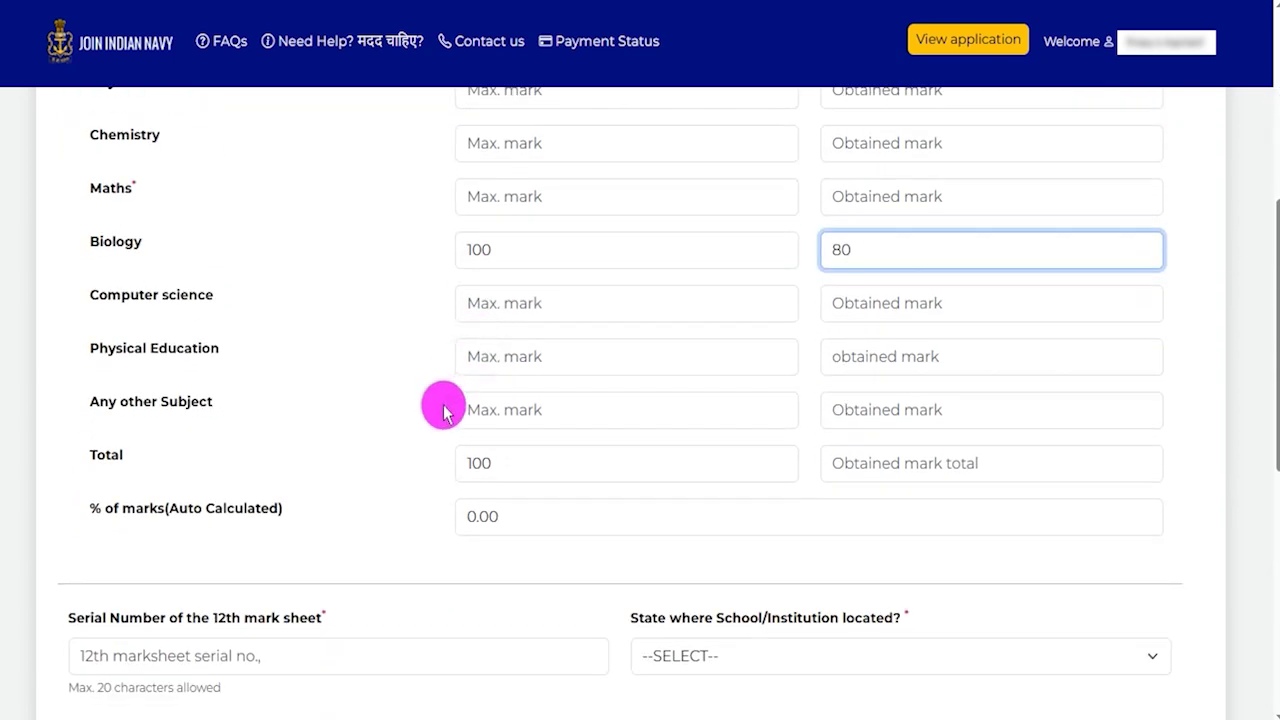
pyautogui.moveTo(120, 513); pyautogui.dragTo(226, 512)
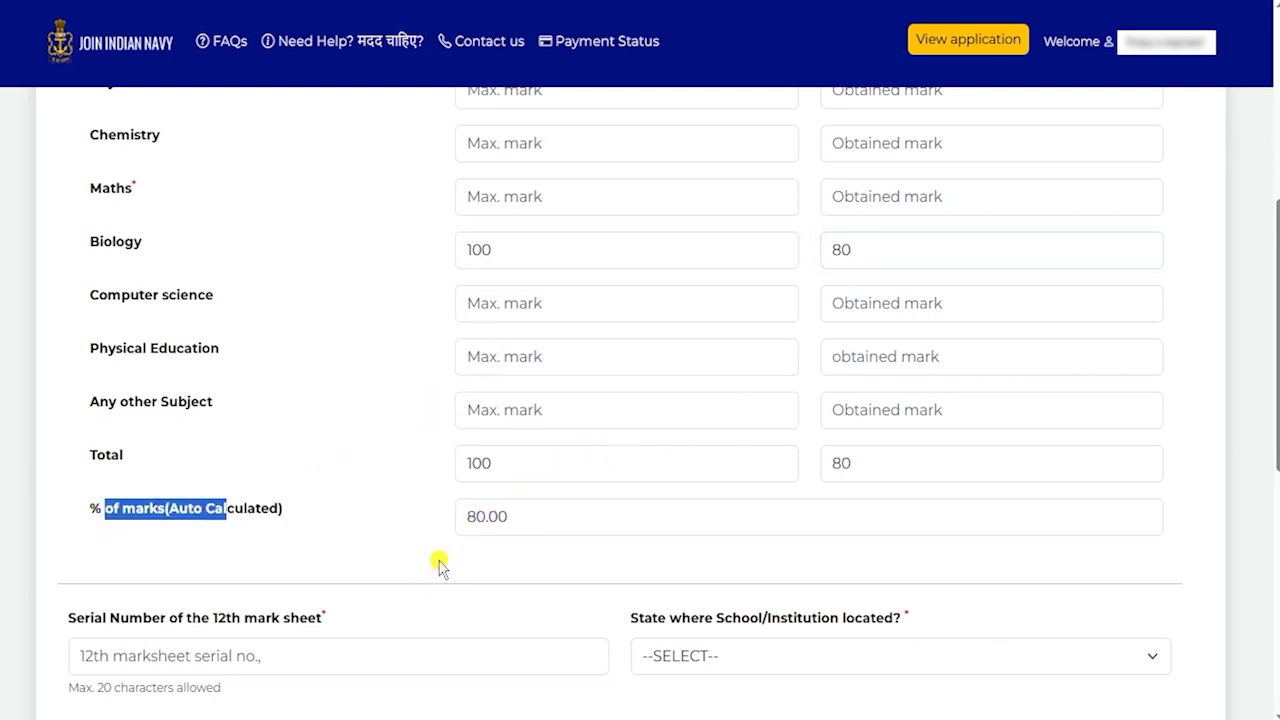
pyautogui.click(400, 517)
# Step: Set both the school's state and the state that conducted the 12th exam to UTTAR PRADESH
pyautogui.scroll(-3, 400, 514)
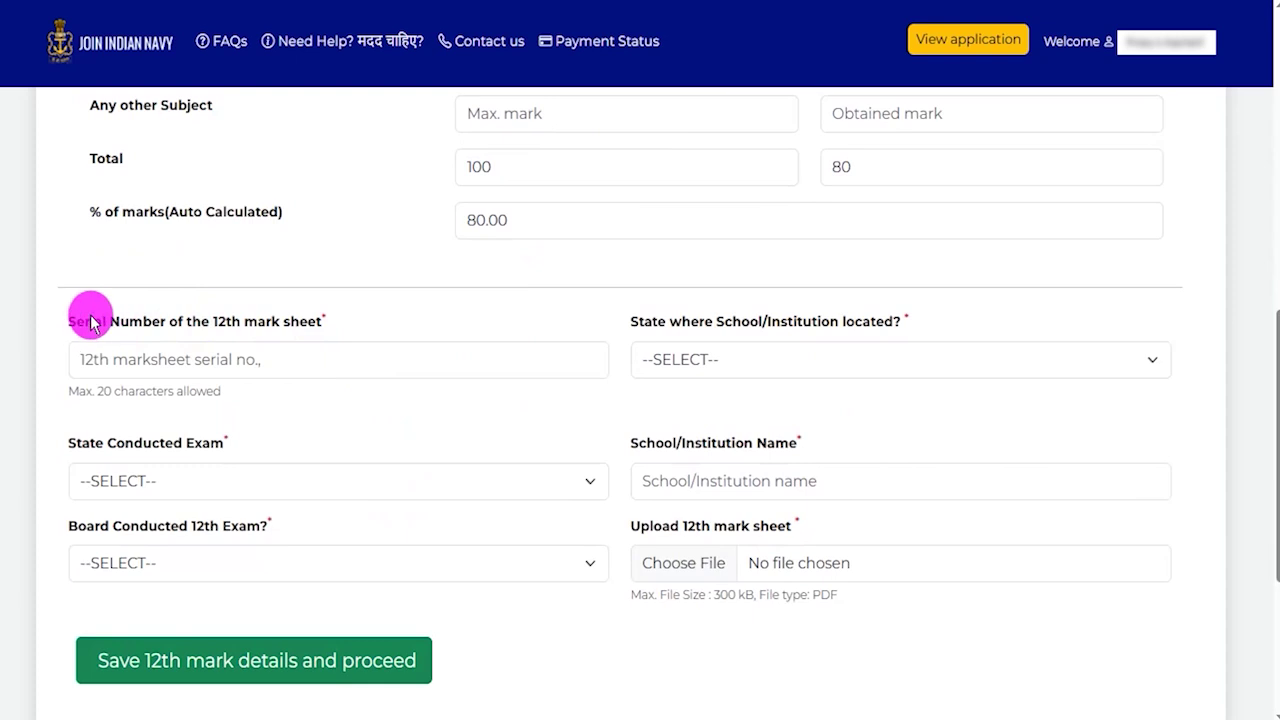
pyautogui.moveTo(100, 320); pyautogui.dragTo(206, 357)
pyautogui.click(190, 362)
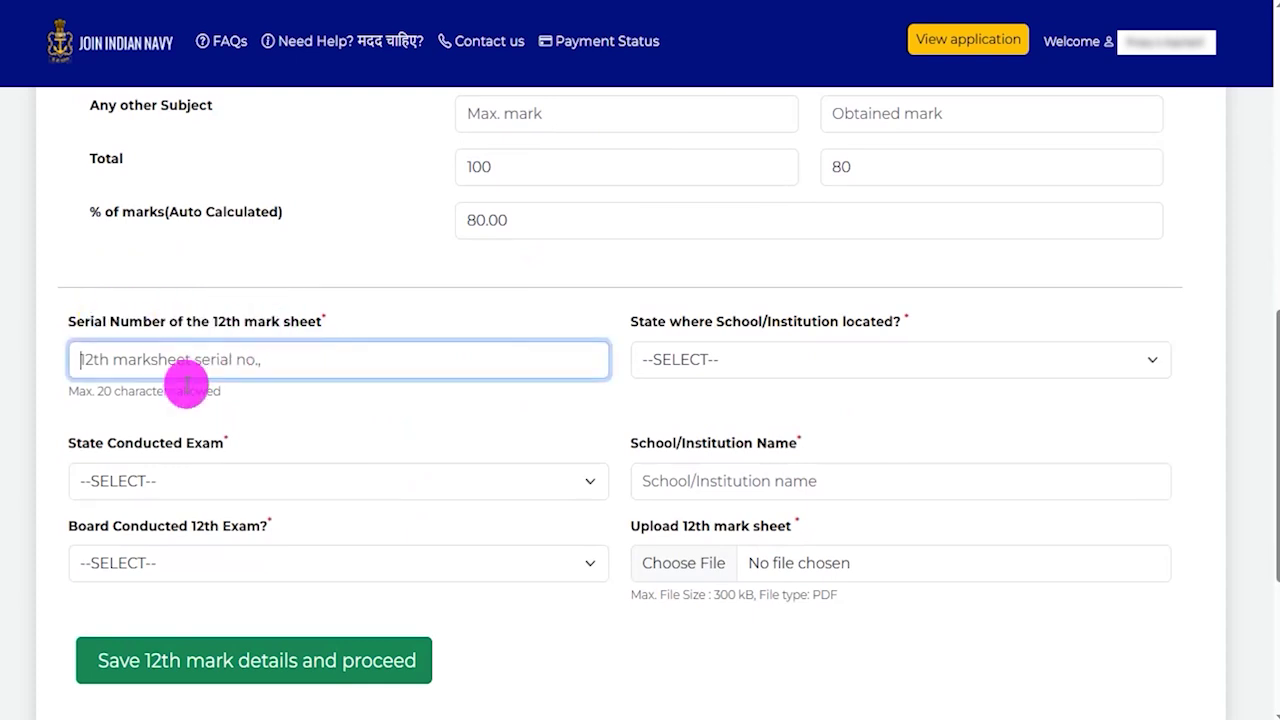
pyautogui.click(730, 362)
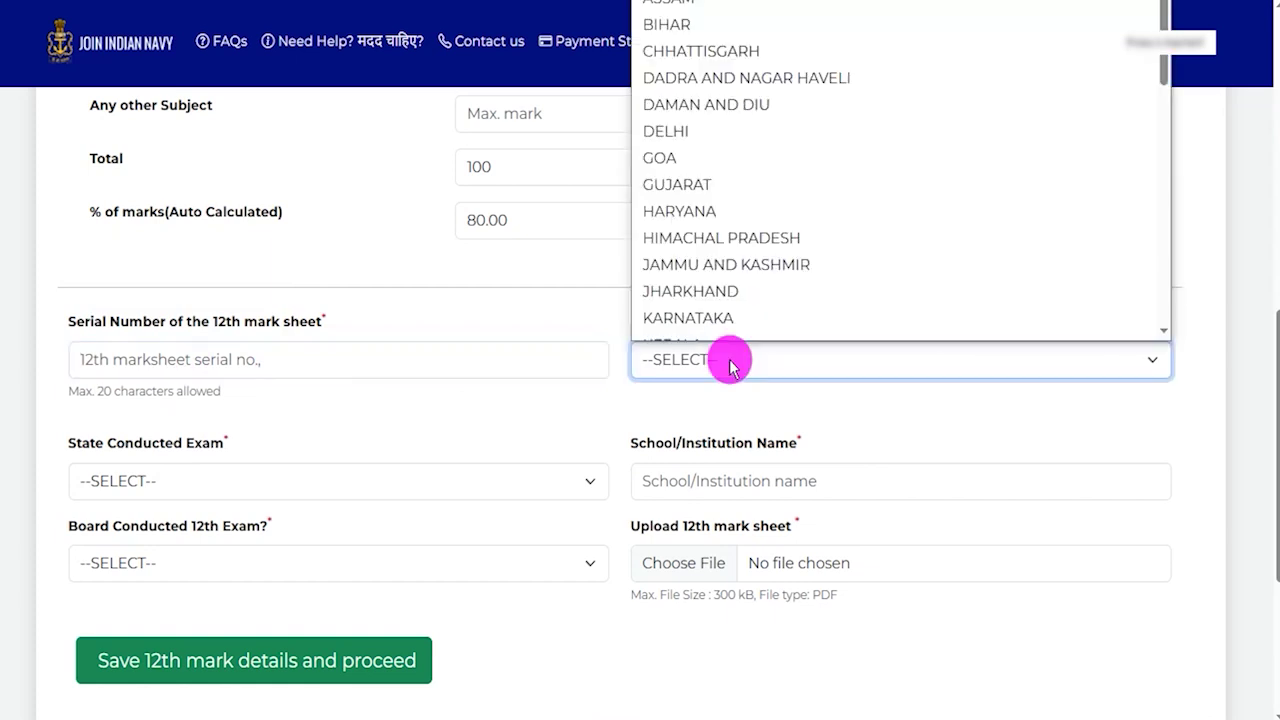
pyautogui.scroll(-5, 720, 274)
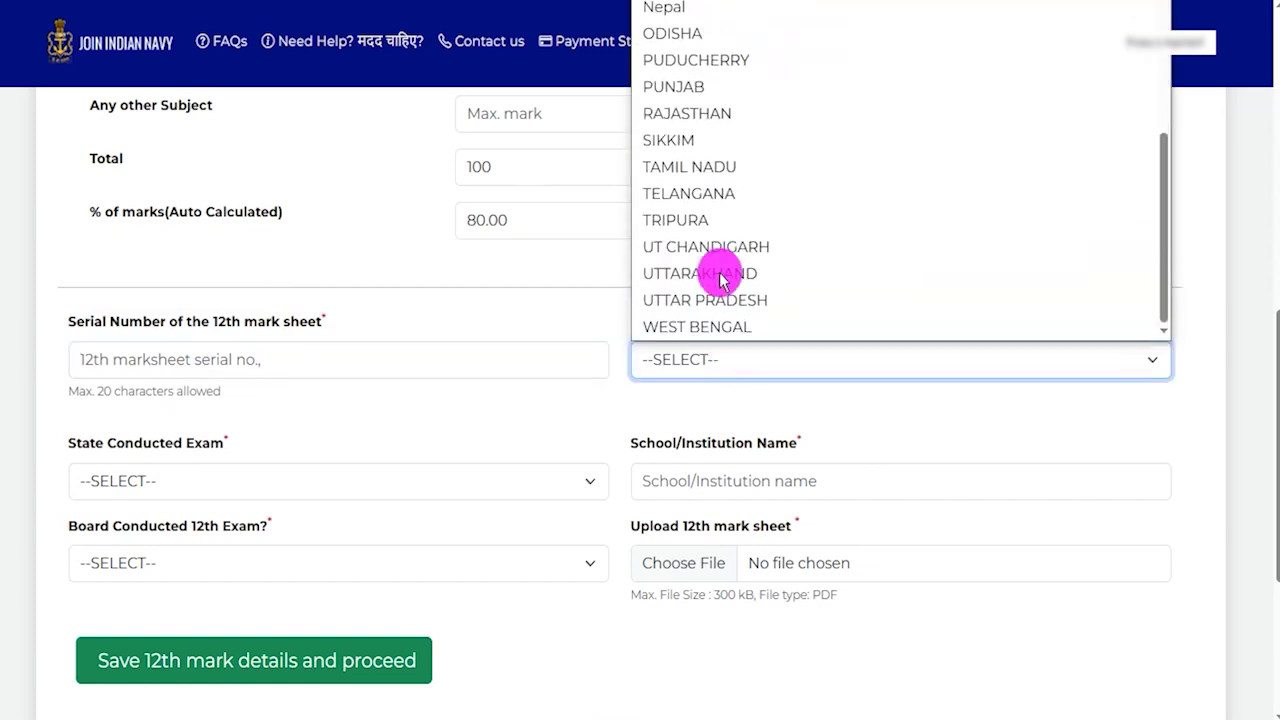
pyautogui.click(714, 299)
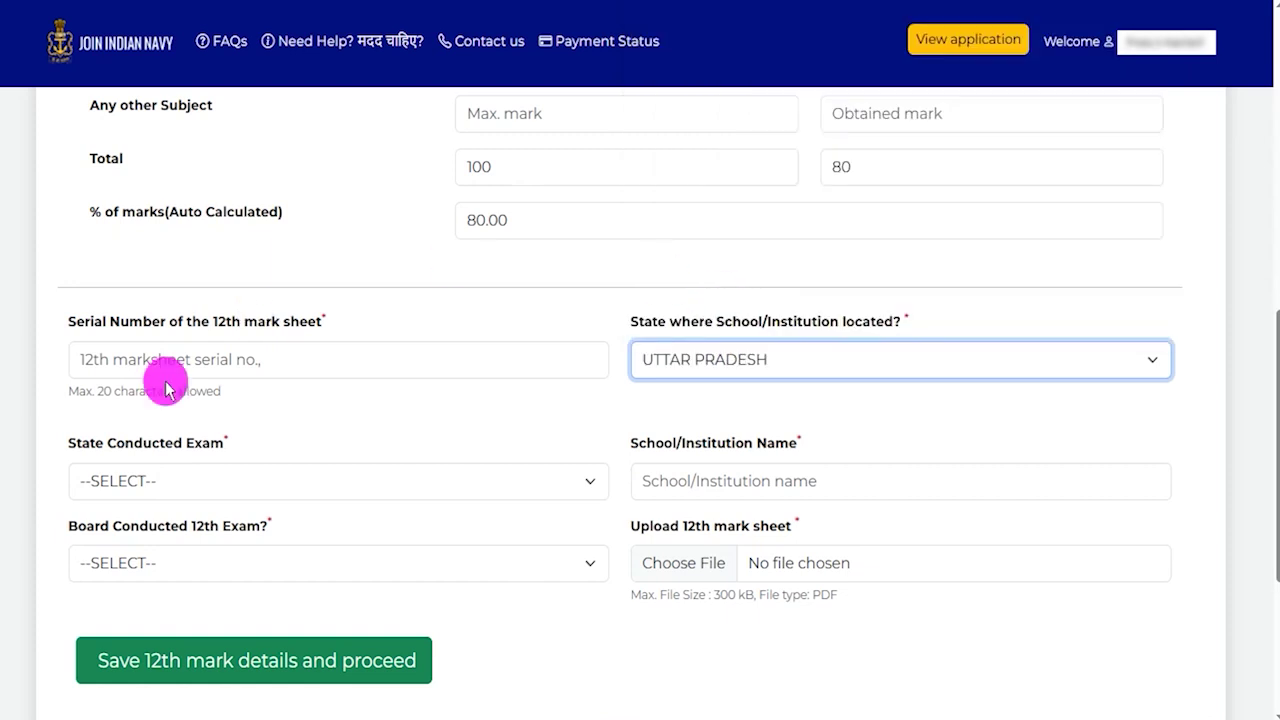
pyautogui.click(157, 487)
pyautogui.scroll(-5, 206, 370)
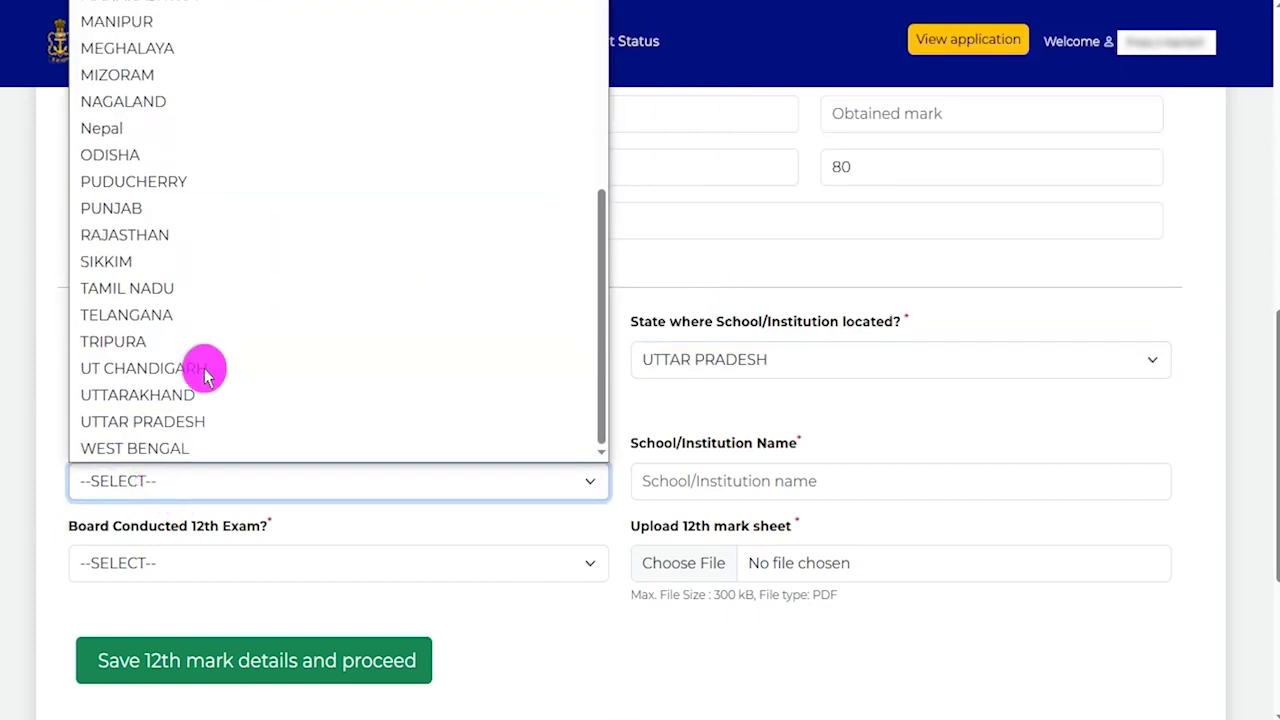
pyautogui.click(143, 421)
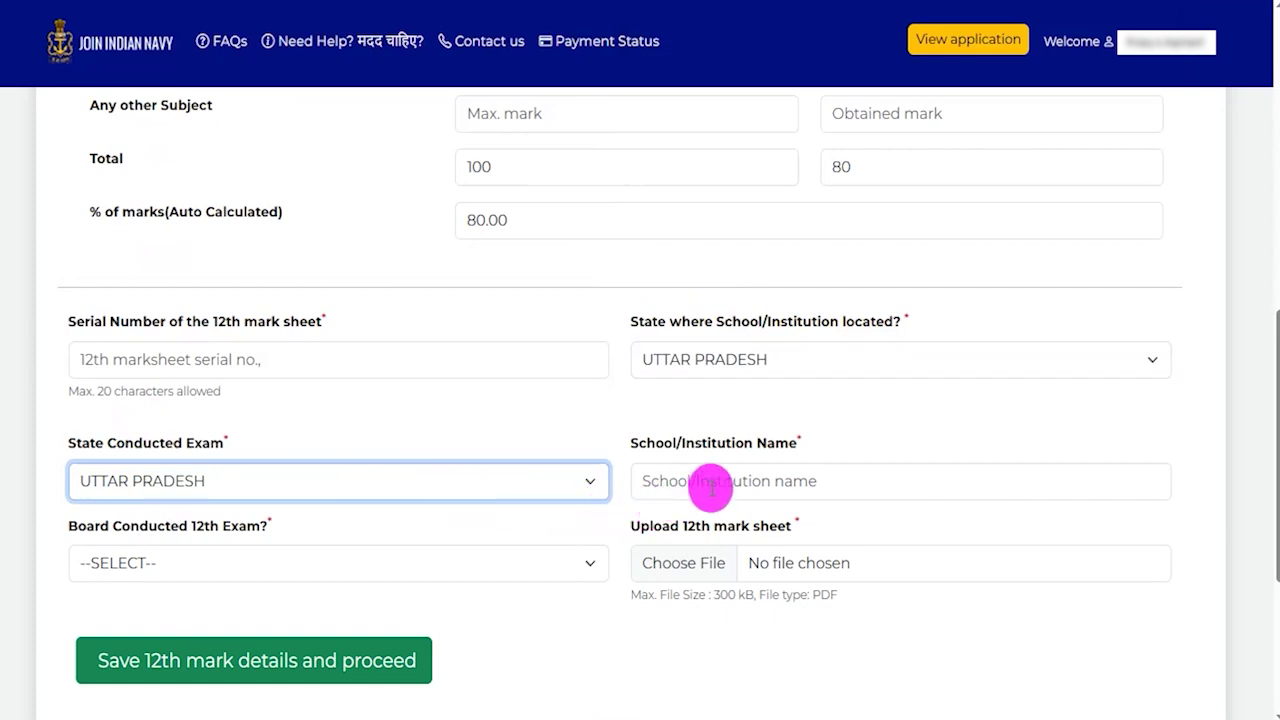
# Step: Select Central Board of Secondary Education (CBSE) as the 12th exam board and check the mark sheet upload requirements
pyautogui.click(715, 484)
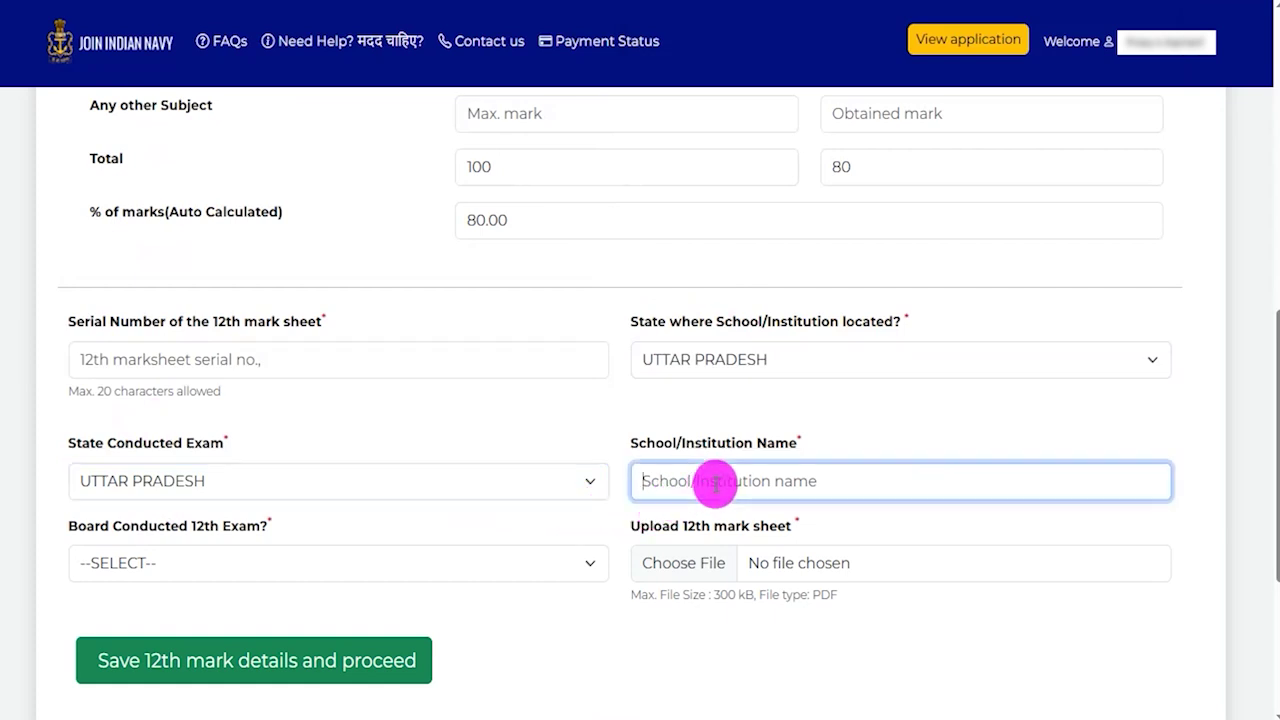
pyautogui.click(147, 565)
pyautogui.press('c')
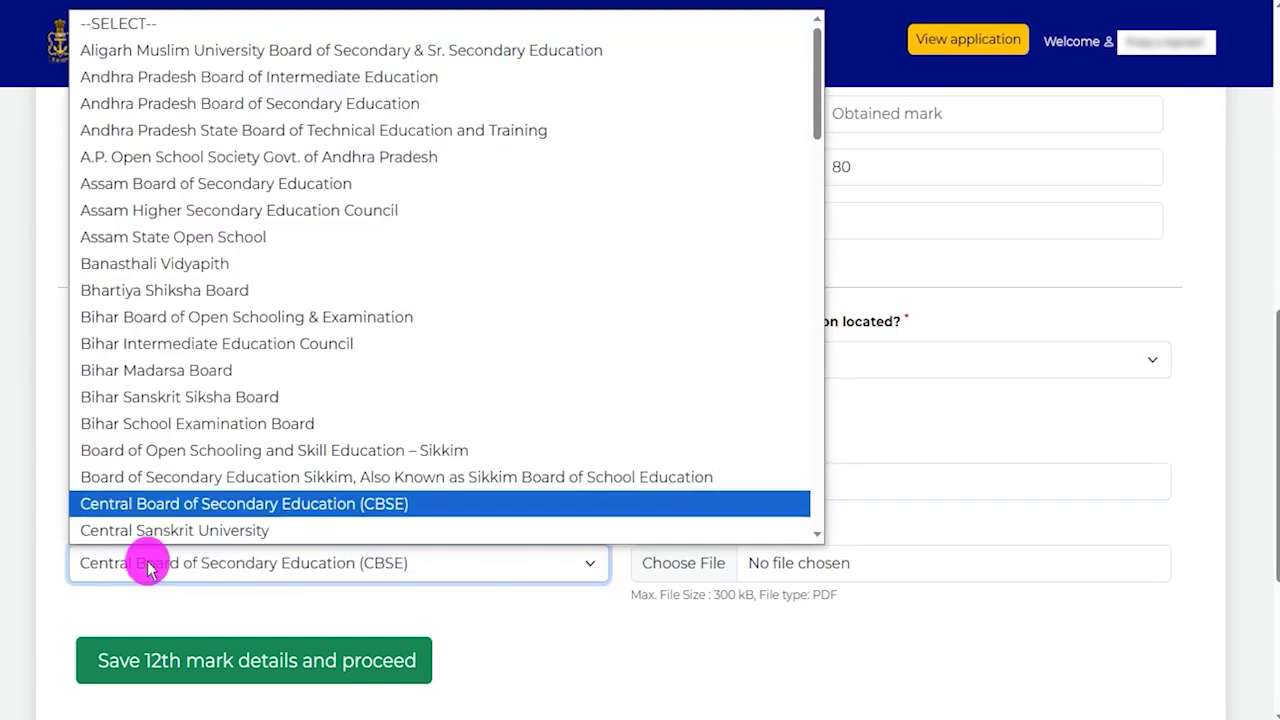
pyautogui.click(181, 505)
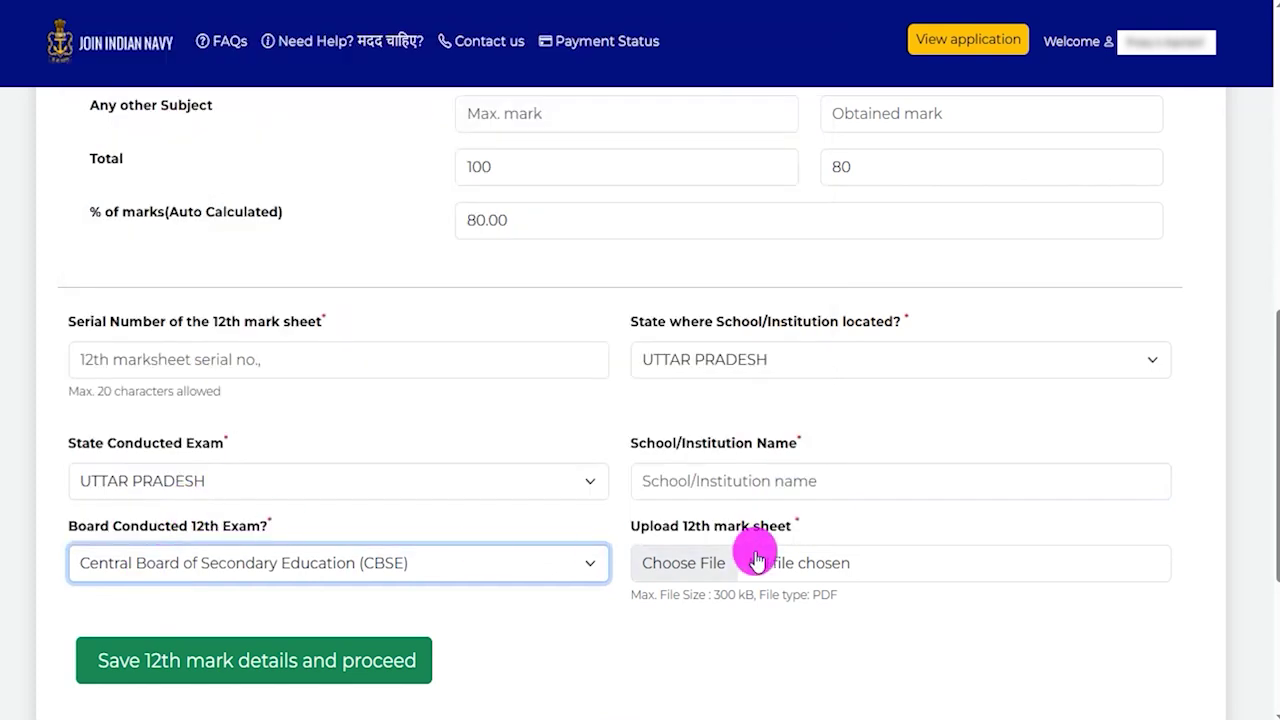
pyautogui.moveTo(651, 530); pyautogui.dragTo(778, 537)
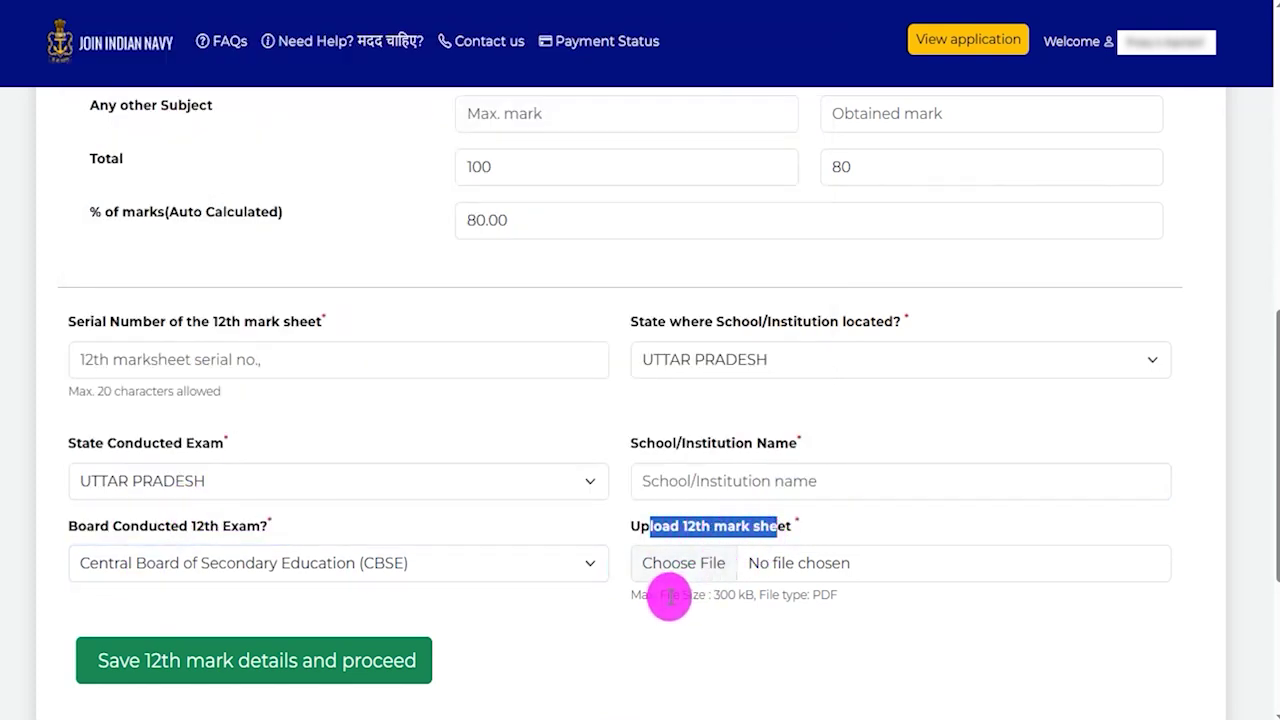
pyautogui.moveTo(714, 596); pyautogui.dragTo(738, 598)
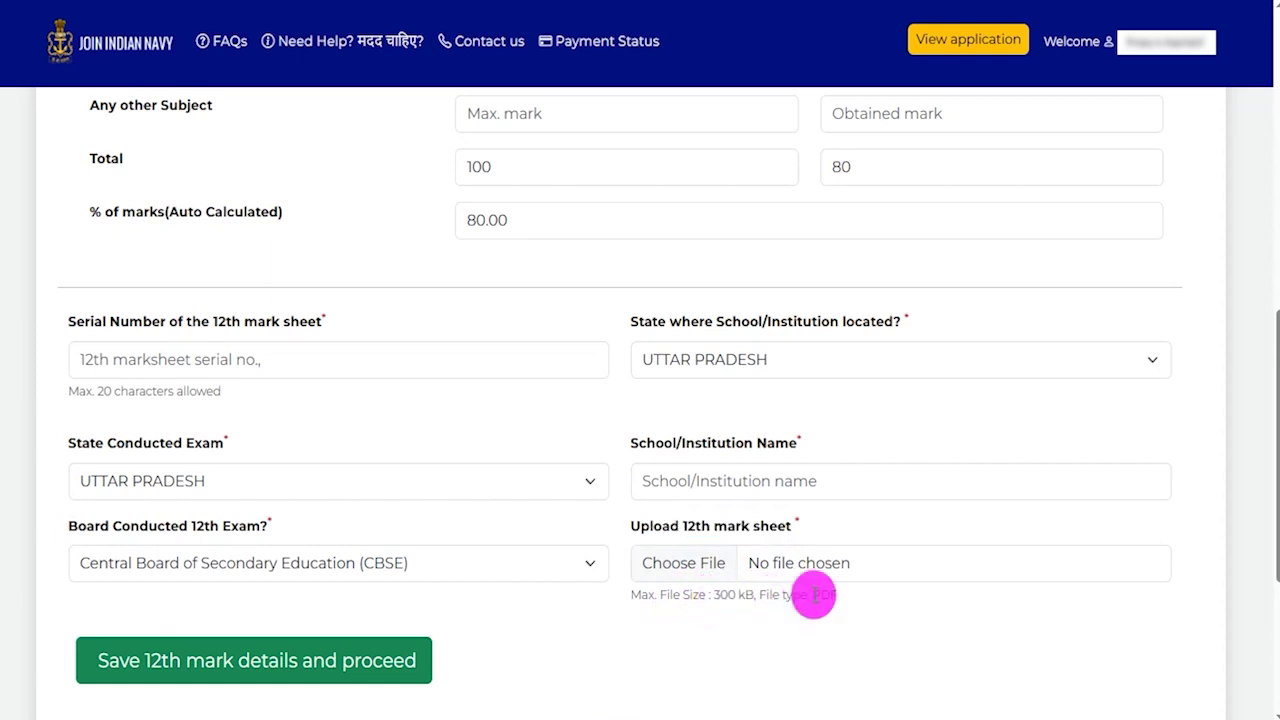
# Step: Check the required mark sheet file type, then save the 12th mark details and proceed to the exam city choice
pyautogui.moveTo(814, 596); pyautogui.dragTo(838, 600)
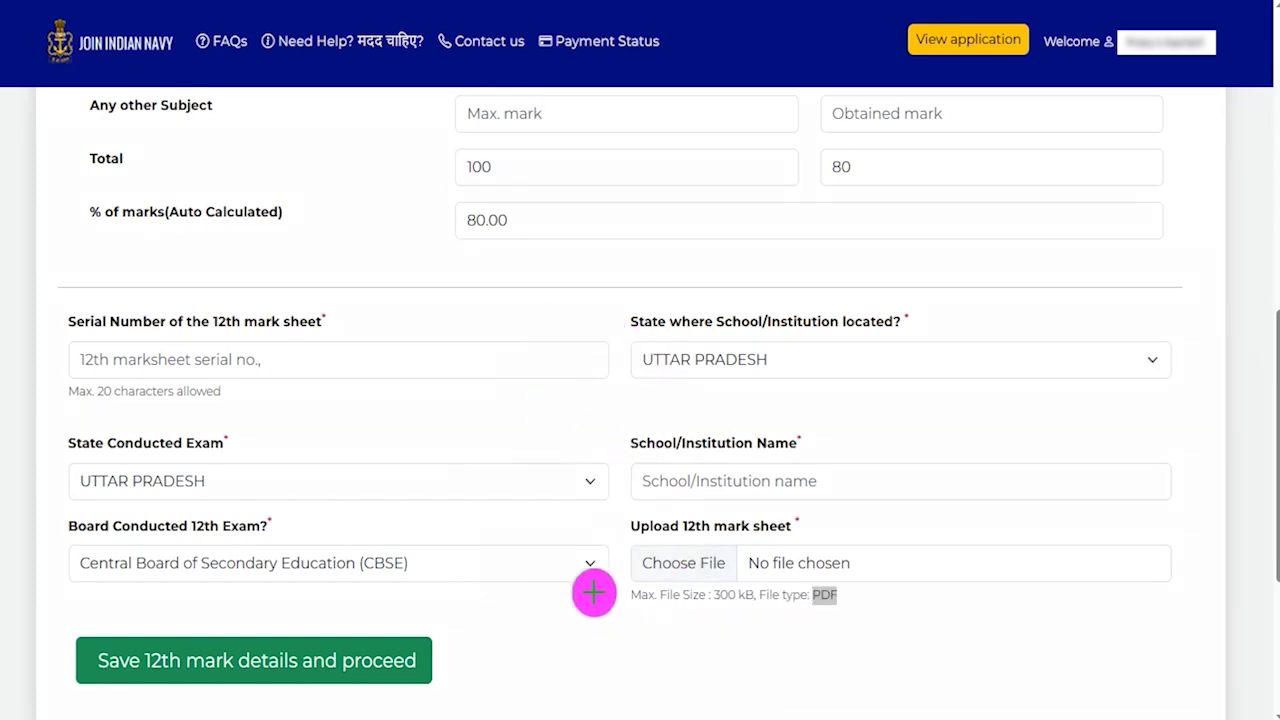
pyautogui.moveTo(864, 668); pyautogui.dragTo(438, 667)
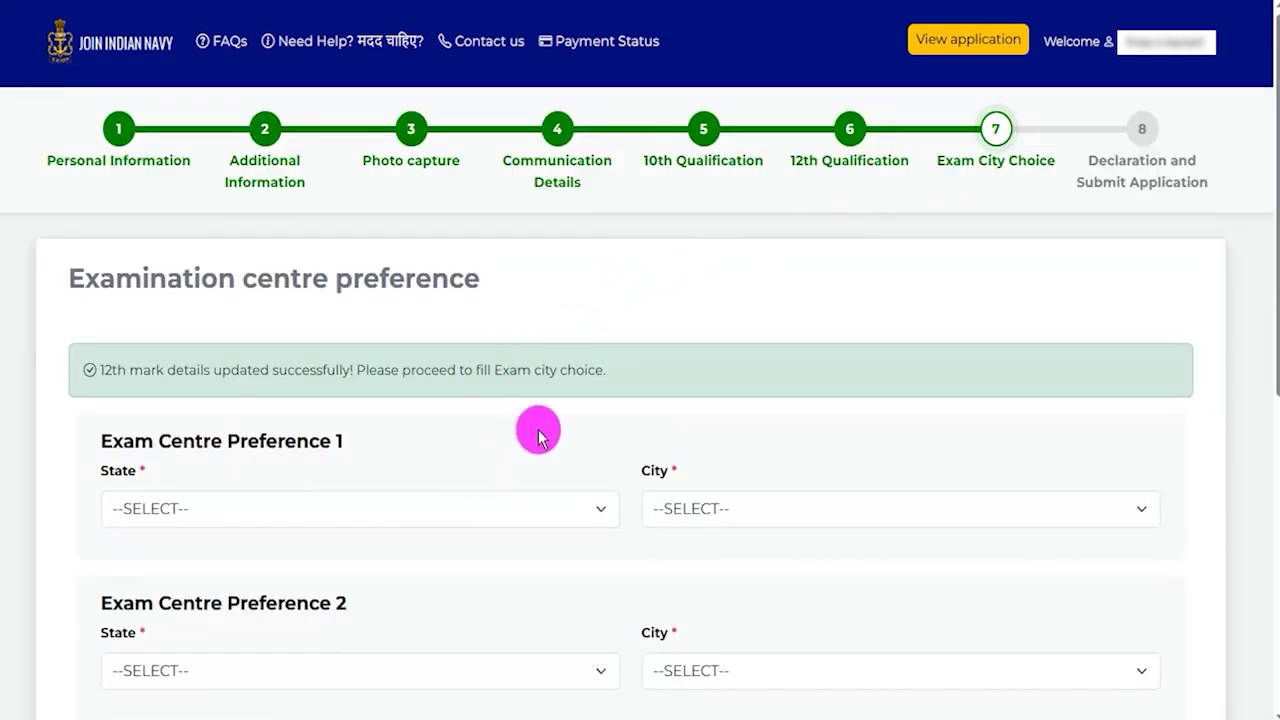
# Step: Set Exam Centre Preference 1 to the state CHANDIGARH and the city Chandigarh
pyautogui.scroll(-1, 540, 437)
pyautogui.scroll(-2, 540, 437)
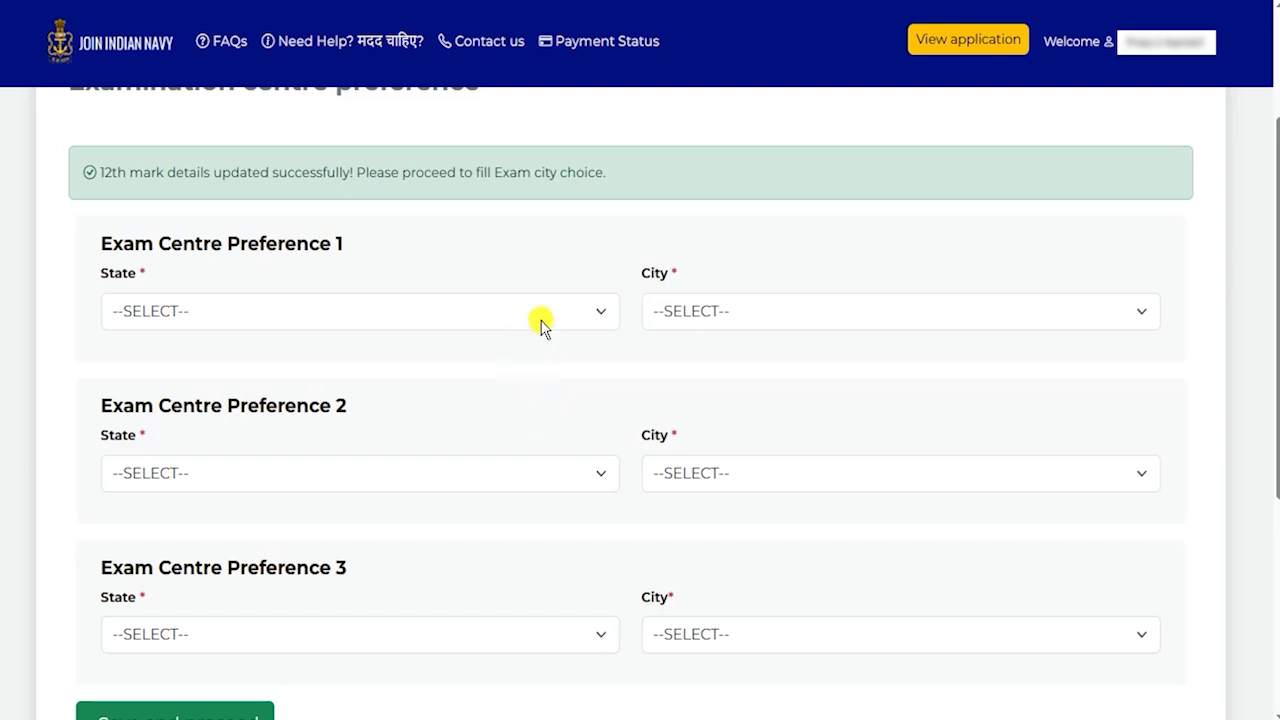
pyautogui.click(128, 311)
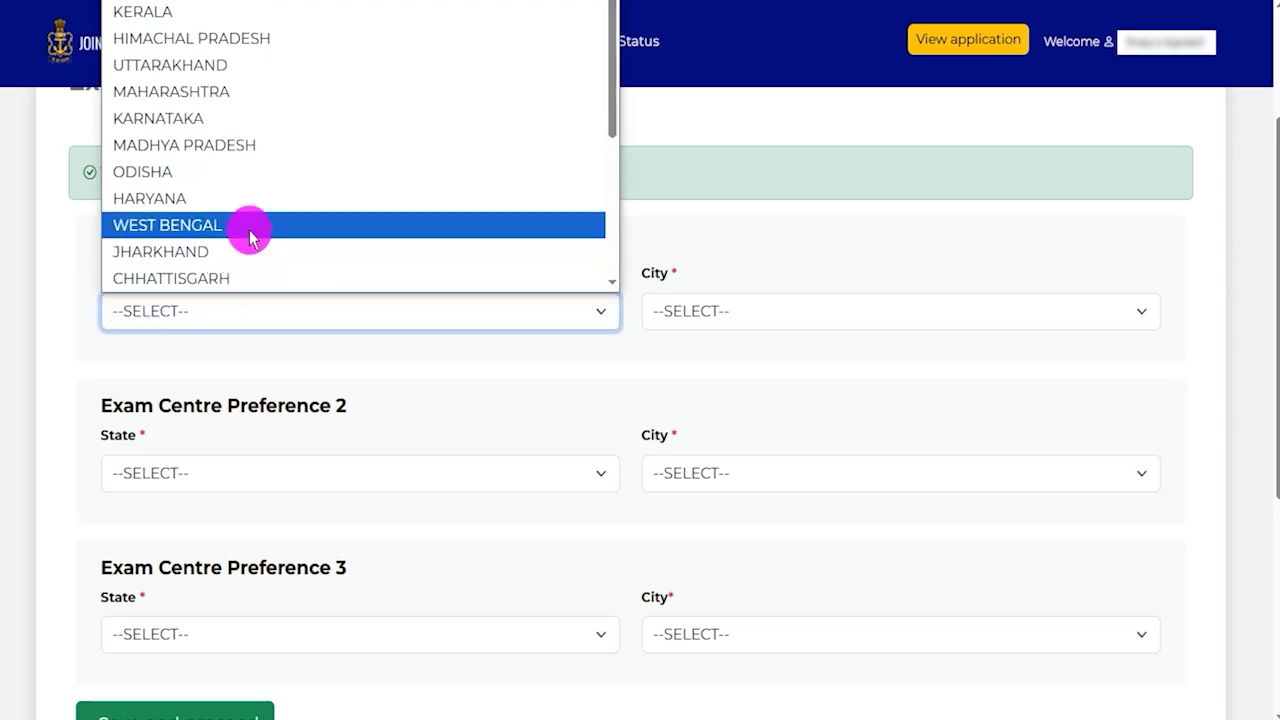
pyautogui.click(375, 400)
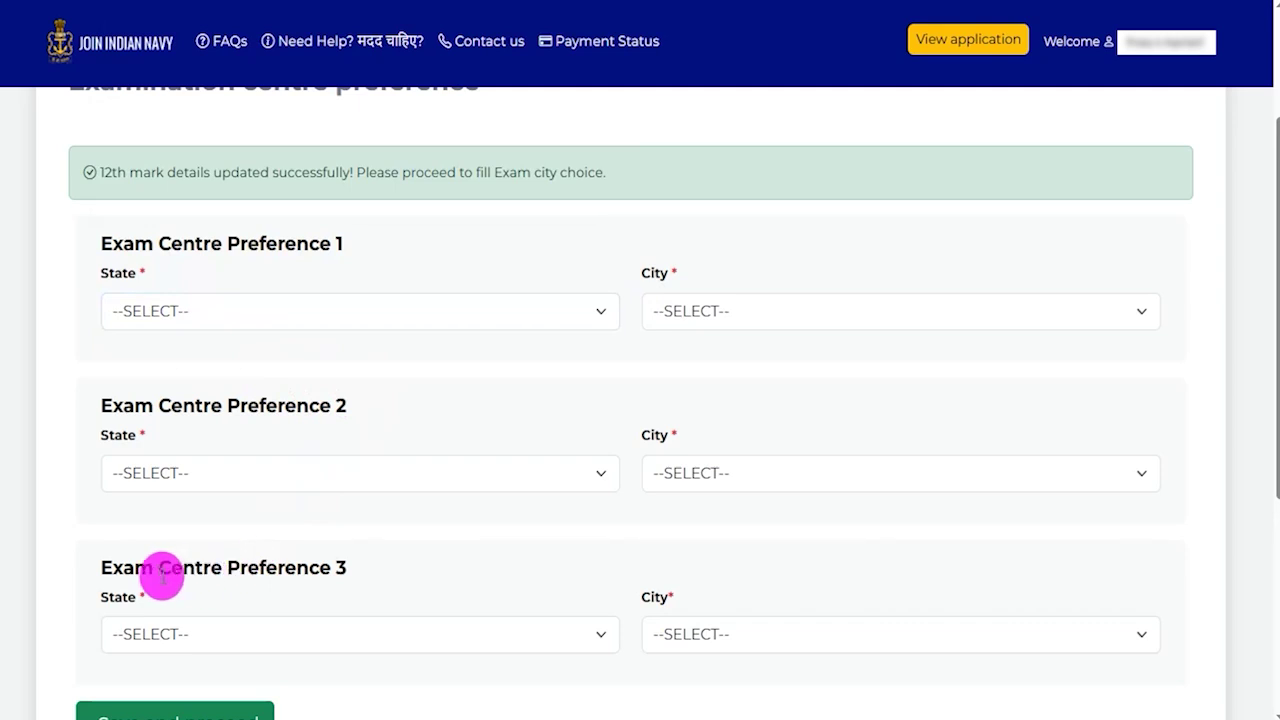
pyautogui.moveTo(172, 568); pyautogui.dragTo(340, 570)
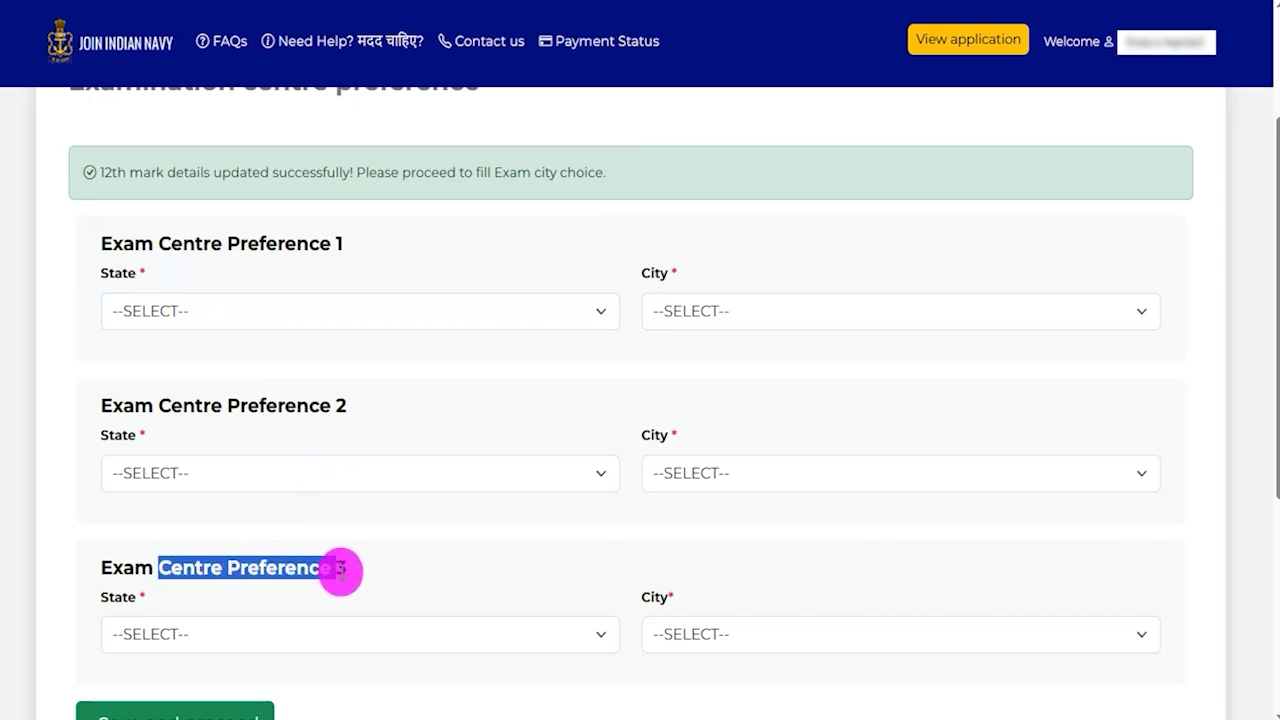
pyautogui.click(240, 318)
pyautogui.scroll(-5, 249, 194)
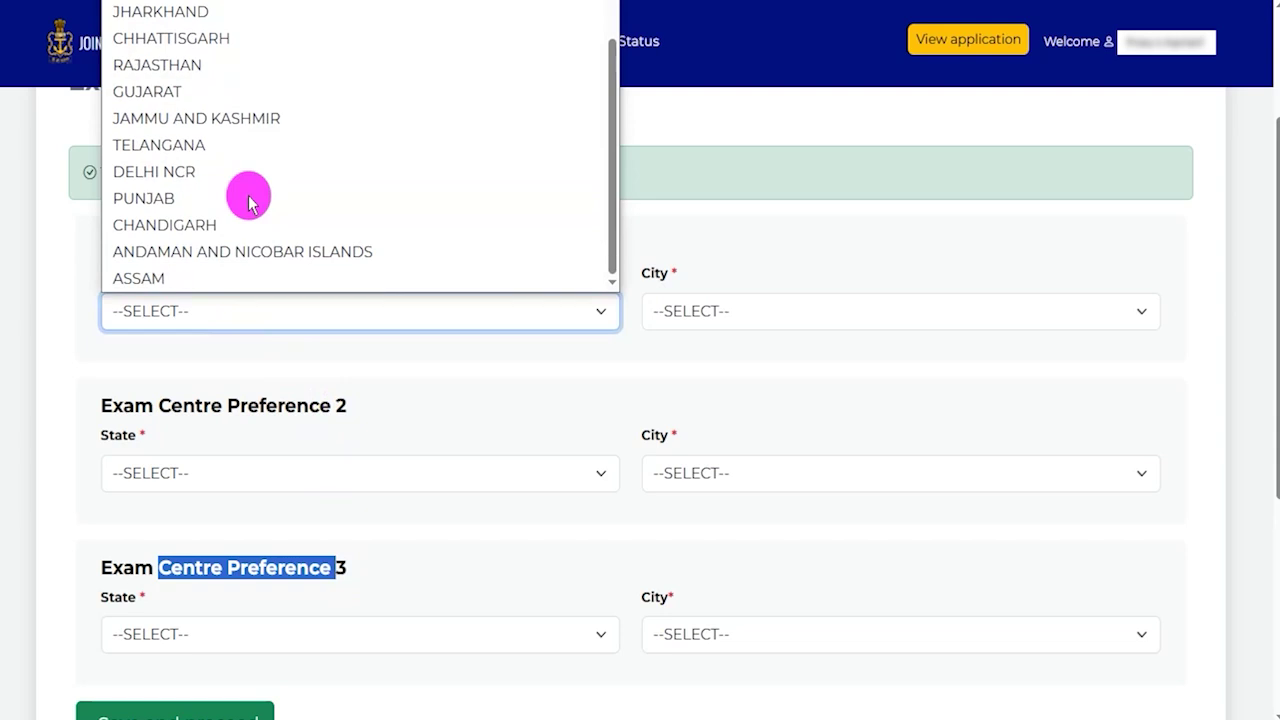
pyautogui.click(180, 232)
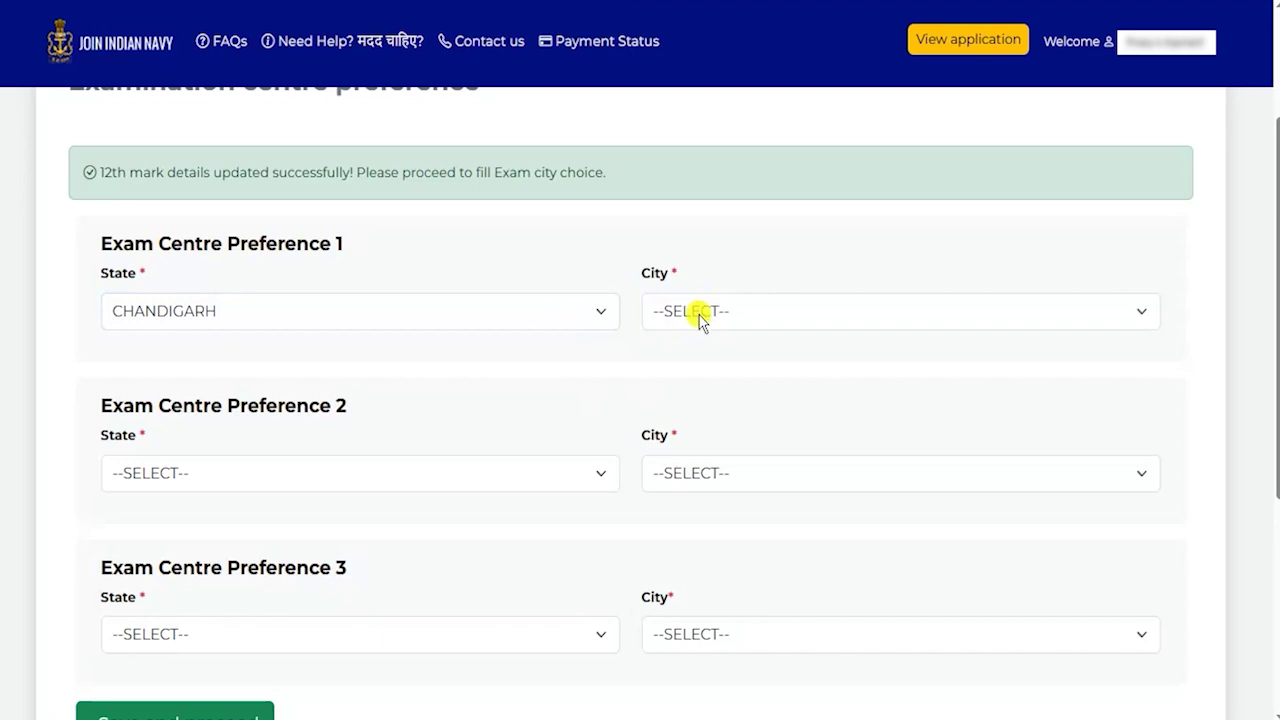
pyautogui.click(1141, 311)
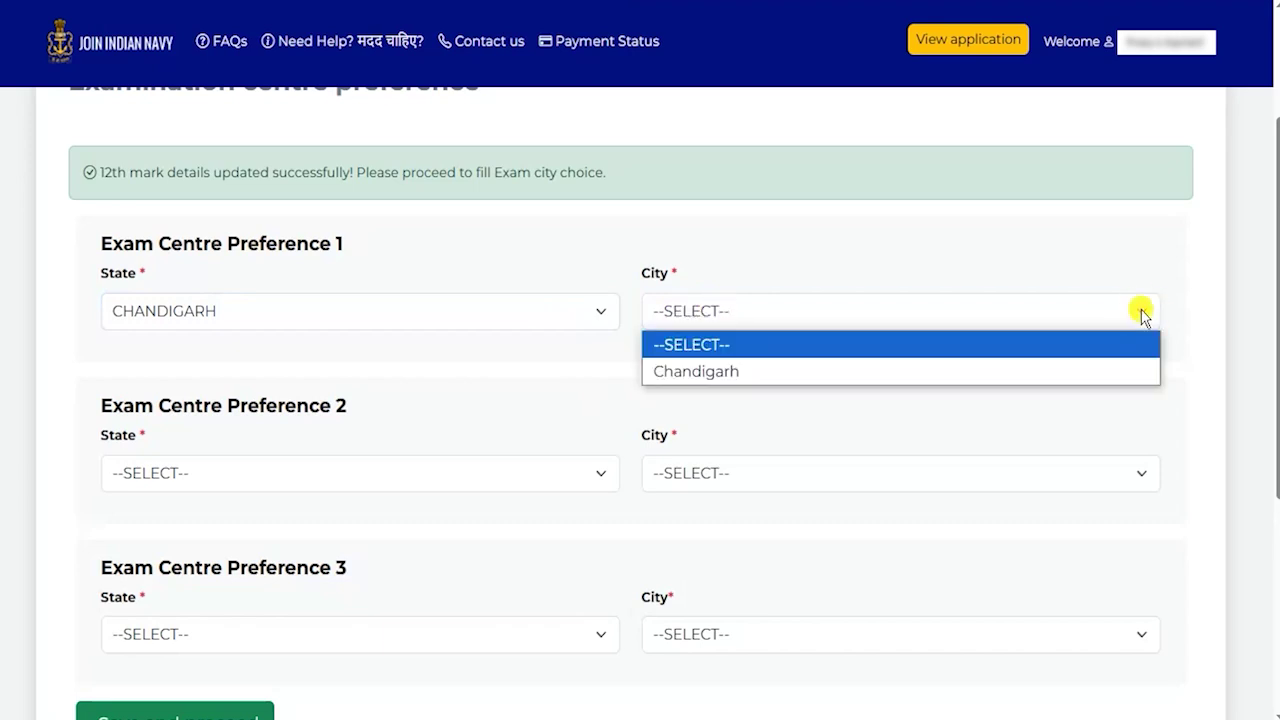
pyautogui.click(771, 381)
# Step: Set Exam Centre Preference 2 to the state GUJARAT and the city Ahmedabad
pyautogui.click(206, 478)
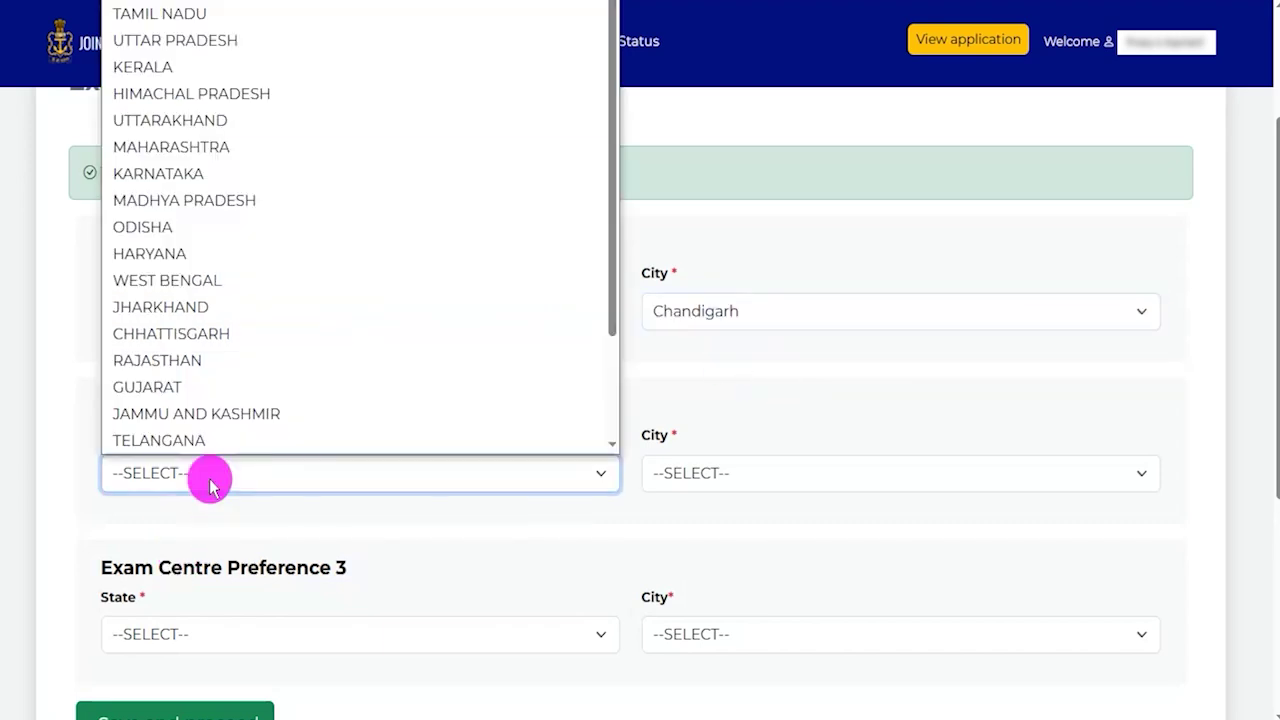
pyautogui.click(190, 387)
pyautogui.click(711, 475)
pyautogui.click(700, 534)
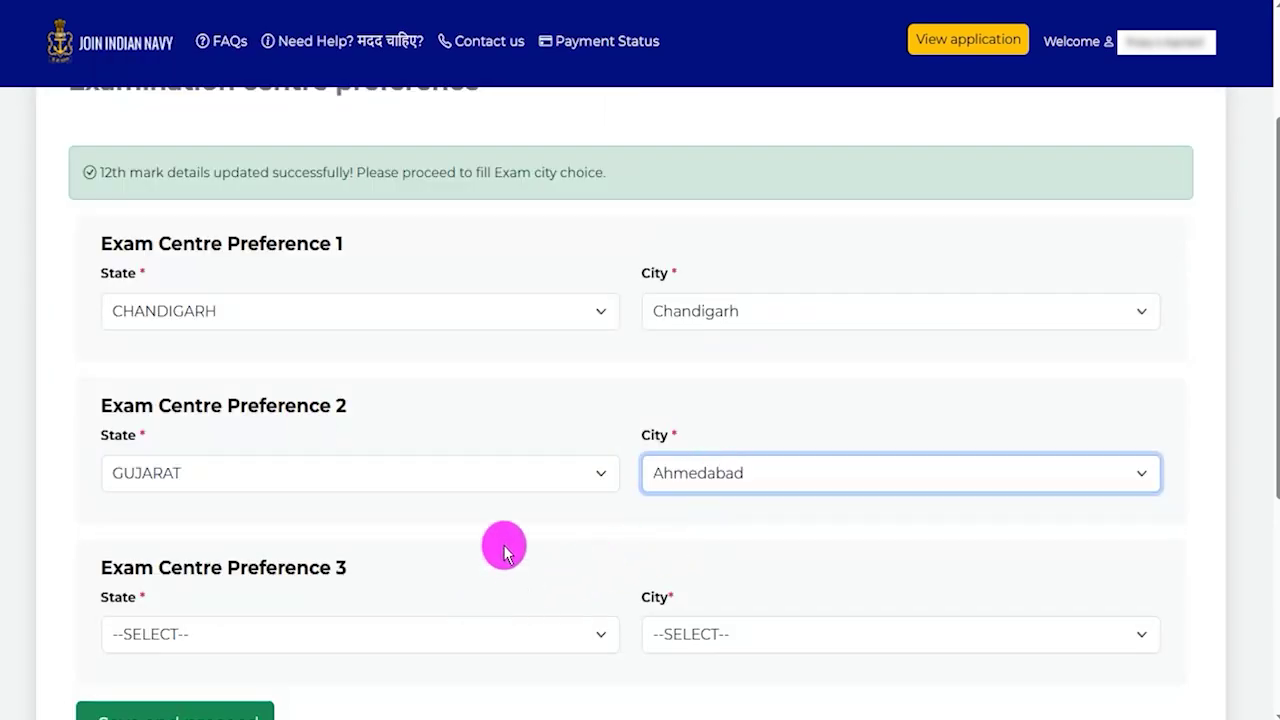
# Step: Set the state of Exam Centre Preference 3 to GUJARAT, and save the exam centre preferences
pyautogui.scroll(-2, 503, 549)
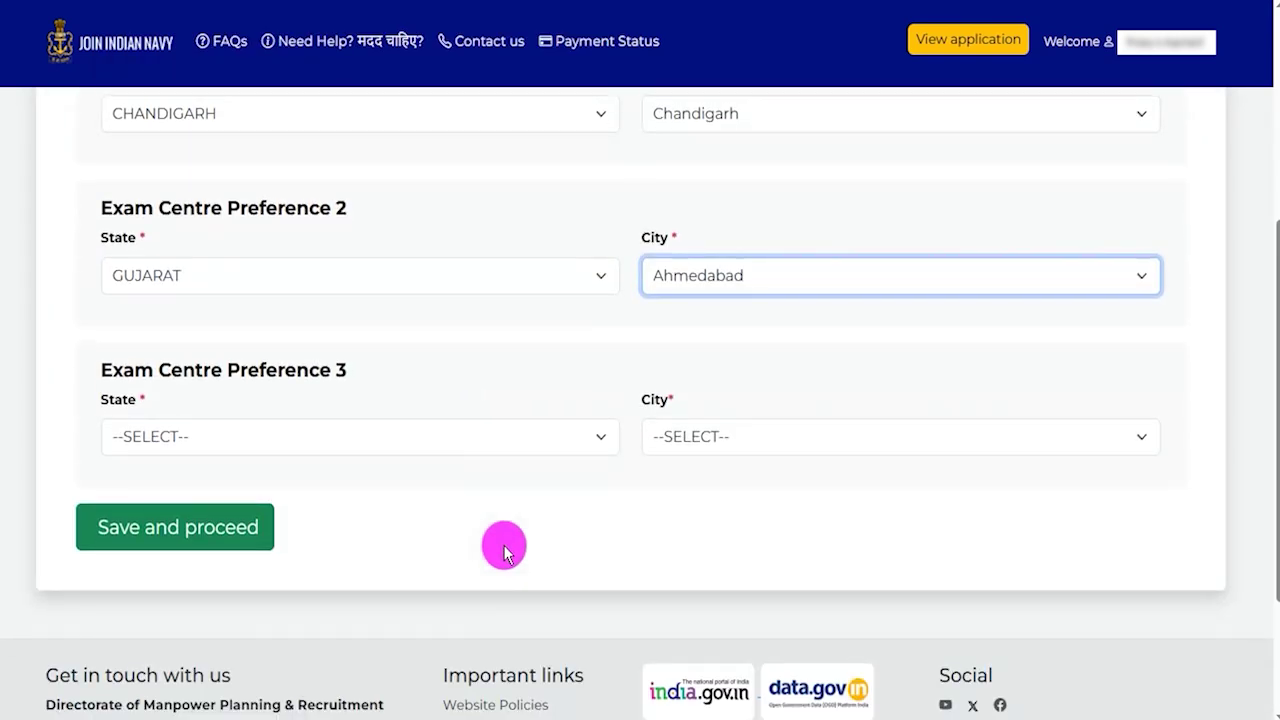
pyautogui.click(503, 437)
pyautogui.click(180, 369)
pyautogui.click(755, 438)
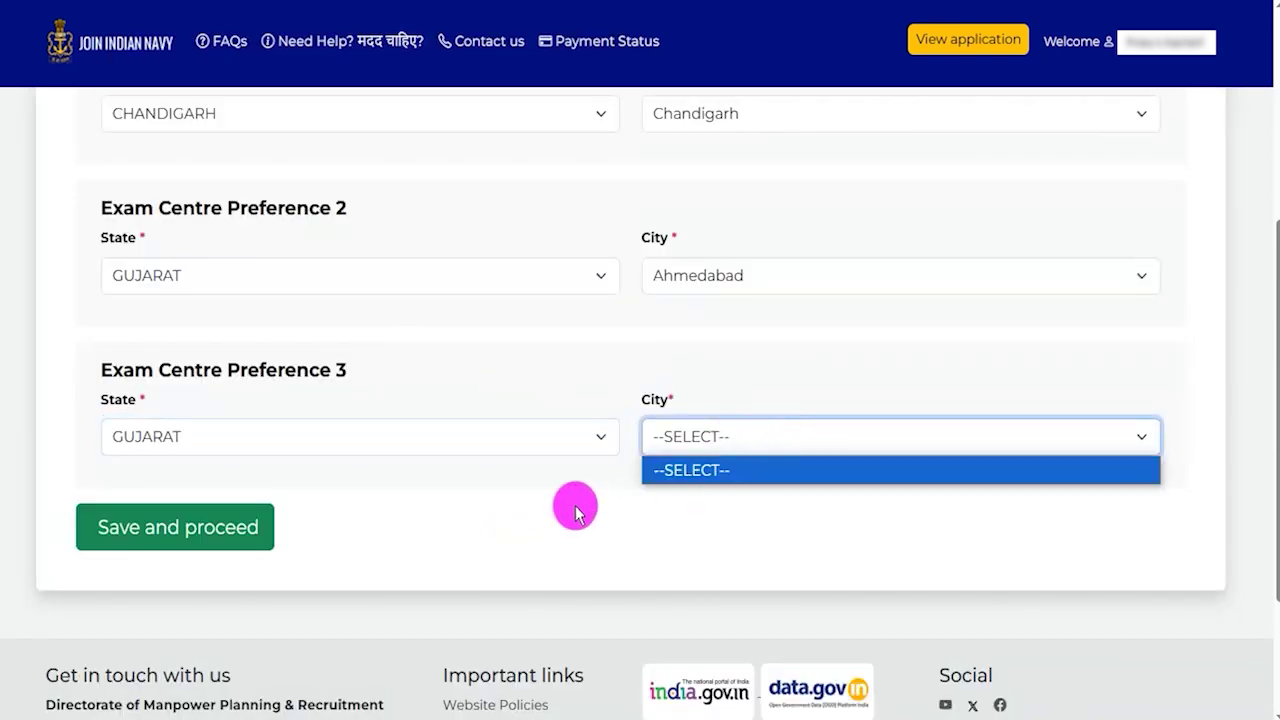
pyautogui.click(571, 466)
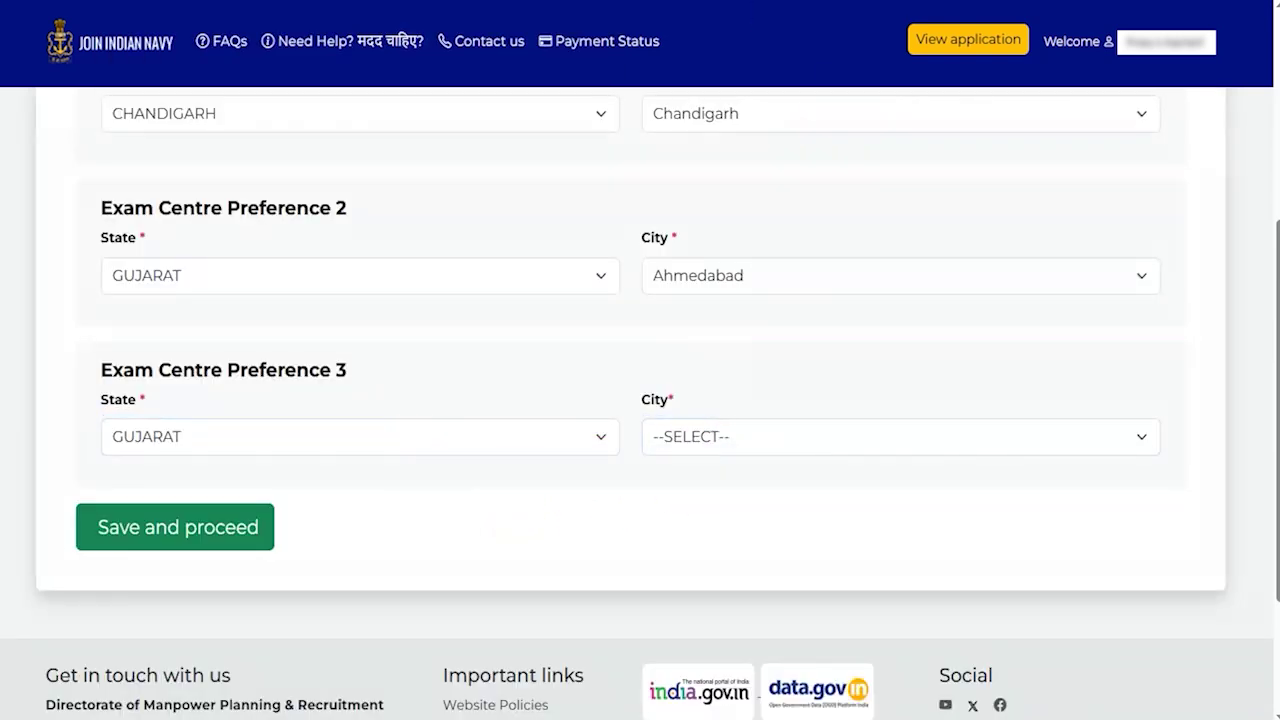
pyautogui.click(275, 528)
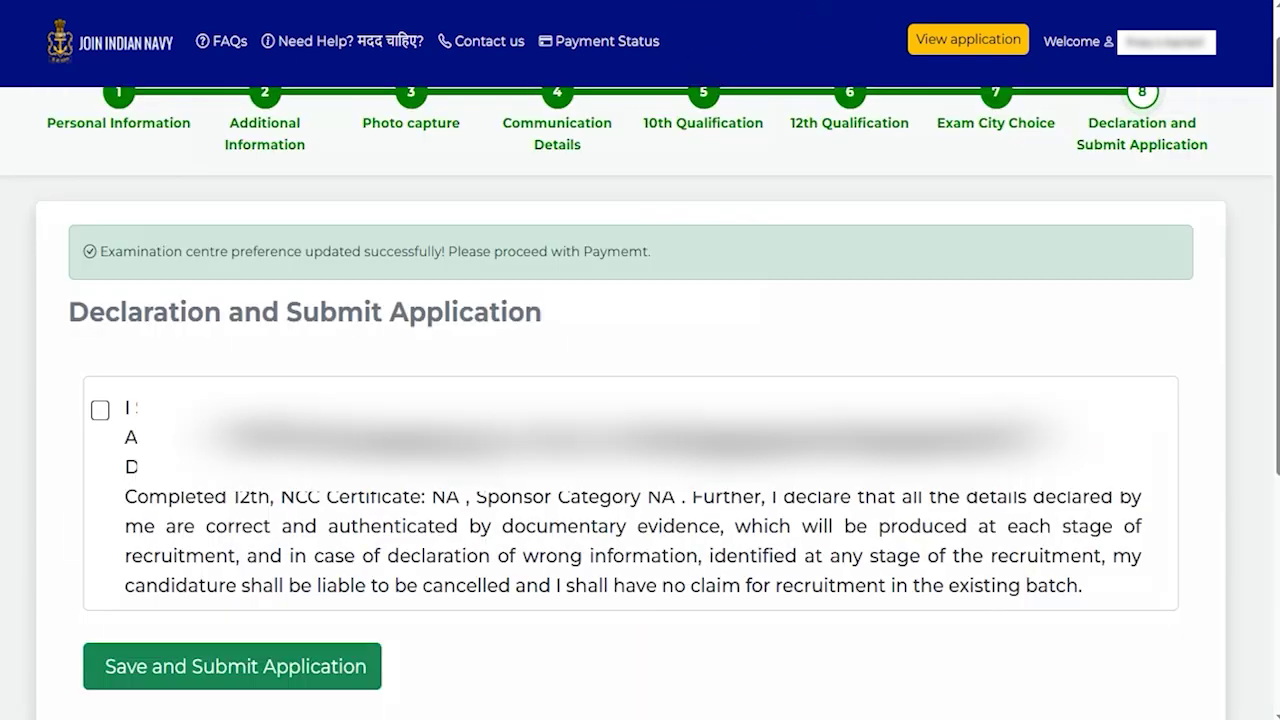
# Step: Accept the declaration, then save and submit the application to reach the payment details
pyautogui.moveTo(105, 311); pyautogui.dragTo(473, 311)
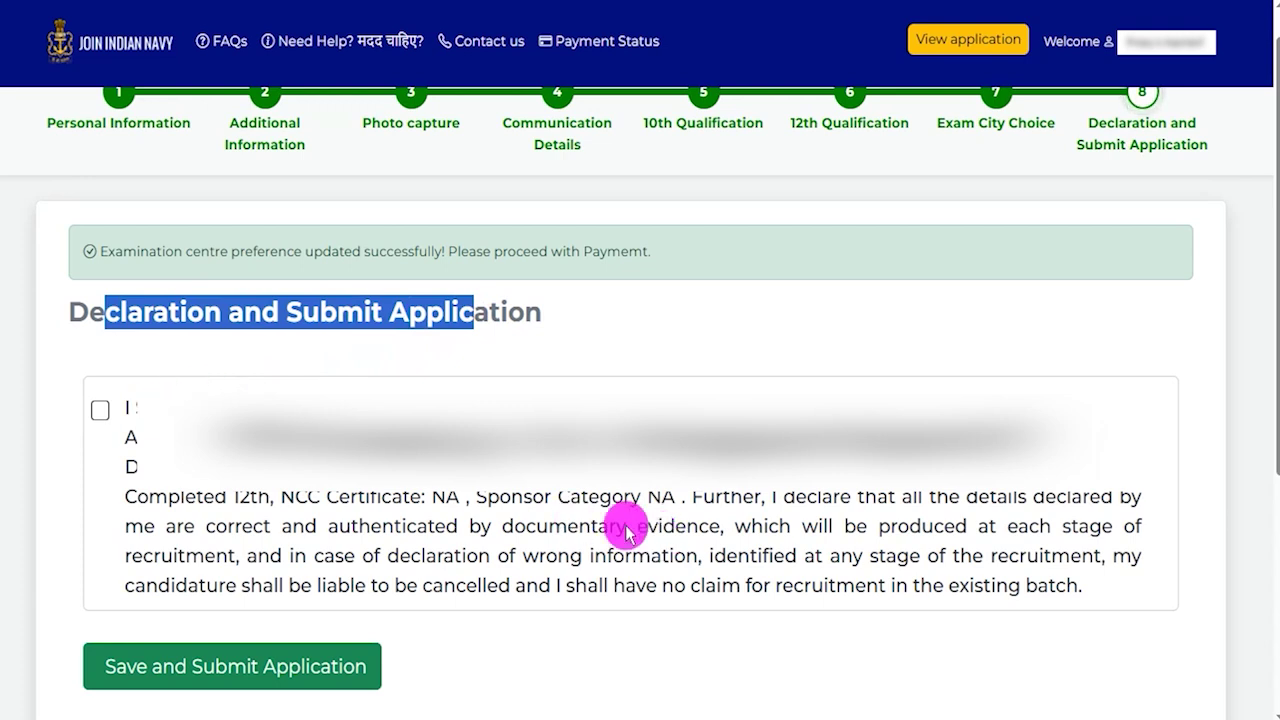
pyautogui.click(101, 410)
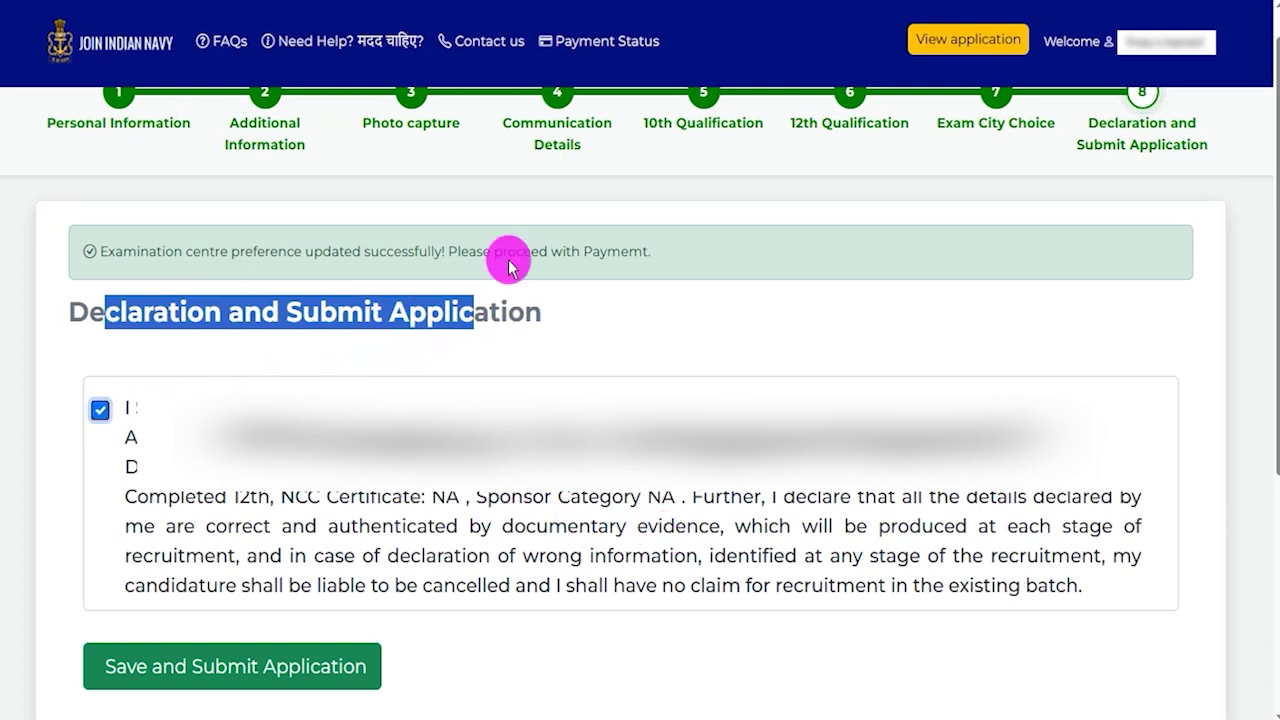
pyautogui.moveTo(708, 659)
pyautogui.mouseDown()
pyautogui.moveTo(371, 666)
pyautogui.moveTo(386, 663)
pyautogui.mouseUp()
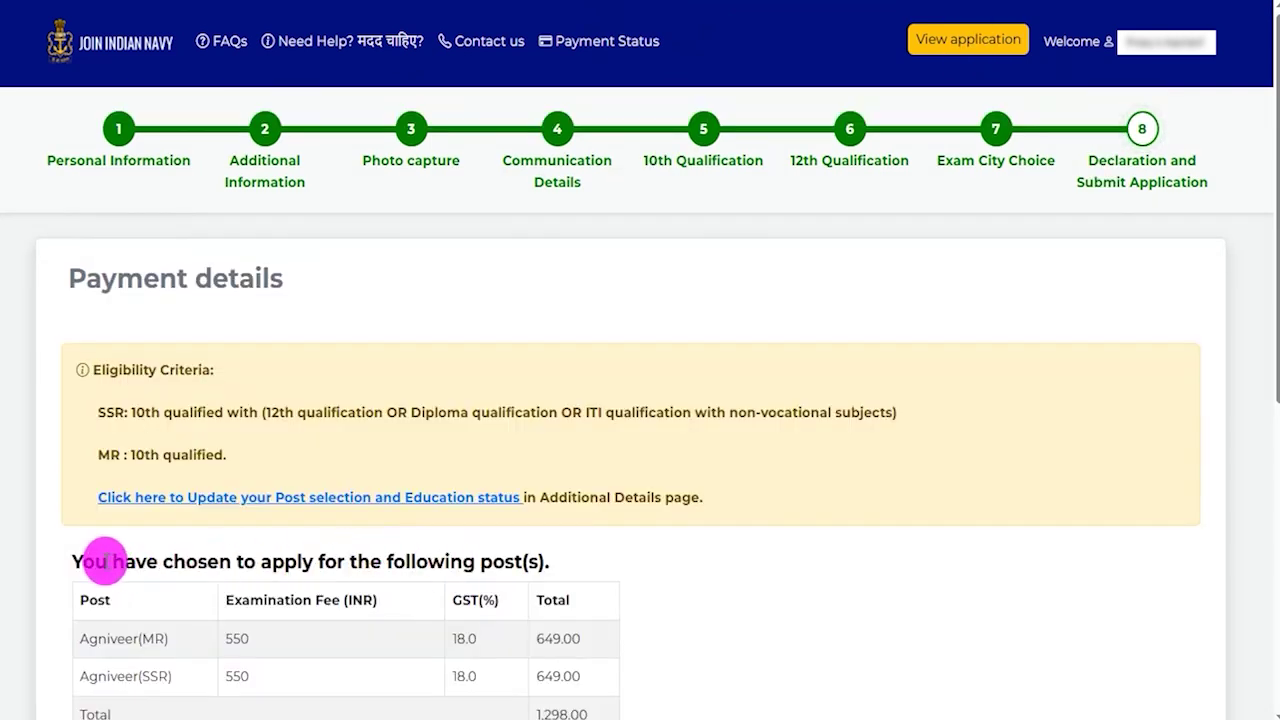
# Step: Examine the examination fee, GST and total for the Agniveer MR and SSR posts in the payment table
pyautogui.moveTo(110, 561); pyautogui.dragTo(325, 560)
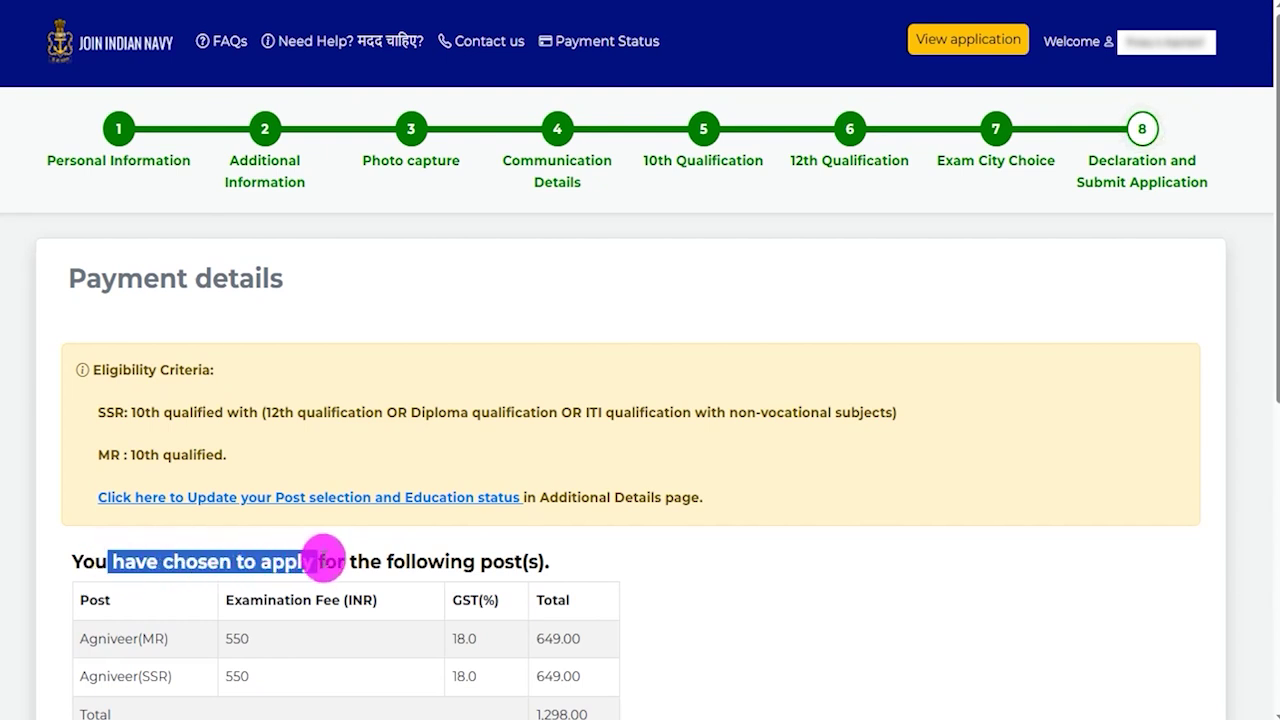
pyautogui.doubleClick(238, 637)
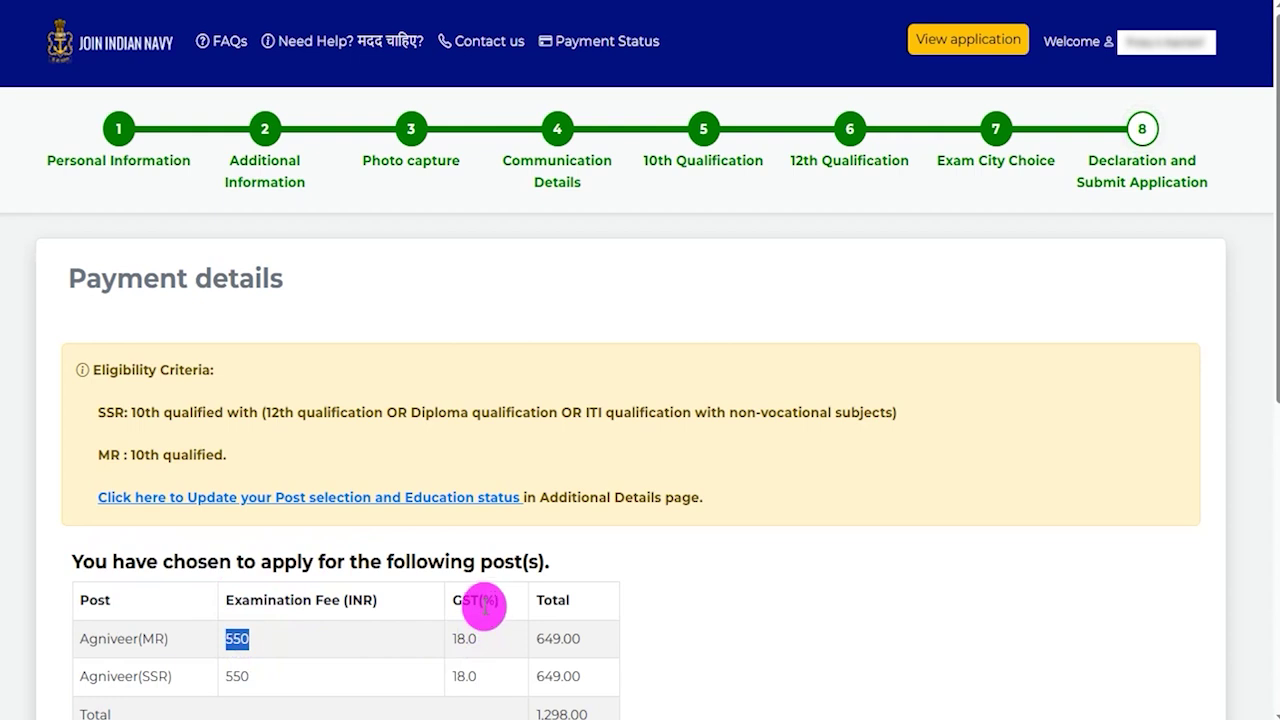
pyautogui.click(468, 634)
pyautogui.doubleClick(468, 634)
pyautogui.moveTo(538, 637); pyautogui.dragTo(565, 640)
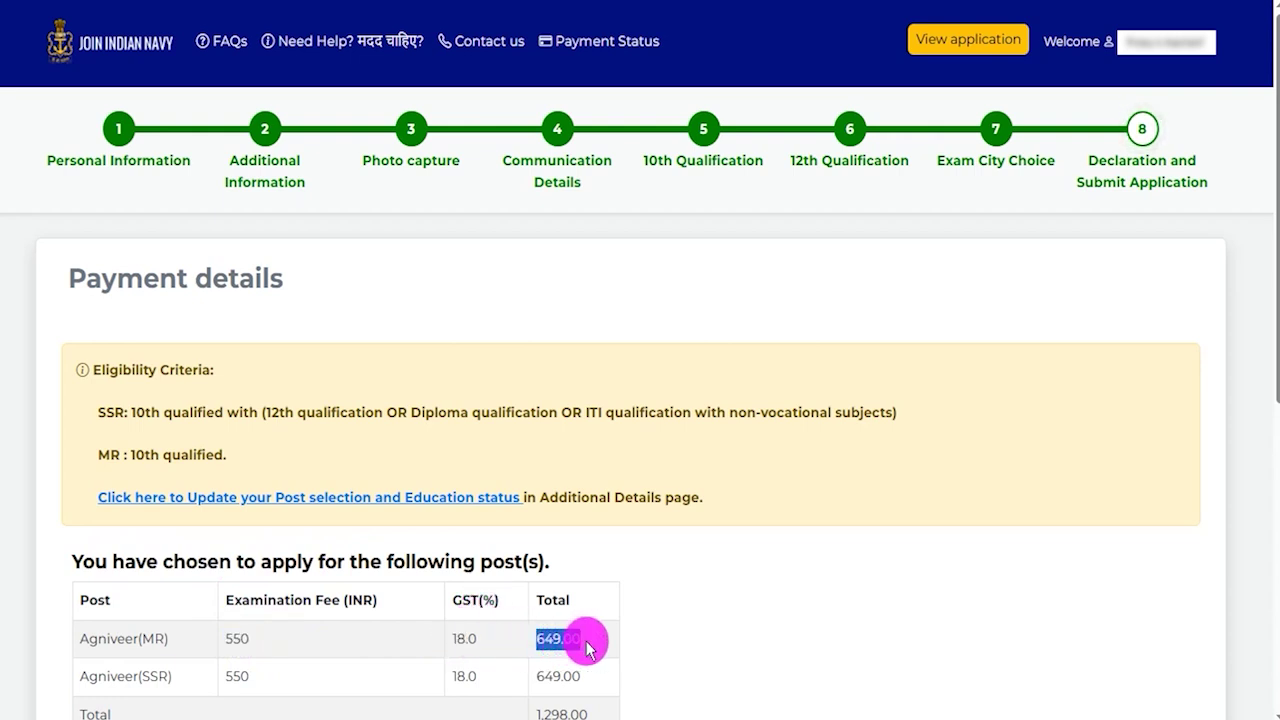
pyautogui.scroll(-1, 588, 648)
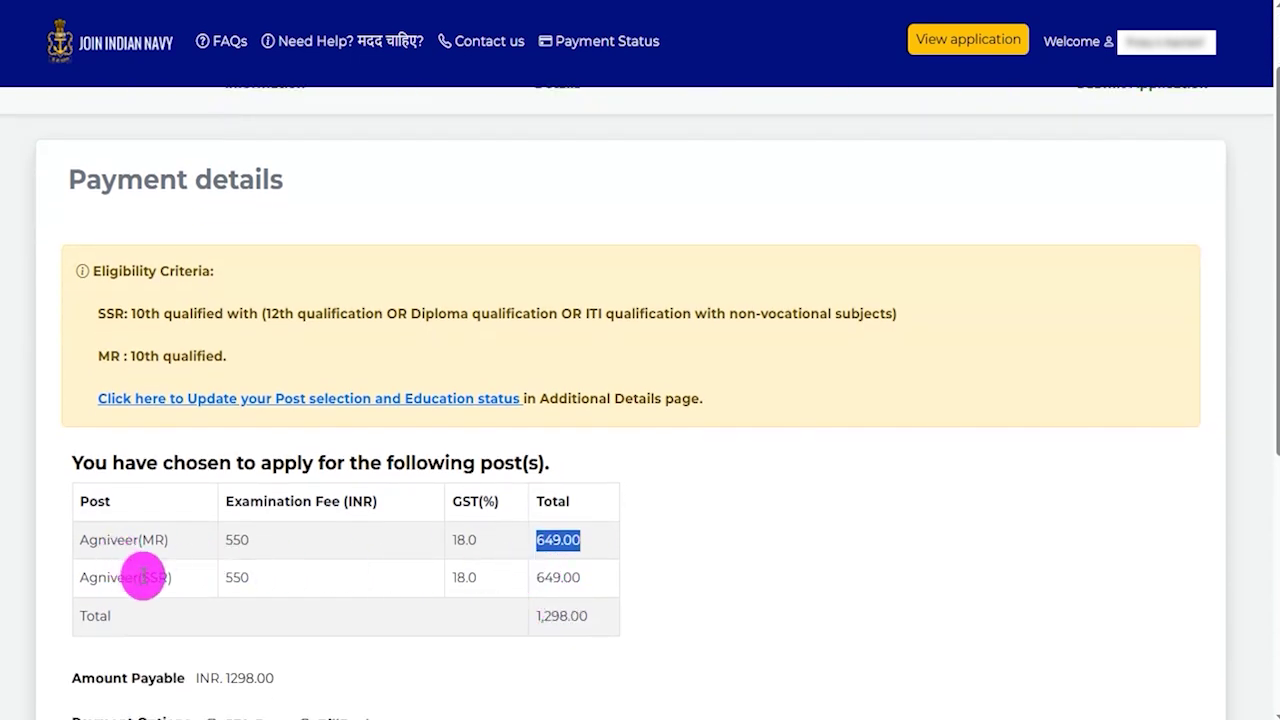
pyautogui.moveTo(538, 575); pyautogui.dragTo(582, 615)
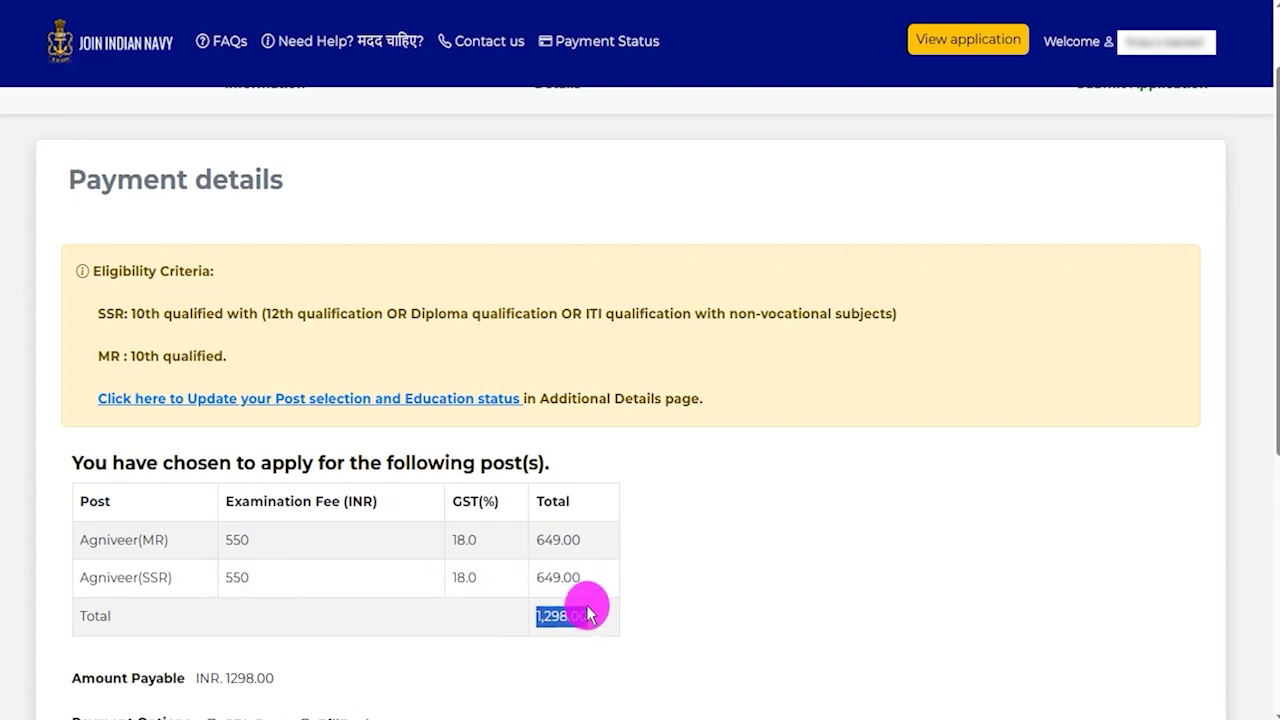
# Step: Choose SBIePay as the payment option and proceed to pay the examination fee
pyautogui.scroll(-2, 574, 531)
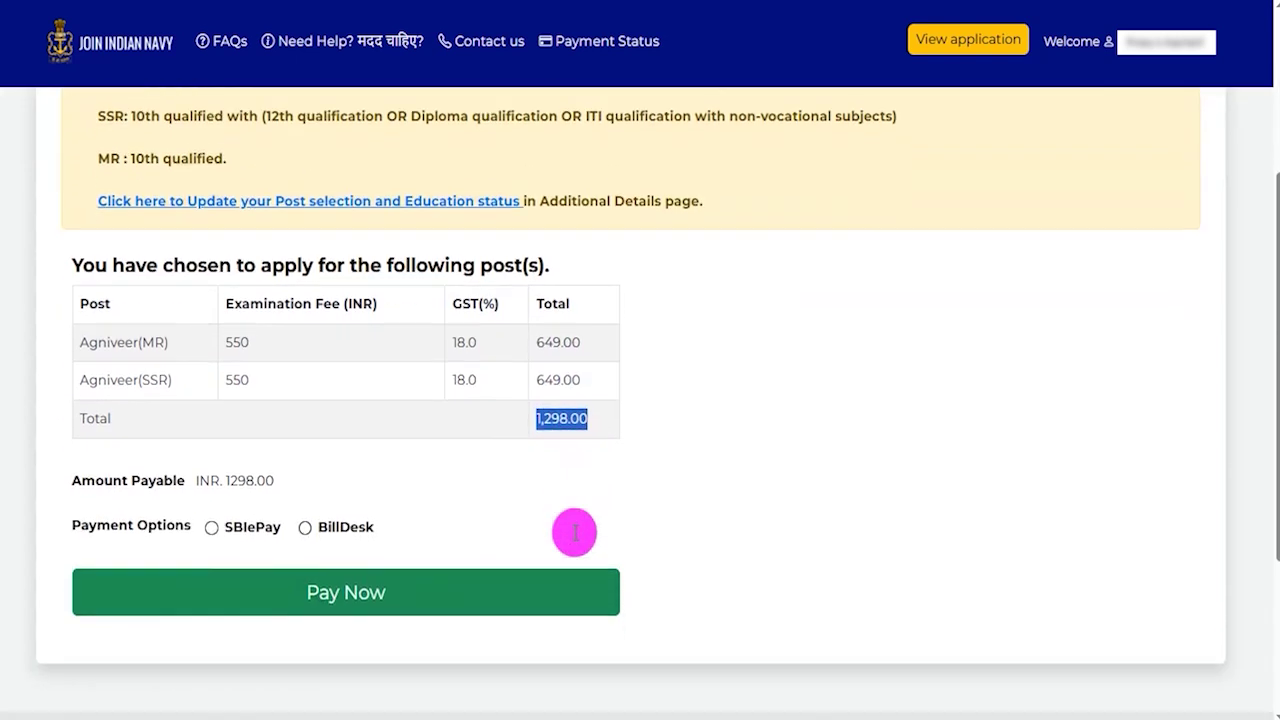
pyautogui.moveTo(98, 524); pyautogui.dragTo(207, 535)
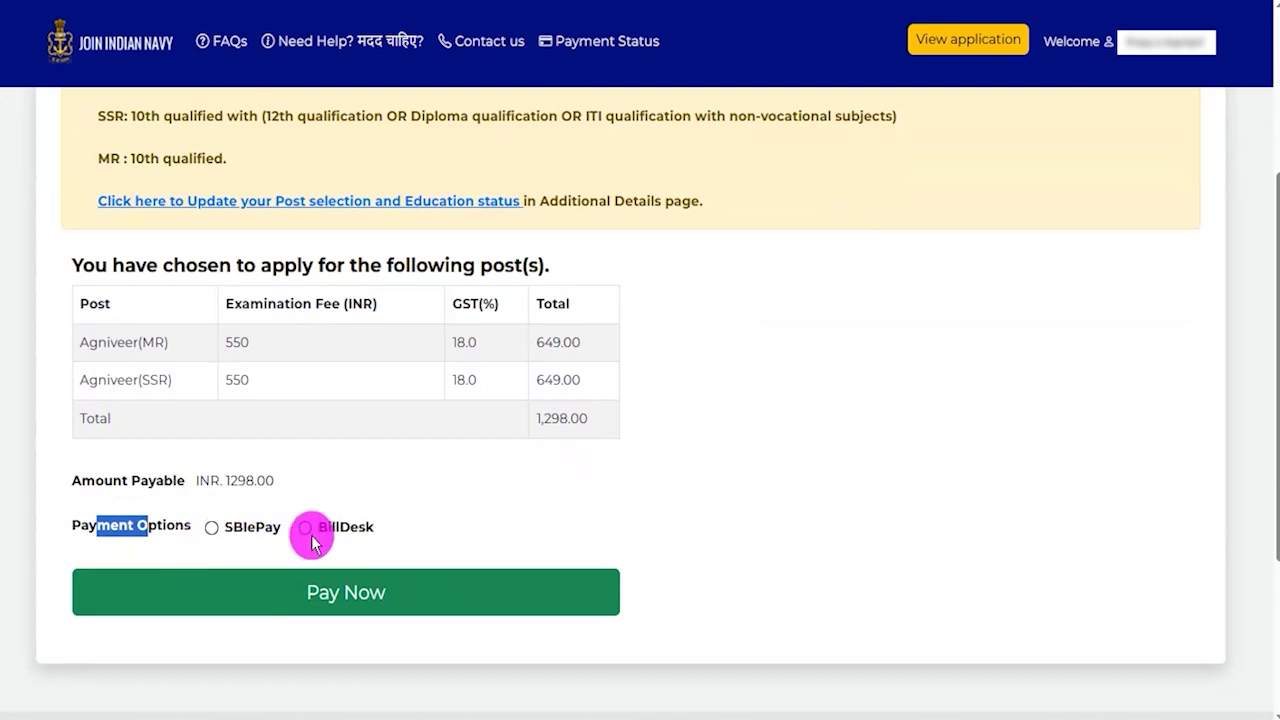
pyautogui.click(213, 528)
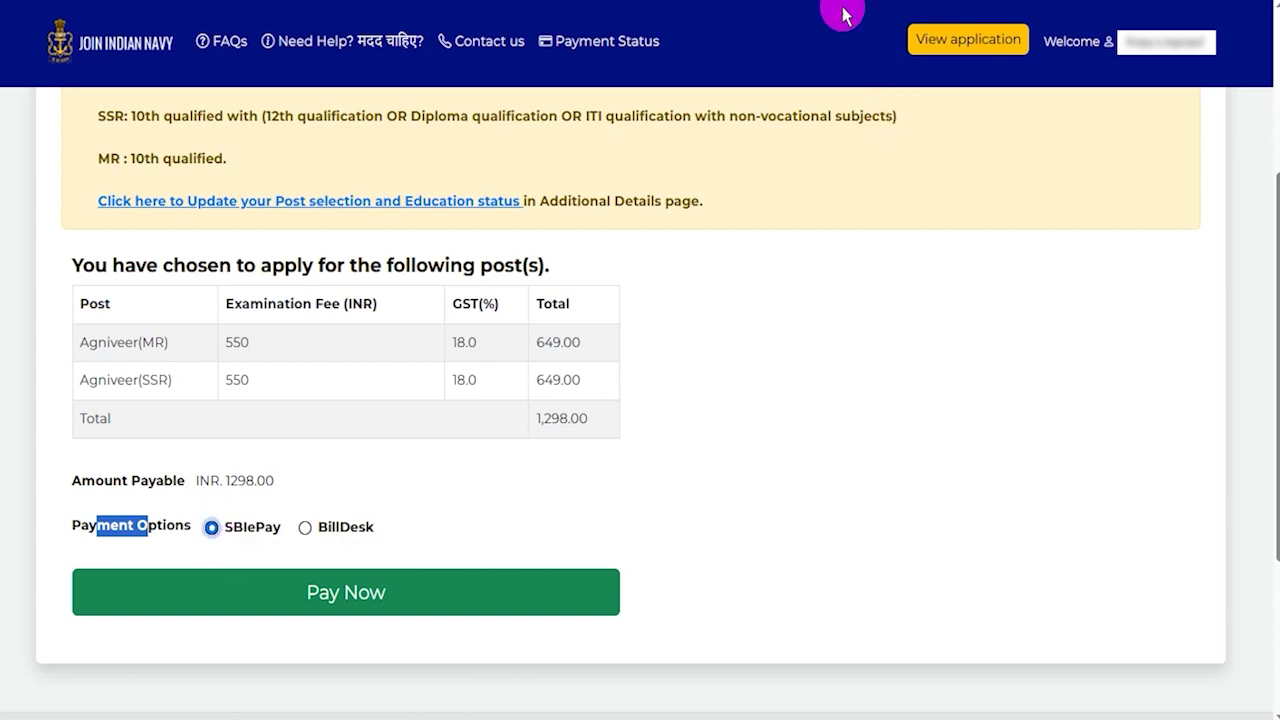
pyautogui.click(893, 3)
pyautogui.moveTo(537, 465); pyautogui.dragTo(405, 575)
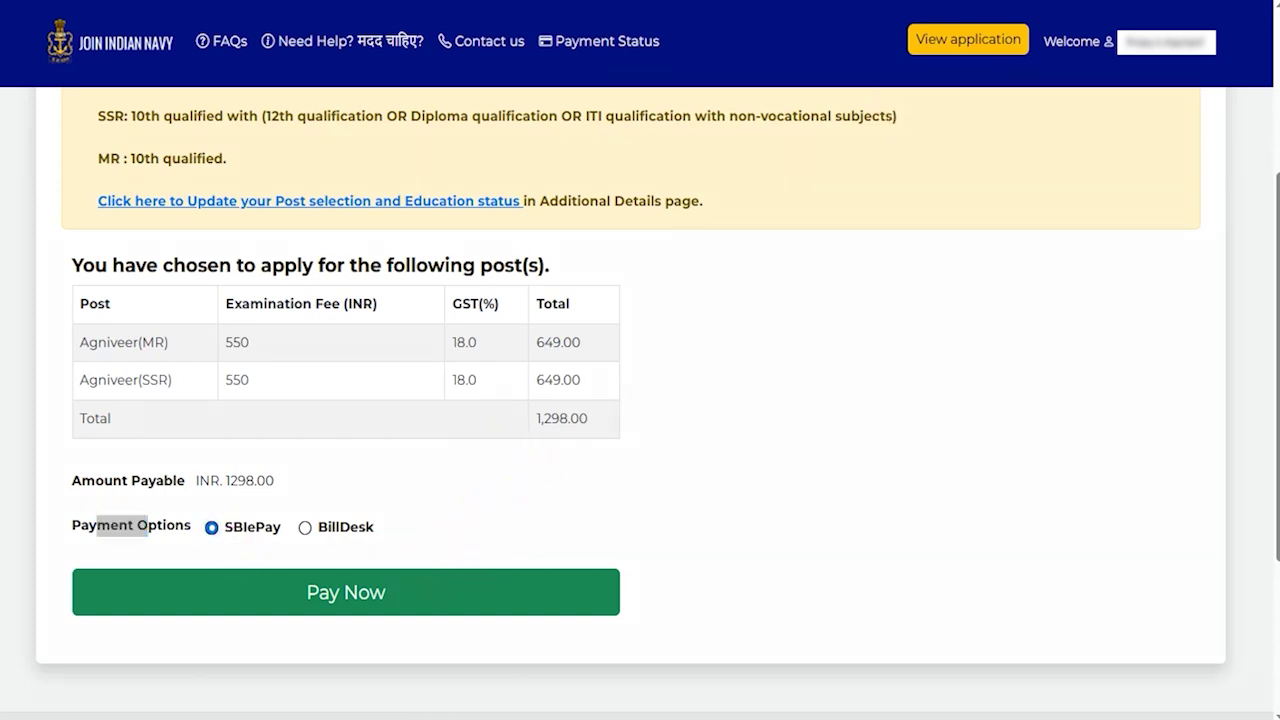
pyautogui.click(417, 590)
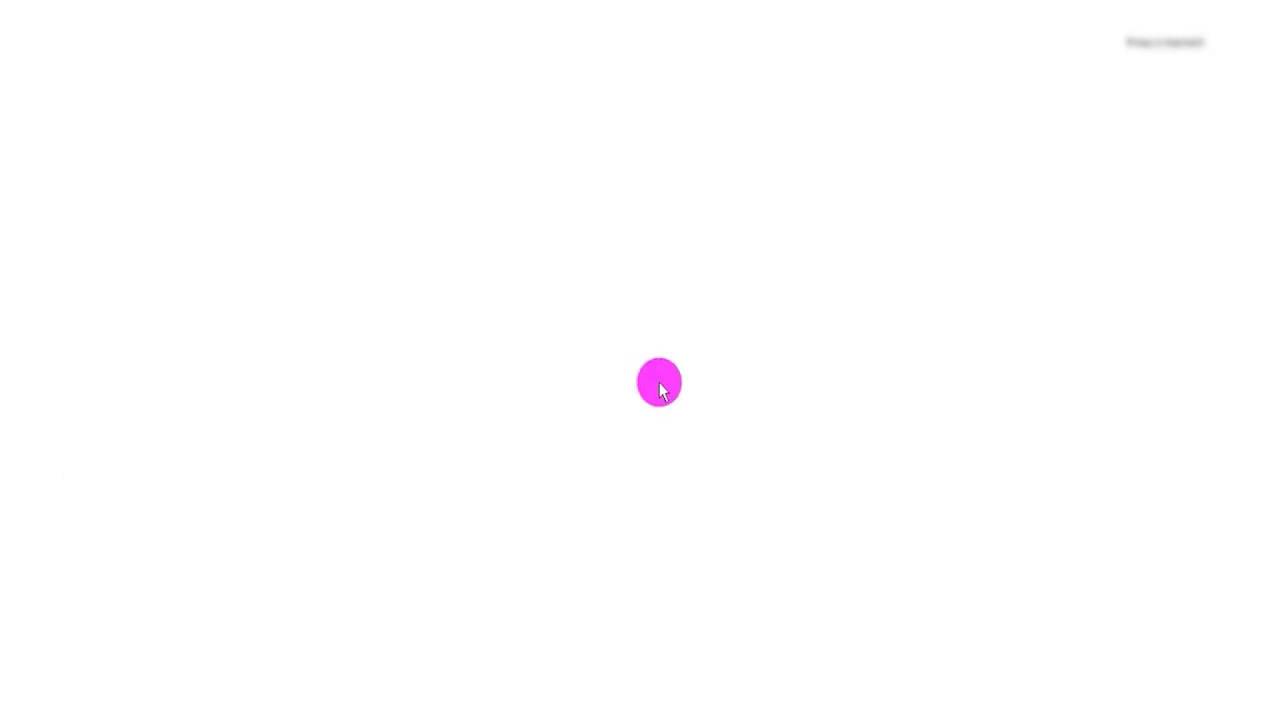
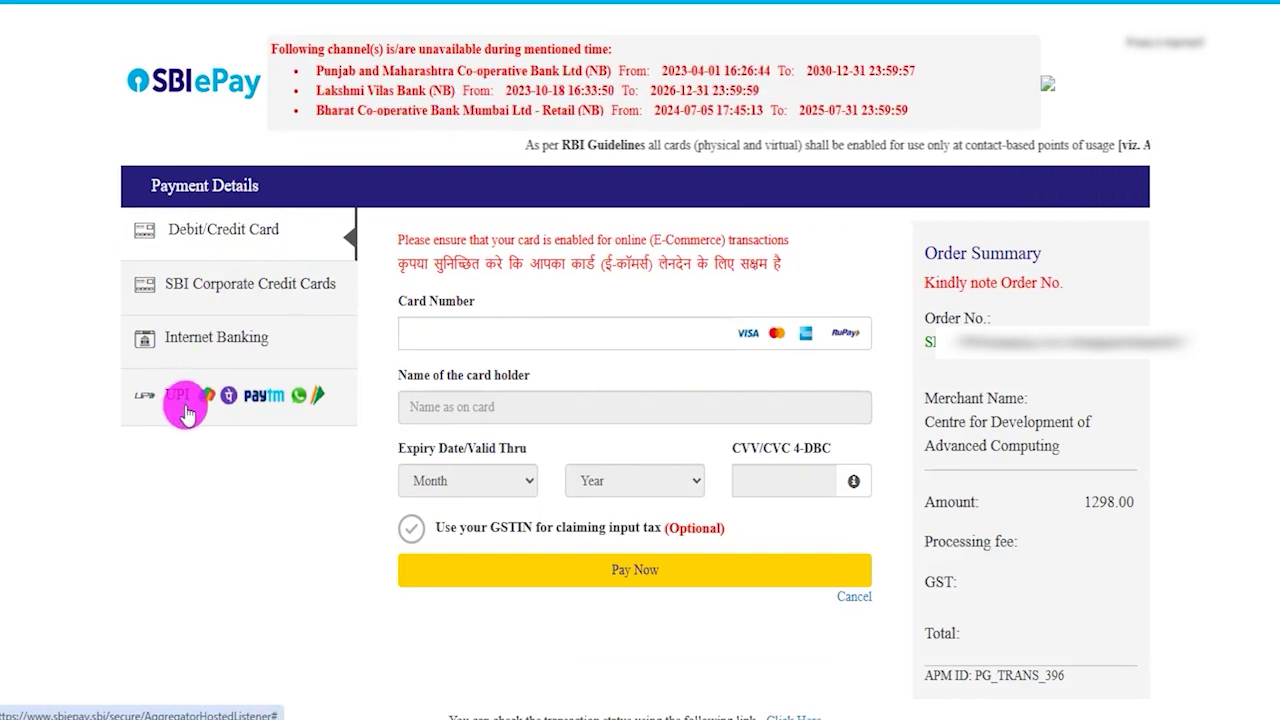
# Step: Select UPI payment with the UPI QR option, and proceed to the QR code for scanning
pyautogui.click(185, 413)
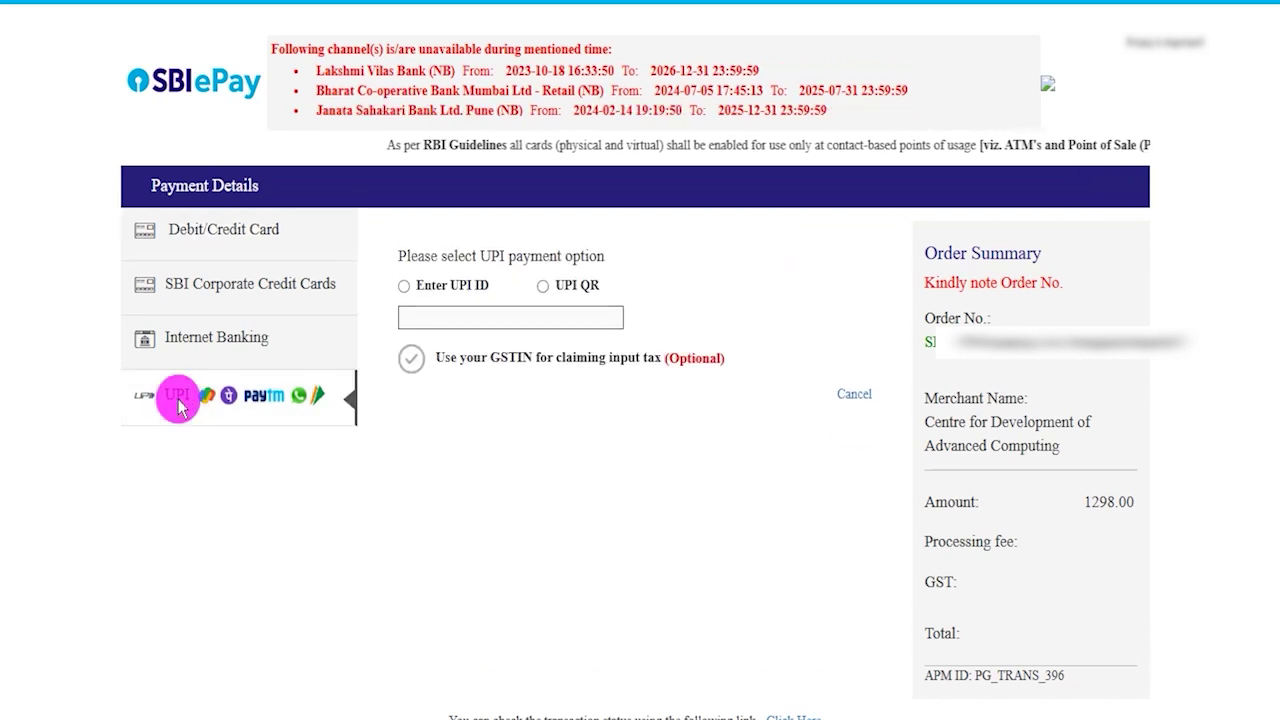
pyautogui.click(414, 287)
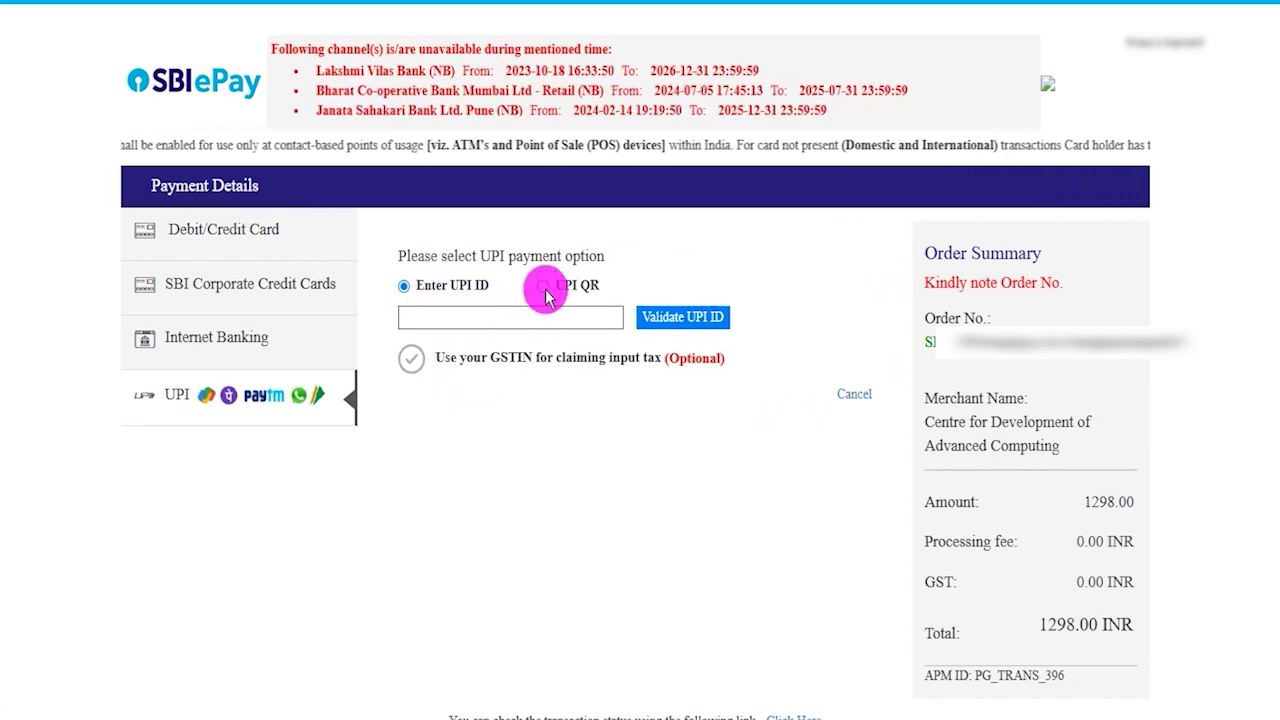
pyautogui.click(543, 289)
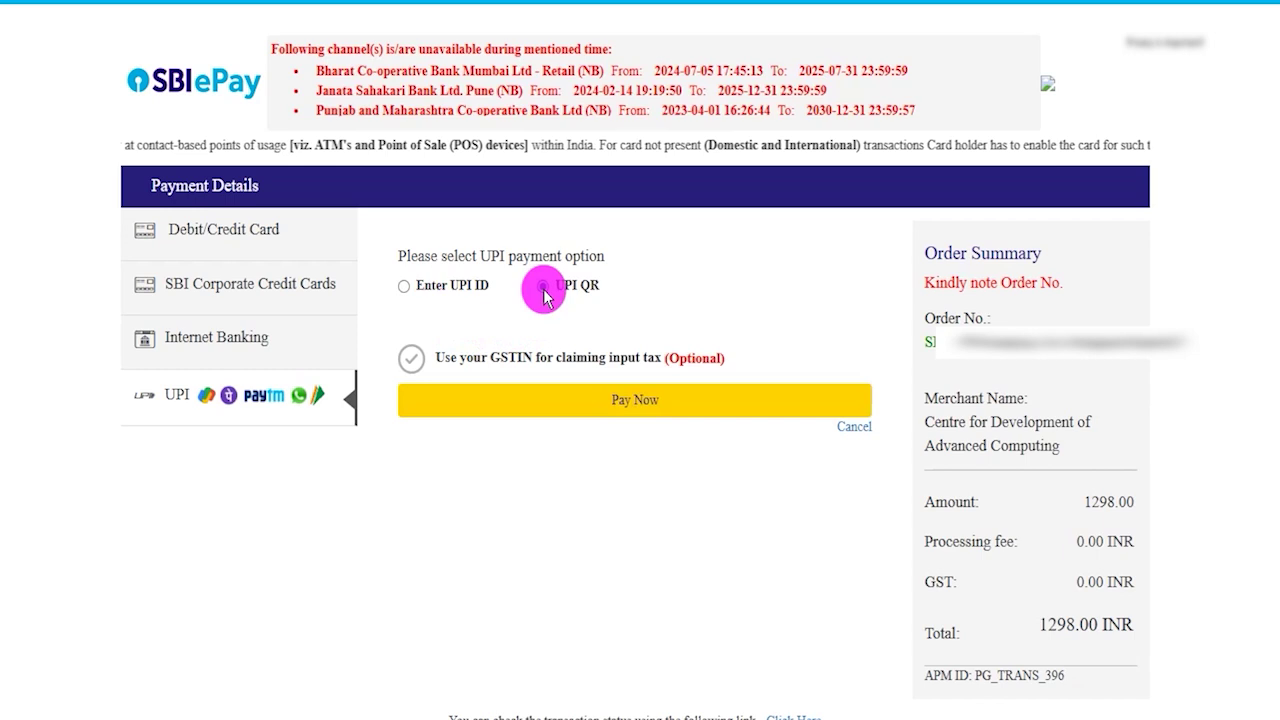
pyautogui.click(582, 393)
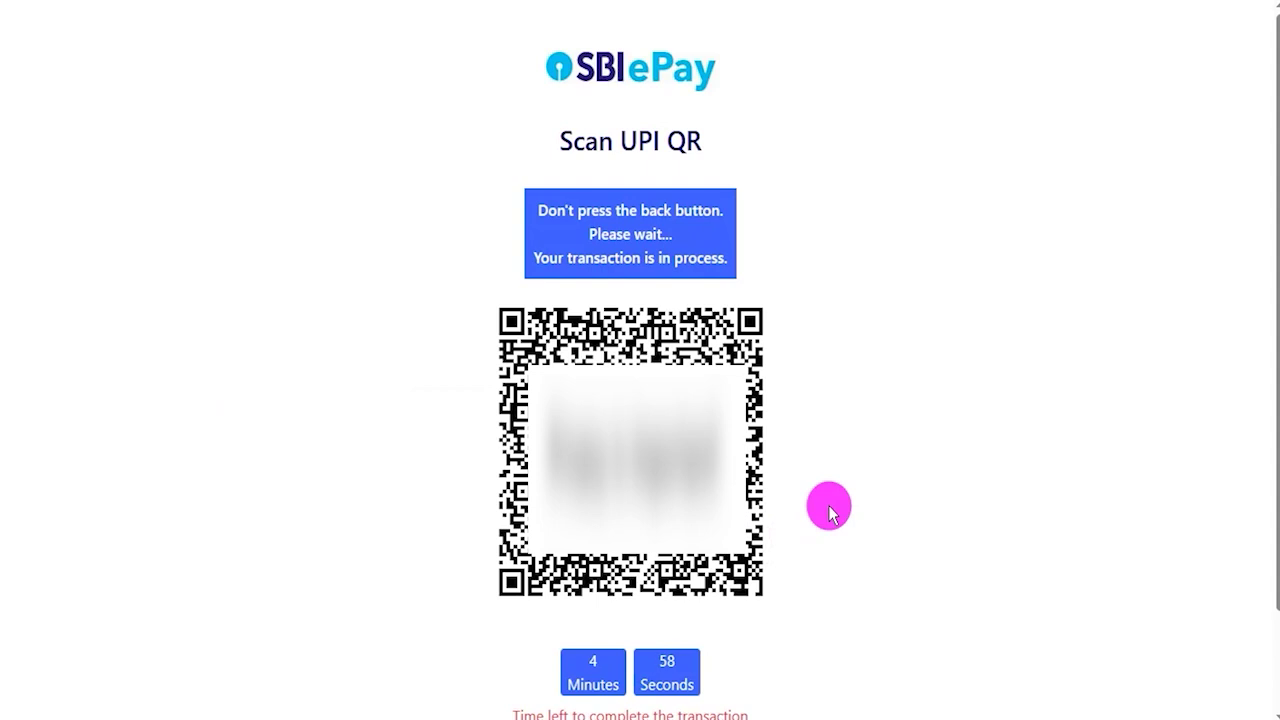
pyautogui.scroll(-1, 829, 511)
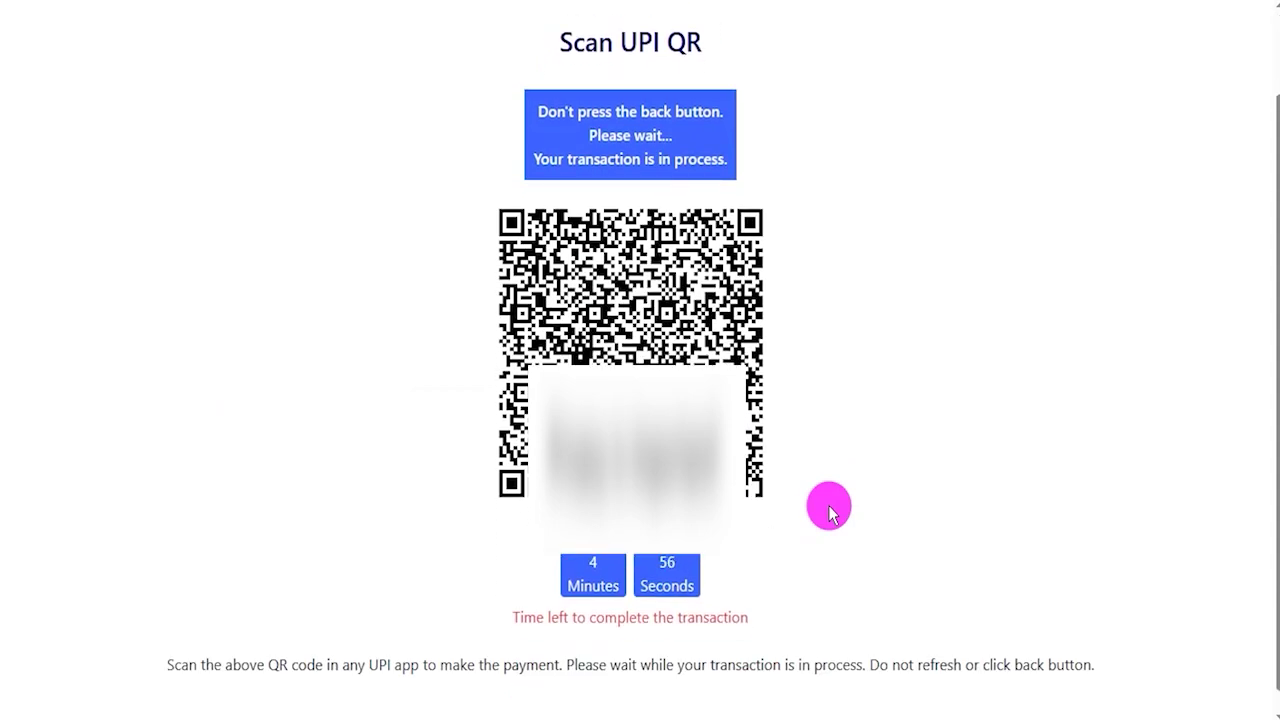
pyautogui.scroll(1, 829, 511)
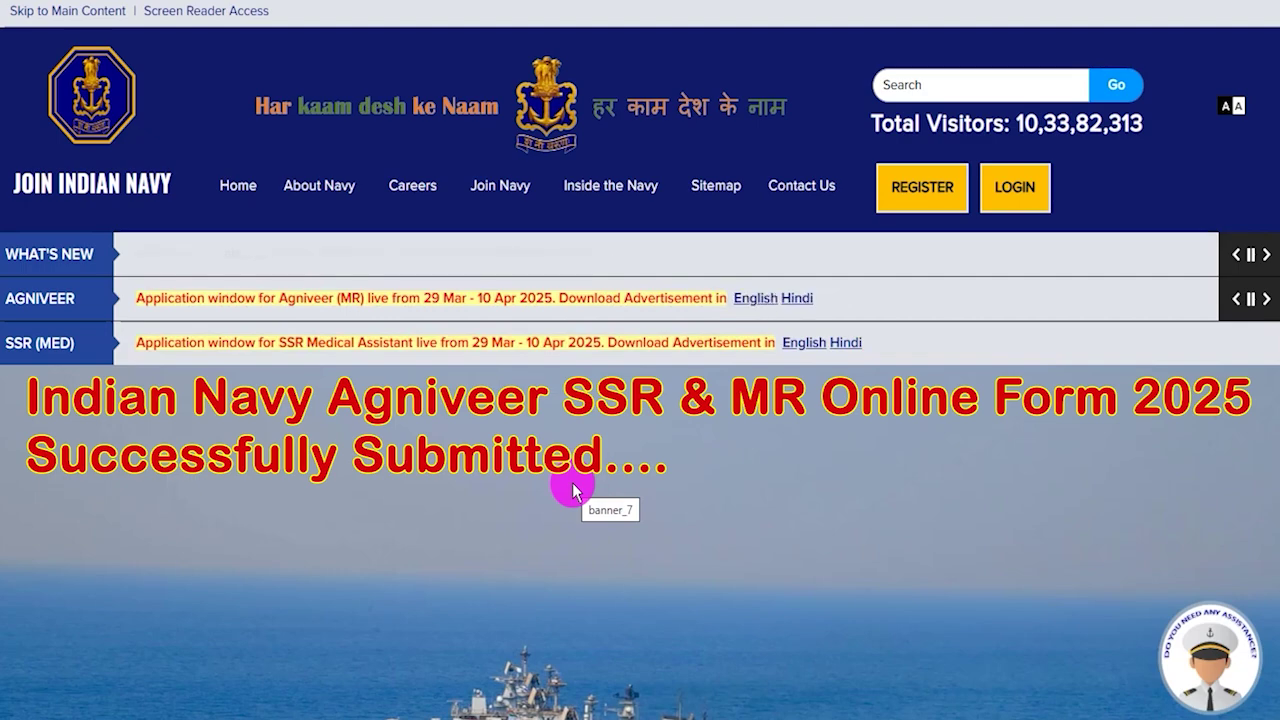
pyautogui.scroll(-2, 911, 532)
pyautogui.scroll(-2, 1027, 558)
pyautogui.click(1262, 462)
pyautogui.click(1266, 473)
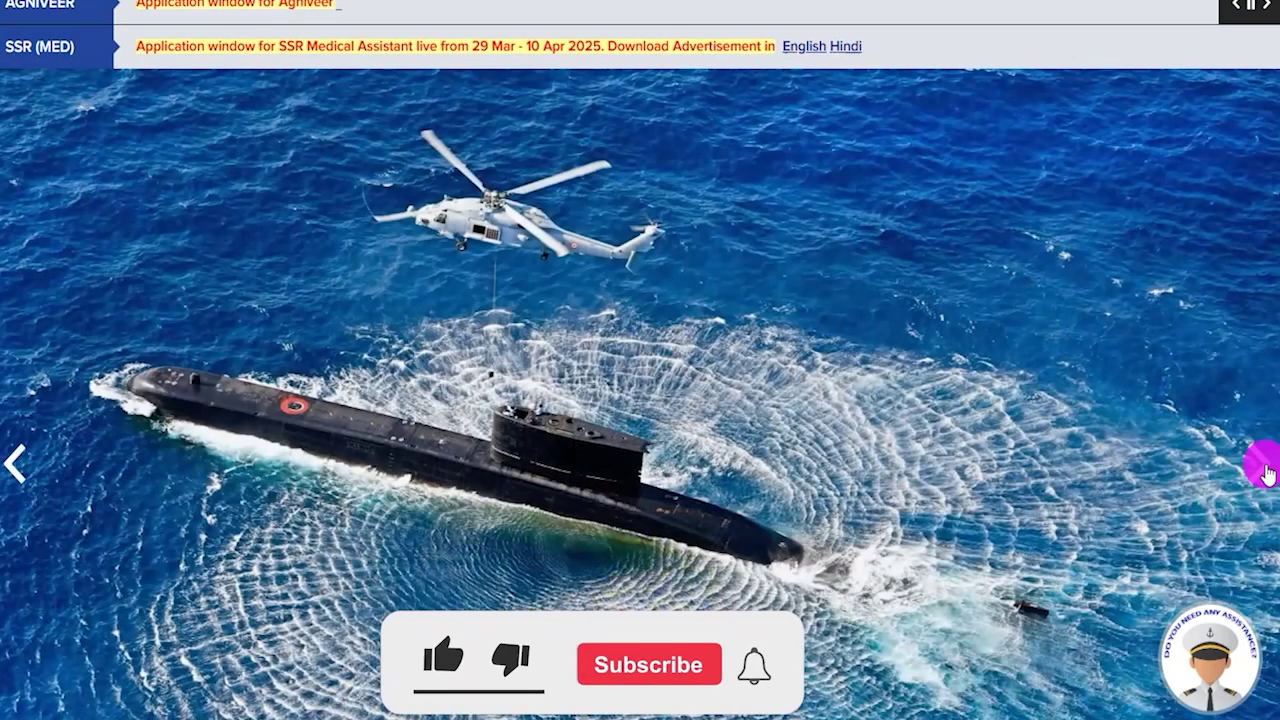
pyautogui.click(1266, 473)
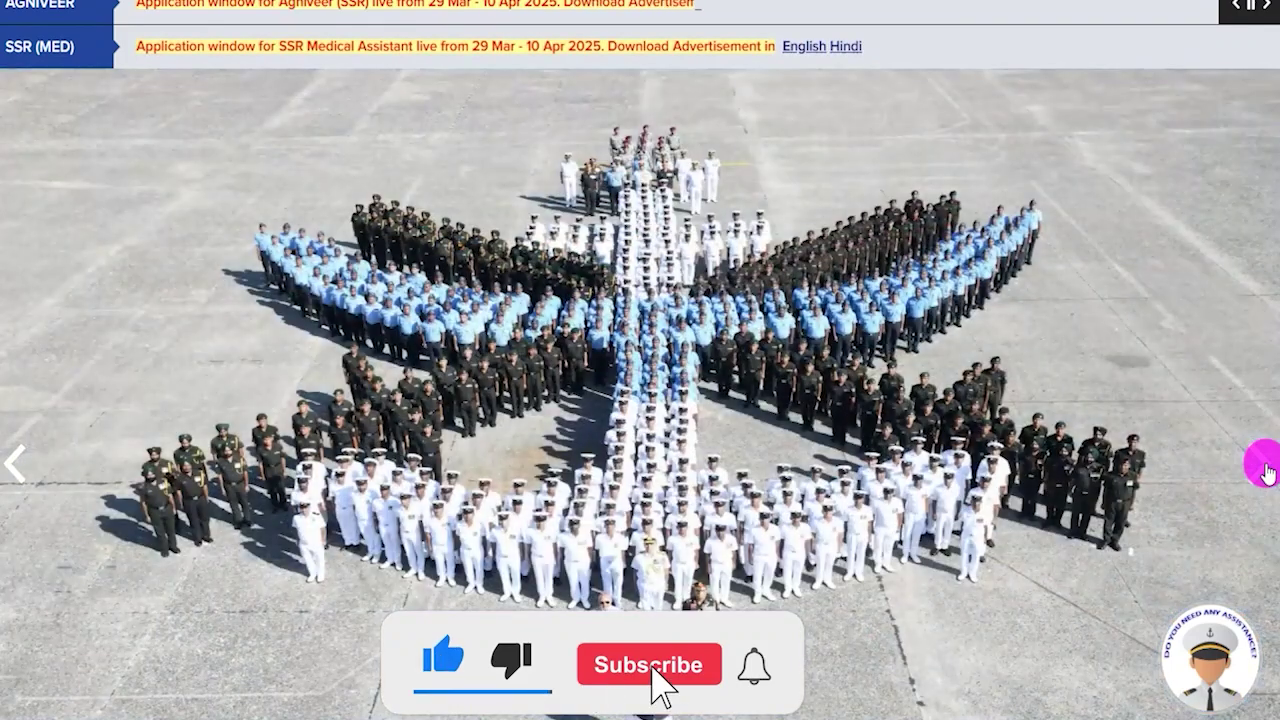
pyautogui.click(1266, 473)
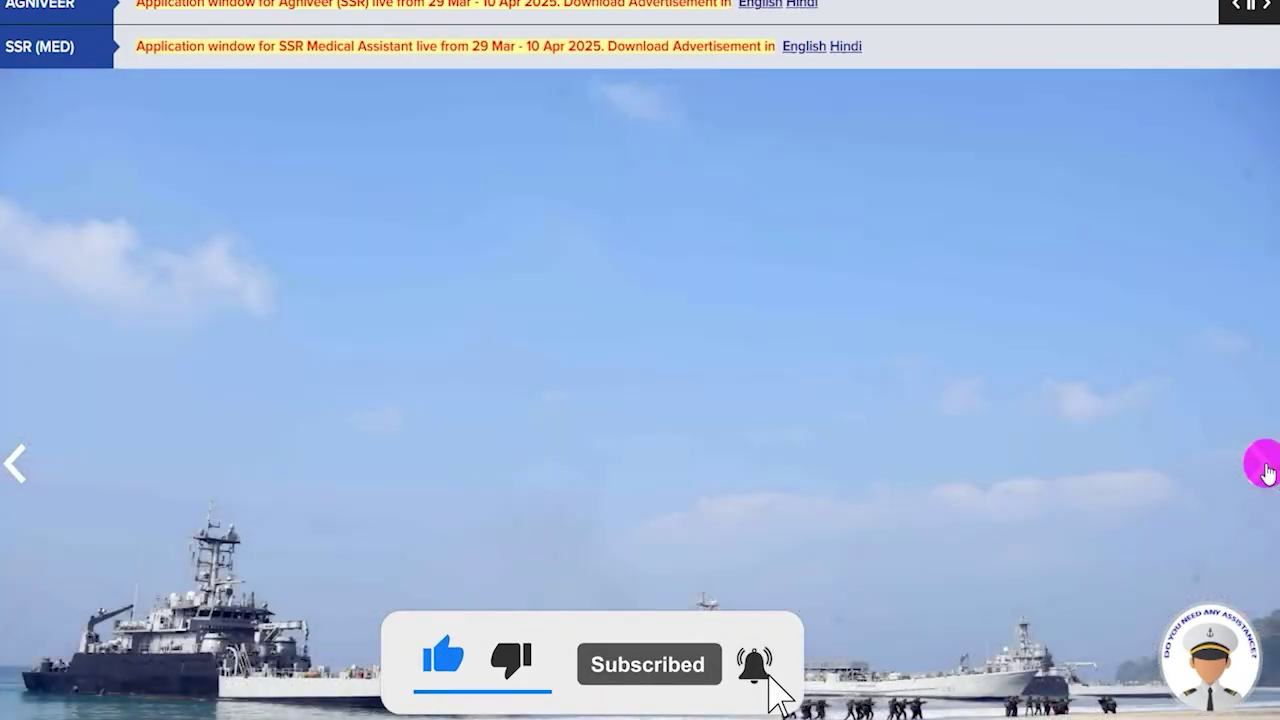
pyautogui.click(1266, 473)
pyautogui.scroll(1, 1205, 490)
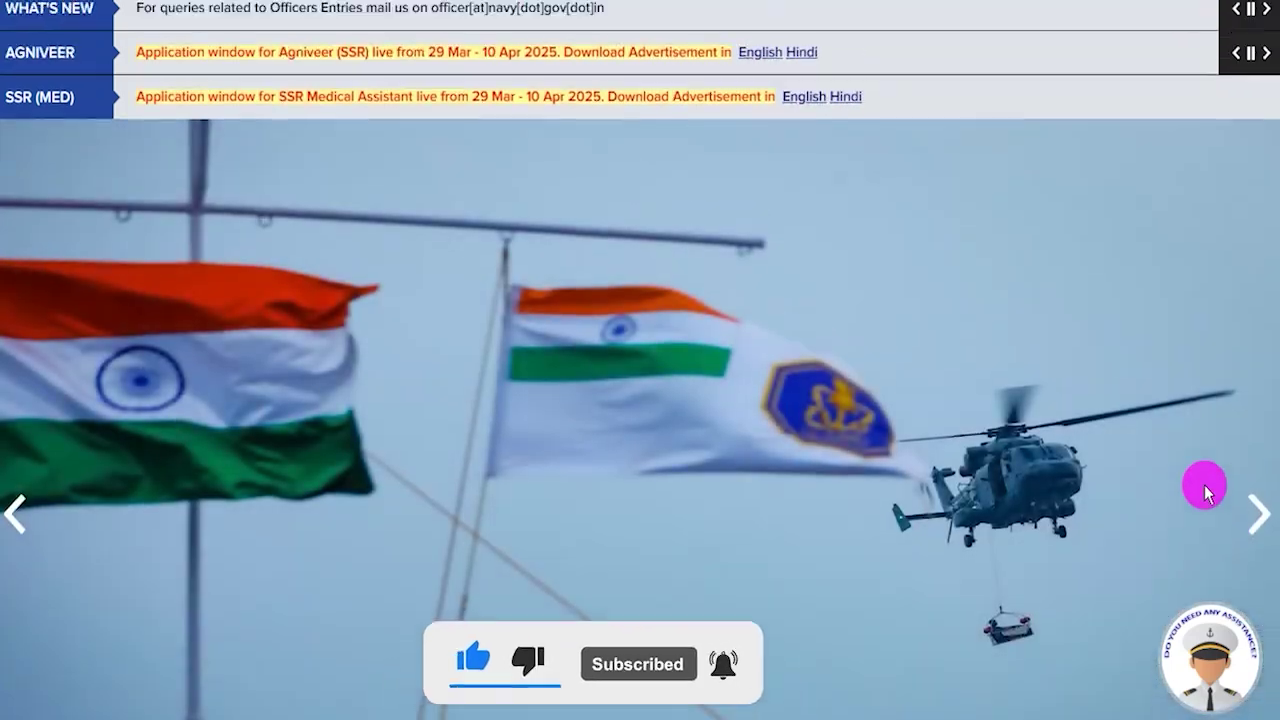
pyautogui.scroll(3, 1205, 490)
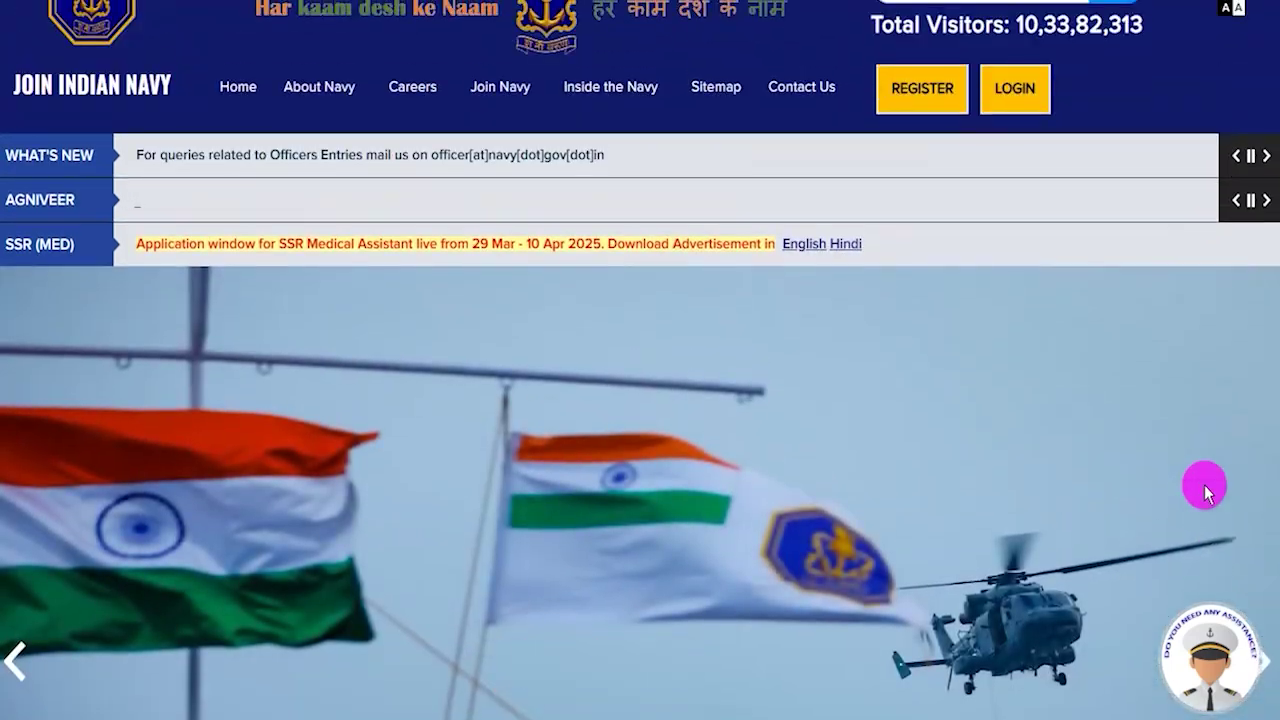